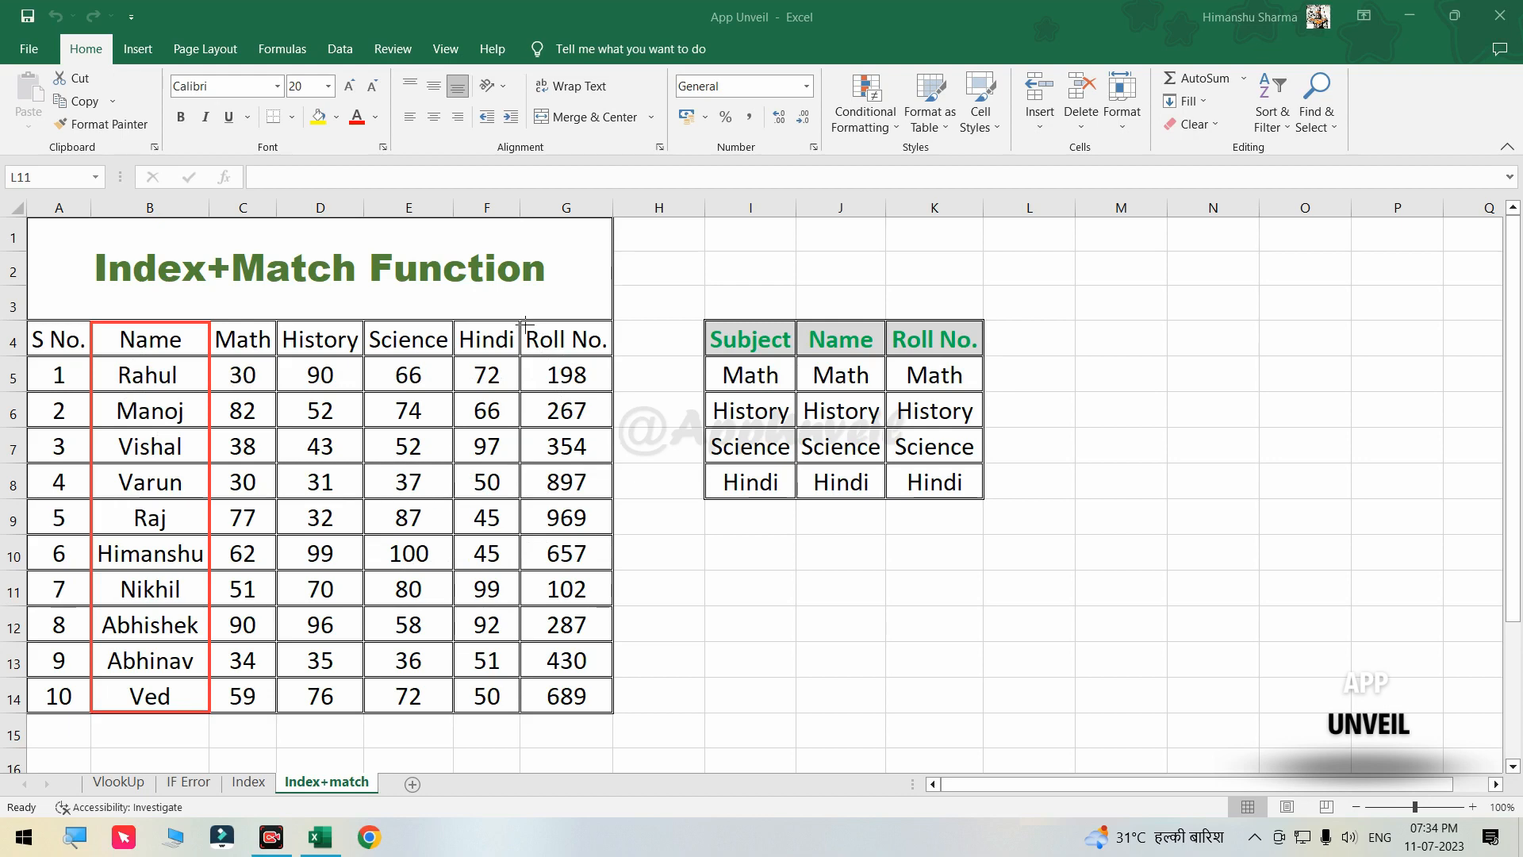
mouse_move(524, 325)
left_mouse_down()
mouse_move(595, 524)
mouse_move(616, 714)
left_mouse_up()
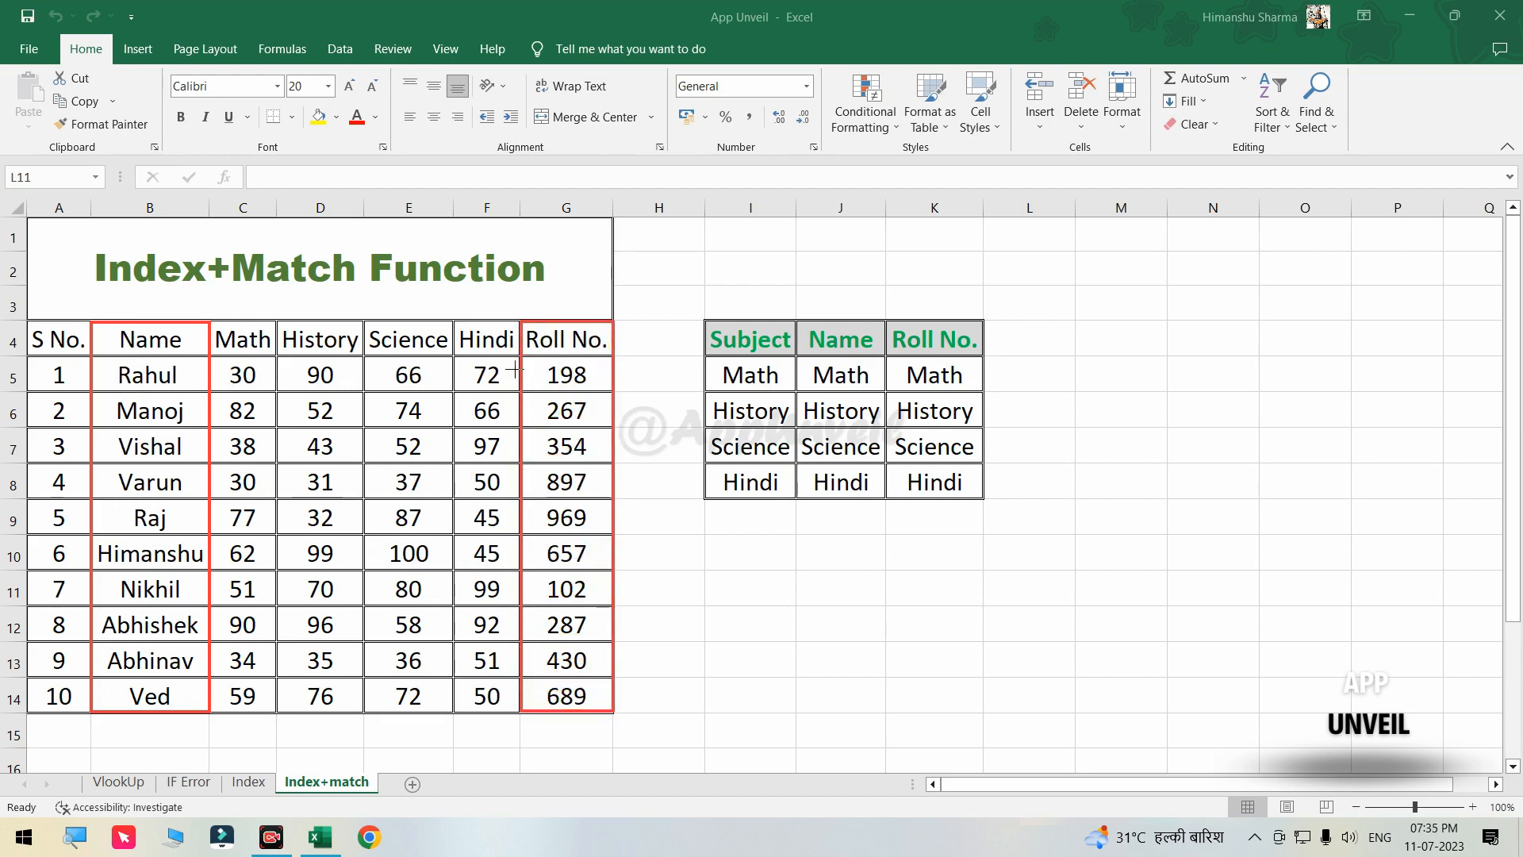
mouse_move(213, 322)
left_mouse_down()
mouse_move(274, 383)
mouse_move(388, 606)
mouse_move(516, 704)
left_mouse_up()
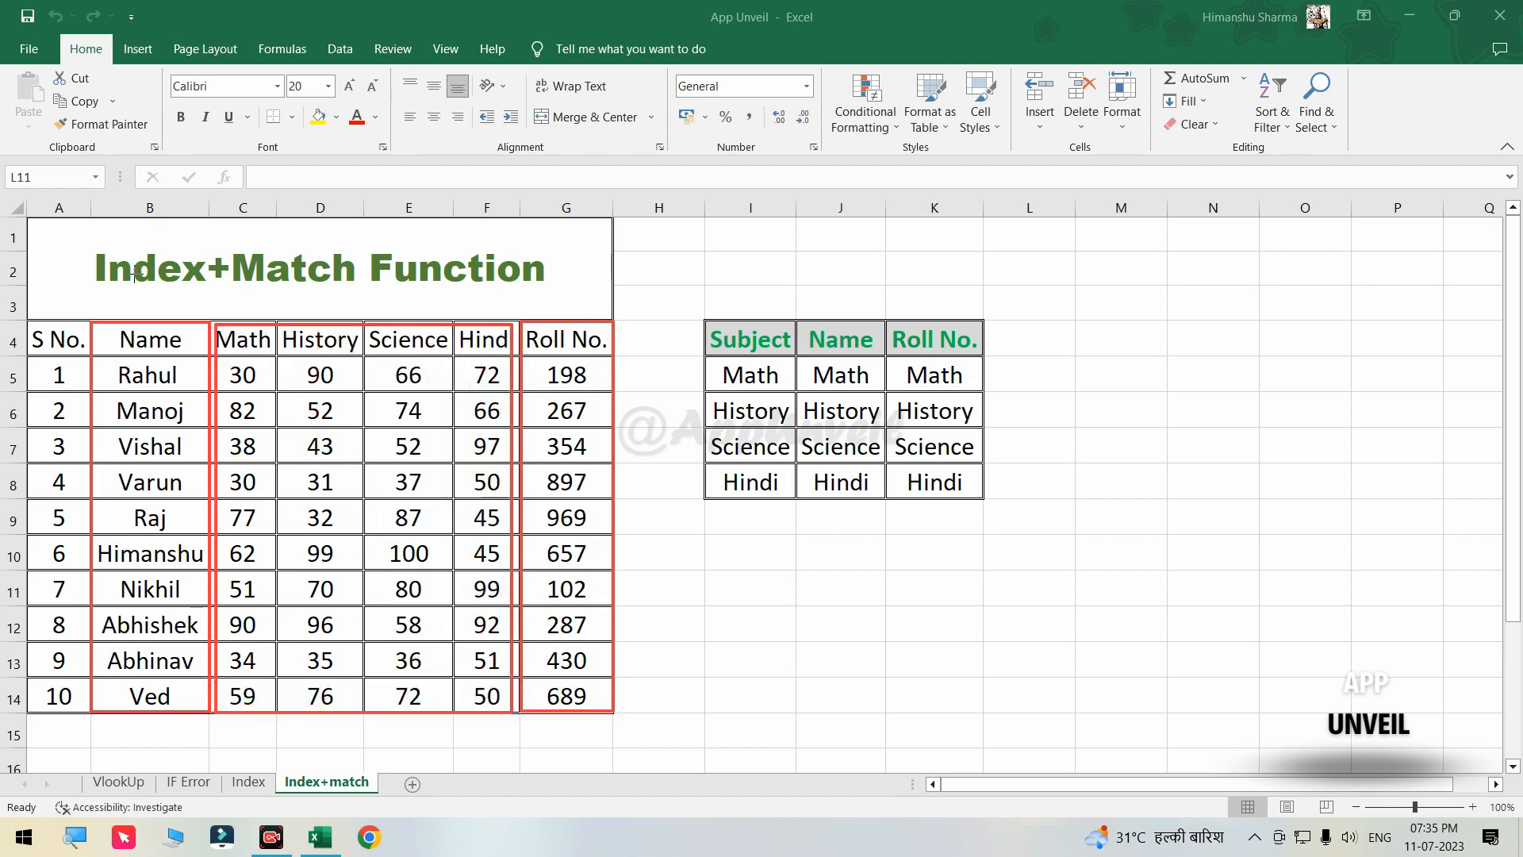
mouse_move(90, 242)
left_mouse_down()
mouse_move(128, 300)
mouse_move(553, 299)
left_mouse_up()
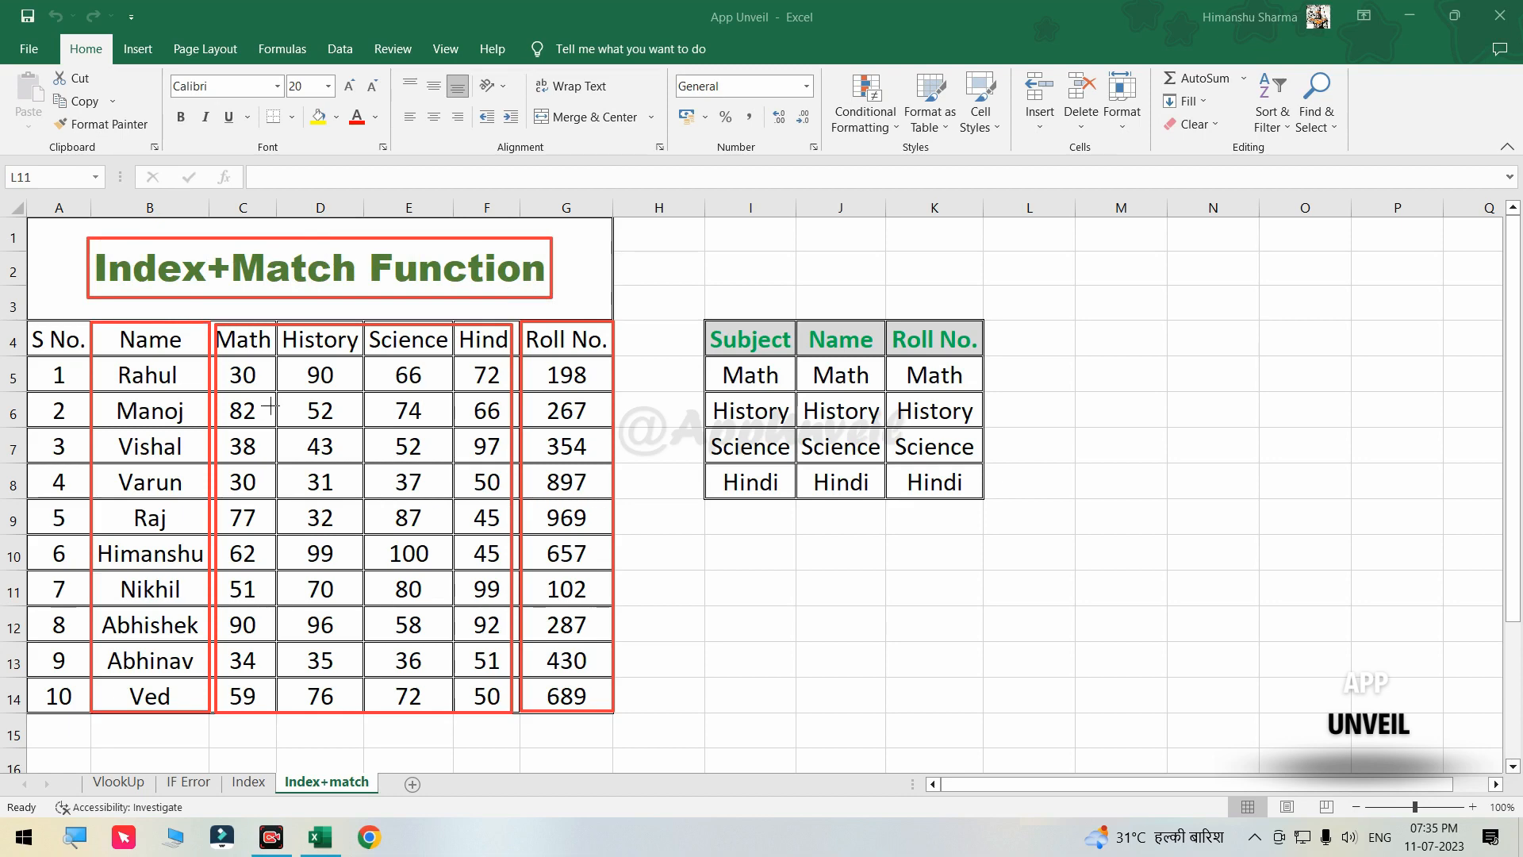
mouse_move(679, 302)
left_mouse_down()
mouse_move(776, 391)
mouse_move(1013, 504)
mouse_move(1020, 523)
left_mouse_up()
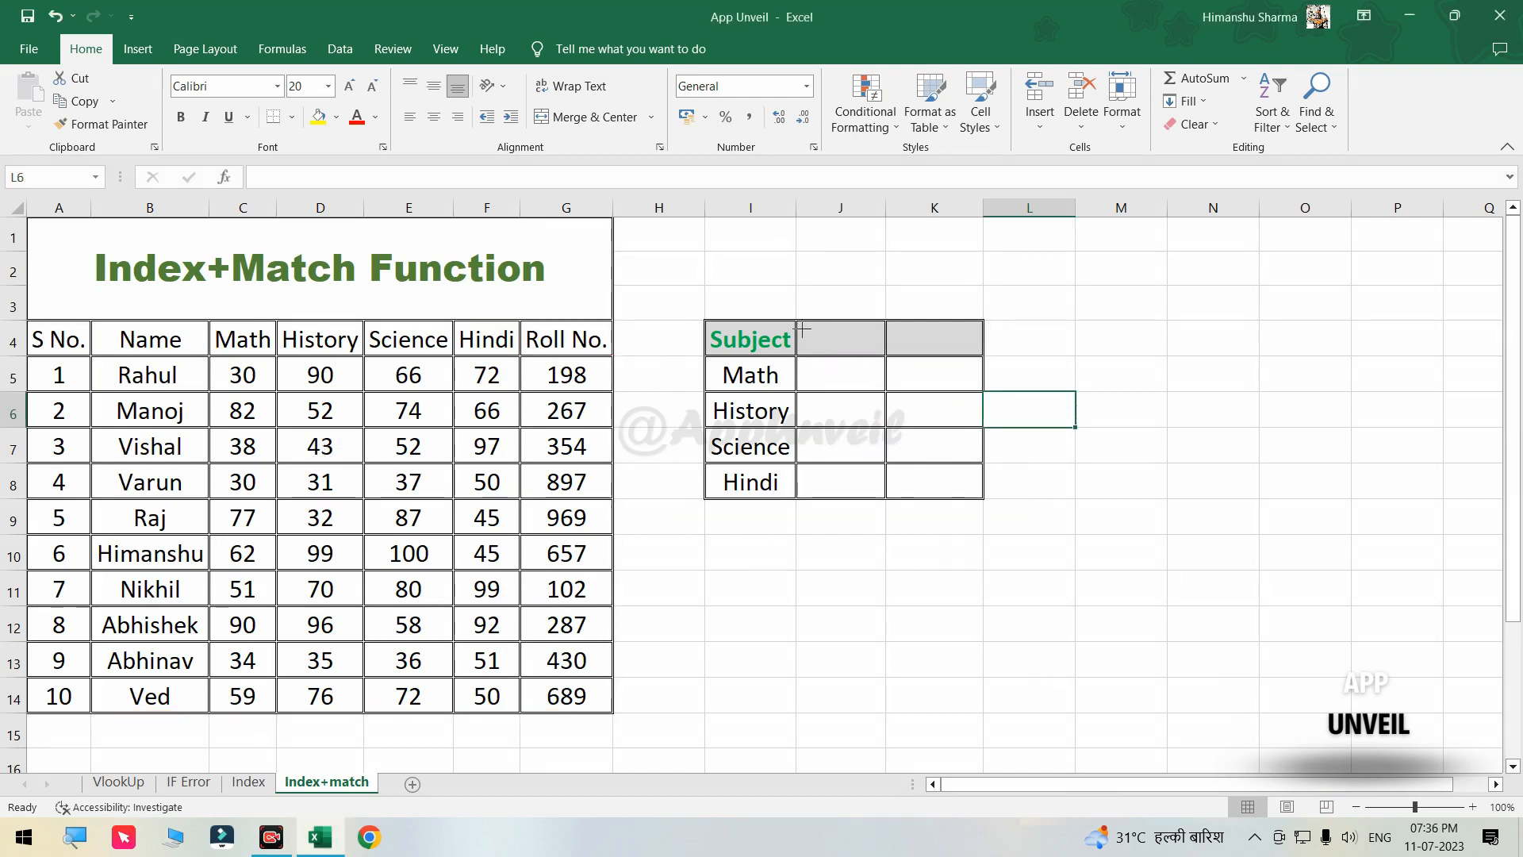
mouse_move(799, 321)
left_mouse_down()
mouse_move(855, 416)
mouse_move(987, 504)
left_mouse_up()
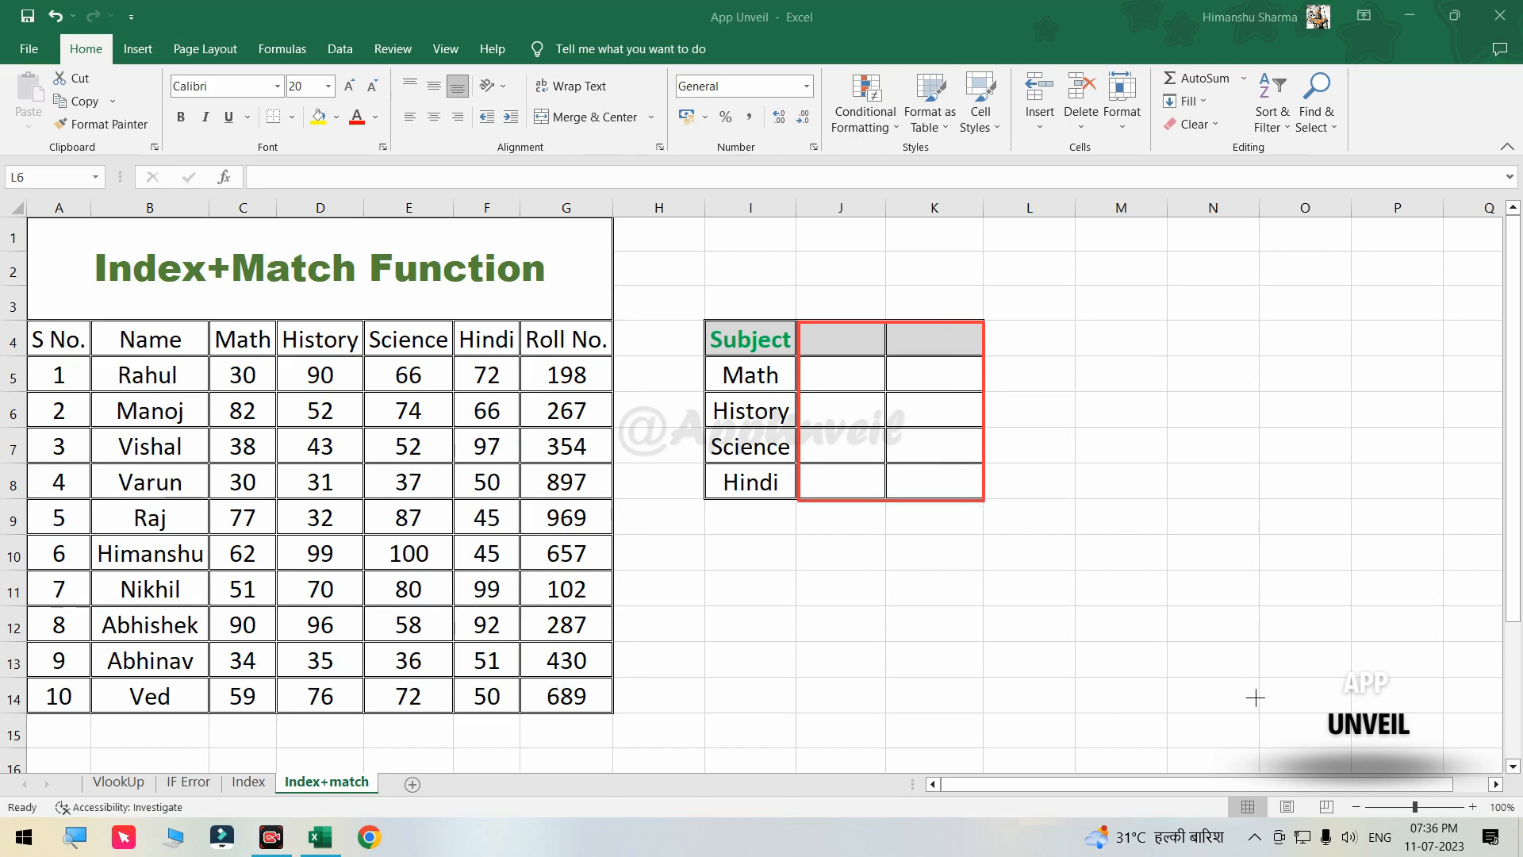
left_click(1278, 804)
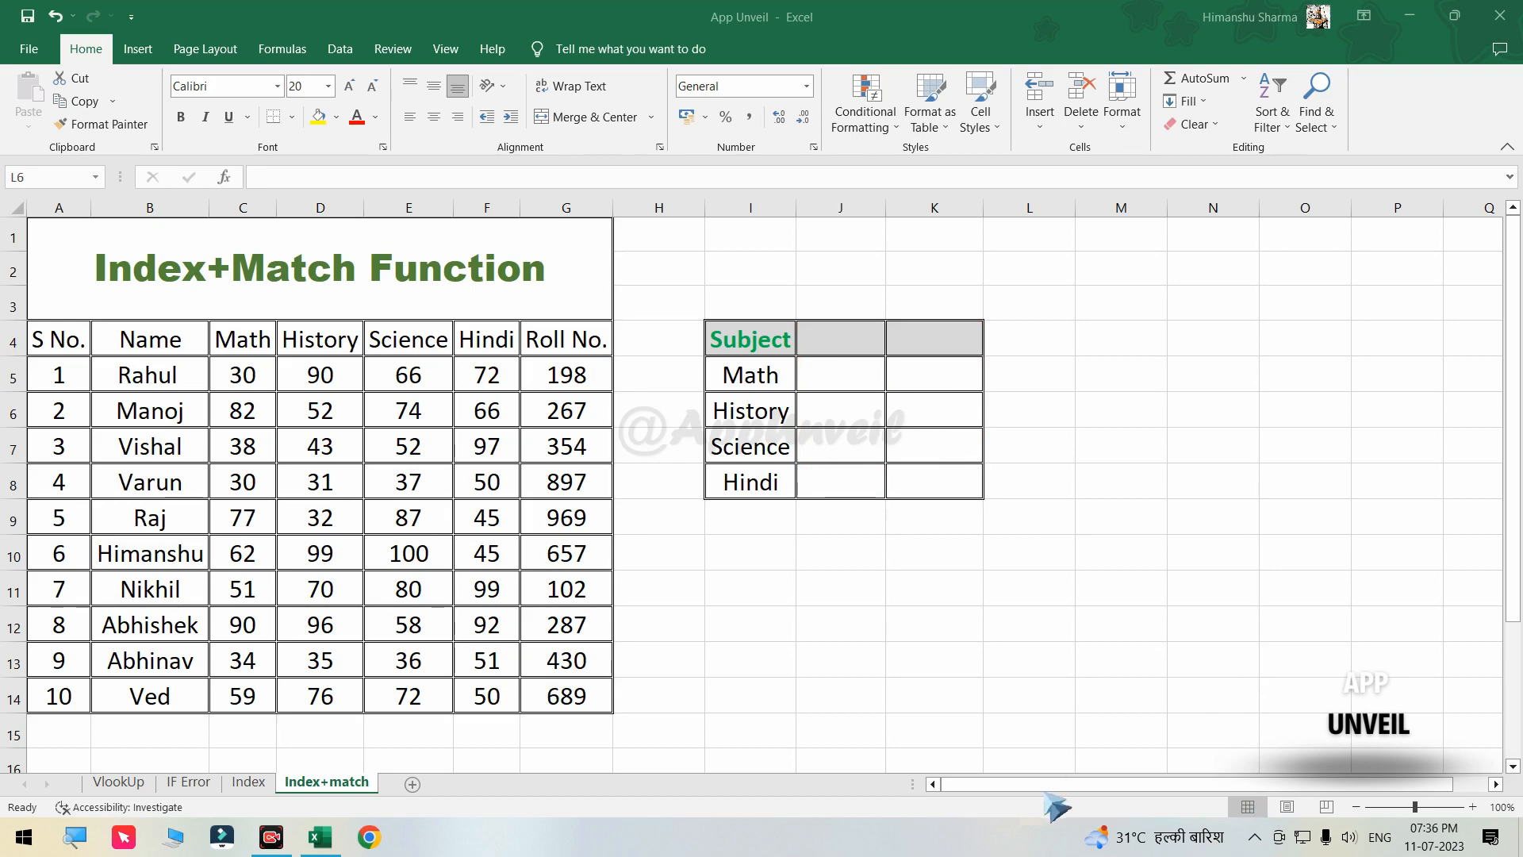
Add a List data validation to cell J4 with source =$B$4:$B$14 and choose the first student's name from its dropdown.
left_click(833, 348)
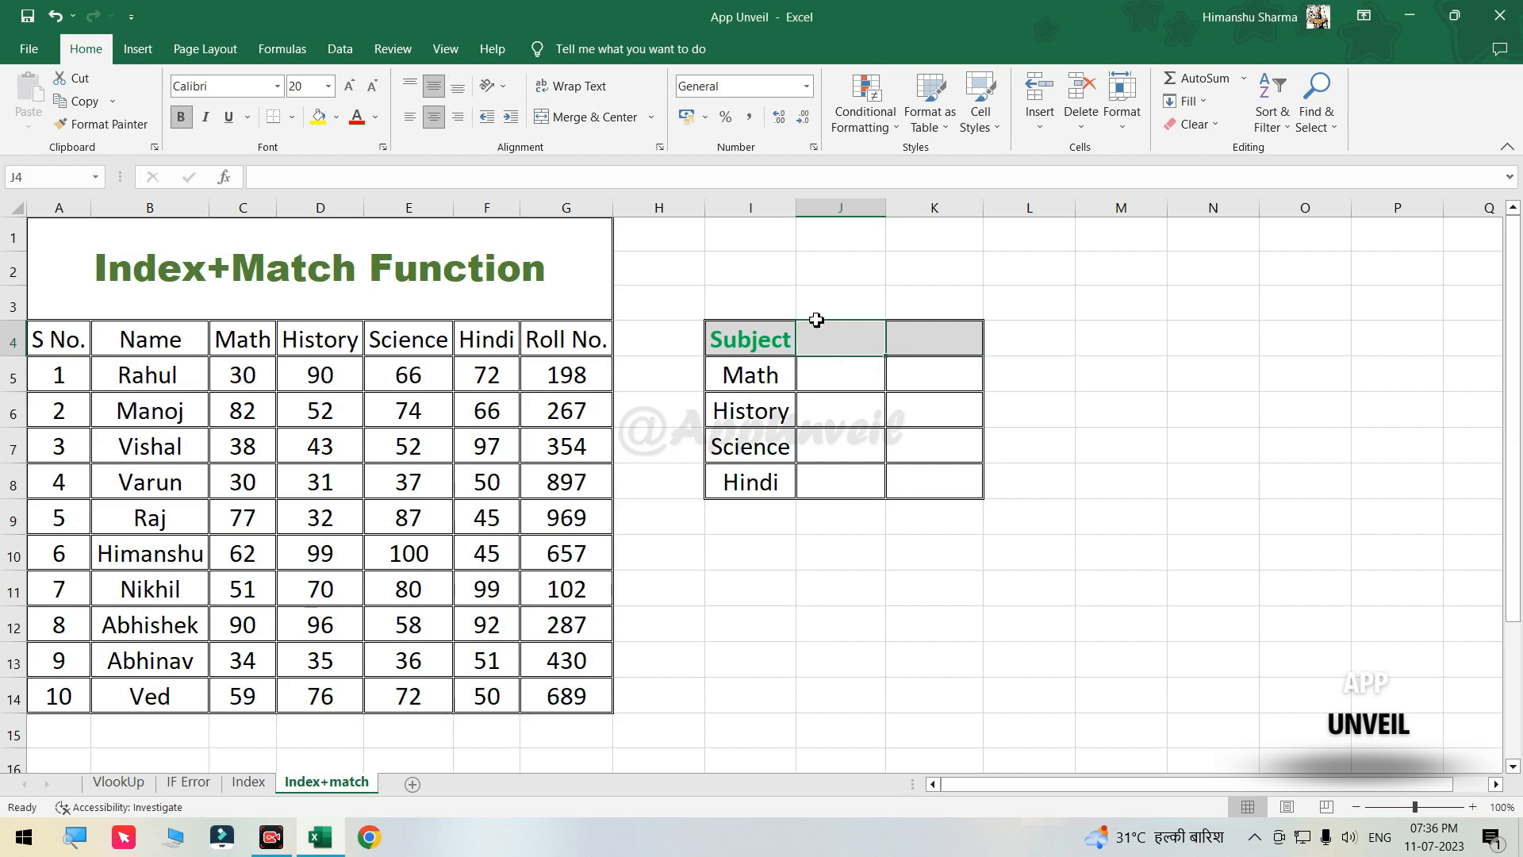
left_click(340, 49)
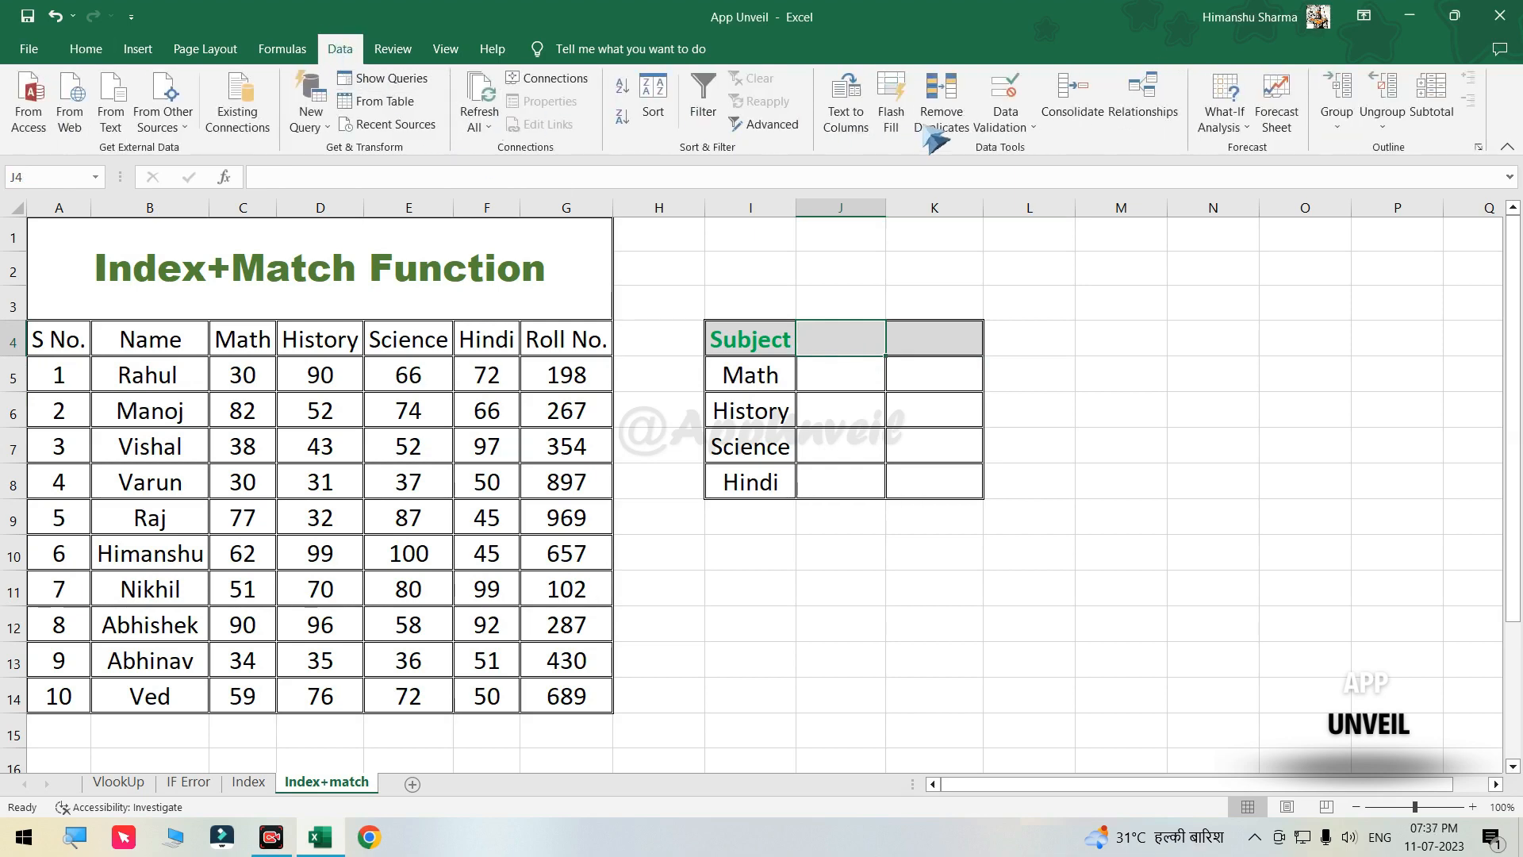
left_click(1019, 127)
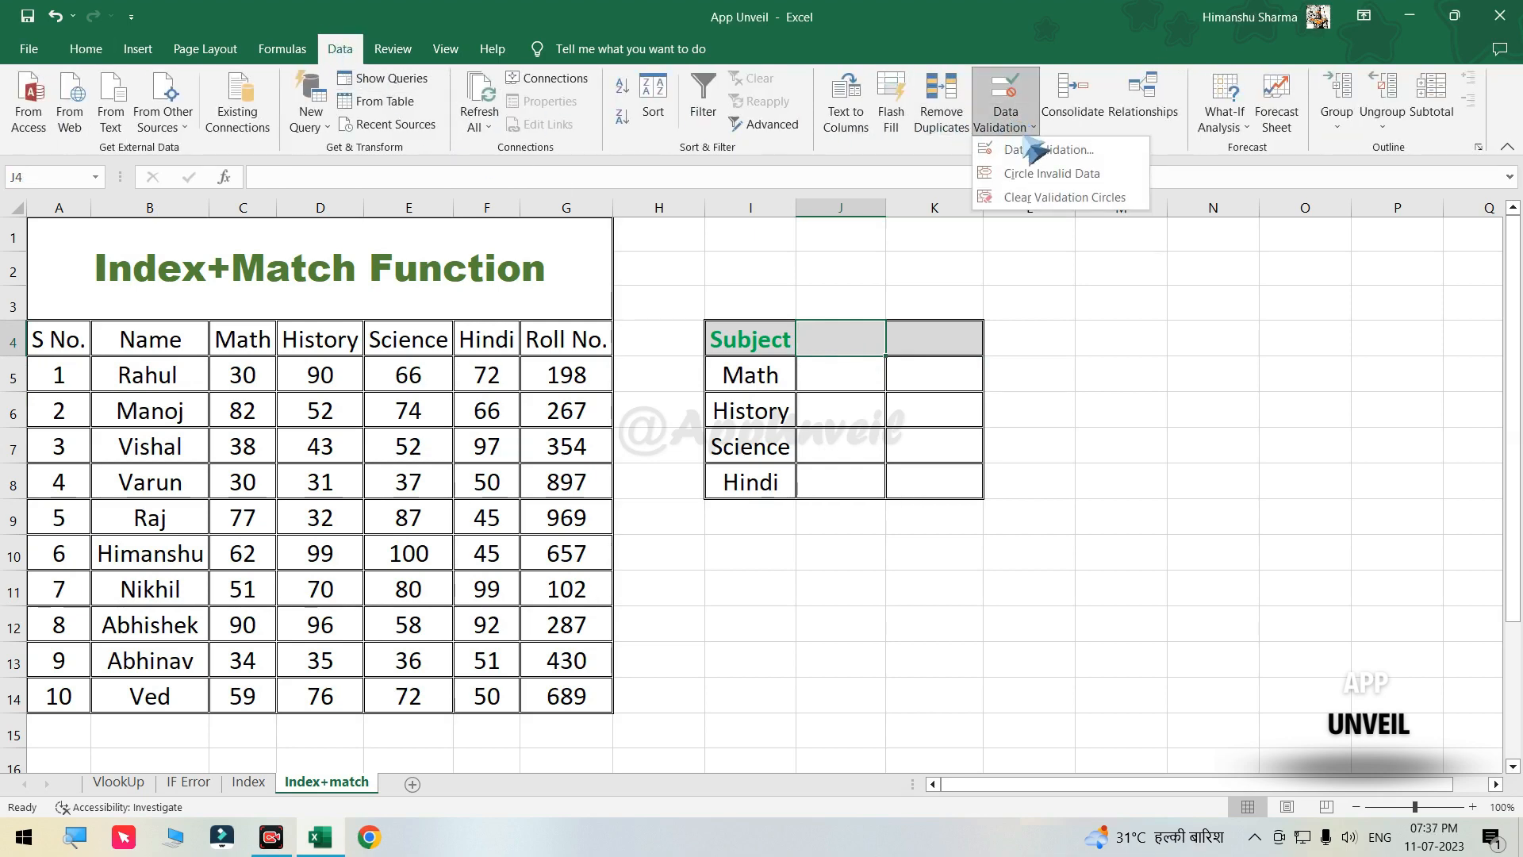
left_click(1059, 157)
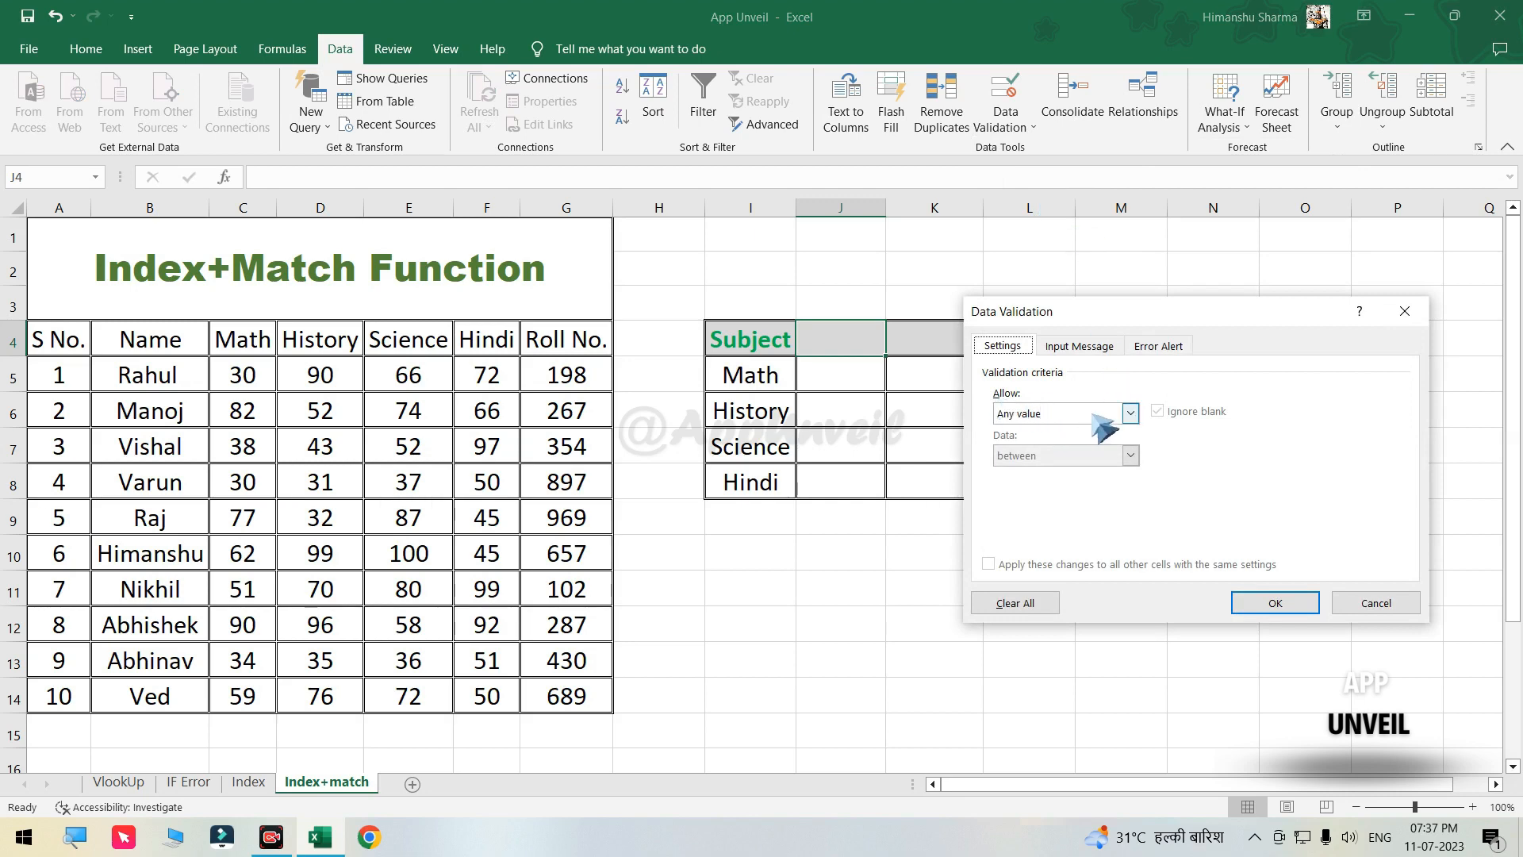
left_click(1084, 414)
left_click(1071, 474)
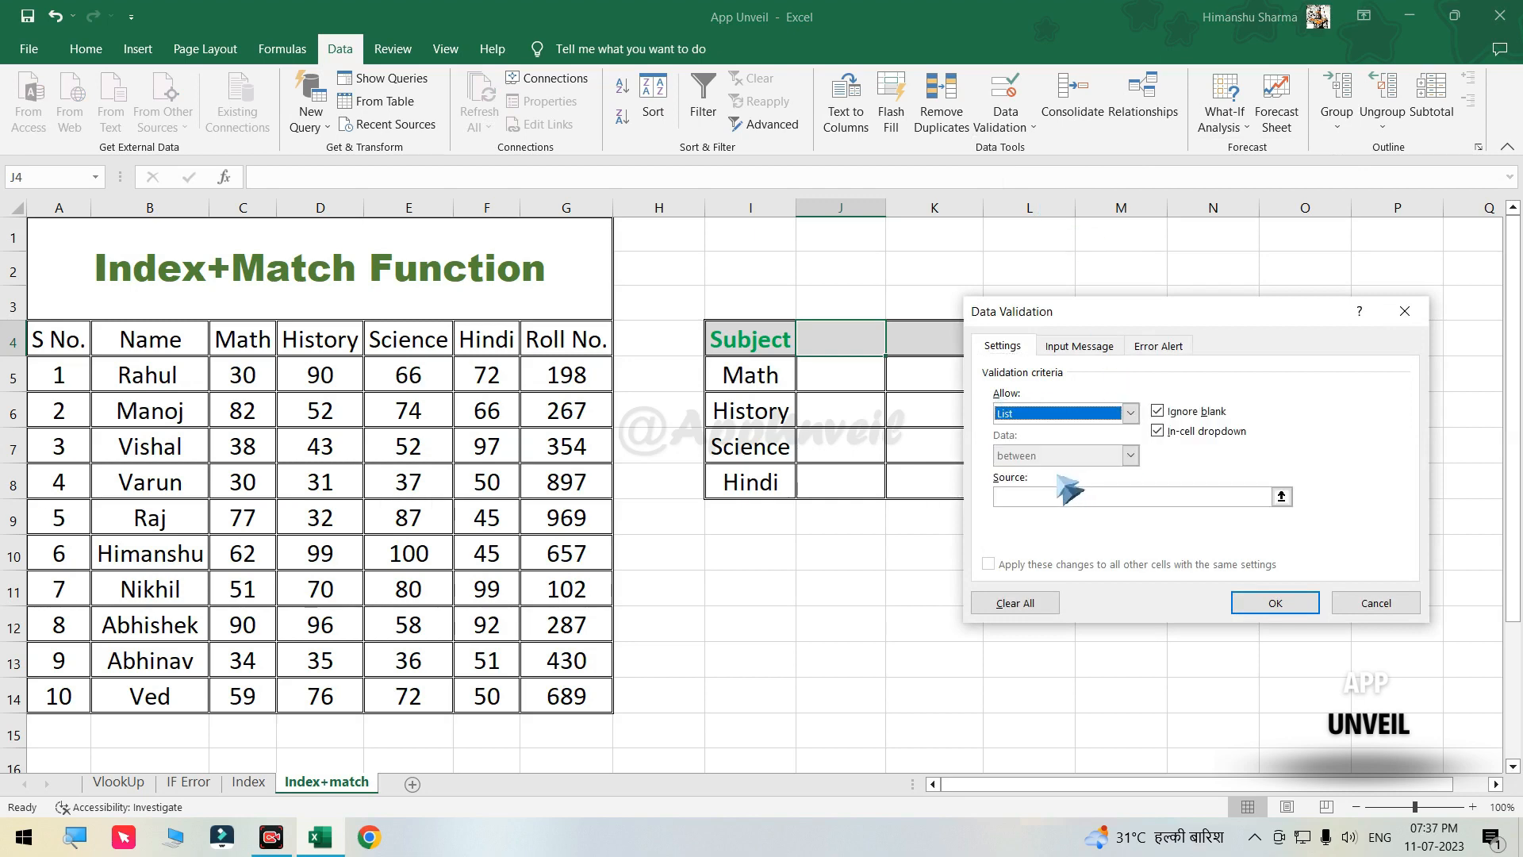
left_click(1077, 497)
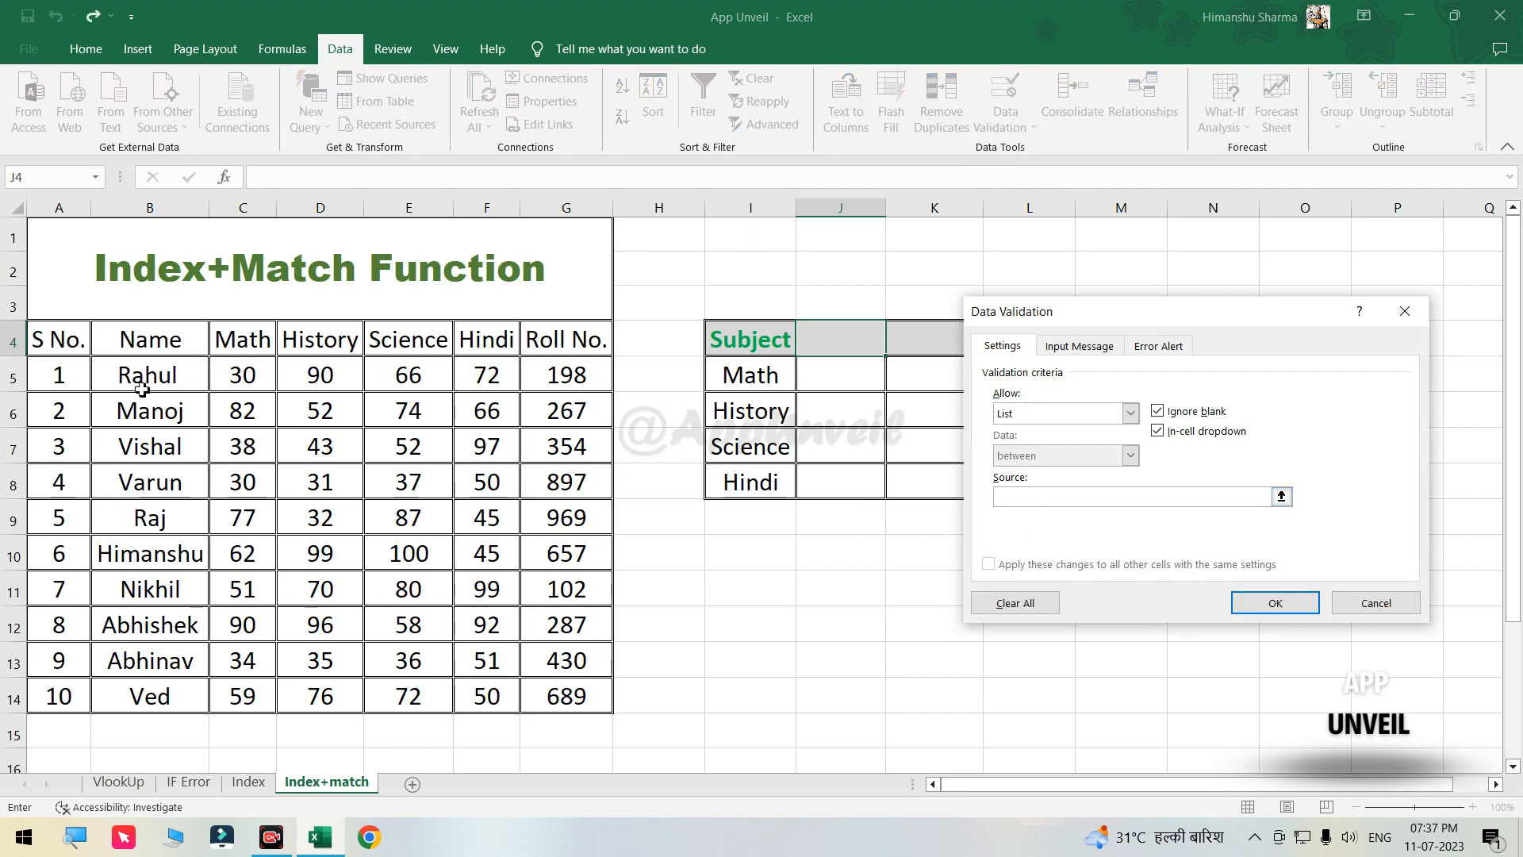
left_click_drag(108, 333, 93, 695)
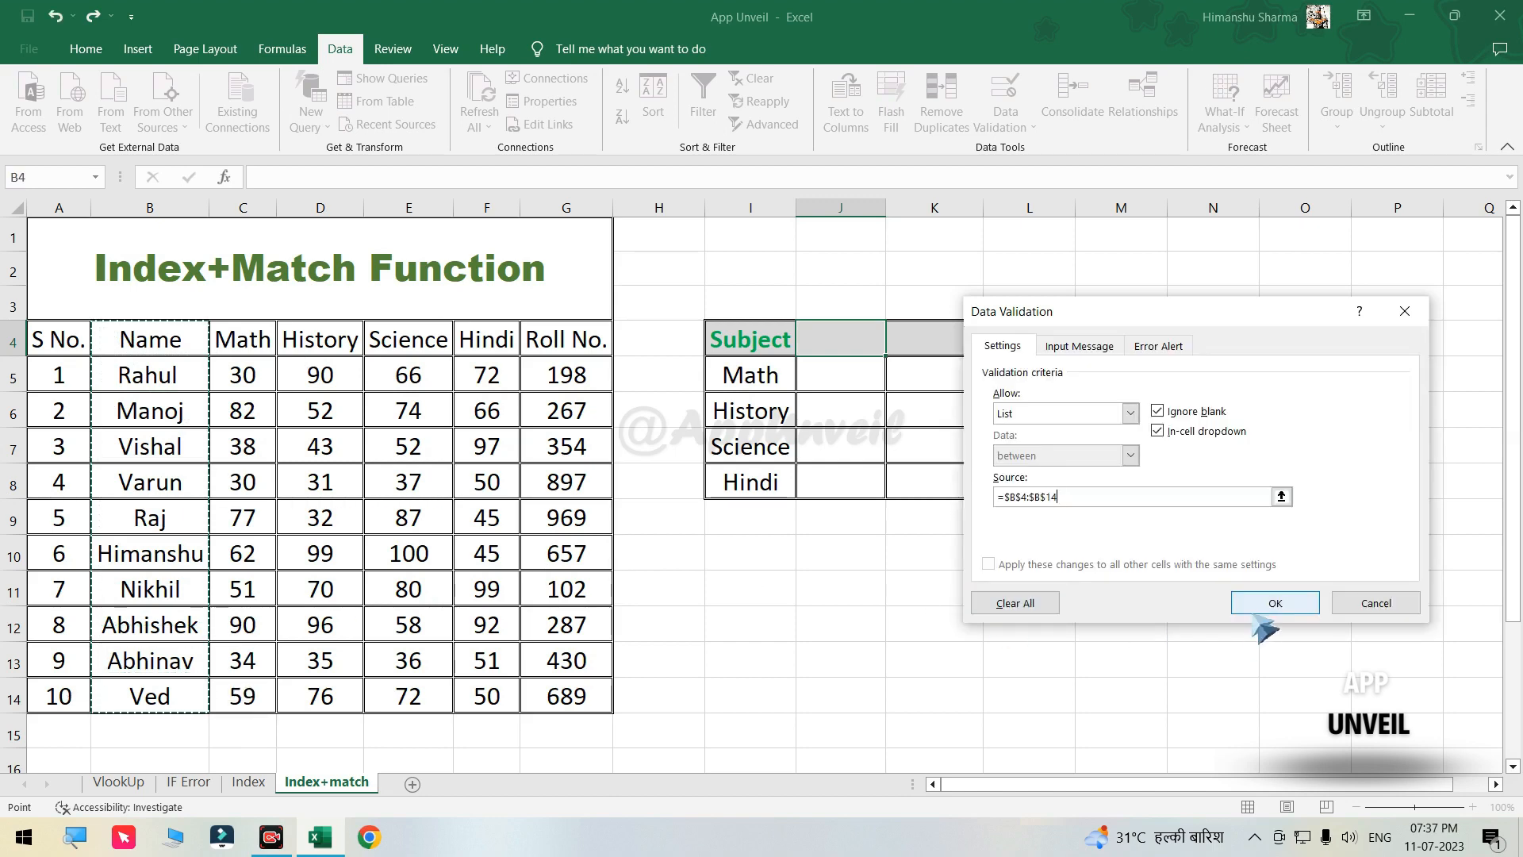
left_click(1275, 602)
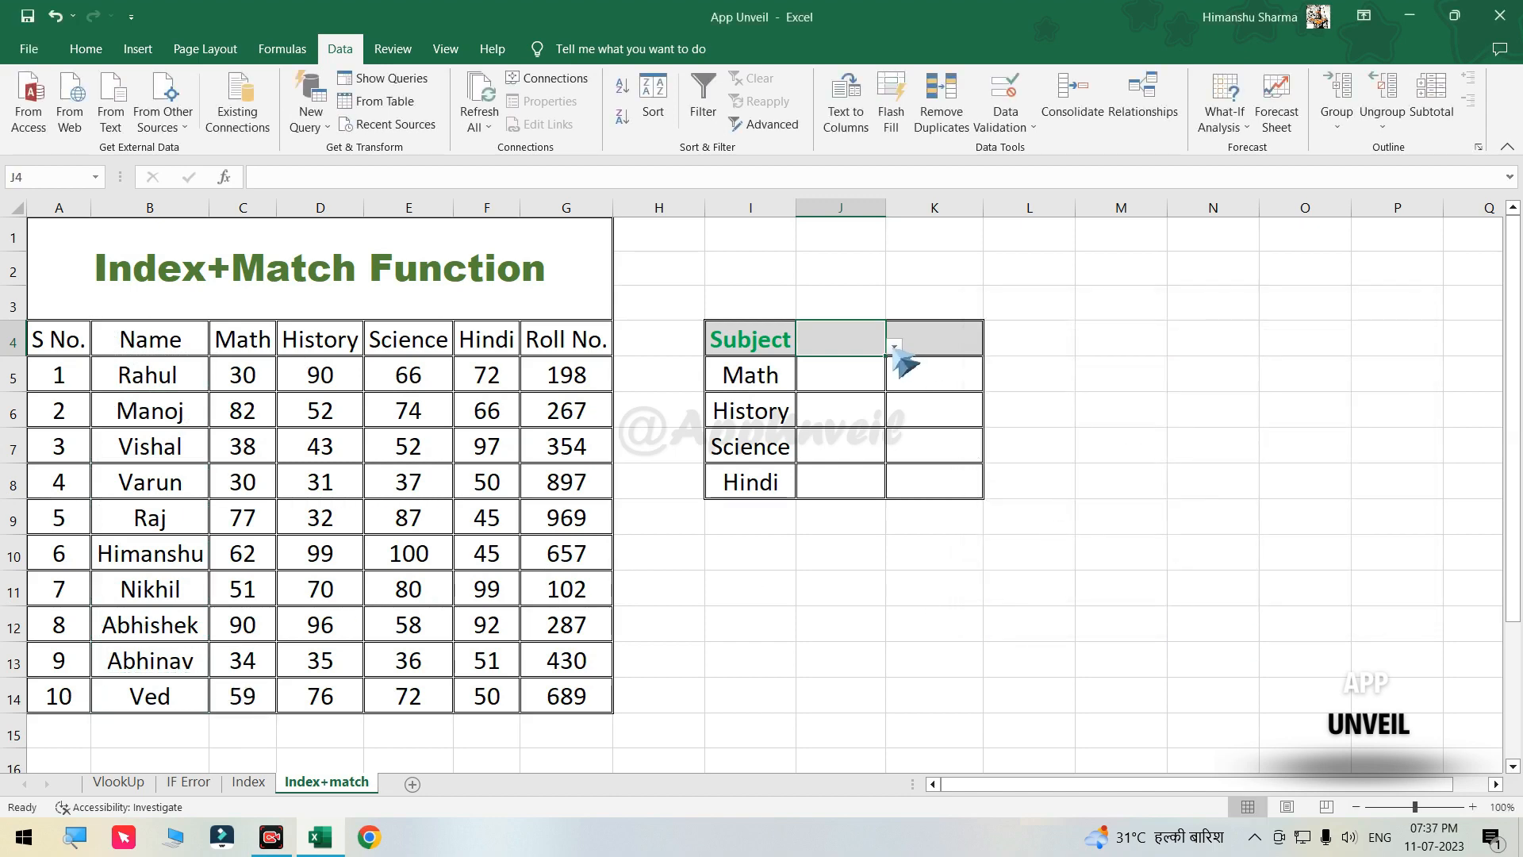
left_click(894, 346)
left_click(840, 378)
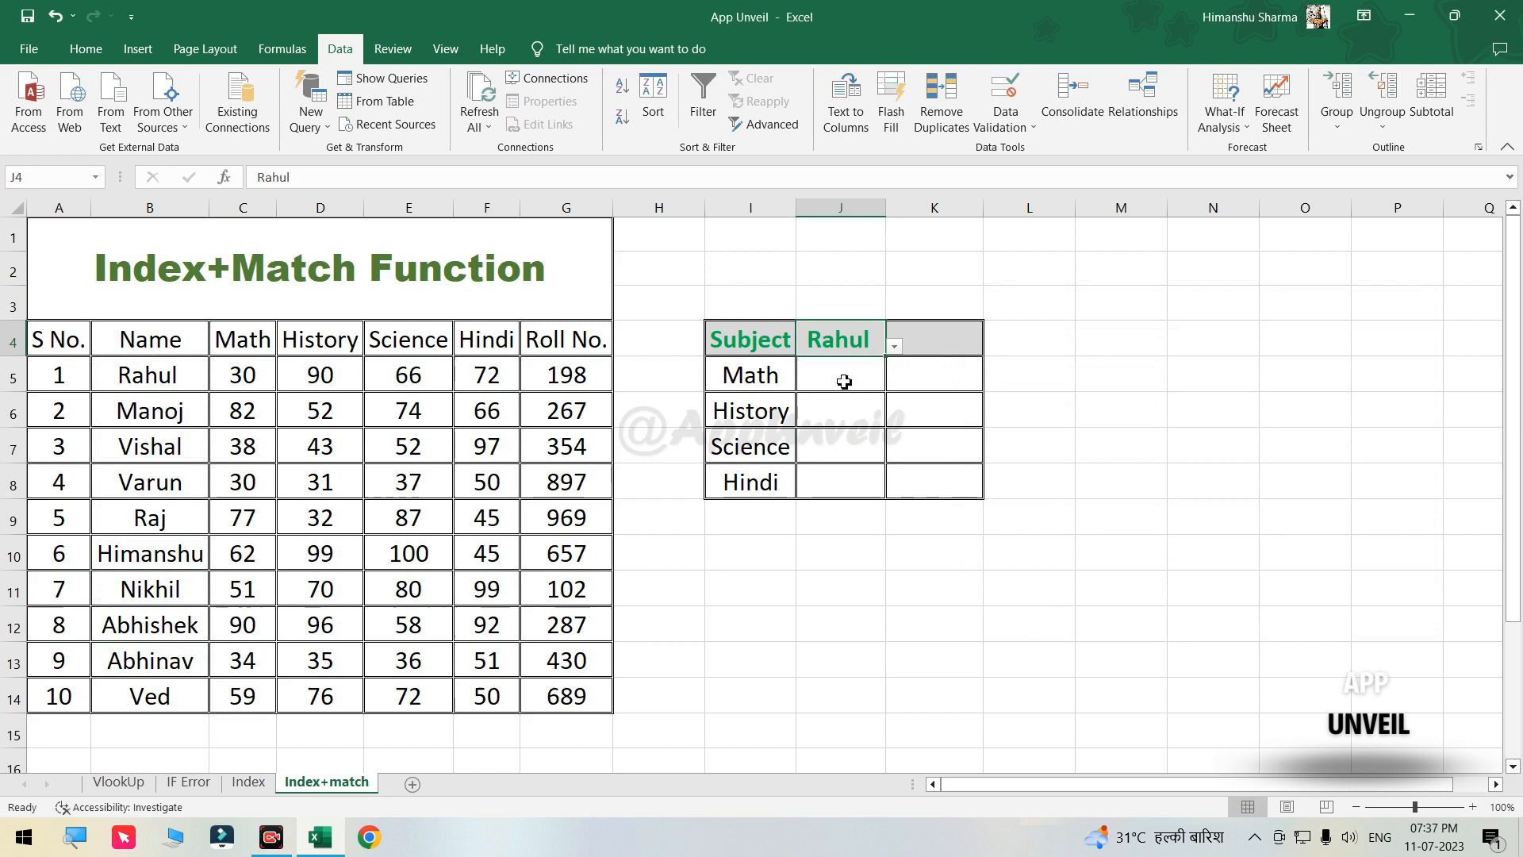
Add a List data validation to cell K4 with source =$G$4:$G$14 and choose the first student's roll number from its dropdown.
left_click(940, 346)
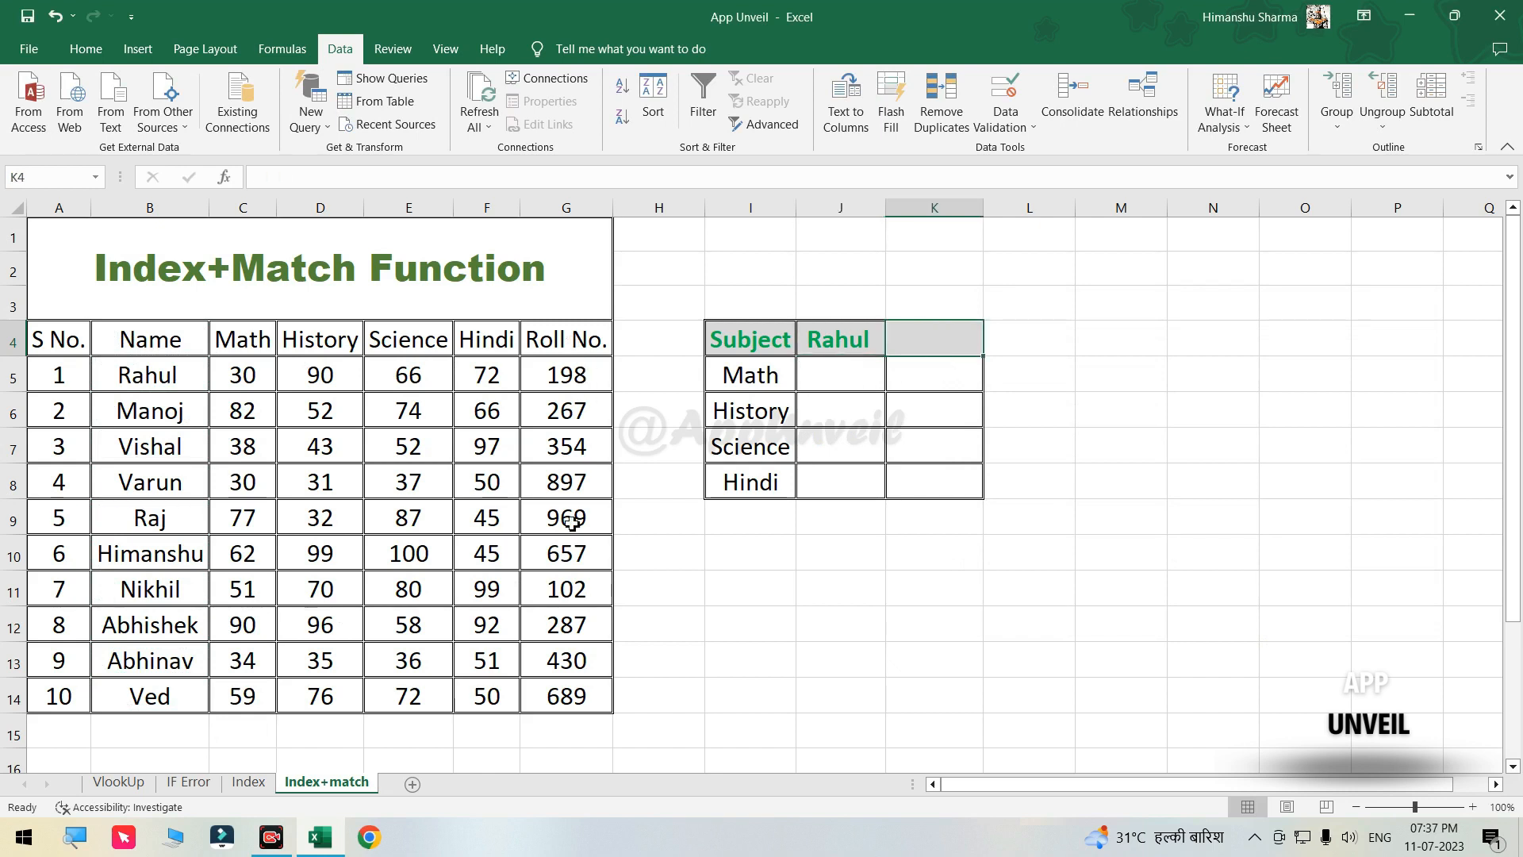
left_click(1003, 127)
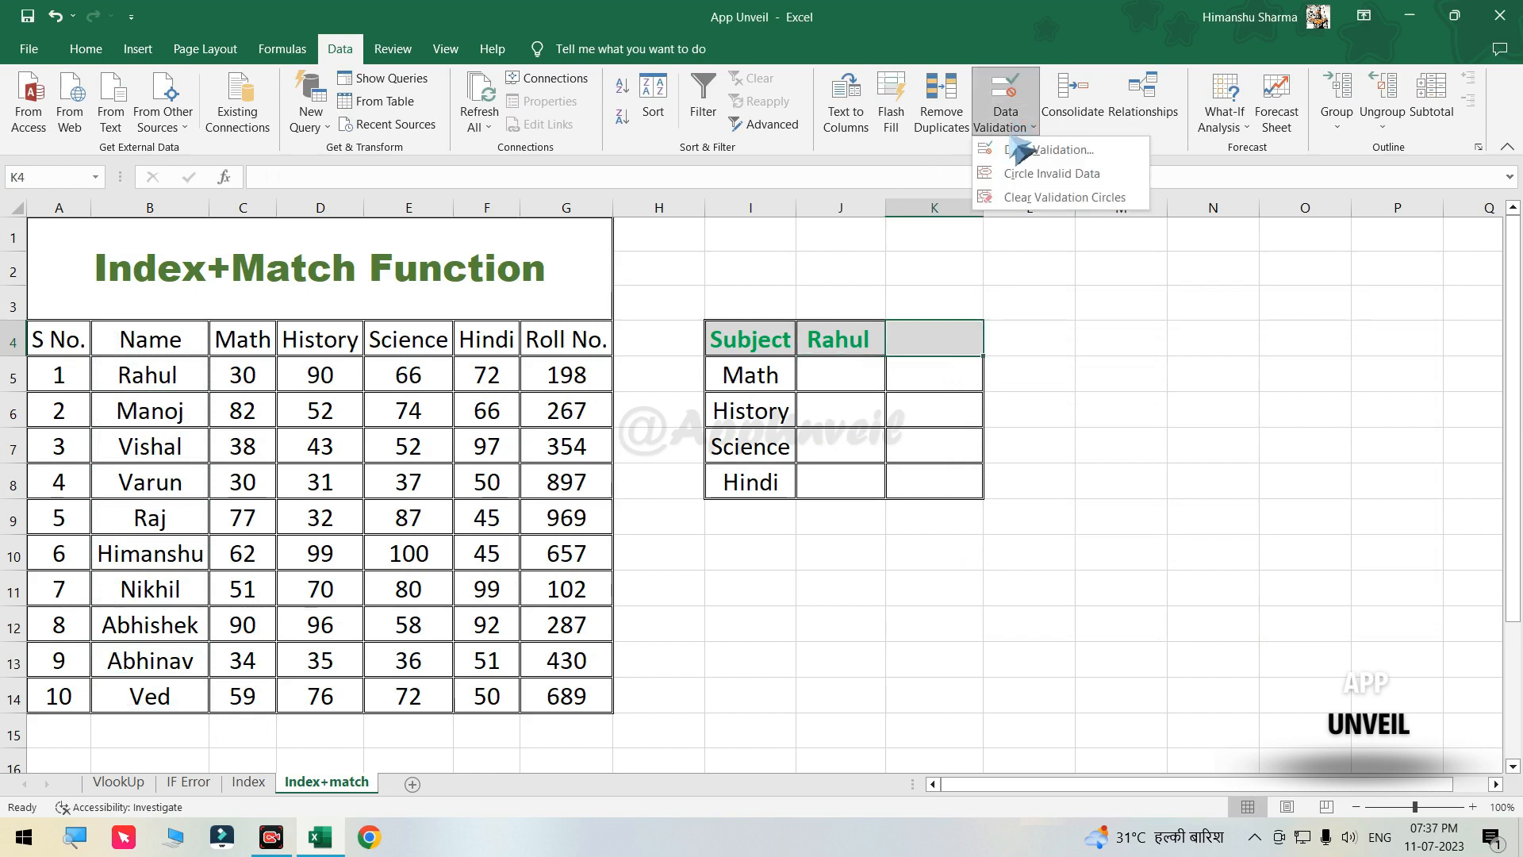
left_click(1025, 153)
left_click(1071, 414)
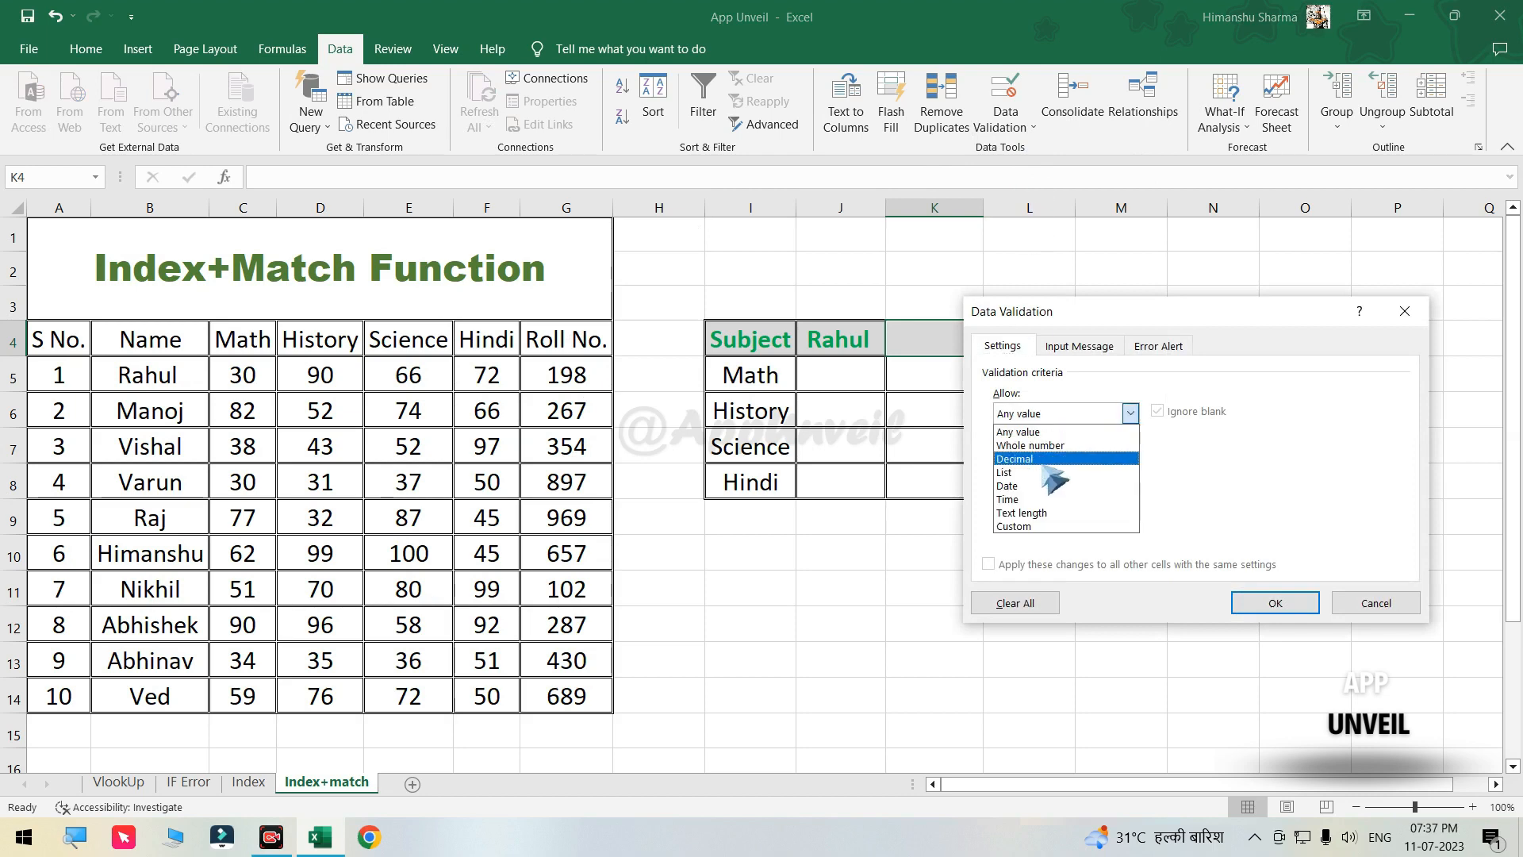
left_click(1045, 470)
left_click(1081, 498)
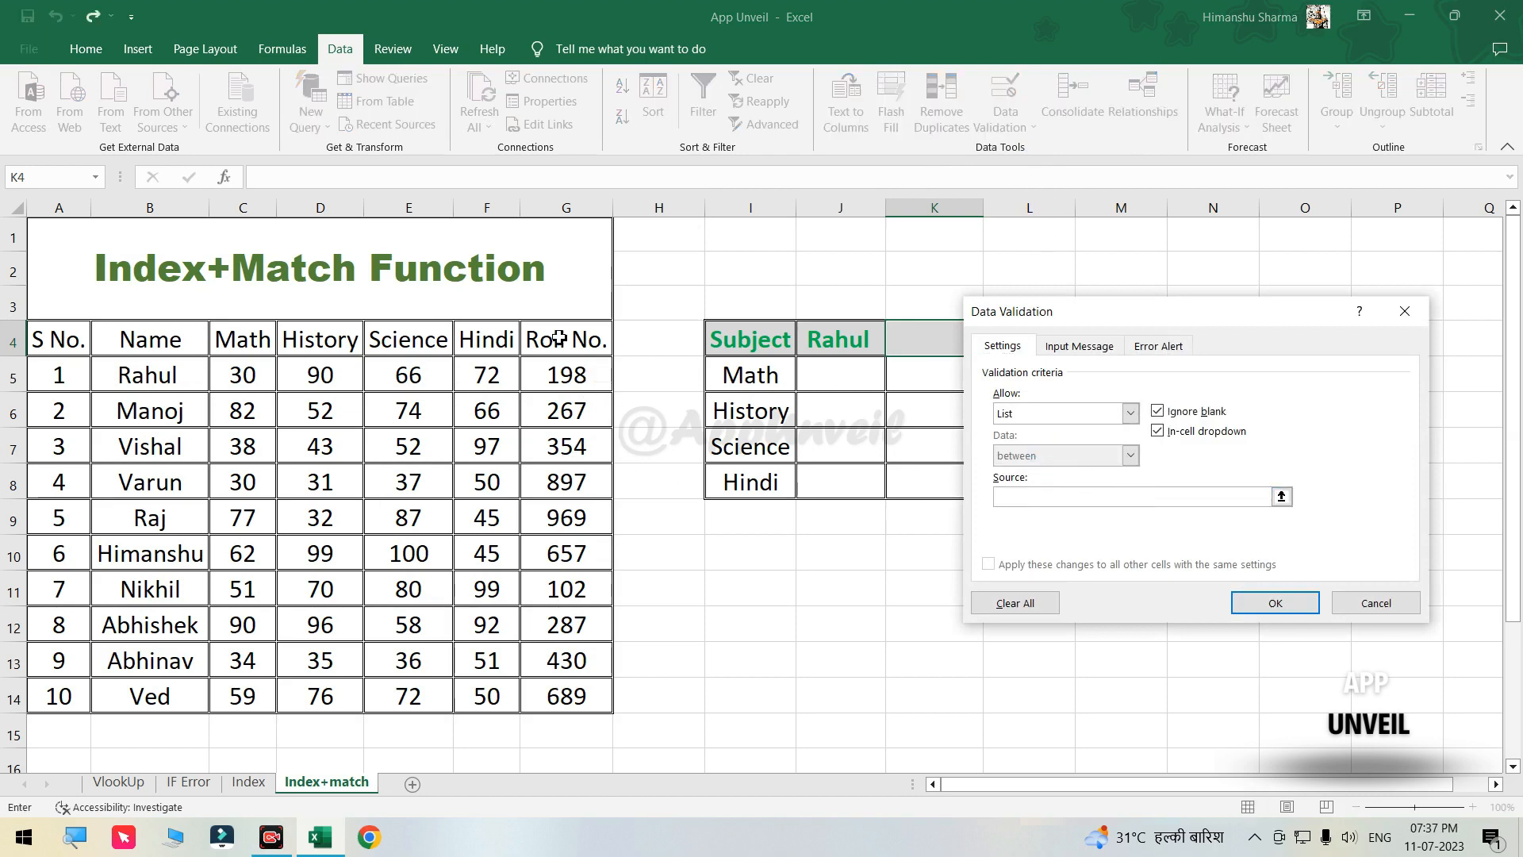
left_click_drag(546, 339, 561, 606)
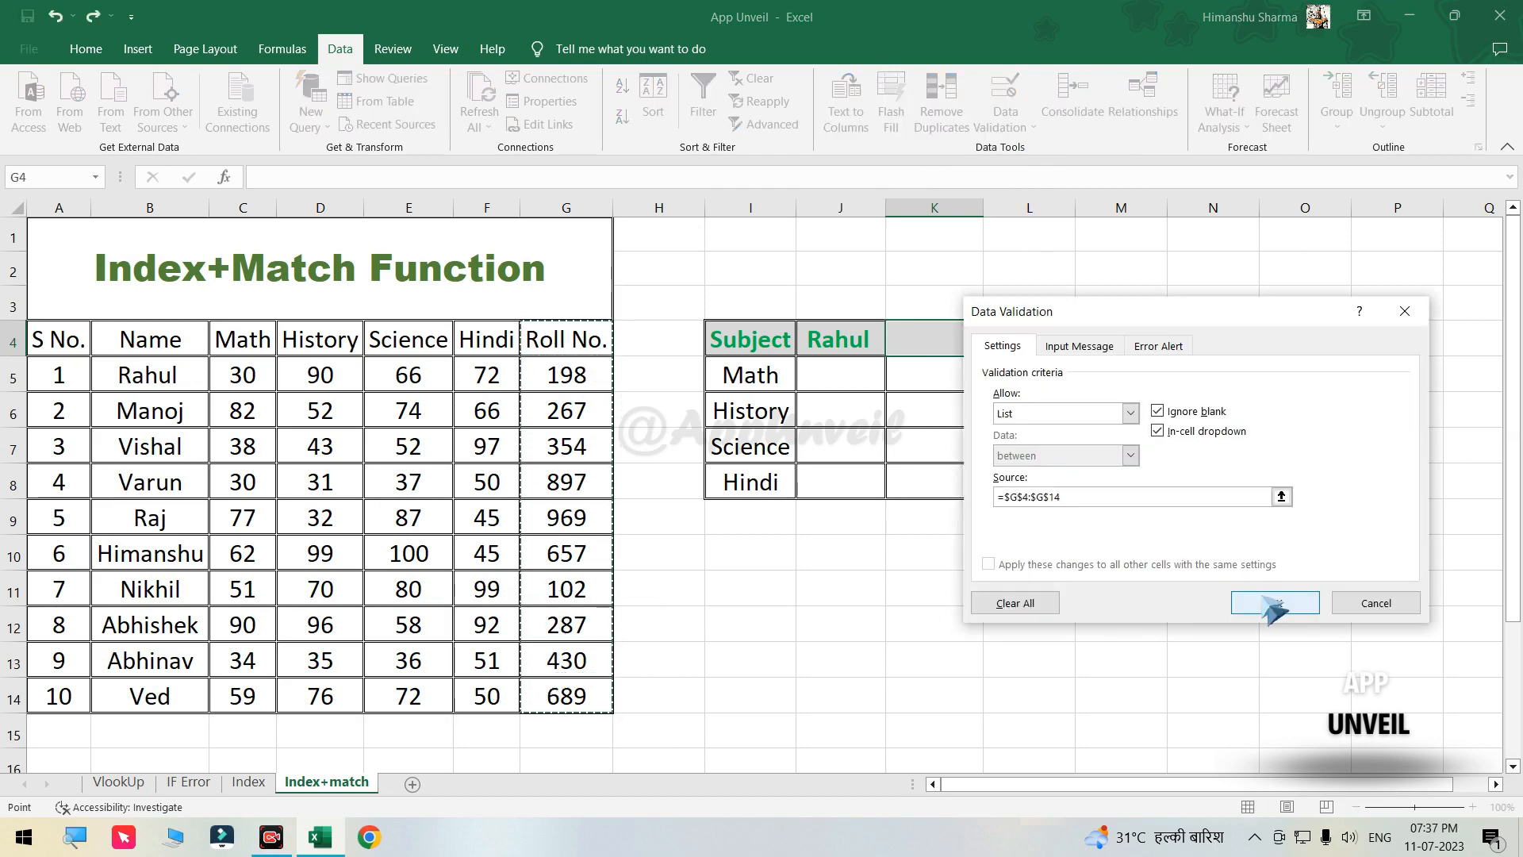
left_click(1269, 608)
left_click(993, 347)
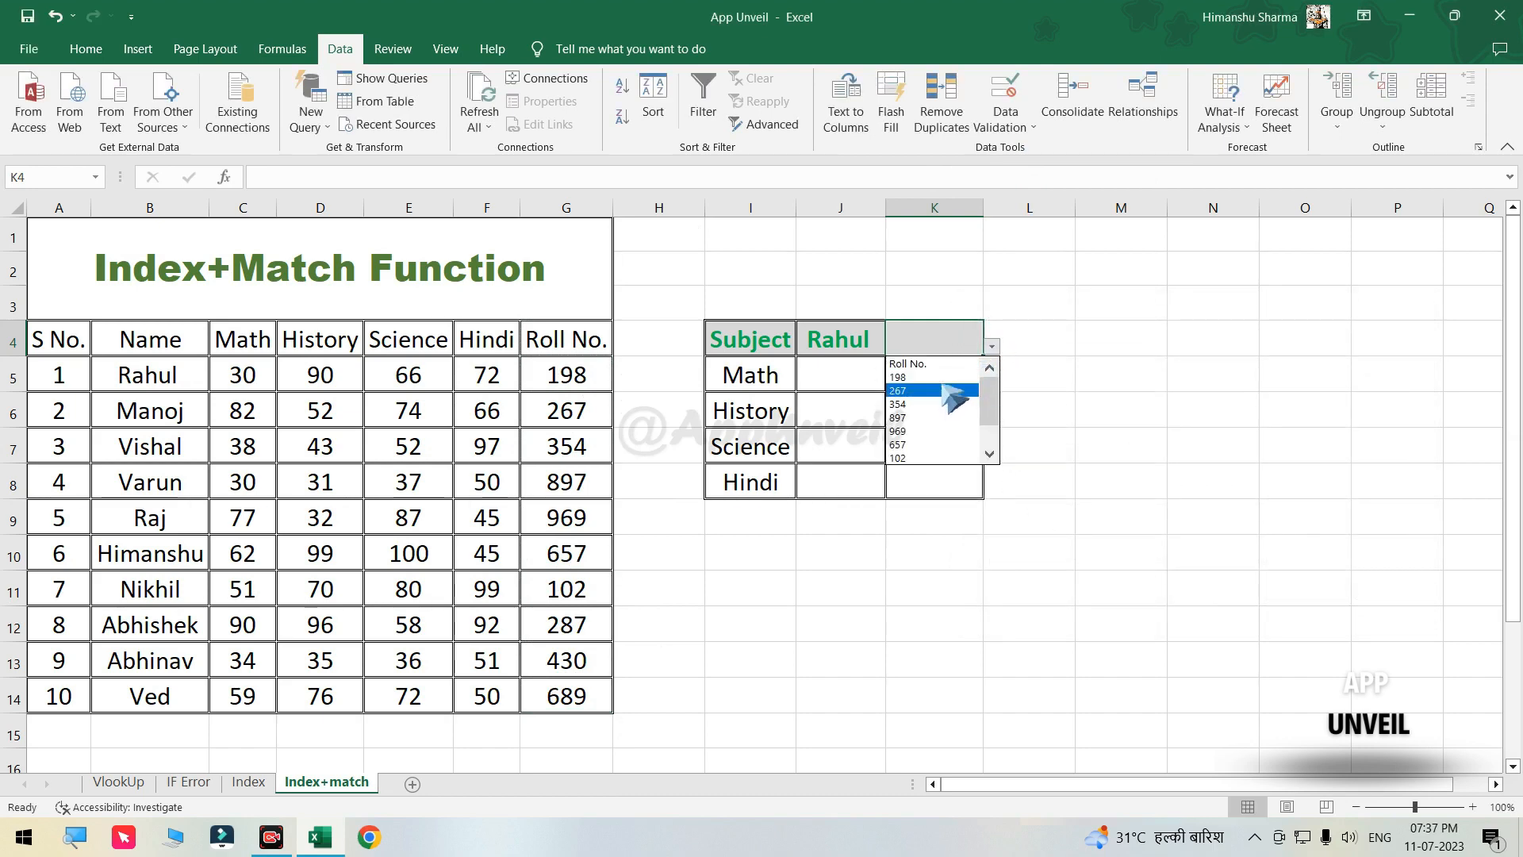
left_click(951, 378)
left_click(1088, 390)
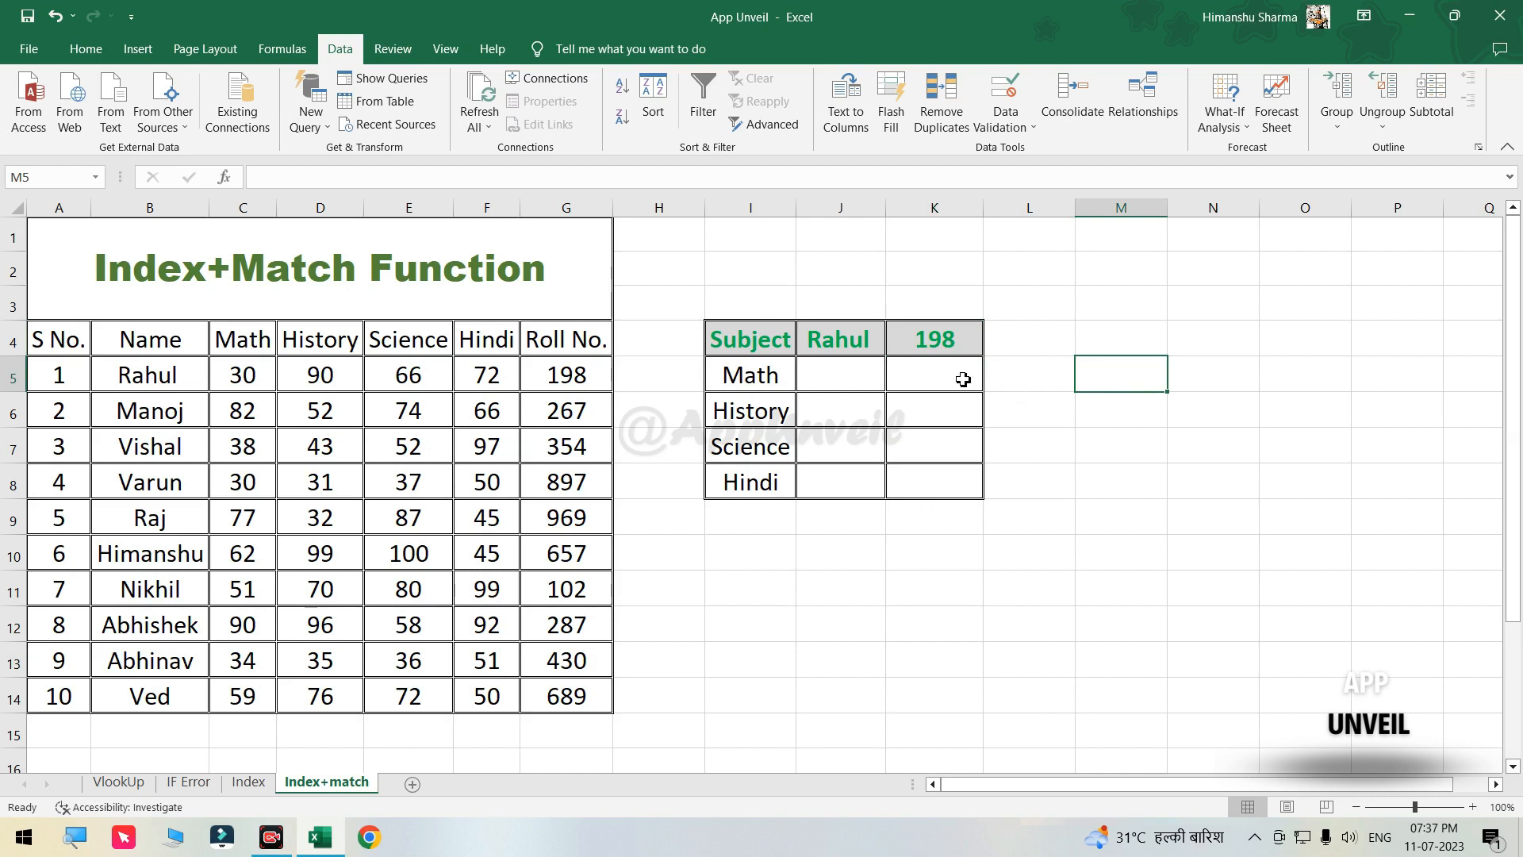
Begin an INDEX formula in cell J5 with the whole marks table as the absolute array $A$4:$G$14.
left_click(847, 384)
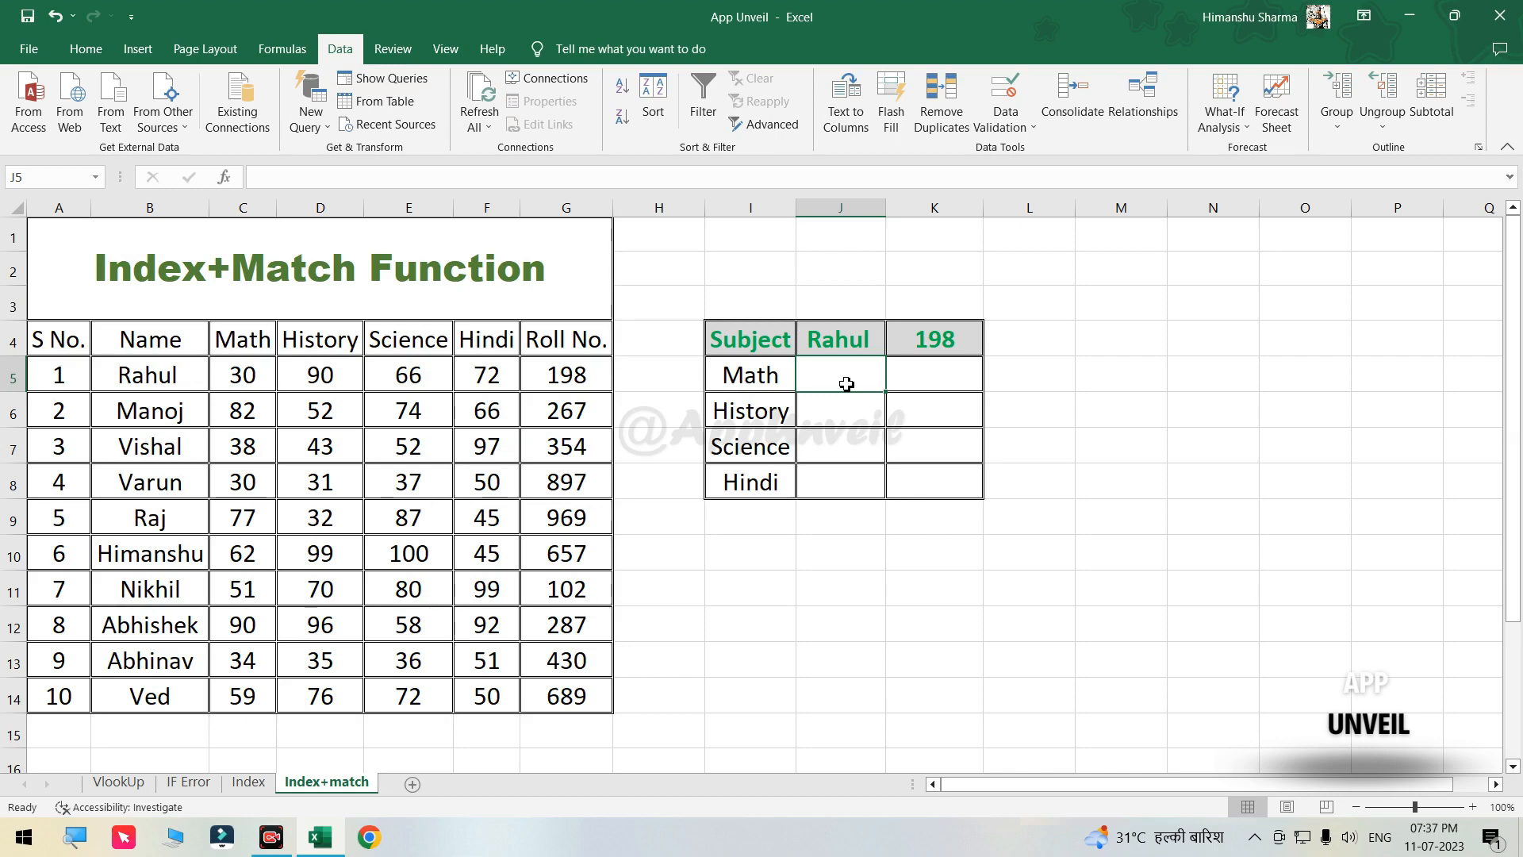
type("=")
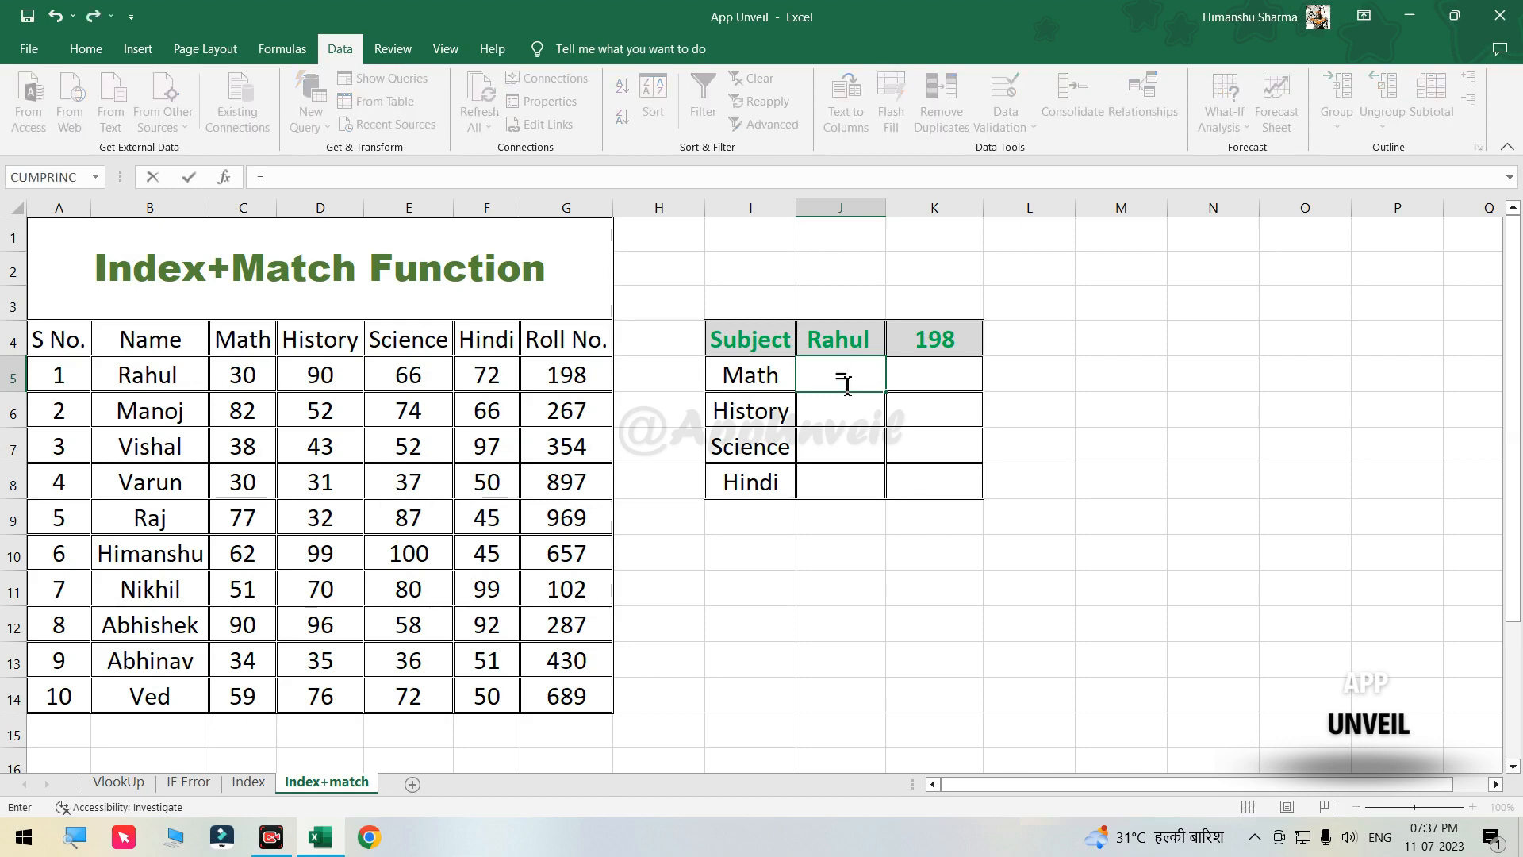
type("inde")
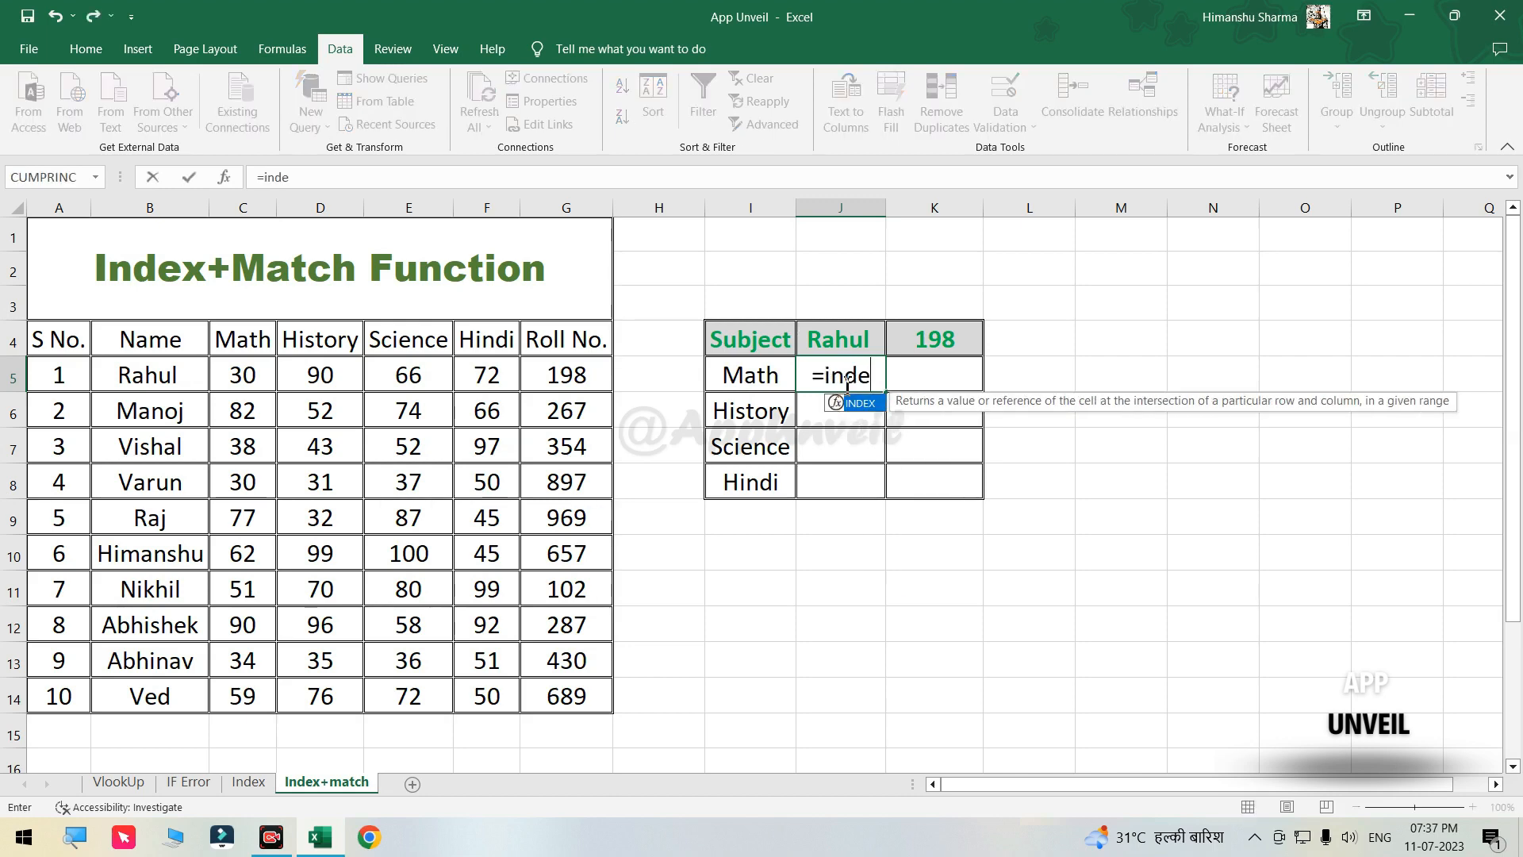
type("x(")
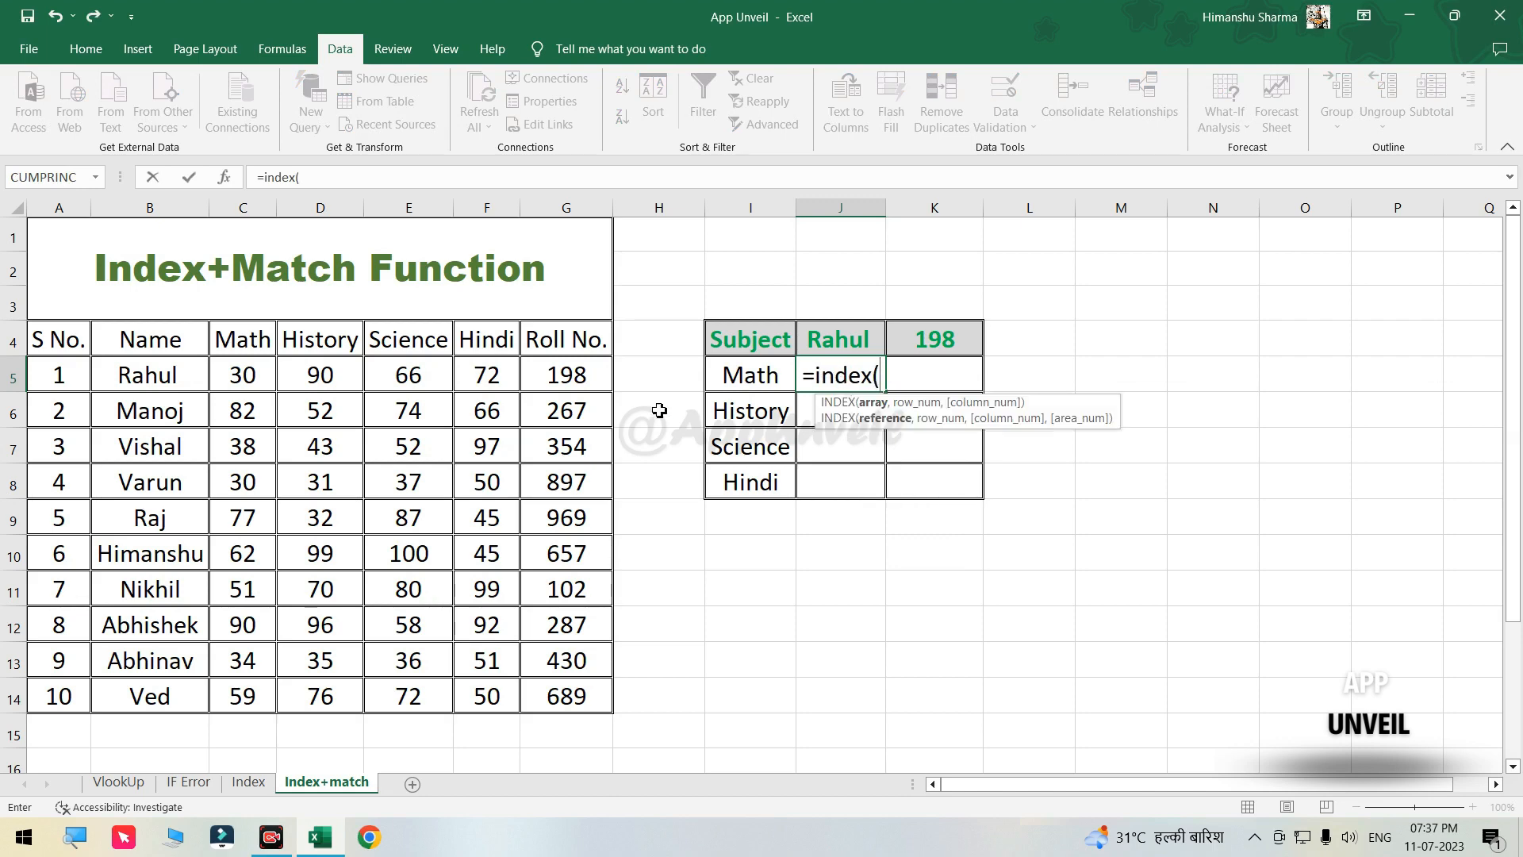
left_click_drag(34, 330, 602, 709)
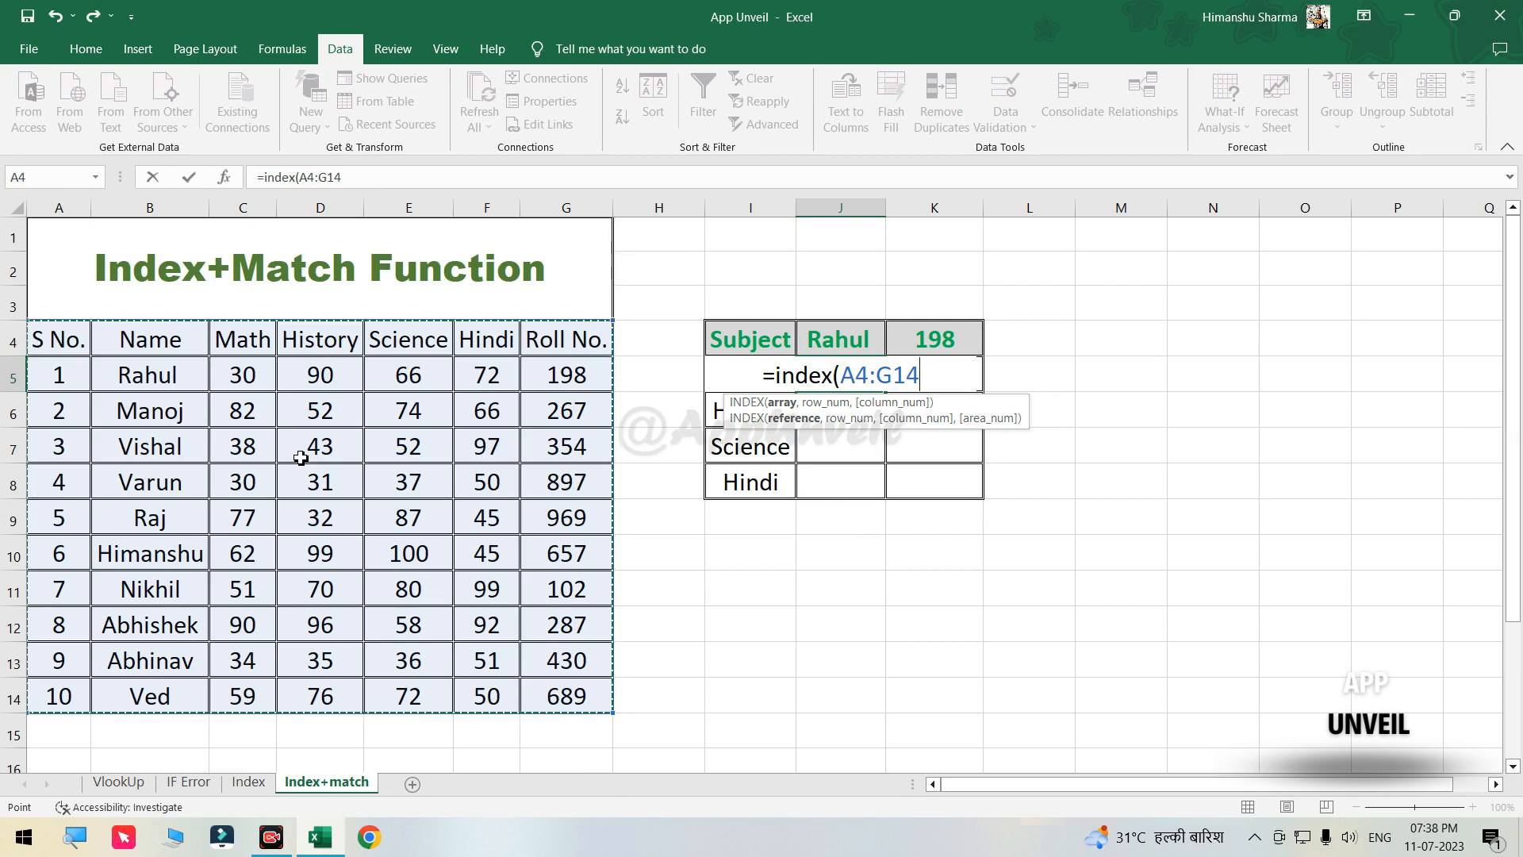
key("F4")
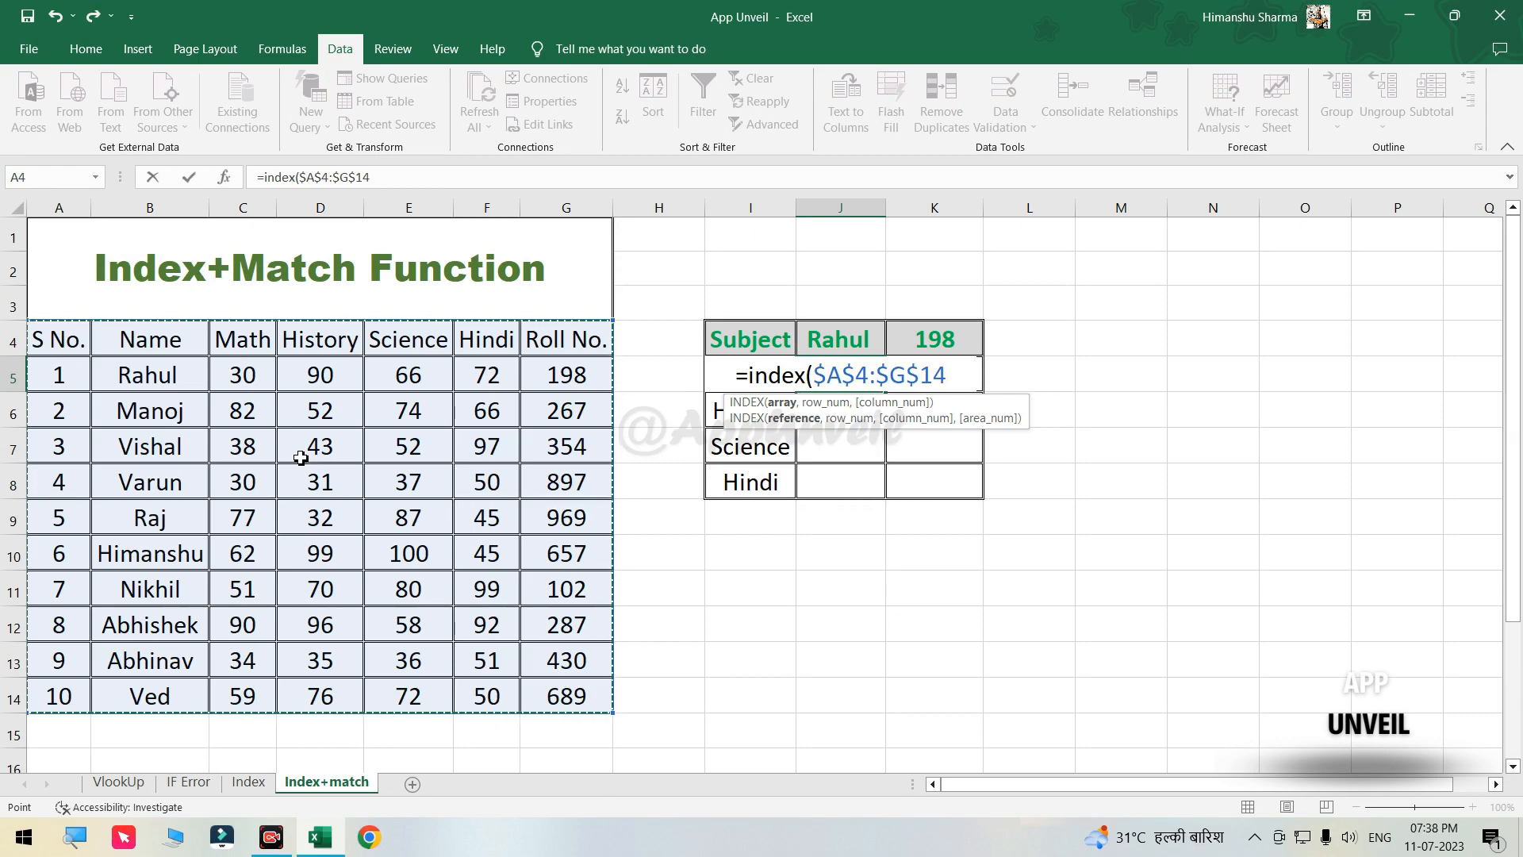
type(",")
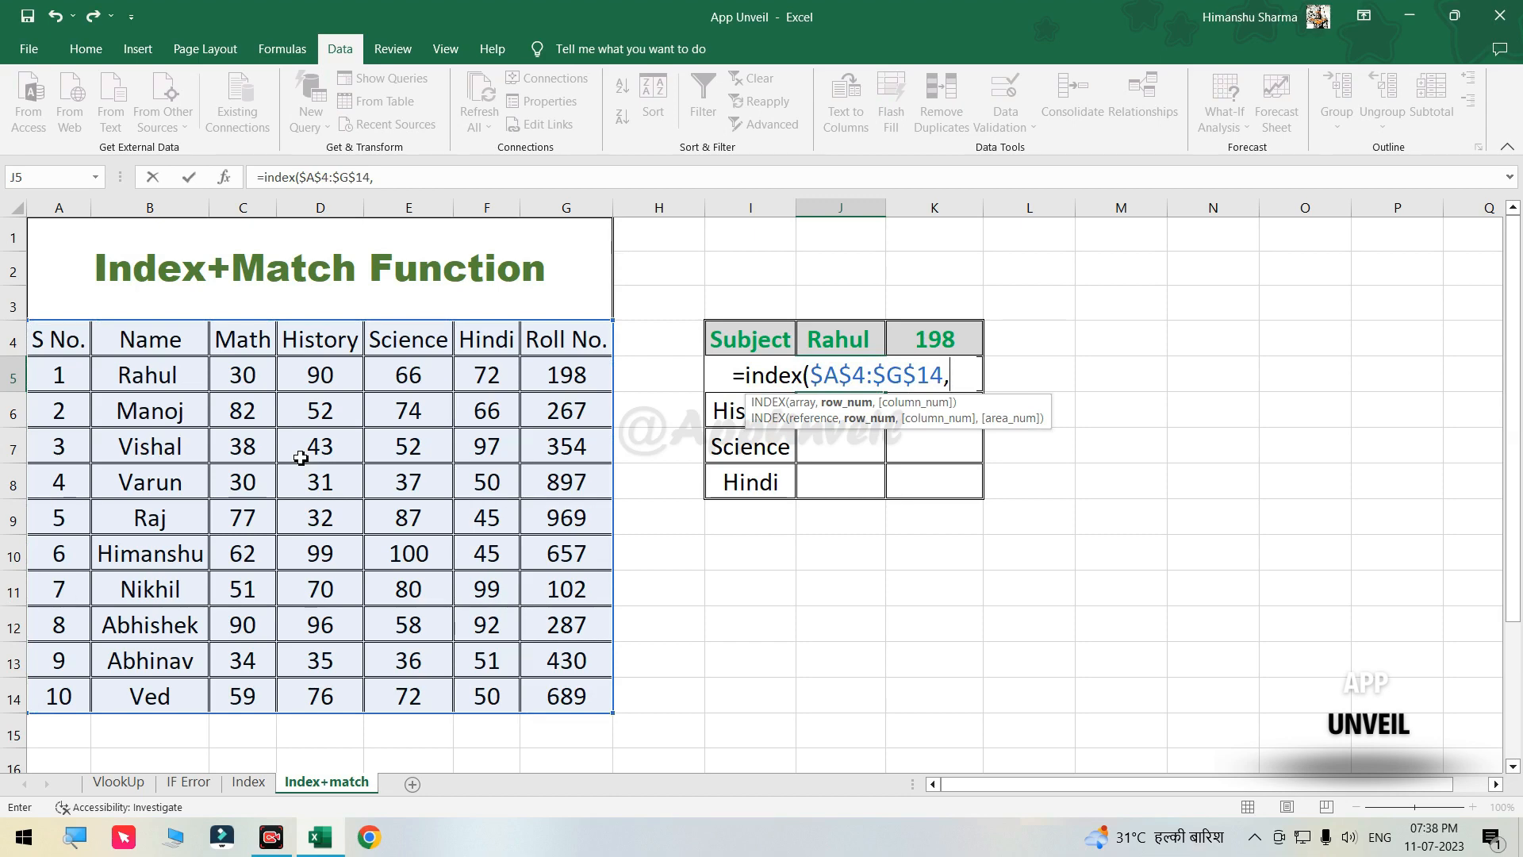
Start a nested MATCH as the row argument of the INDEX formula, with the absolute lookup value $J$4.
type("m")
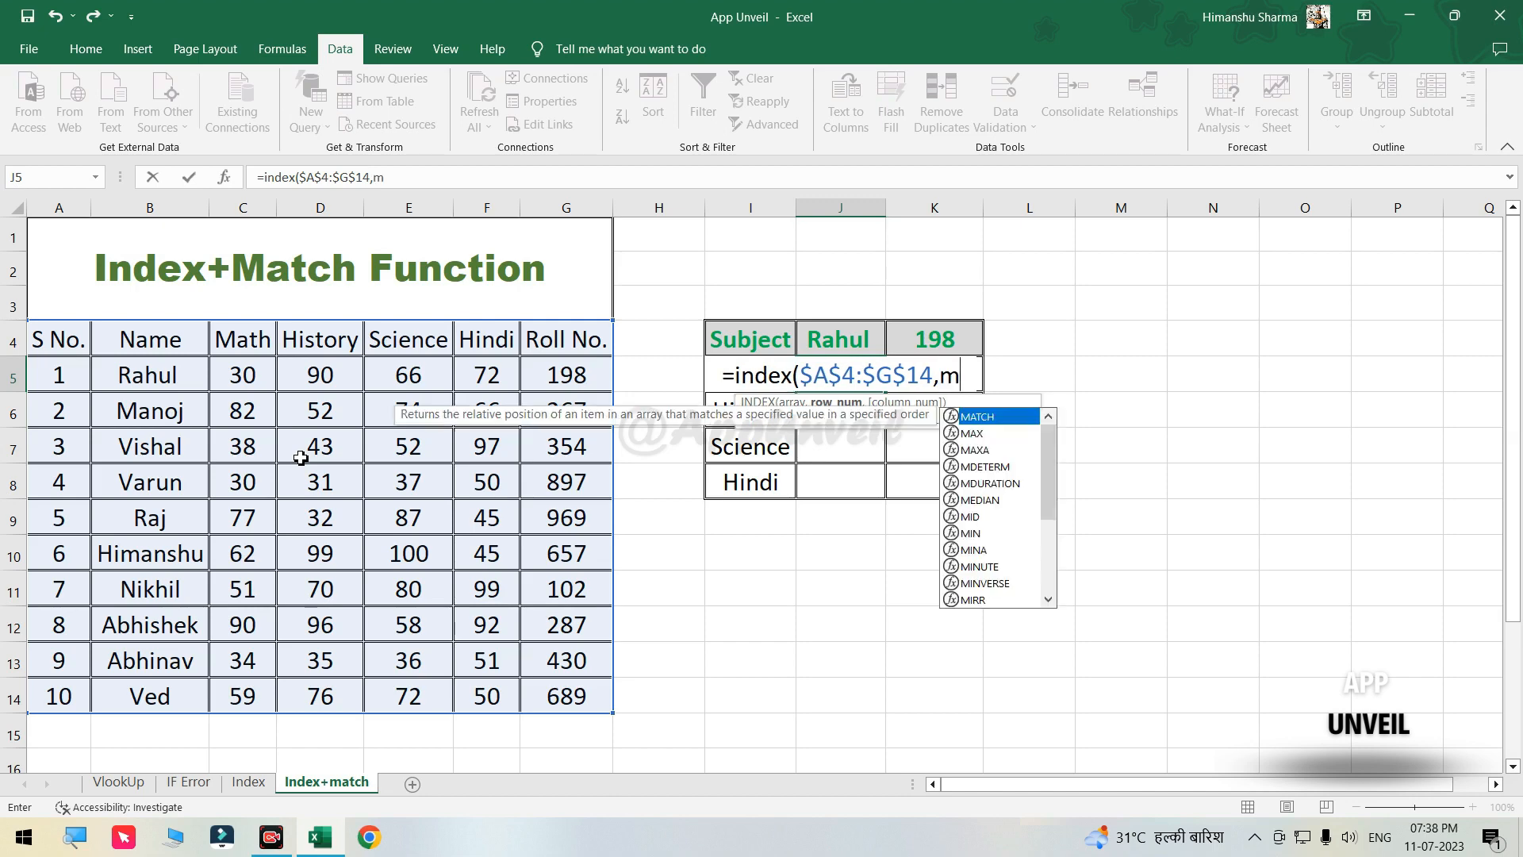
type("atch")
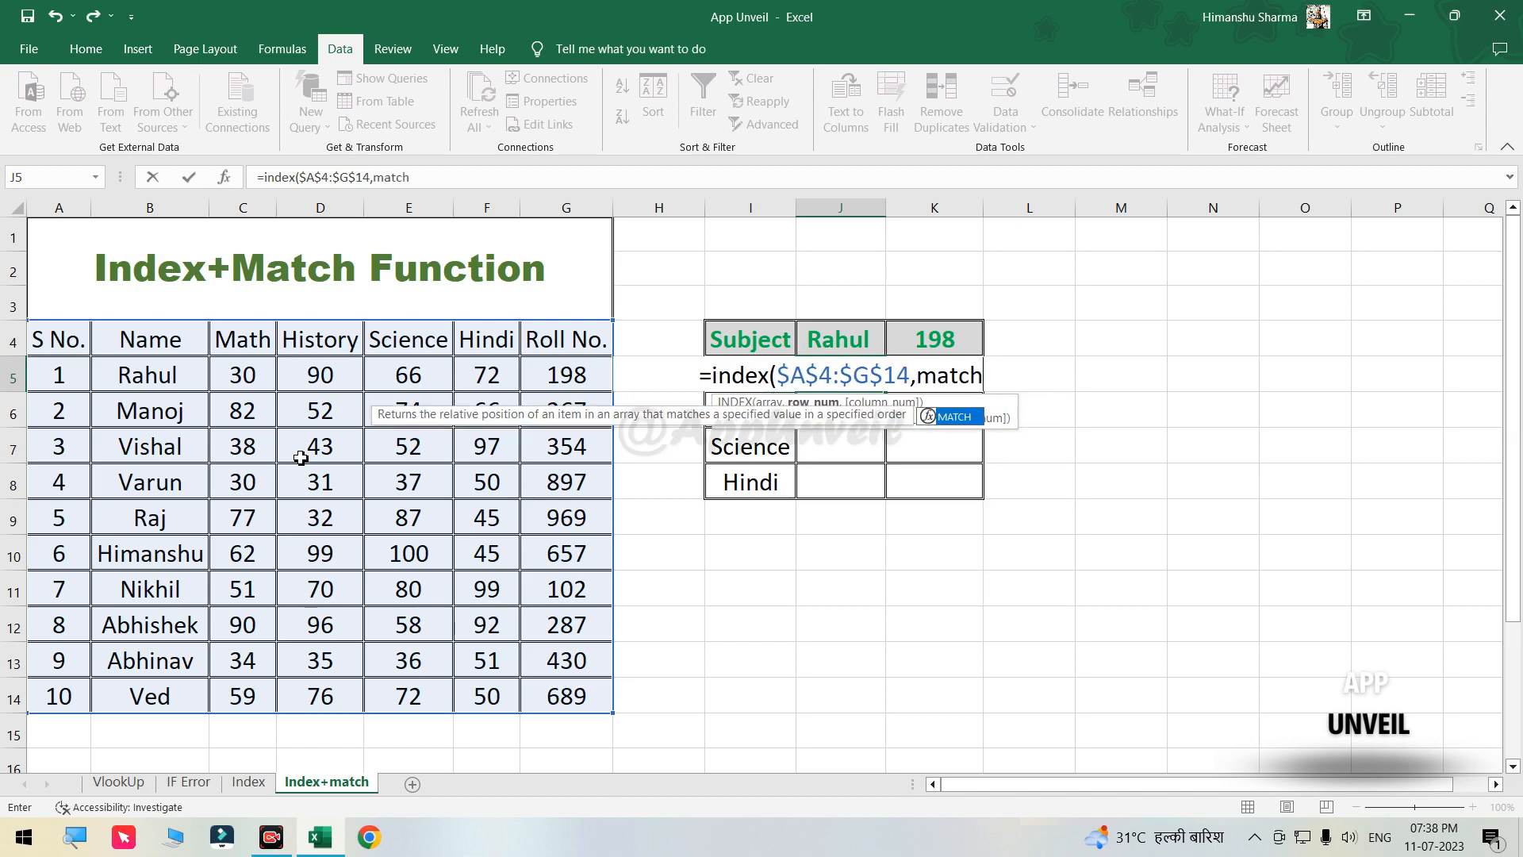
type("(")
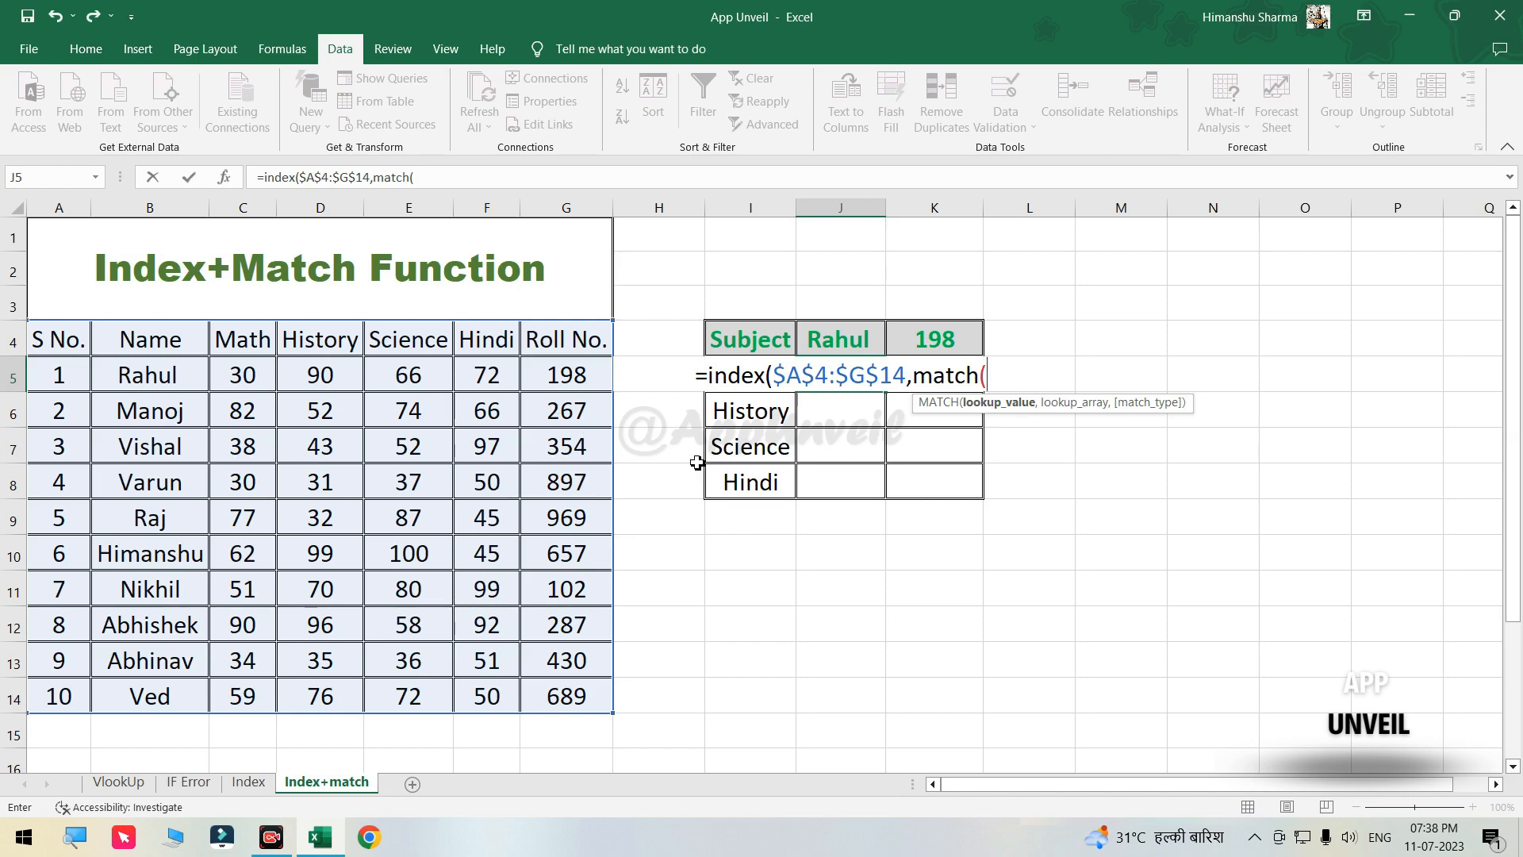
left_click(853, 346)
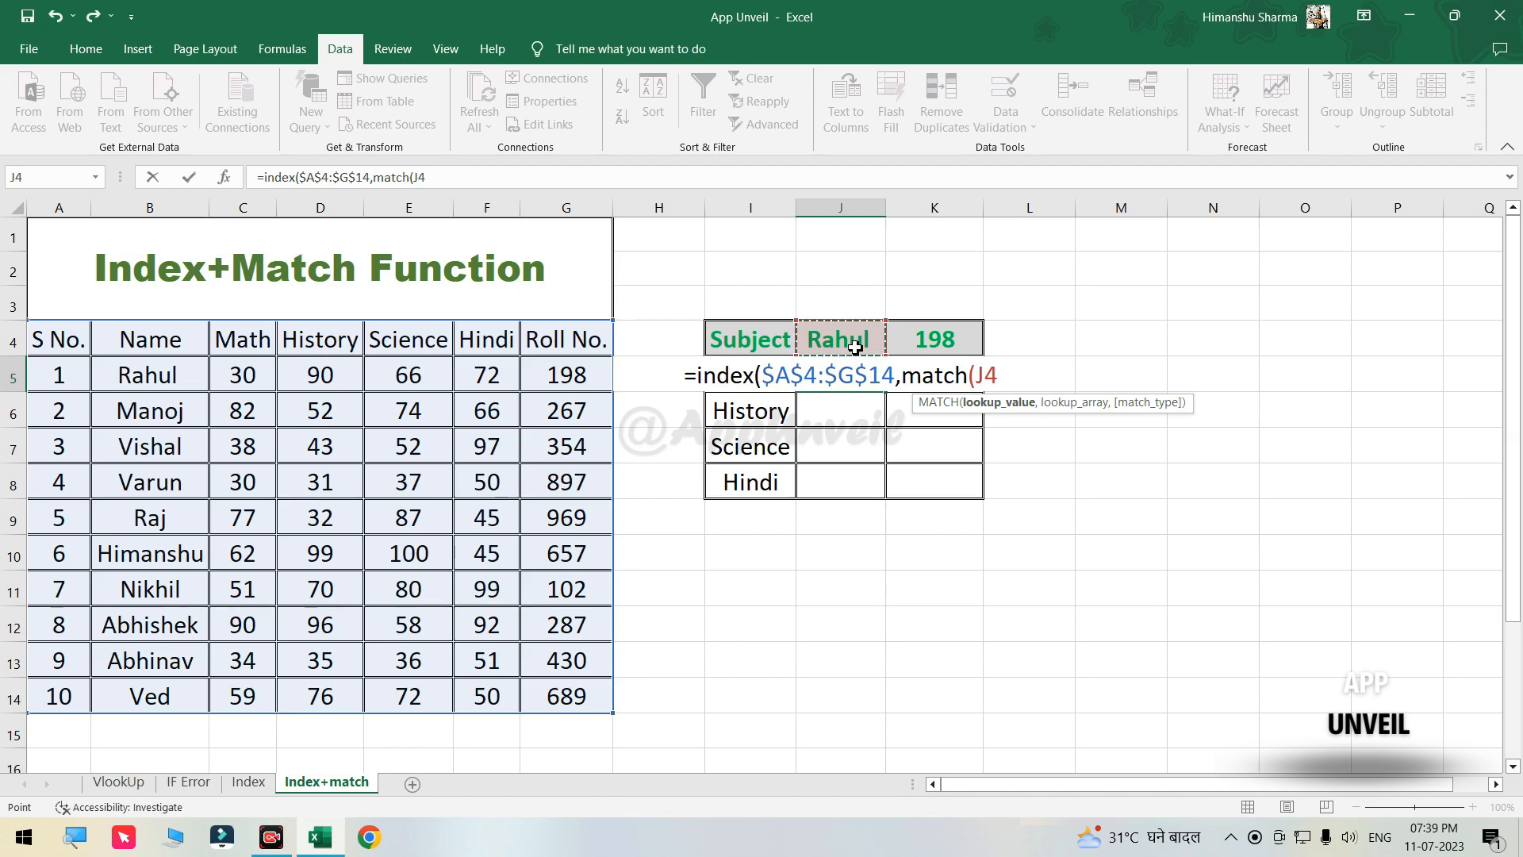
key("F4")
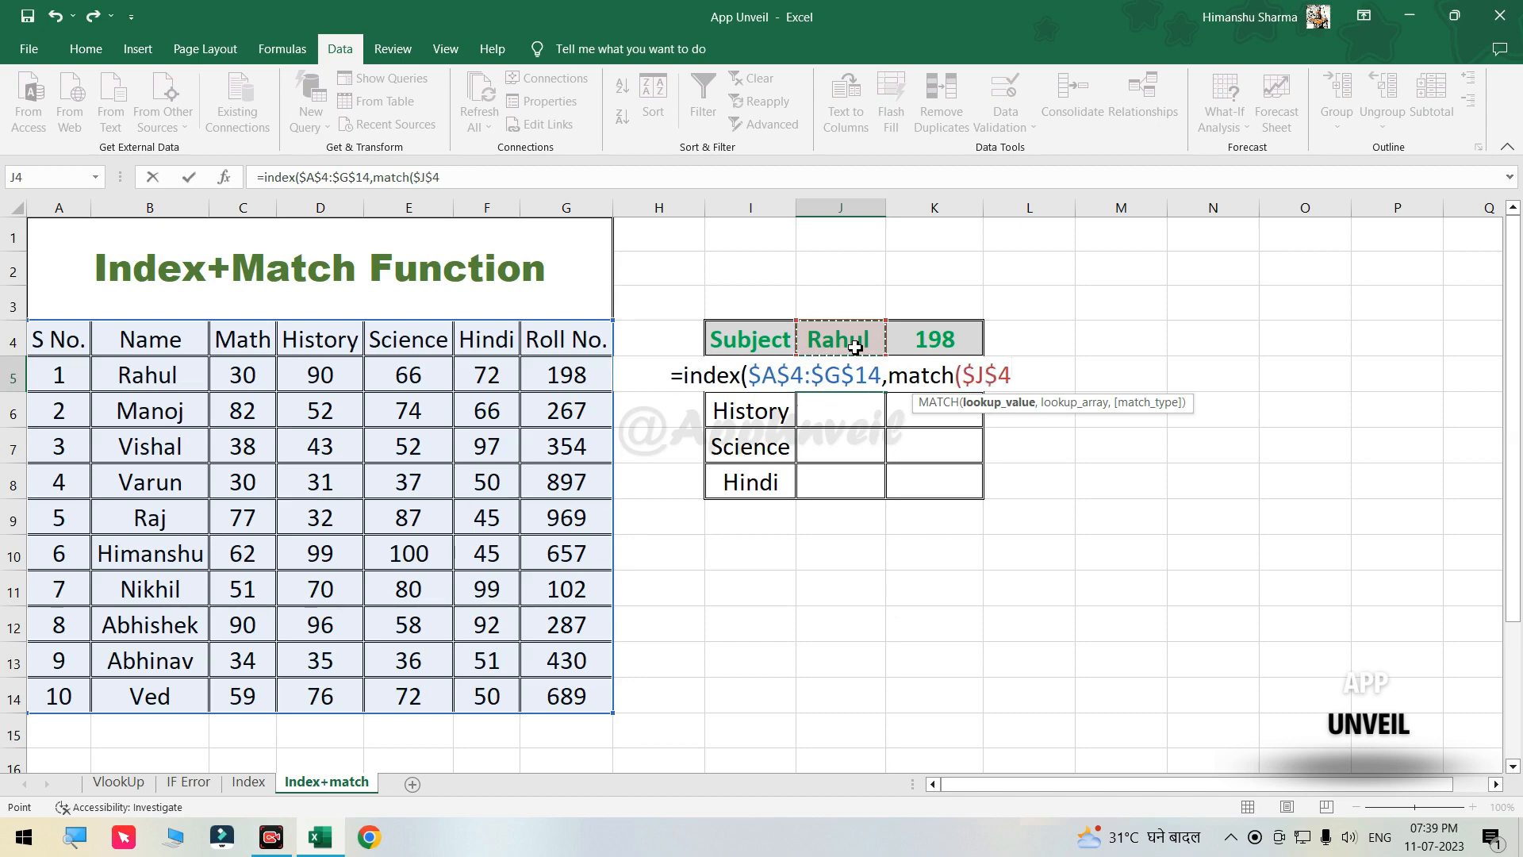
type(",")
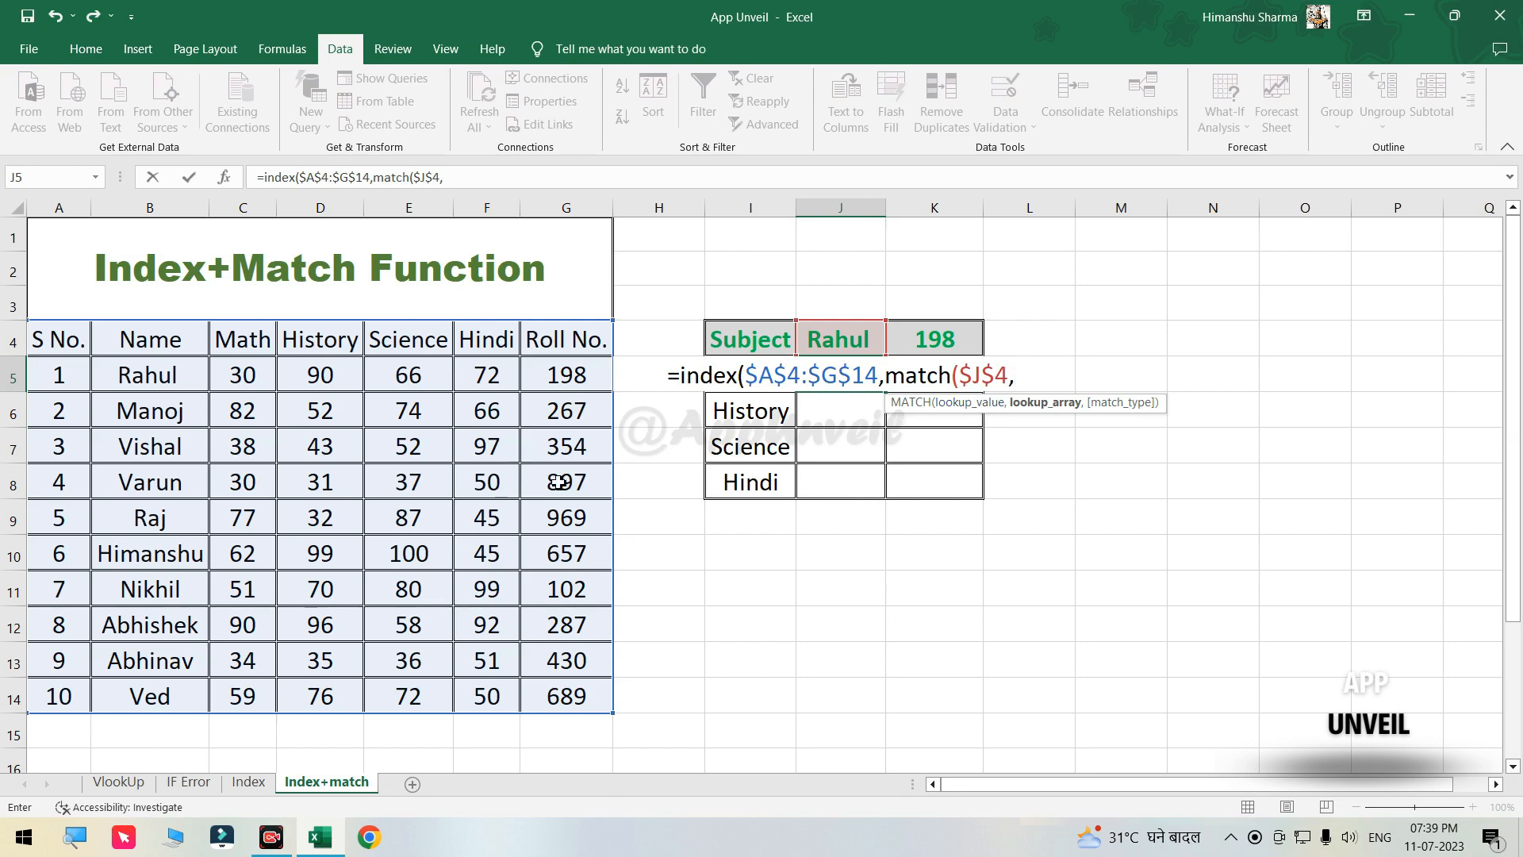
Give the row MATCH the absolute name column $B$4:$B$14 as lookup array and 0 for exact match, and close it.
left_click(123, 337)
left_click_drag(123, 375, 130, 692)
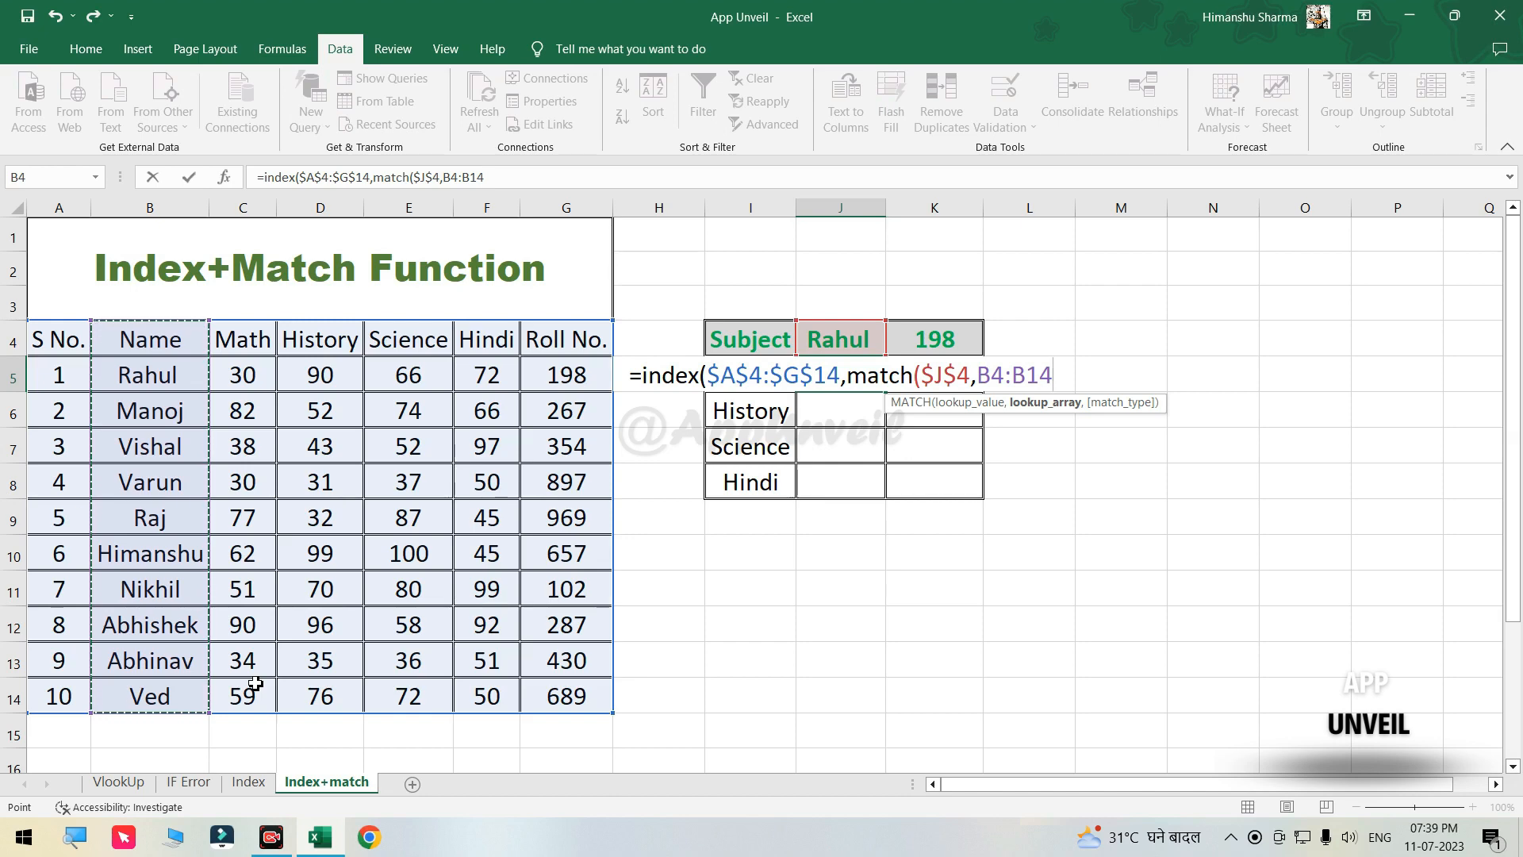
key("F4")
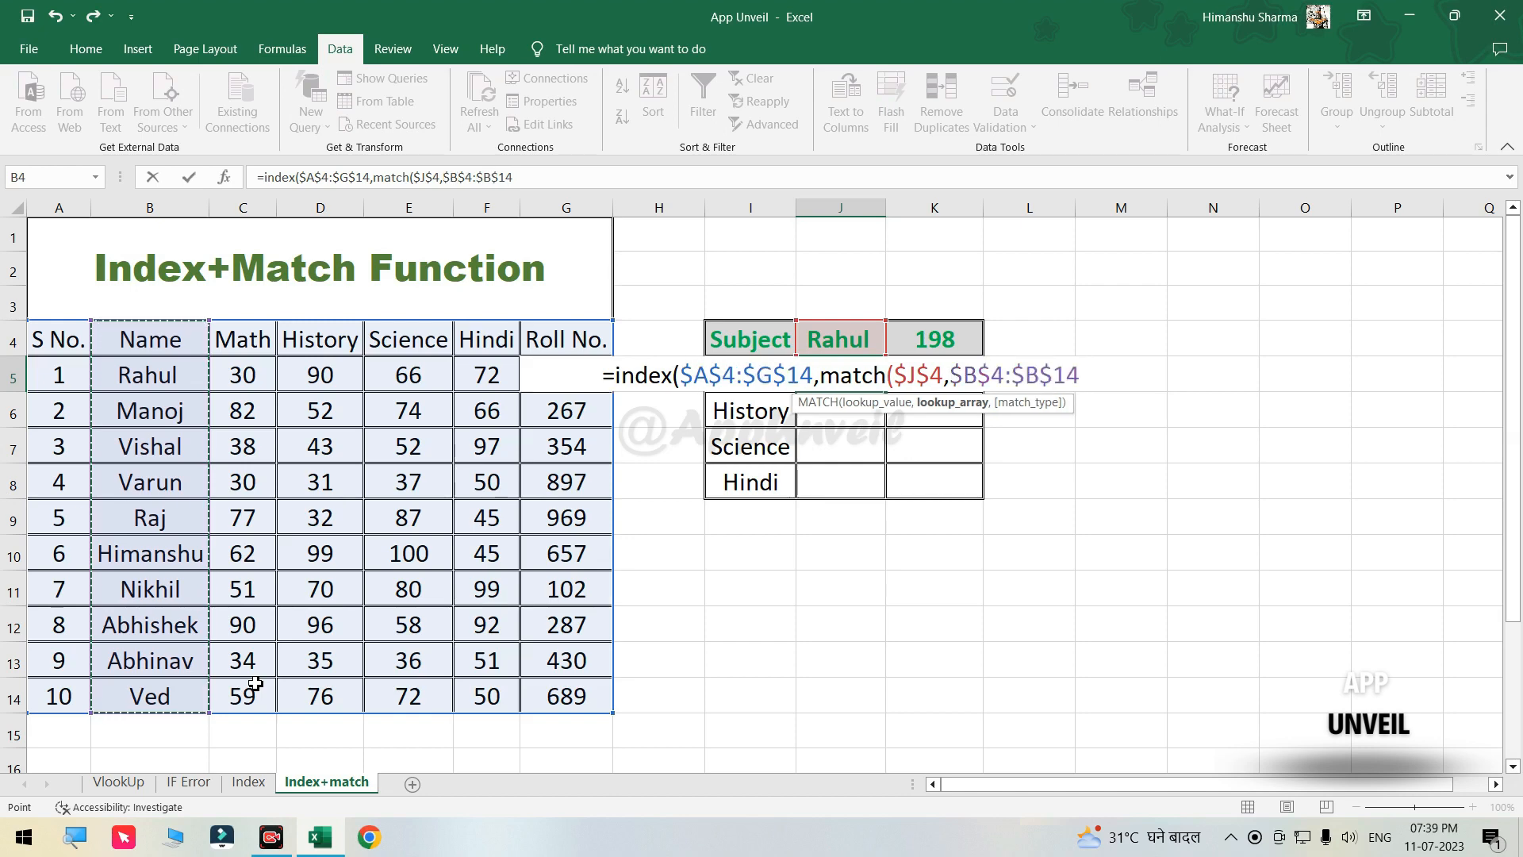
type(",")
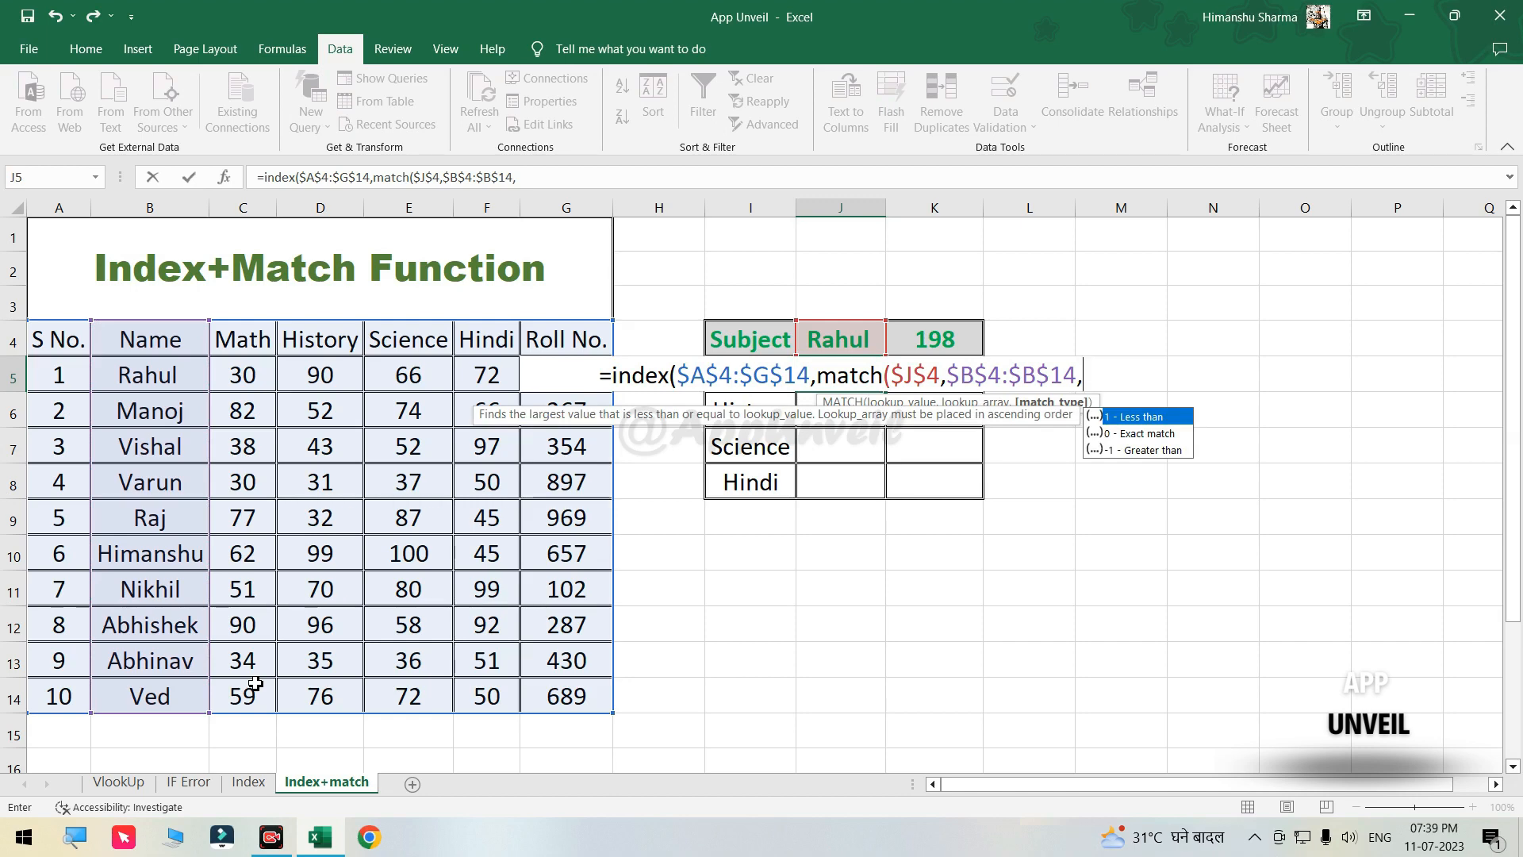
type("0")
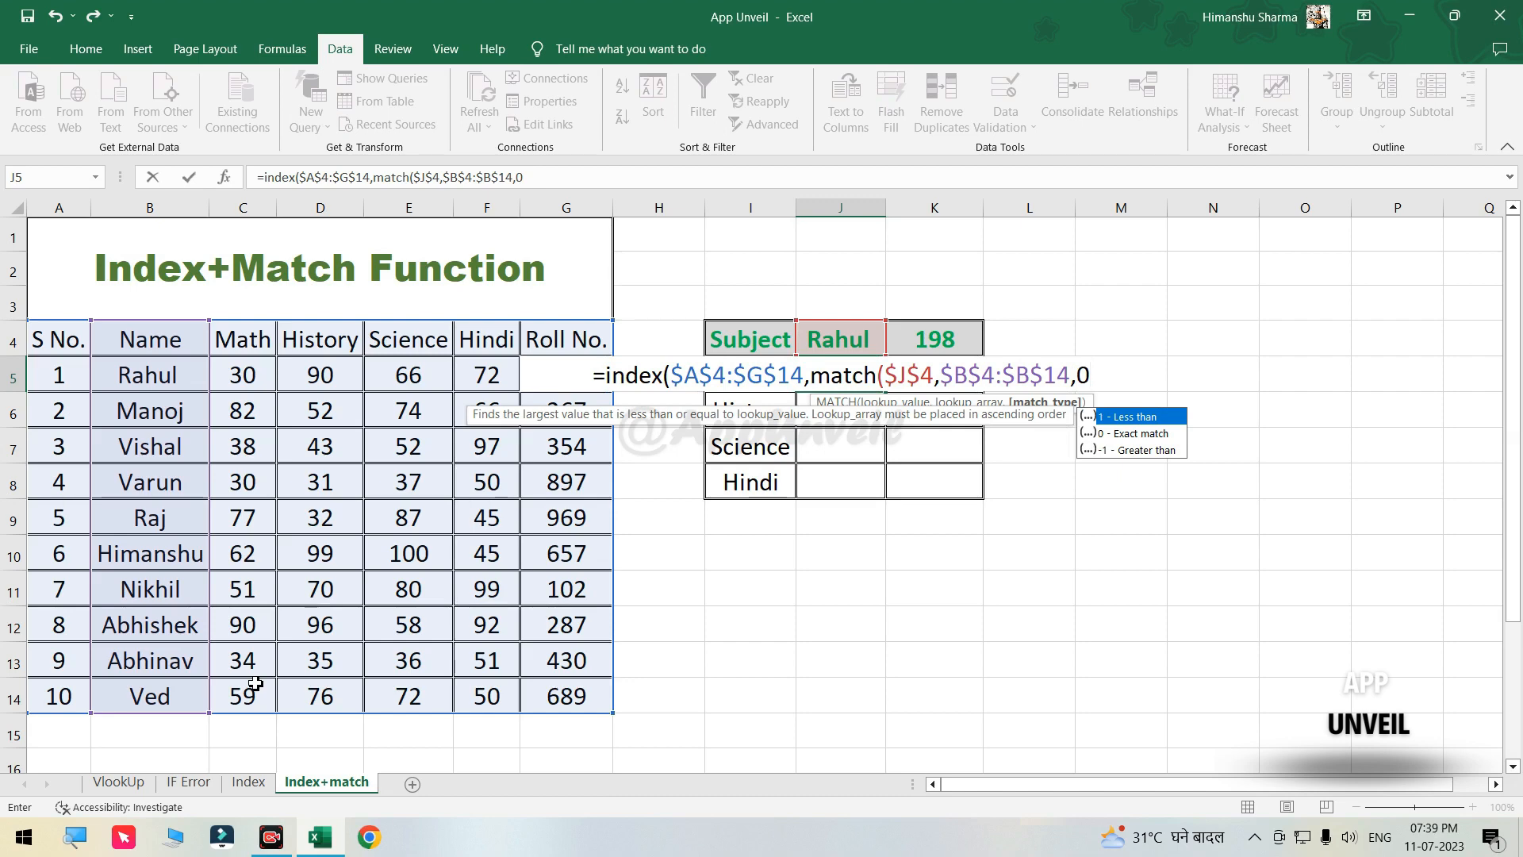
type(")")
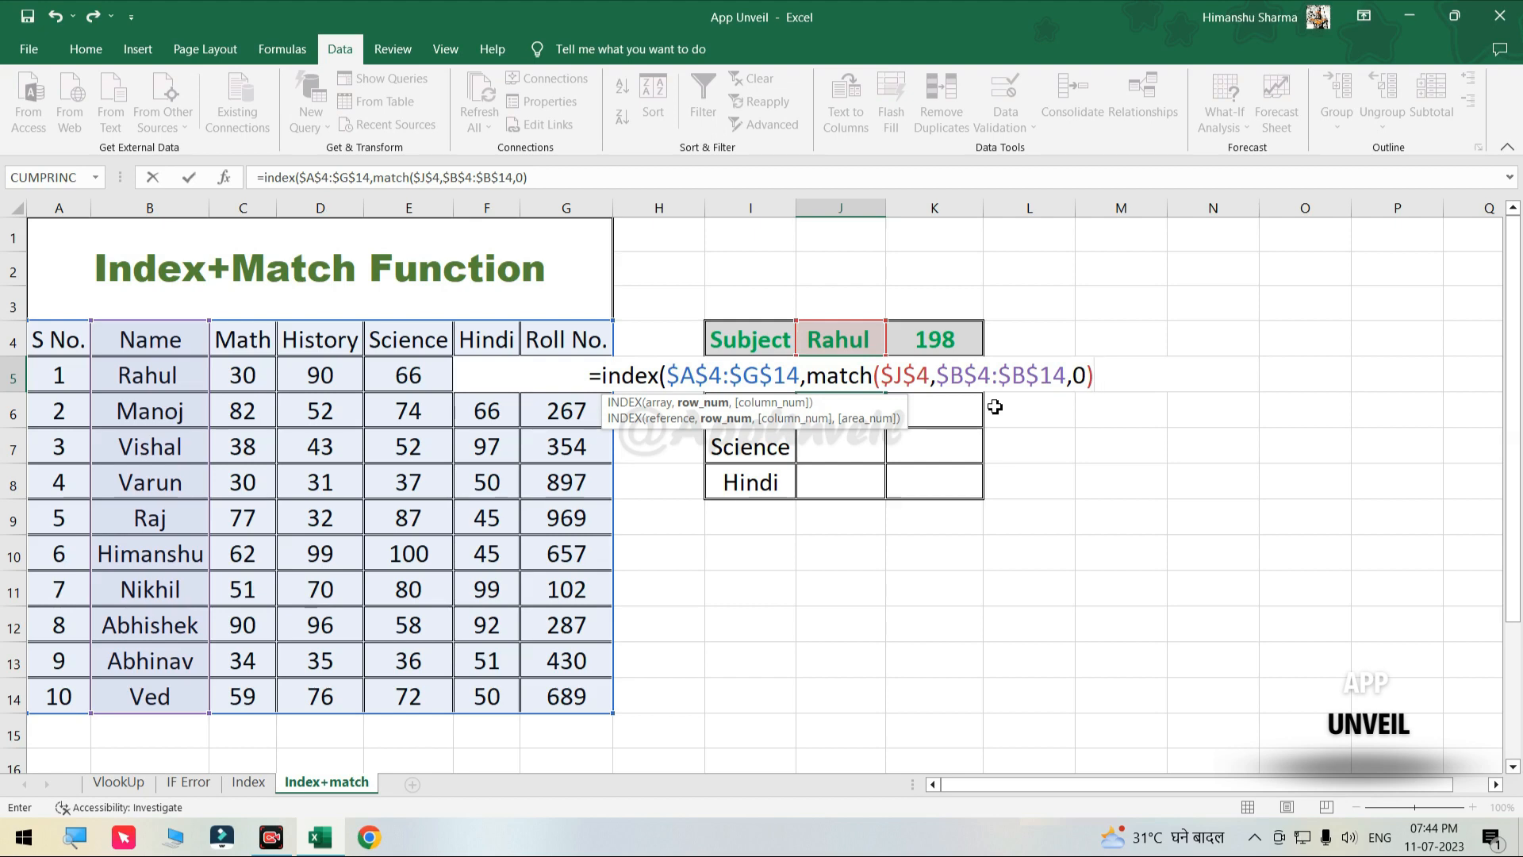
Add a second MATCH as the column argument of the INDEX formula, with the relative lookup value I5.
type(",")
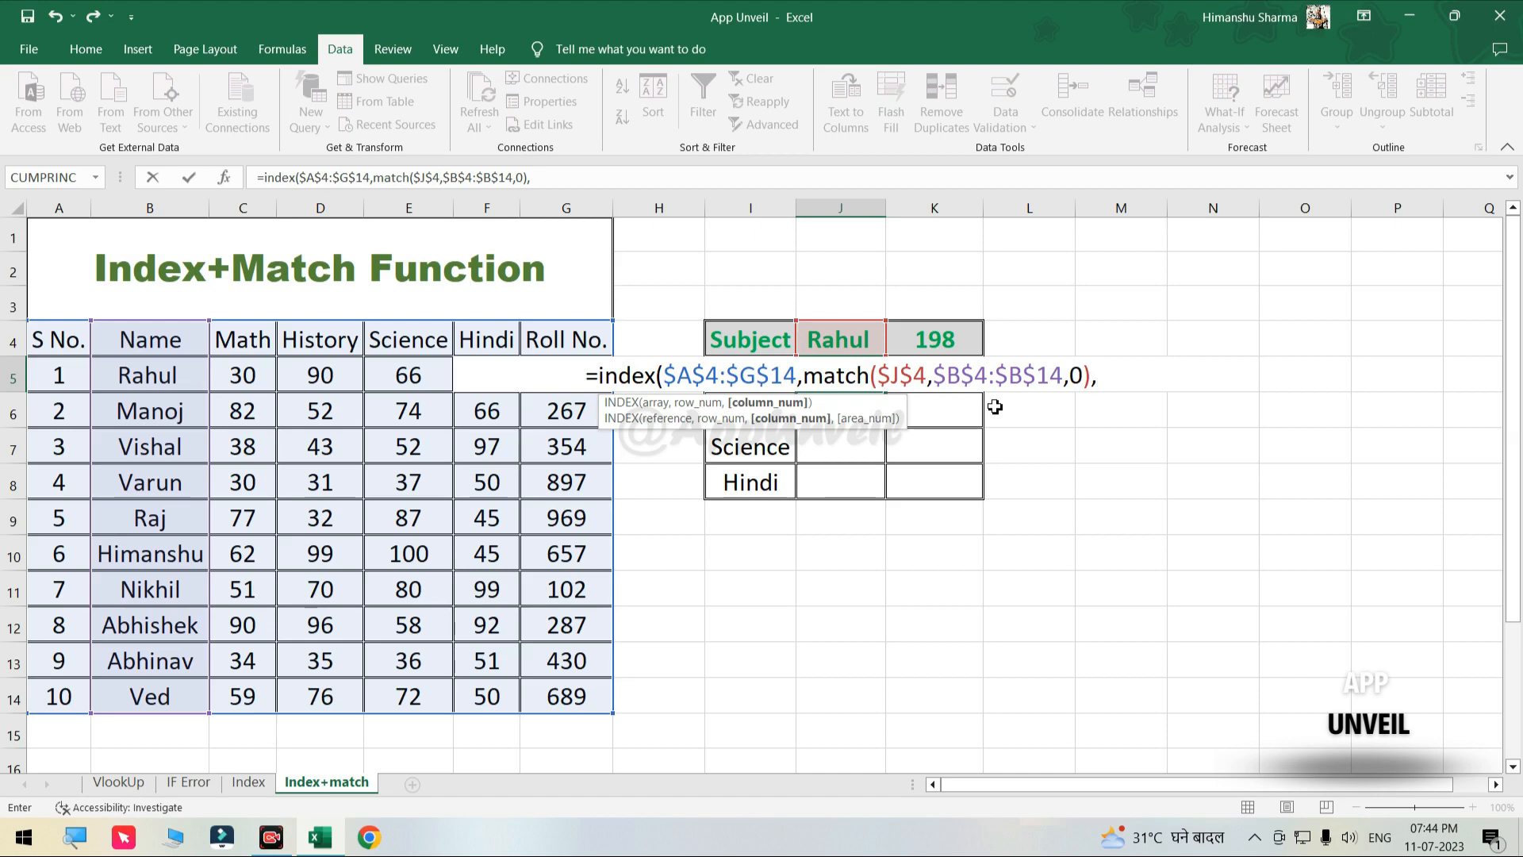
type("match")
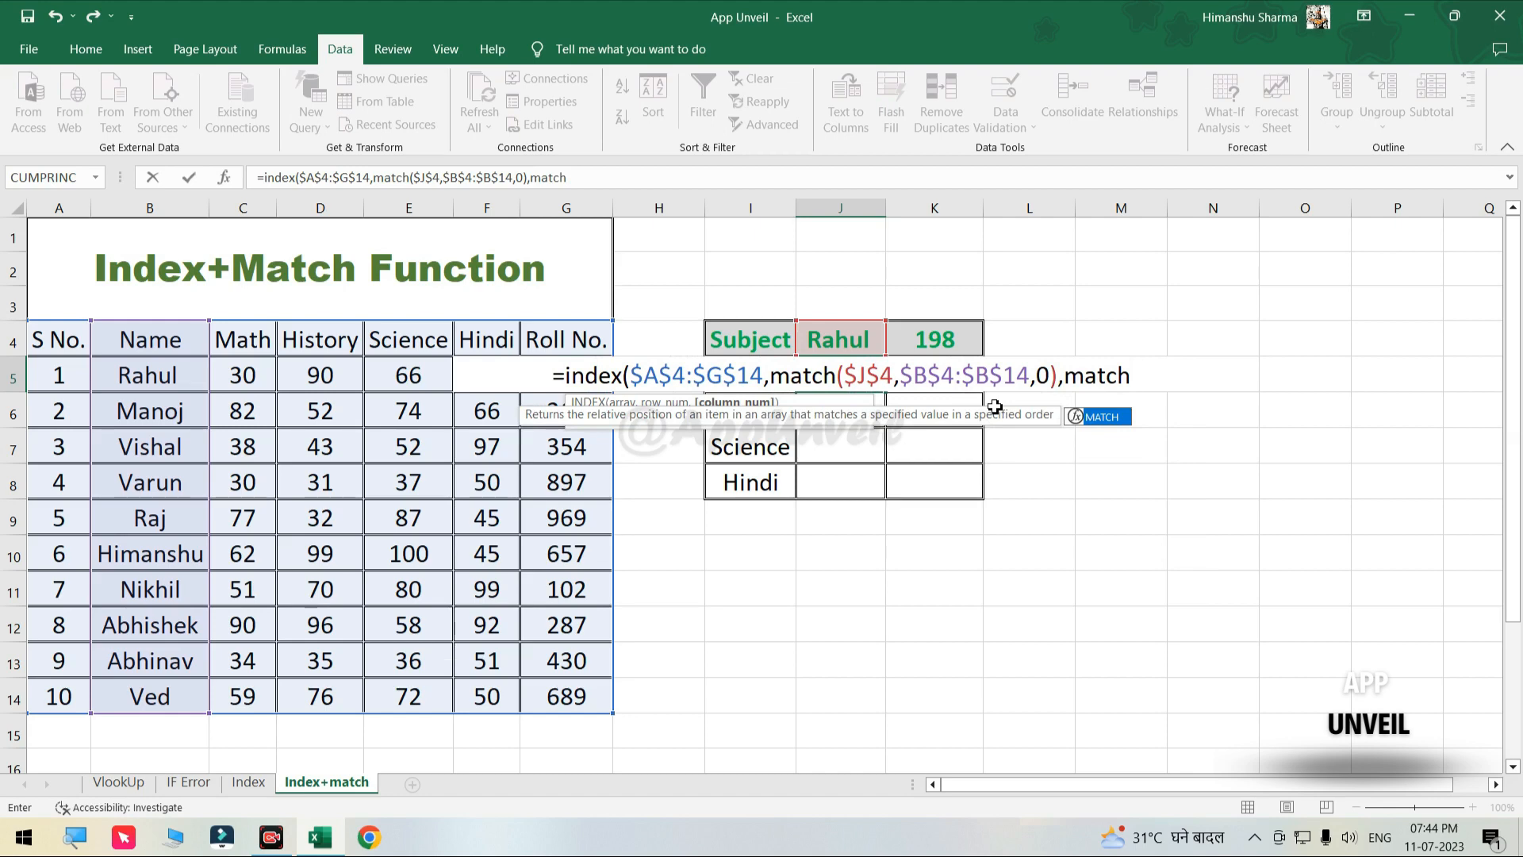
type("(")
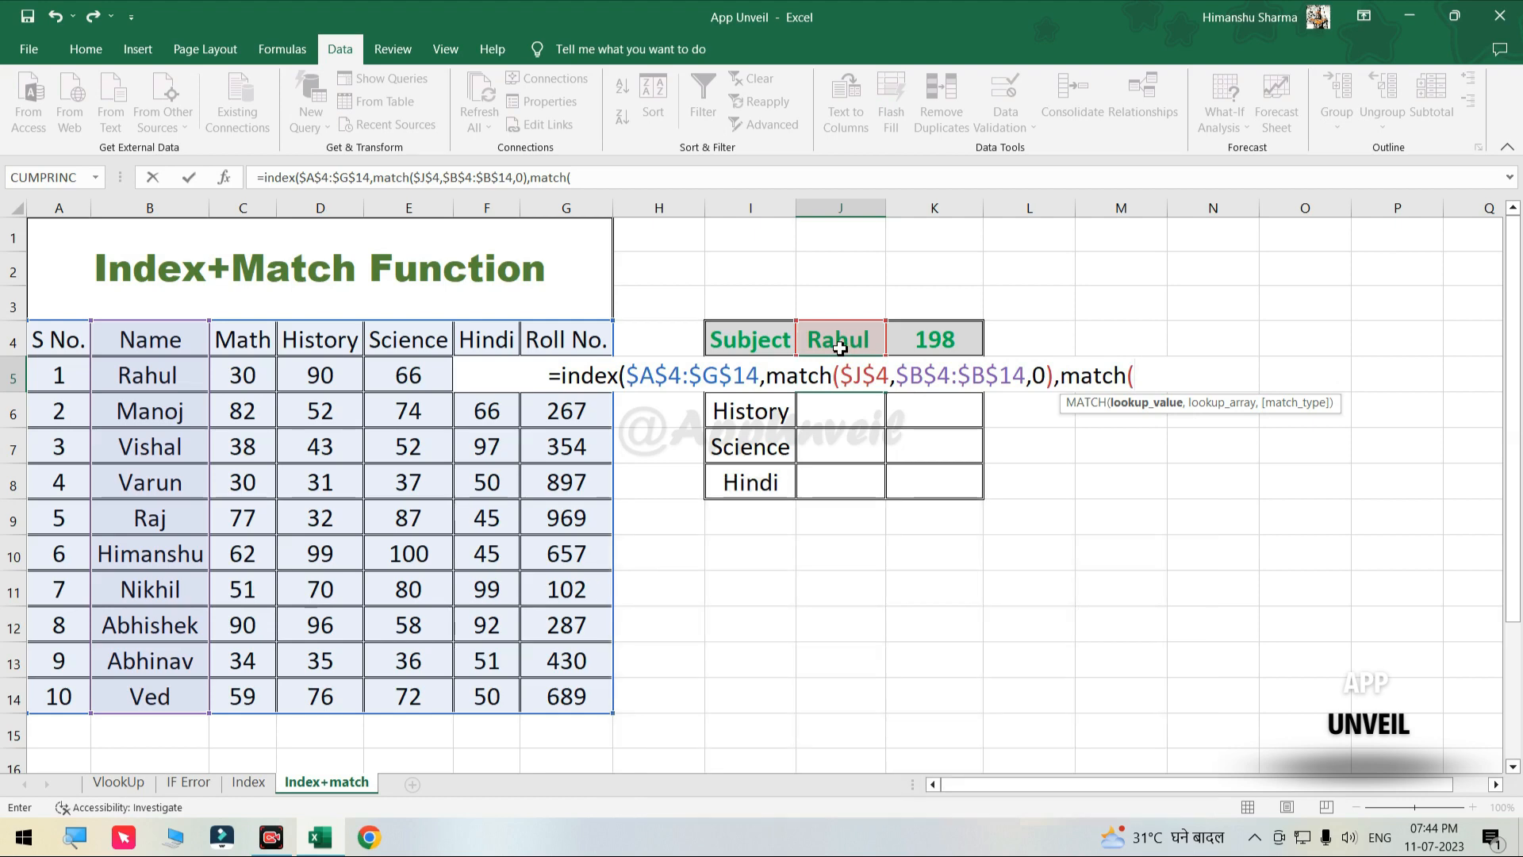
left_click(745, 449)
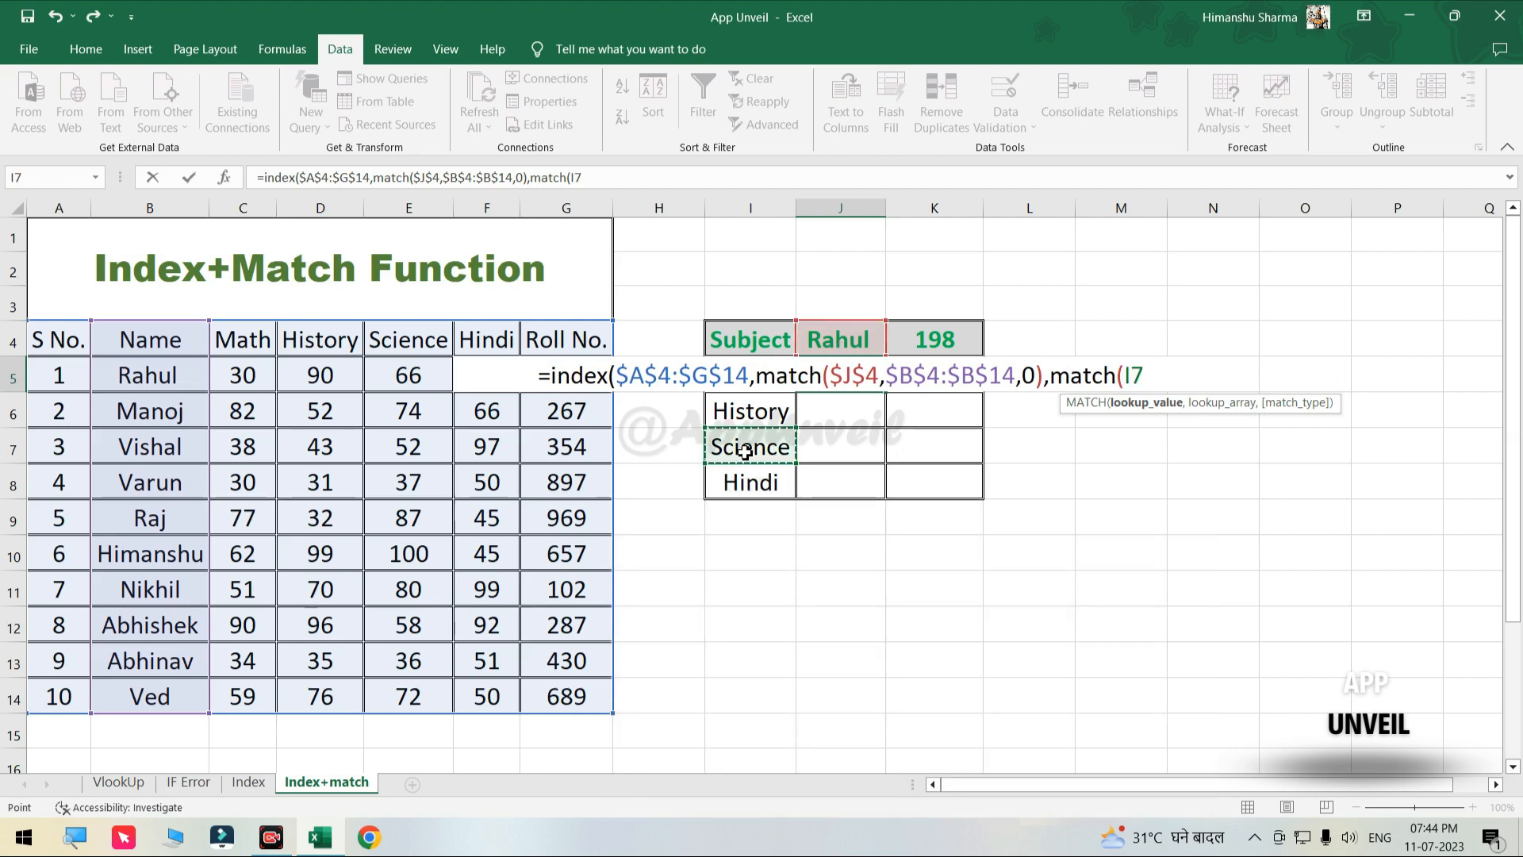
key("Up")
key("Up")
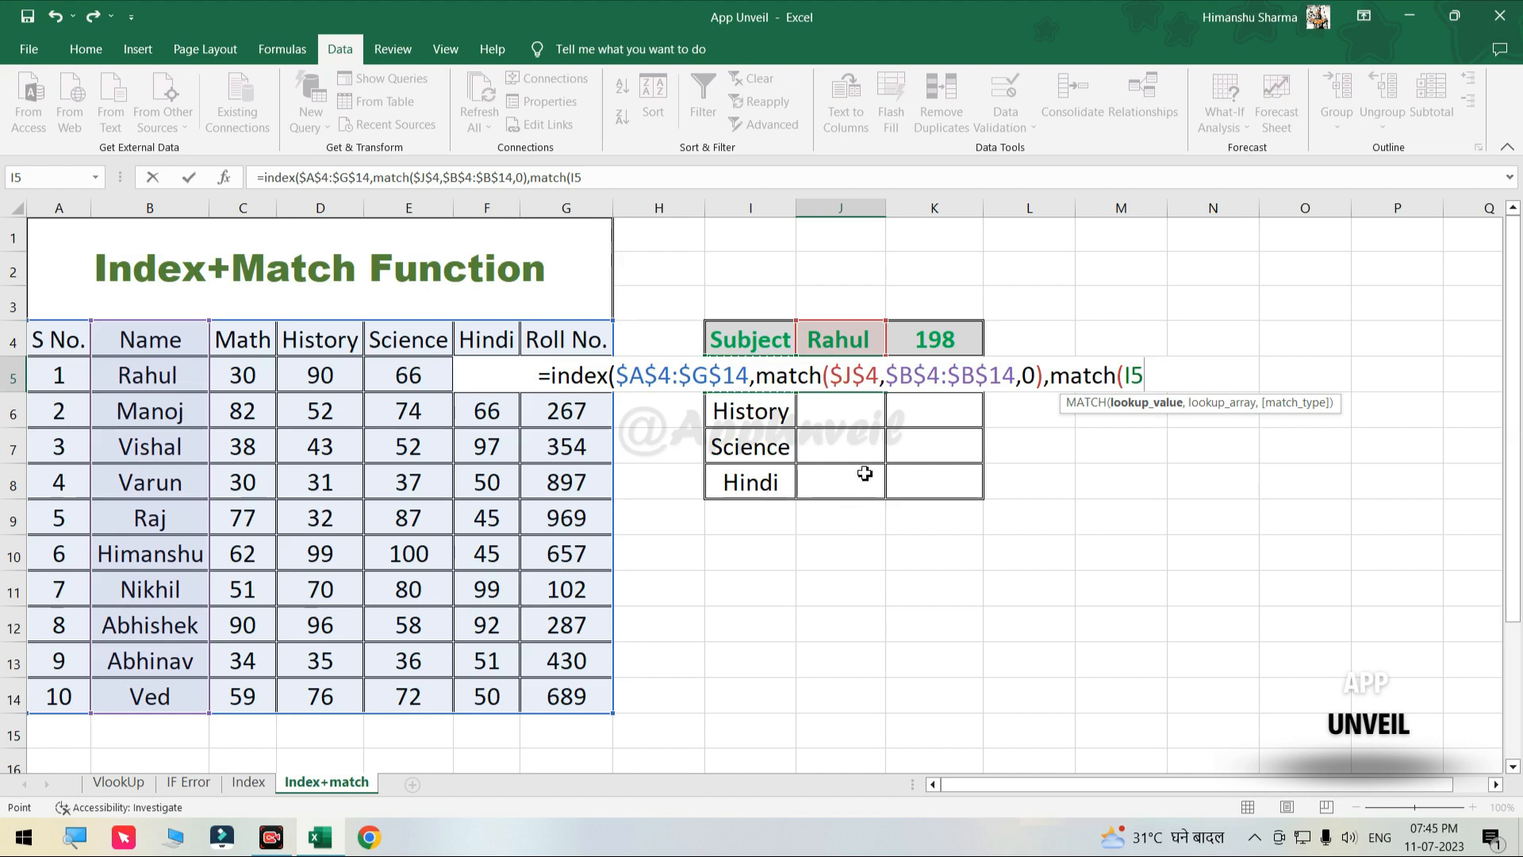
type(",")
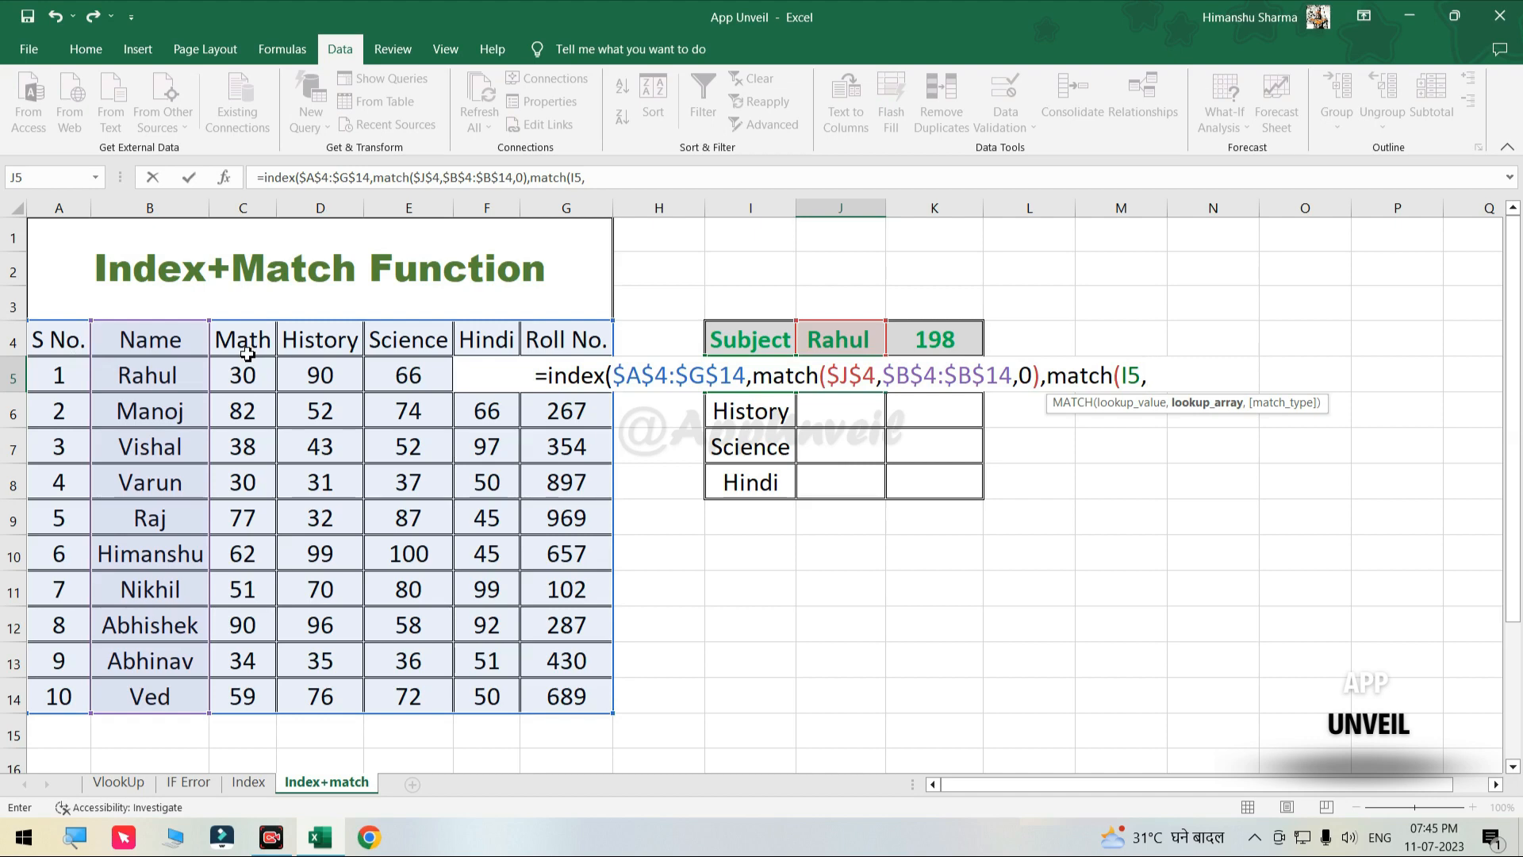
Give the column MATCH the absolute header row $A$4:$G$4 and match type 0, and complete the formula in J5.
left_click_drag(37, 339, 562, 341)
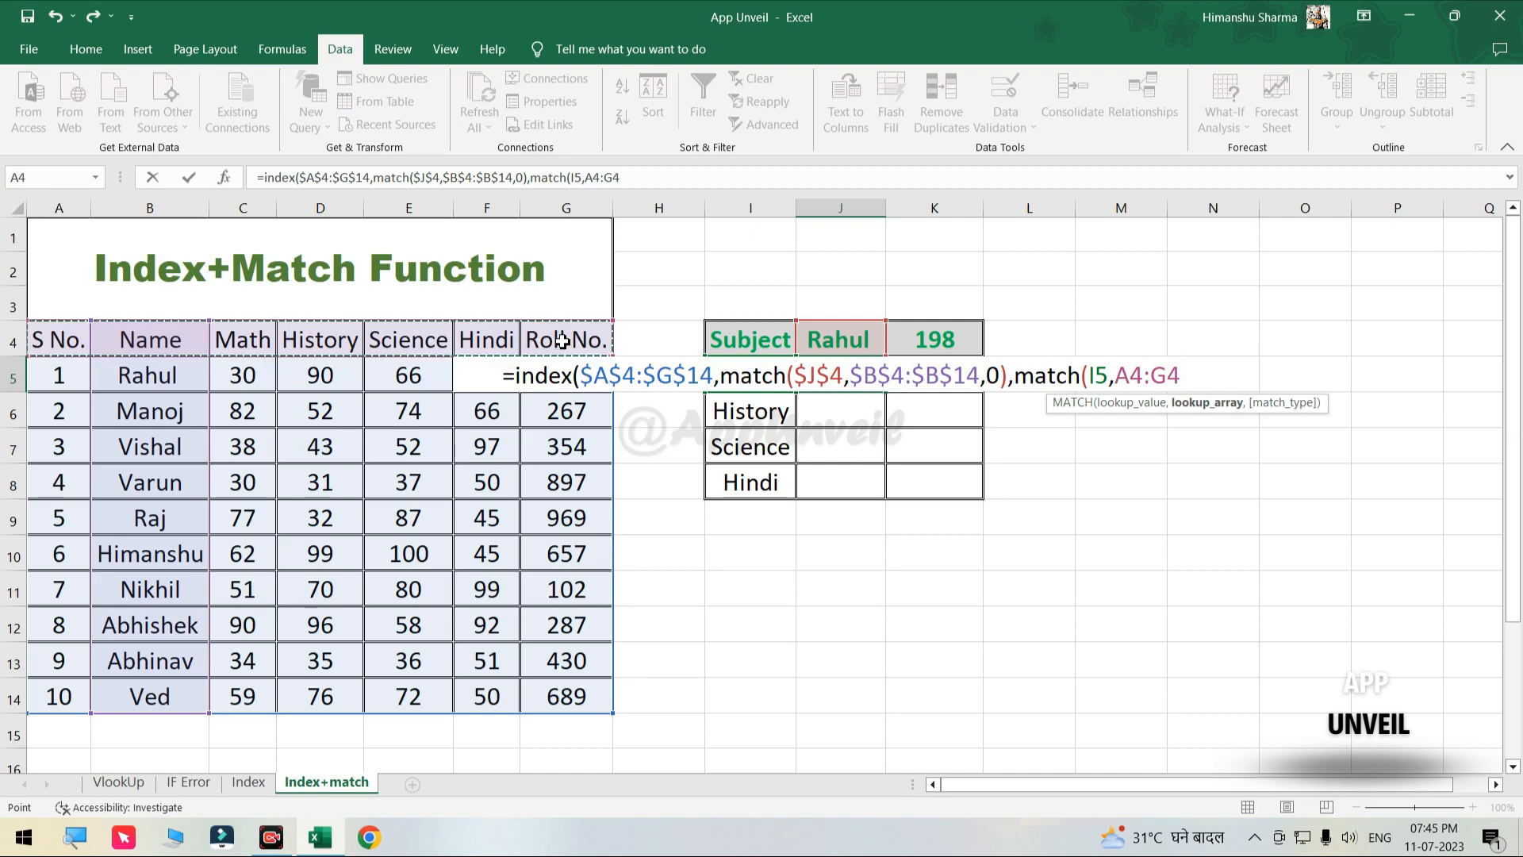
key("F4")
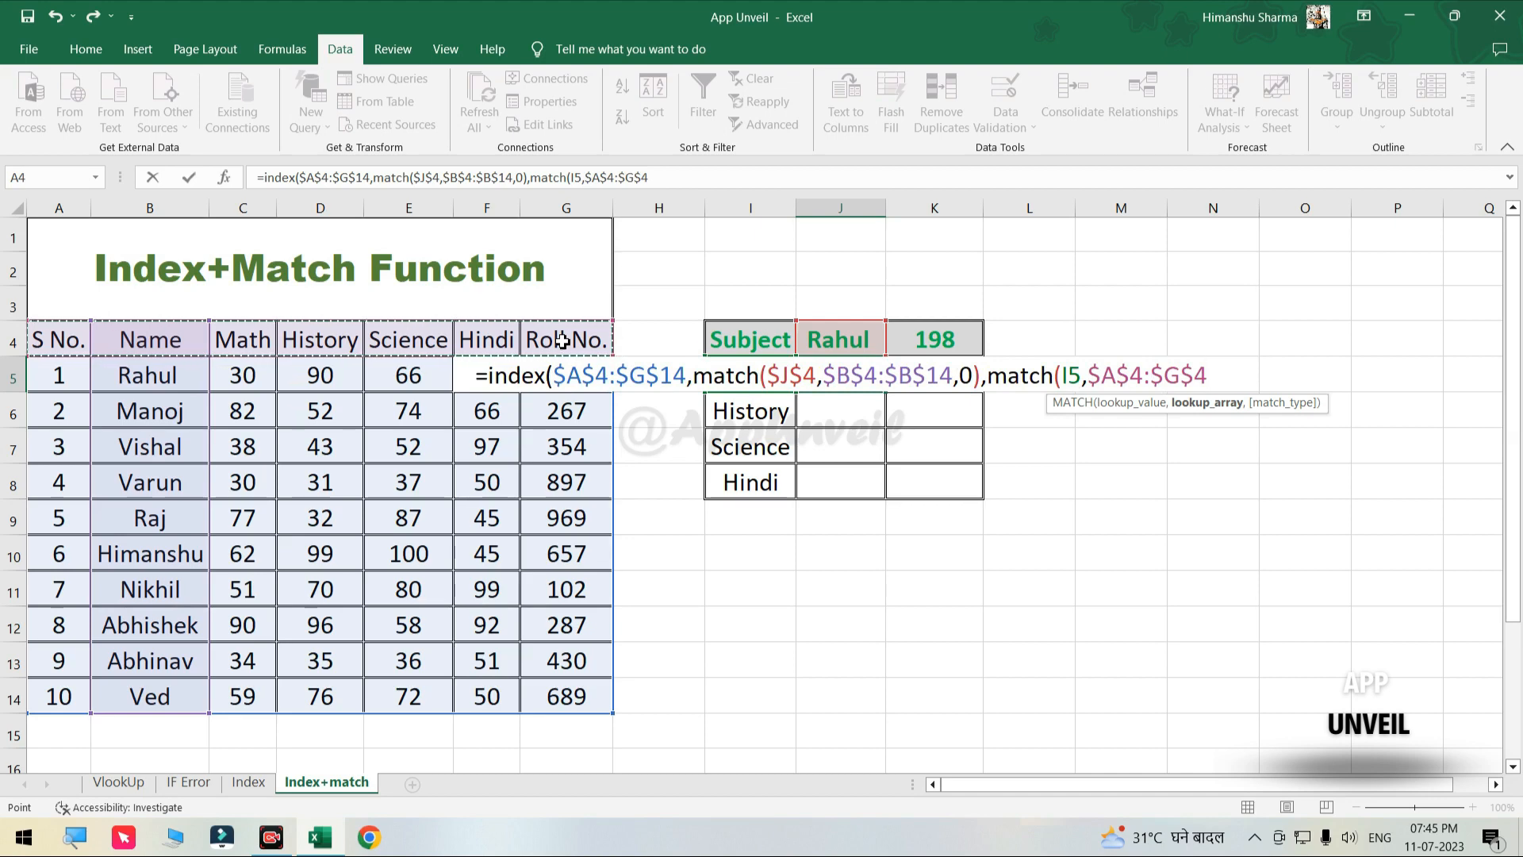
type(",")
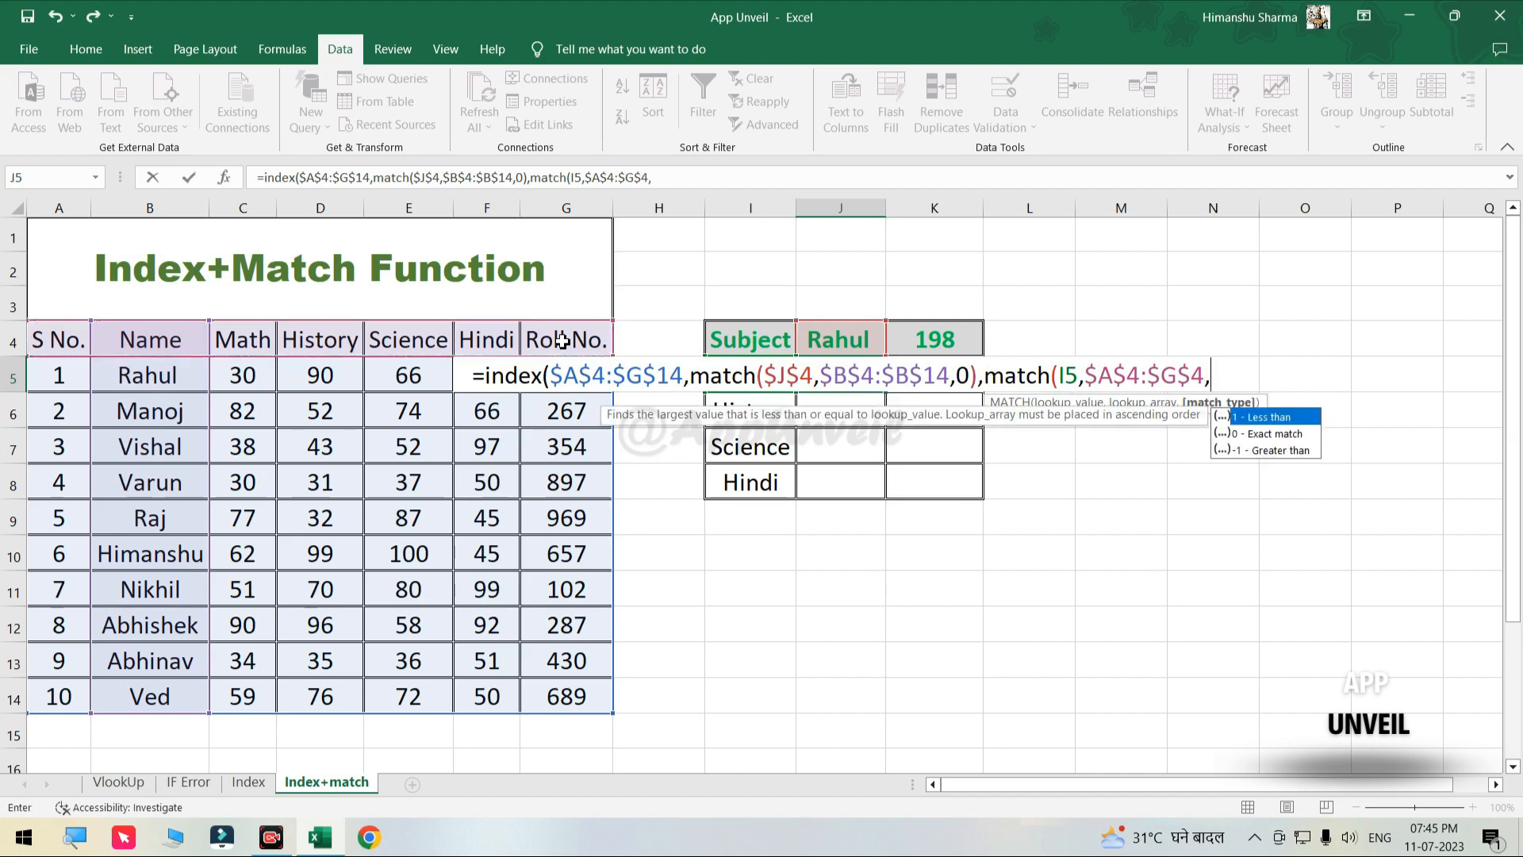
type("0)")
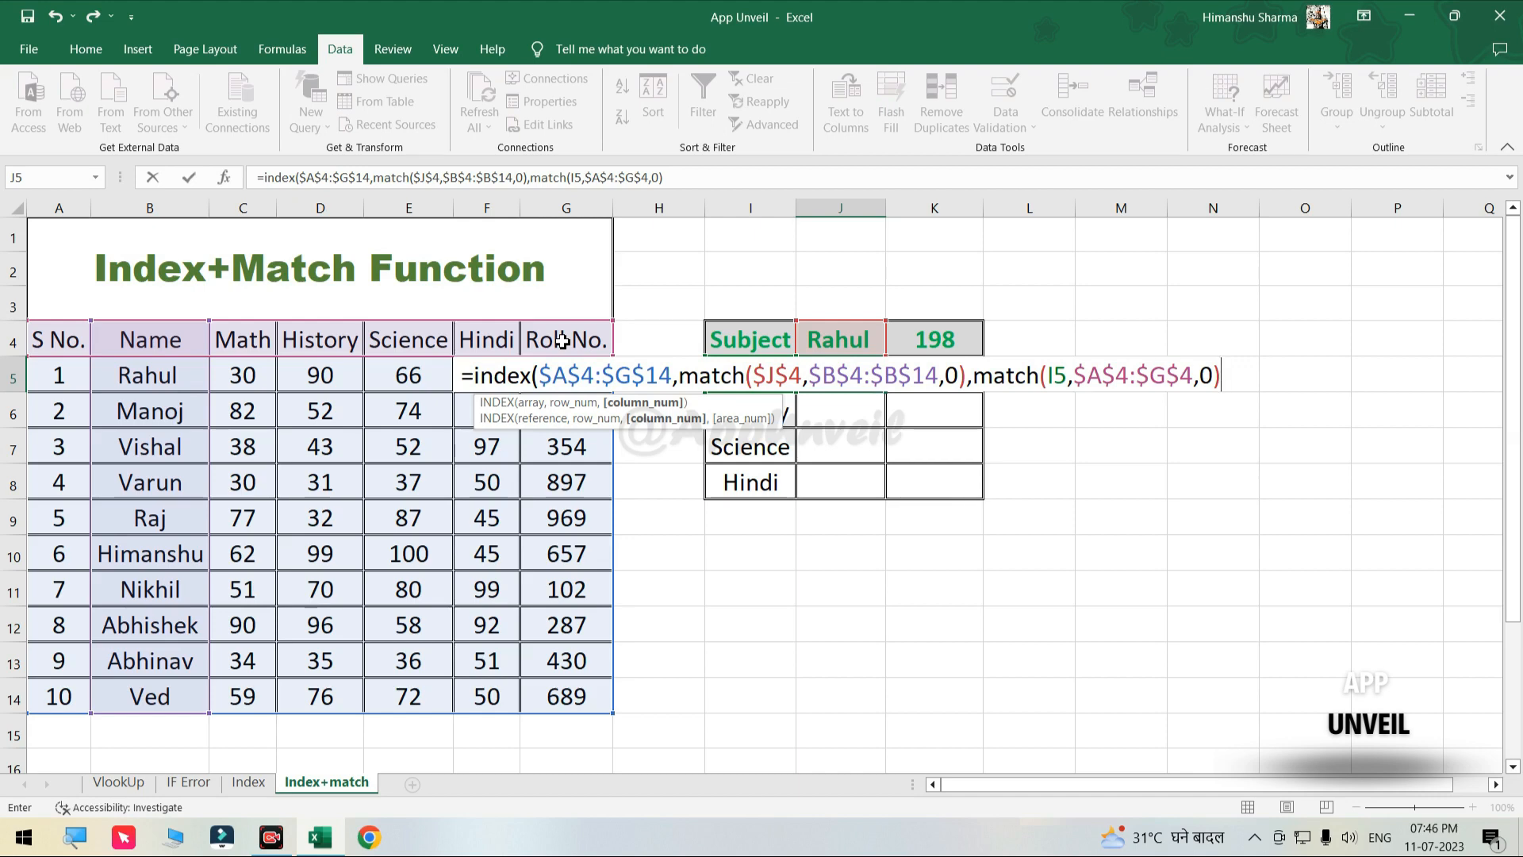
type(")")
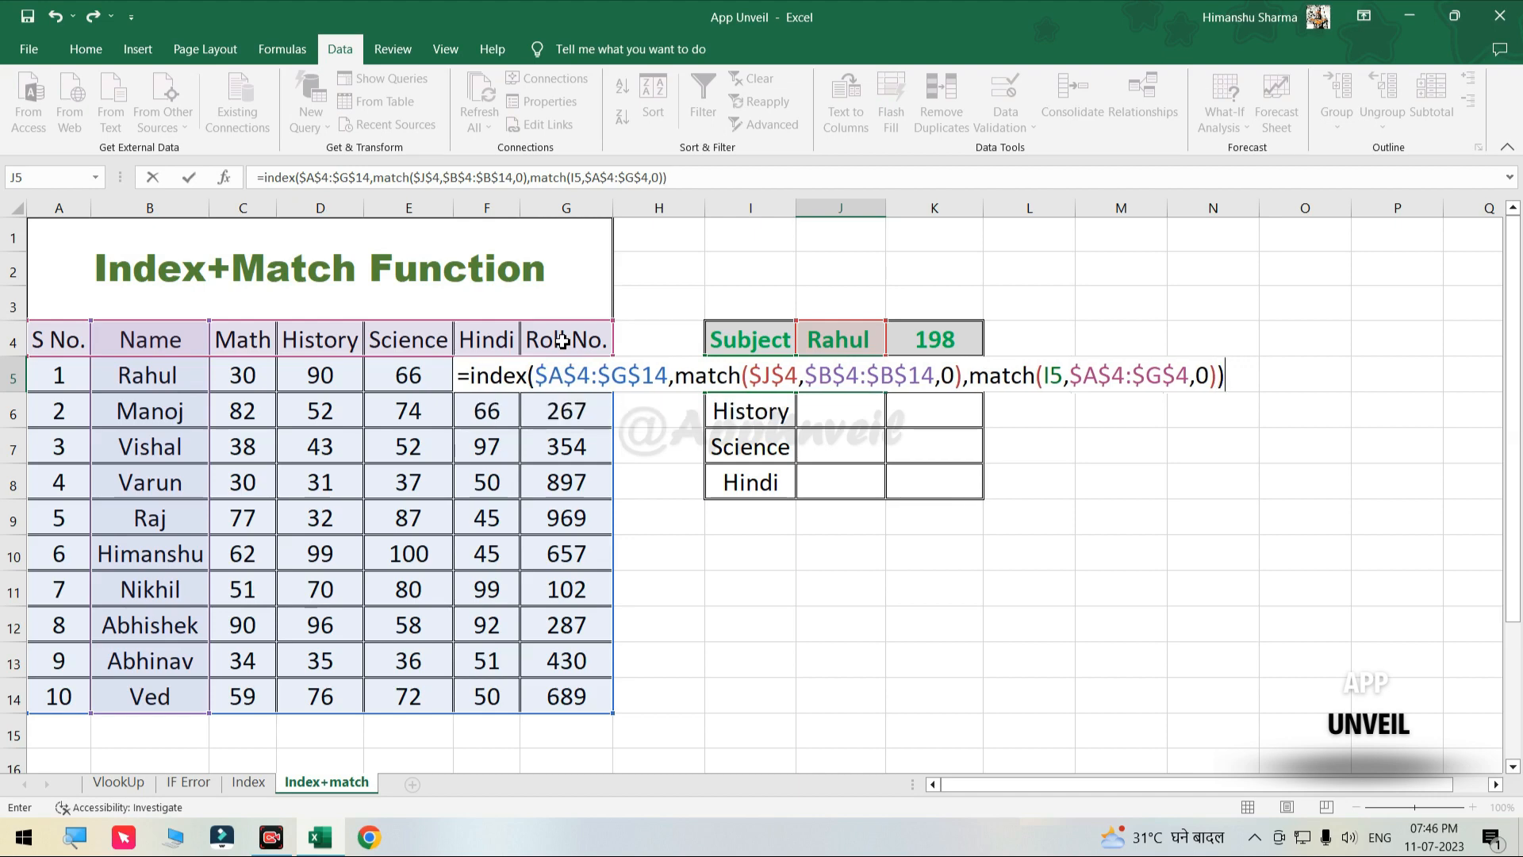
key("Return")
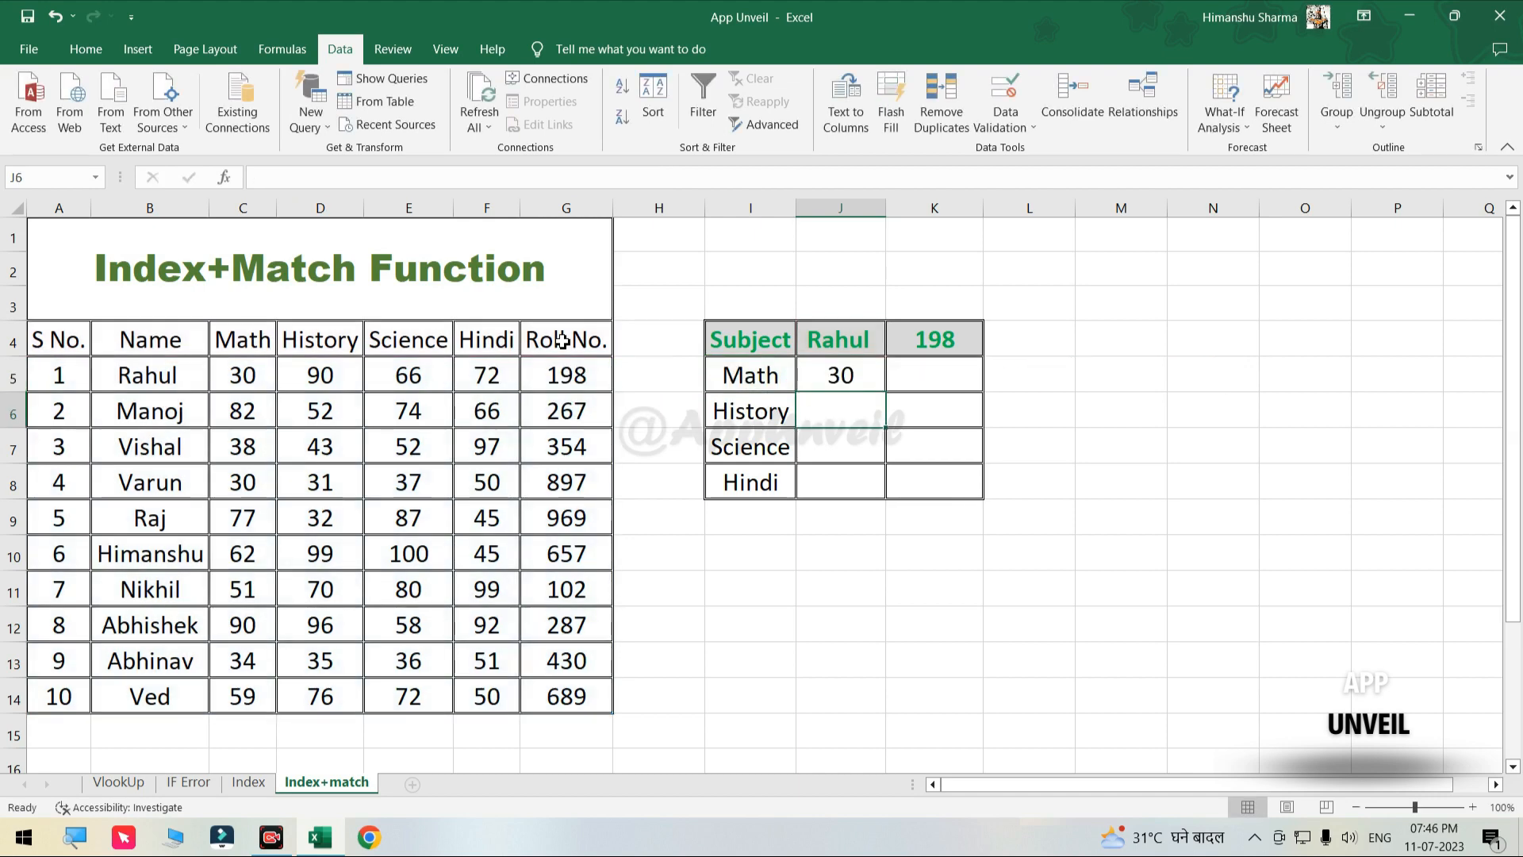
Fill the J5 formula down through J8 for the History, Science and Hindi marks.
left_click(844, 348)
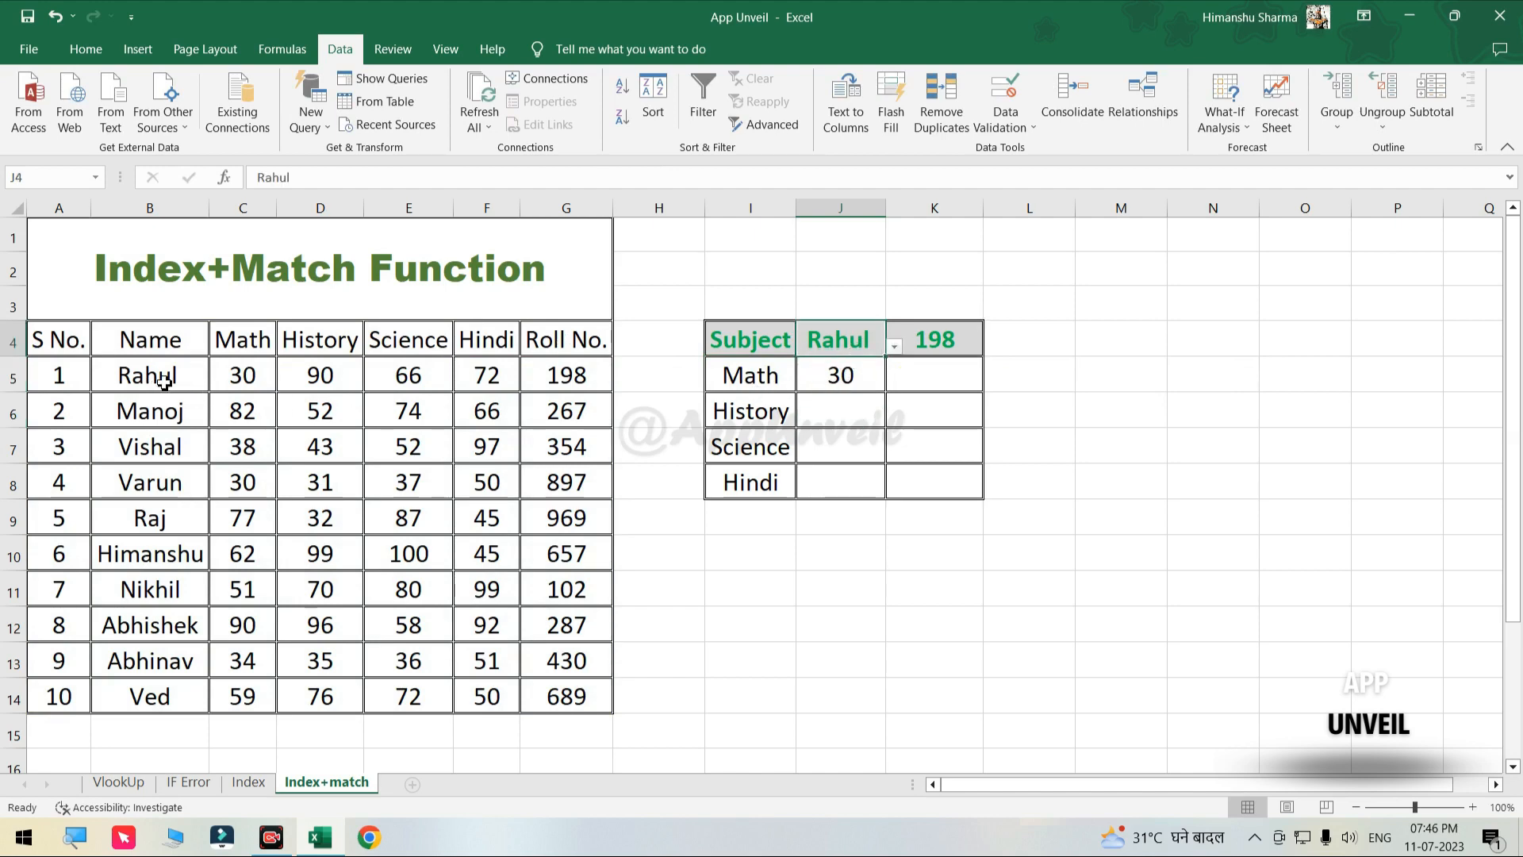
left_click(848, 379)
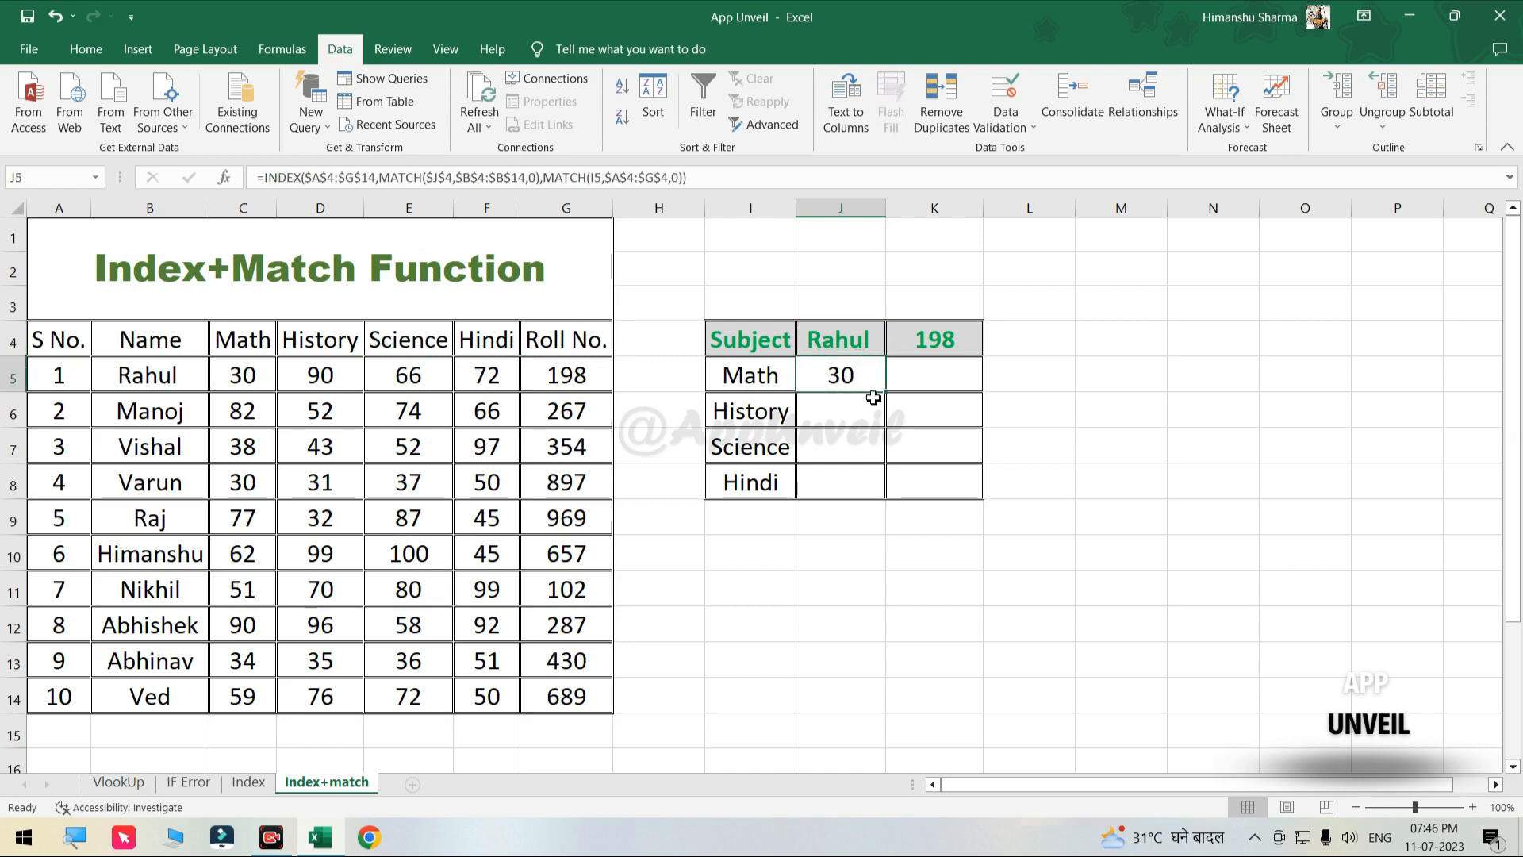
left_click_drag(887, 392, 889, 498)
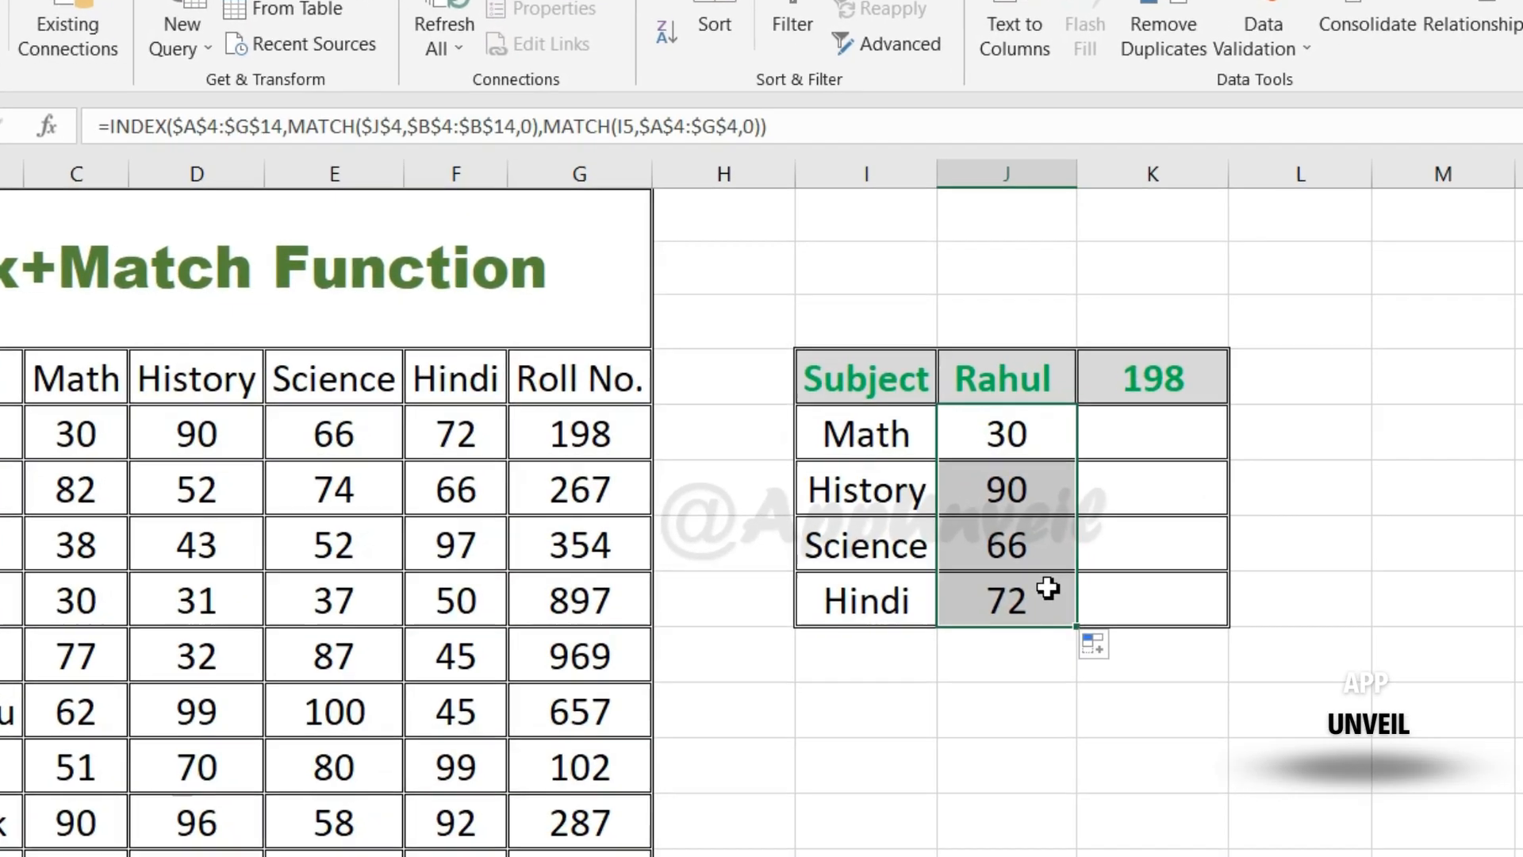
Examine the filled formulas in J5 to J8 and compare the subject reference in their column MATCH.
left_click(1037, 492)
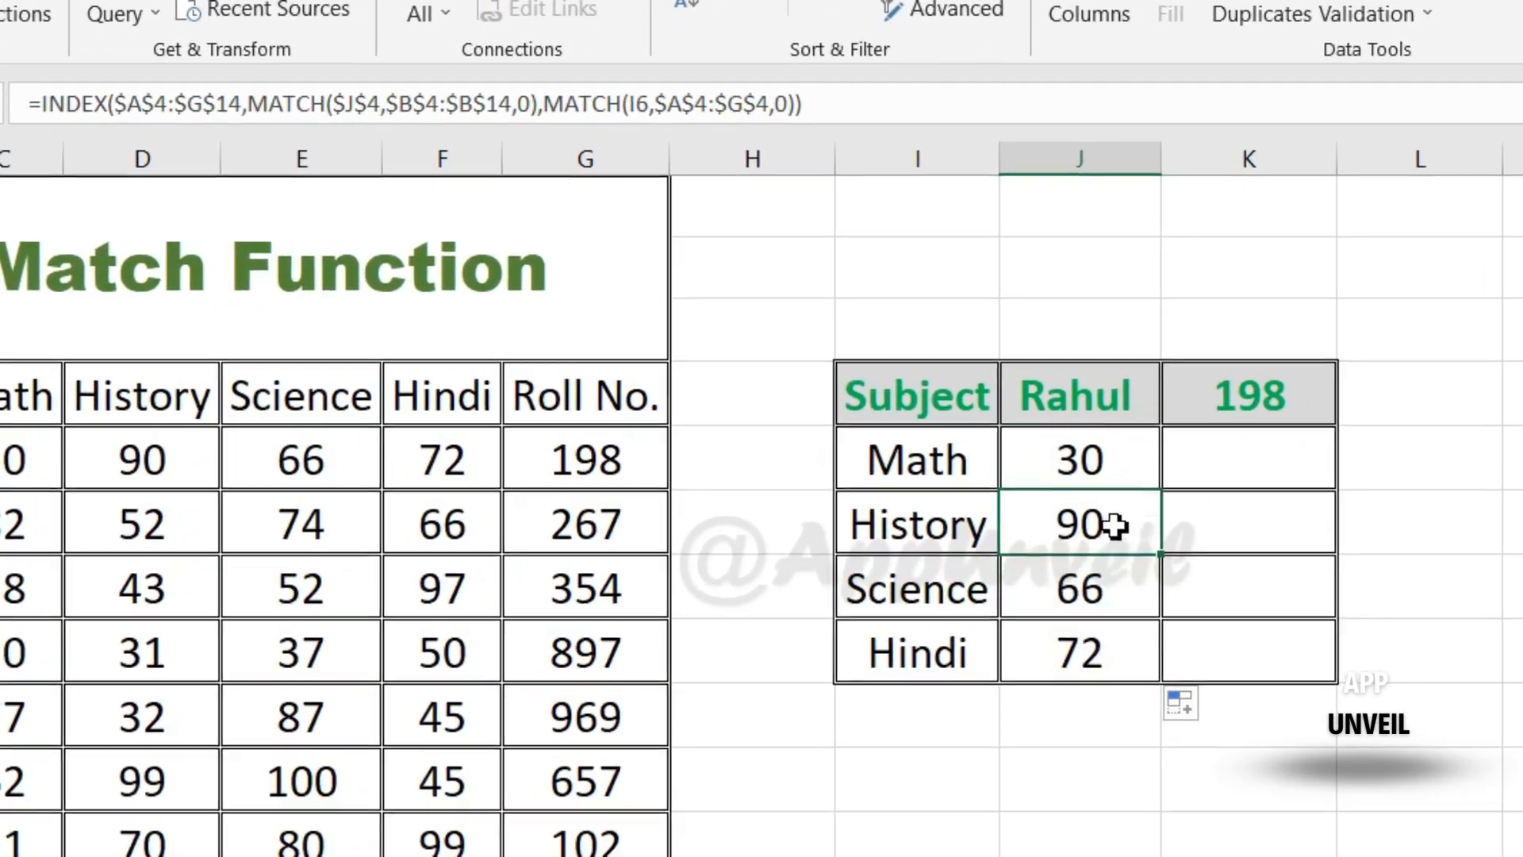
left_click_drag(656, 107, 642, 110)
type("5")
left_click(783, 272)
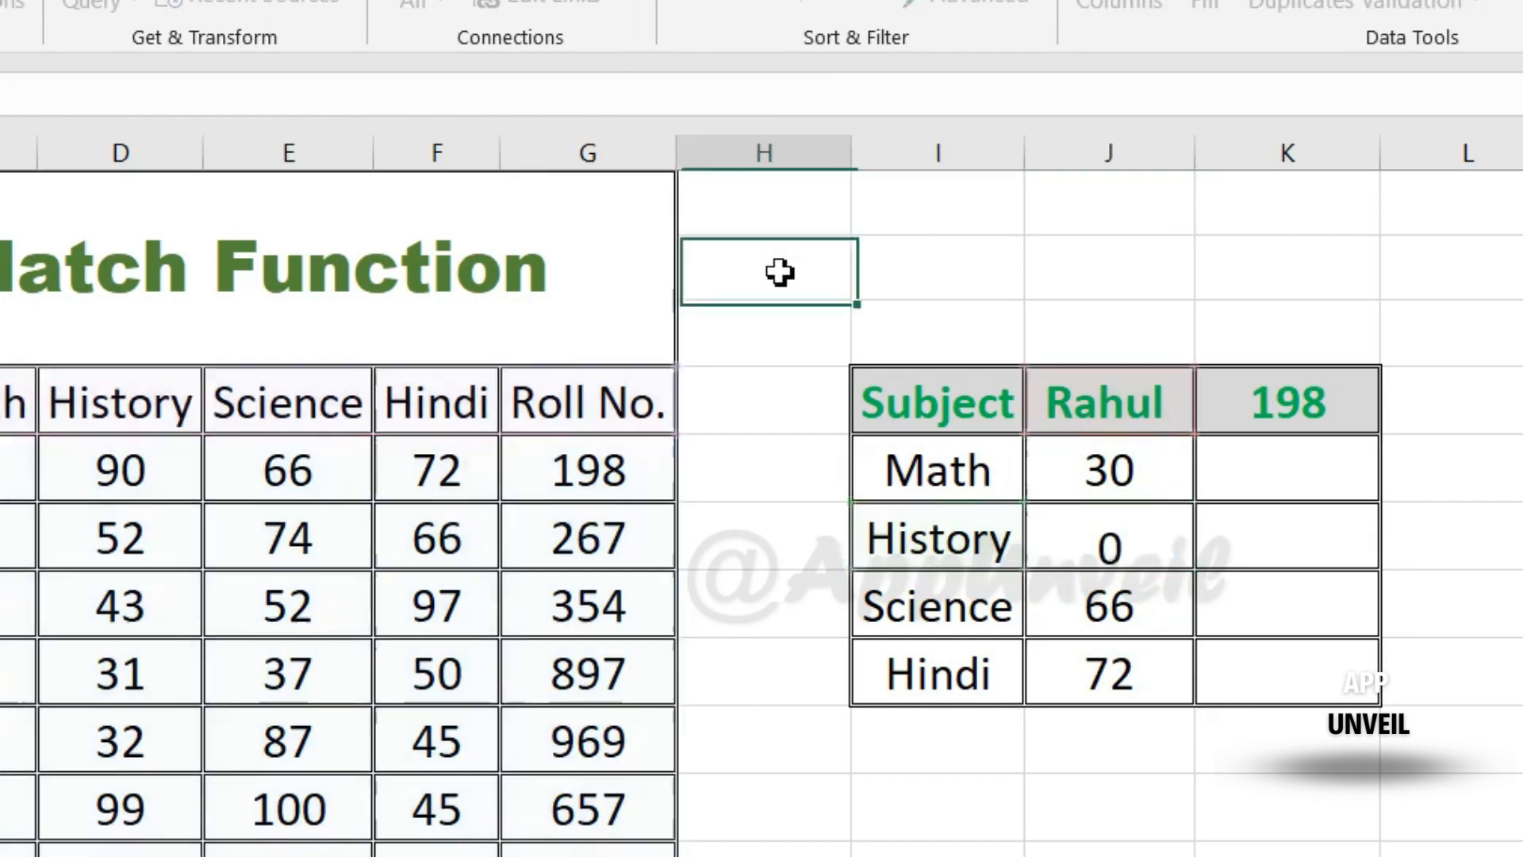
left_click(1098, 484)
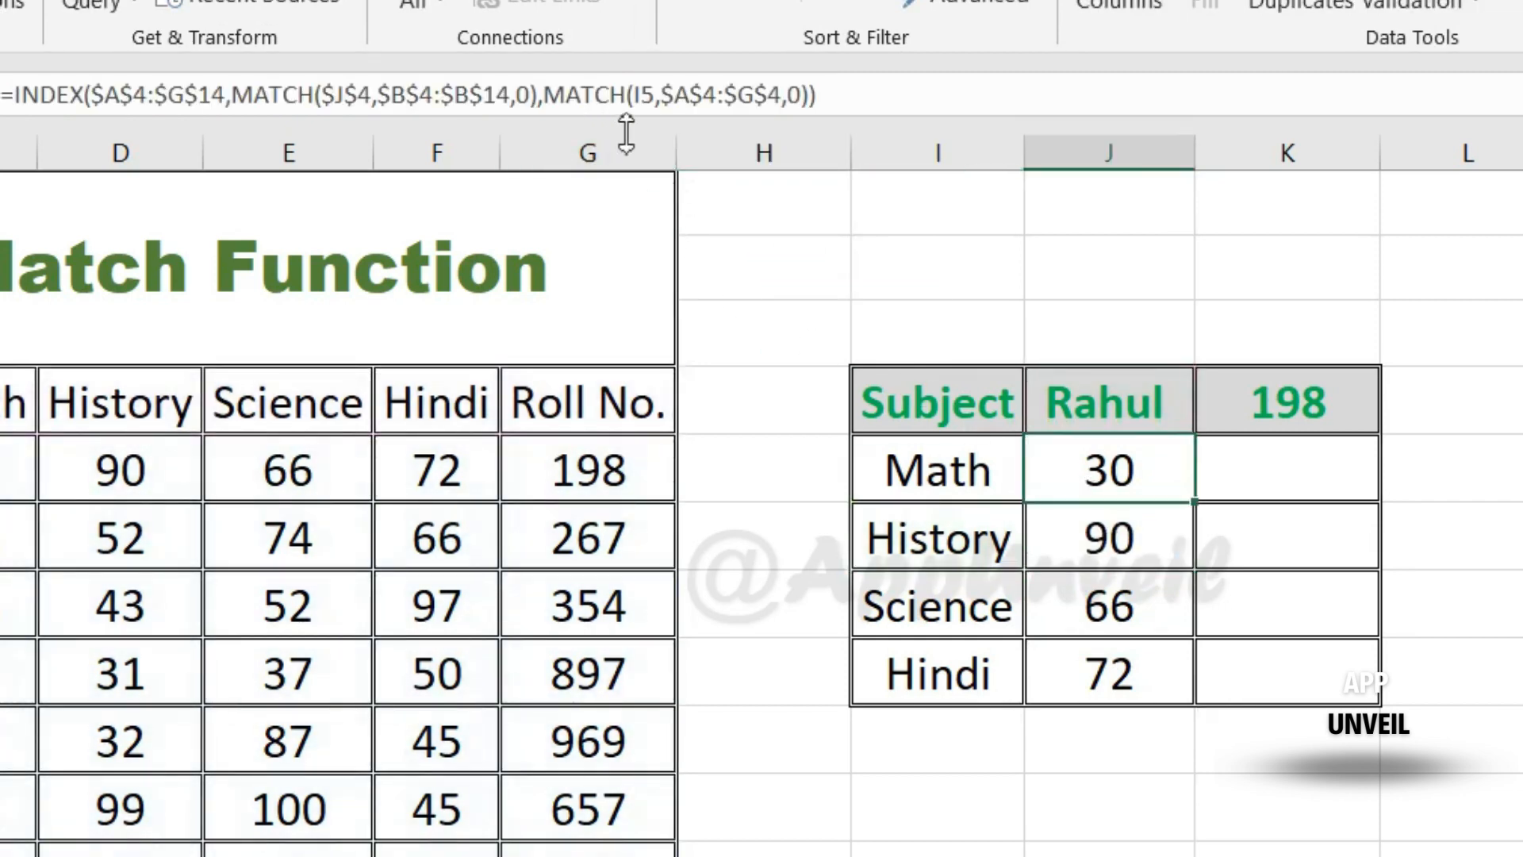
left_click(1114, 555)
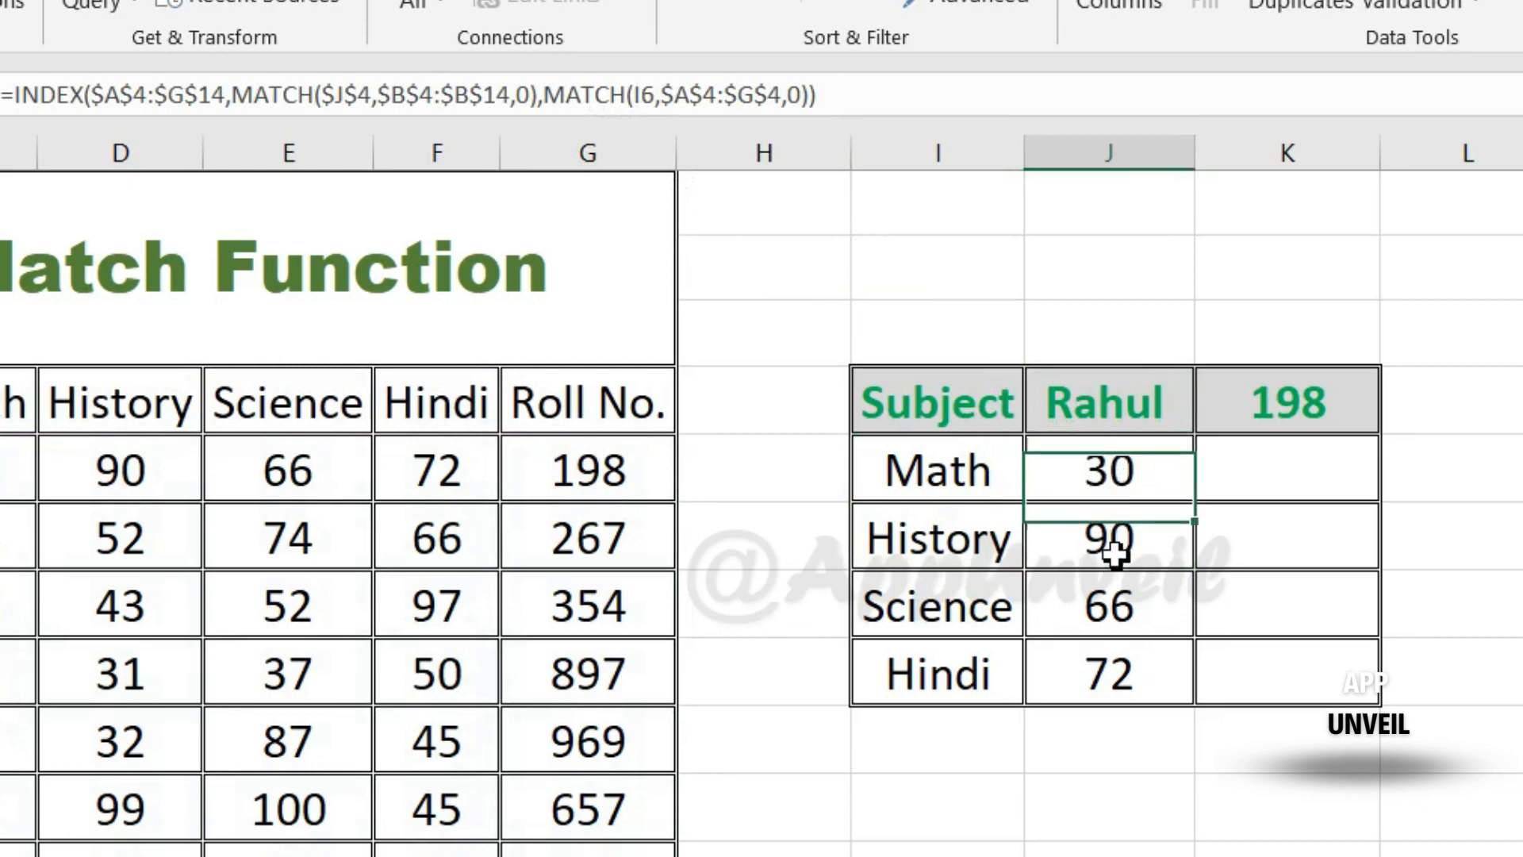
left_click(1118, 618)
left_click(1125, 684)
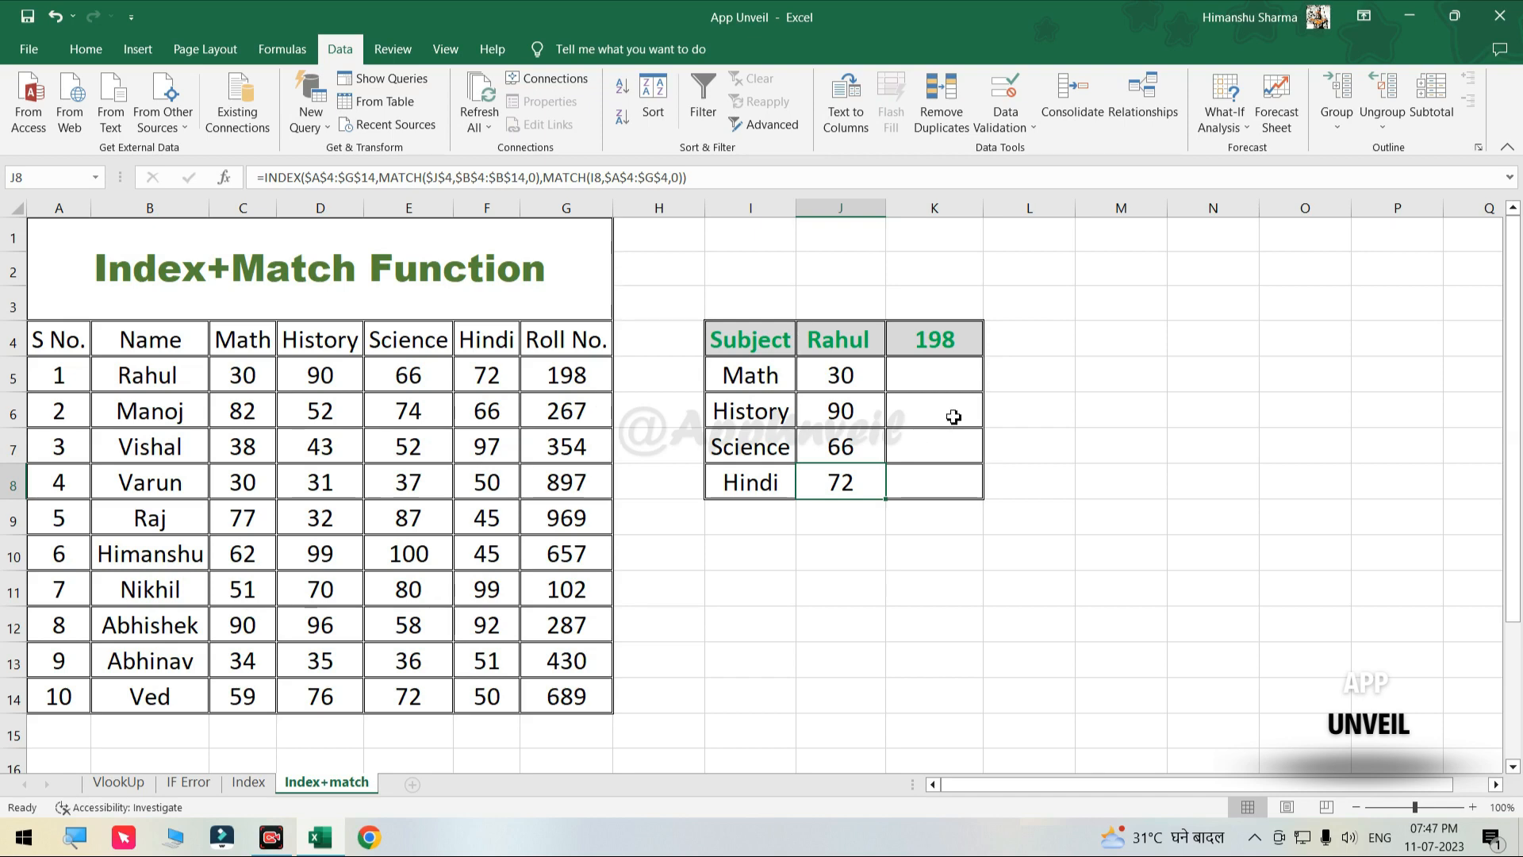
Start an INDEX formula in K5 with the absolute table range $A$4:$G$14 as its array.
left_click(930, 375)
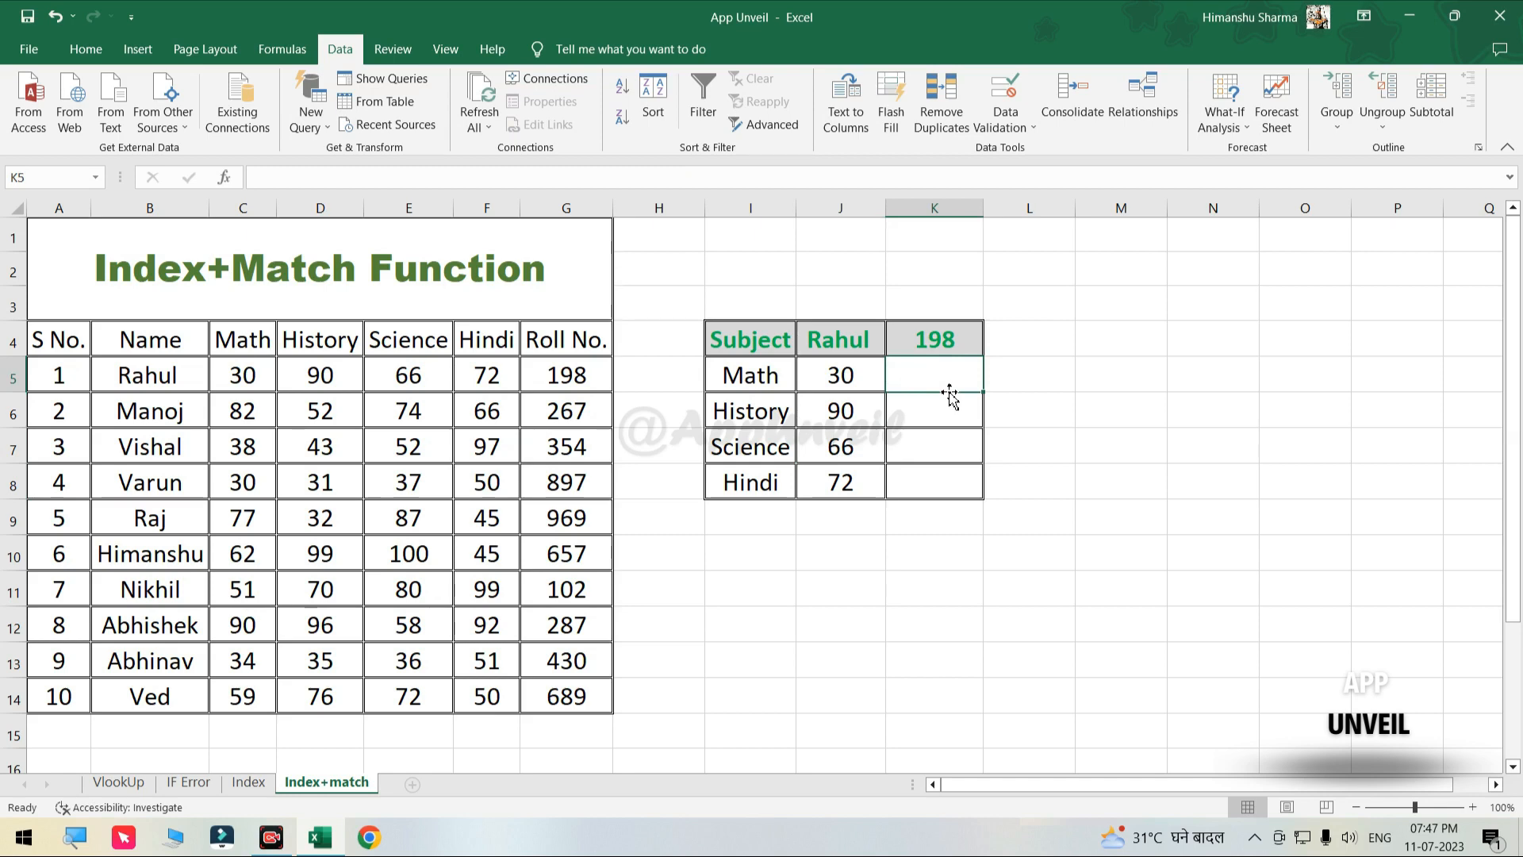
type("=")
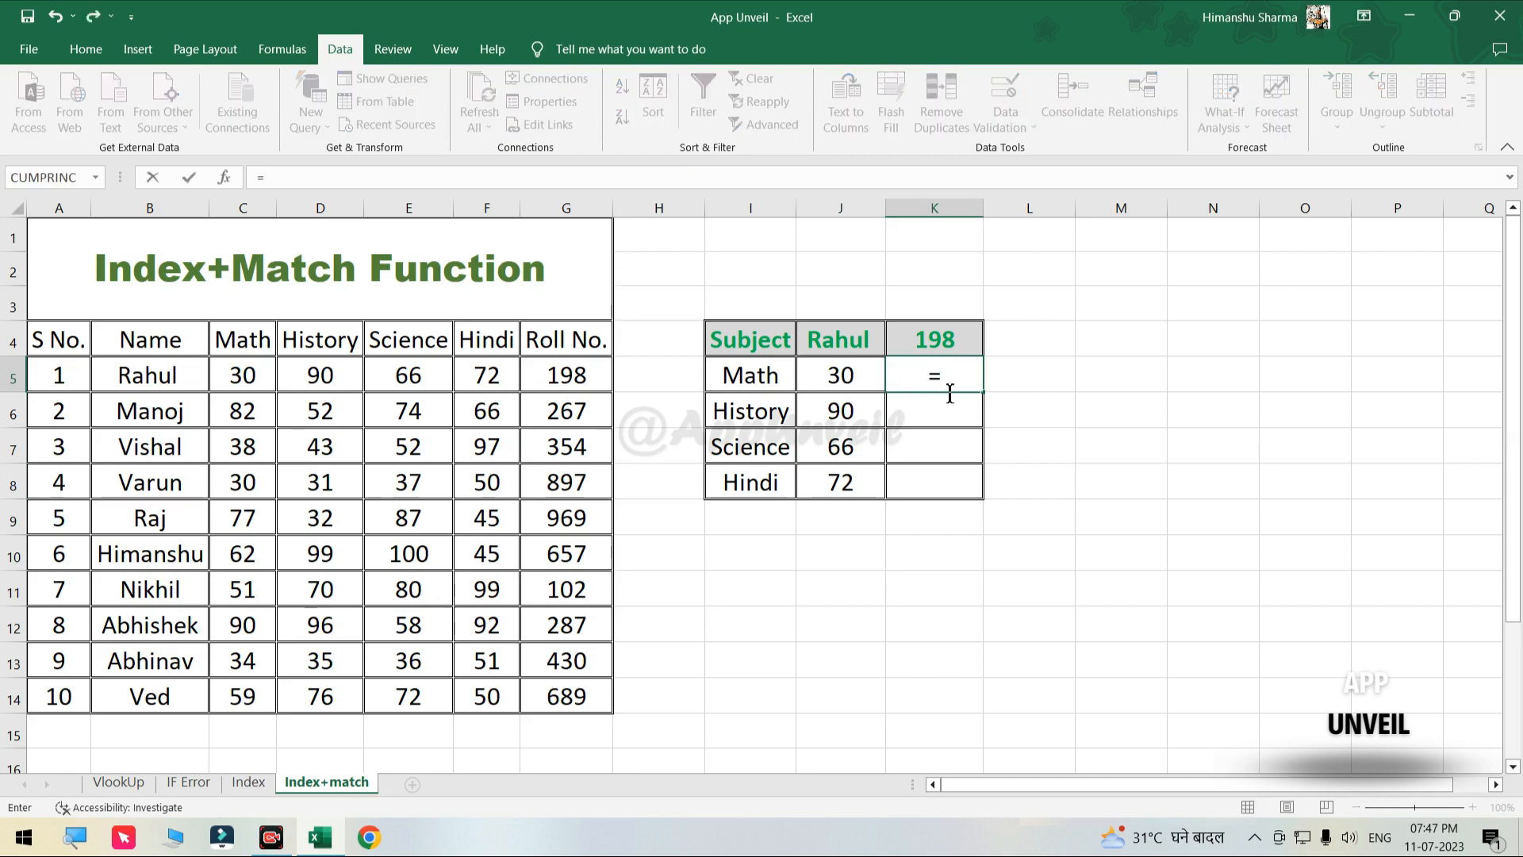
type("inde")
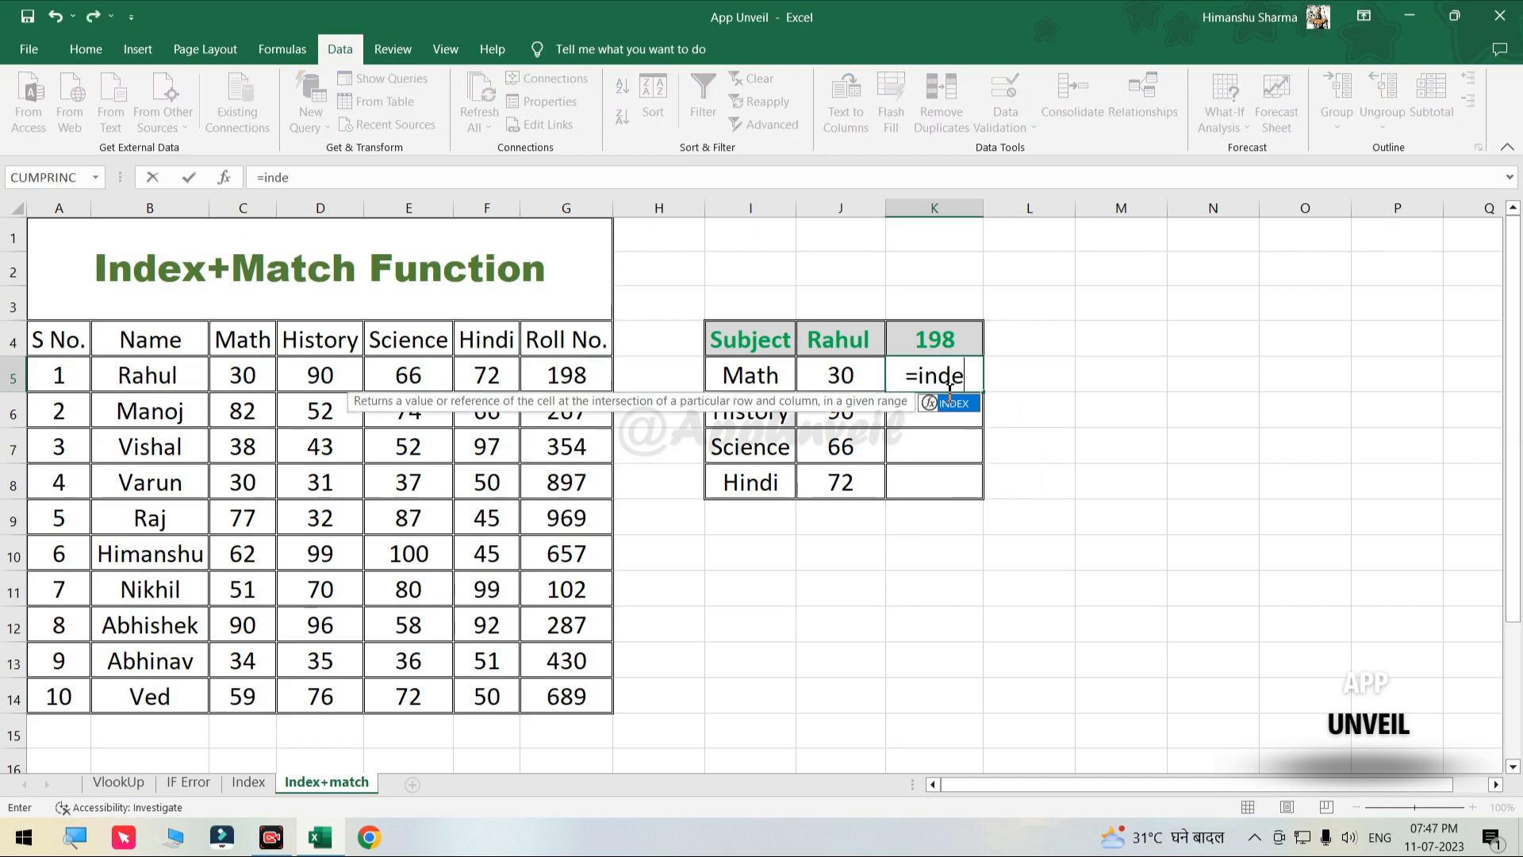
type("x(")
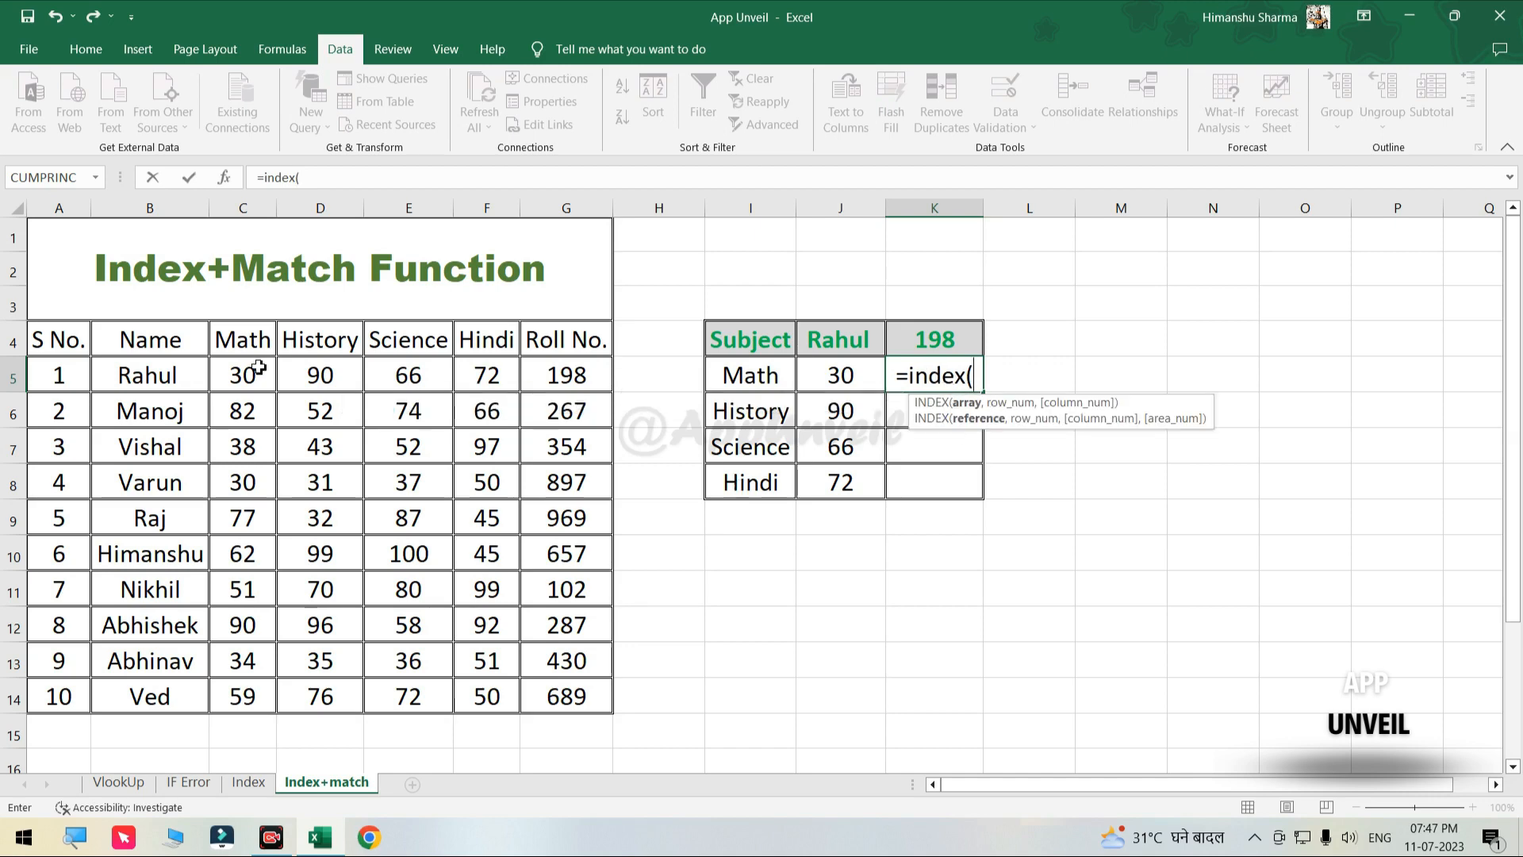
left_click_drag(49, 339, 572, 702)
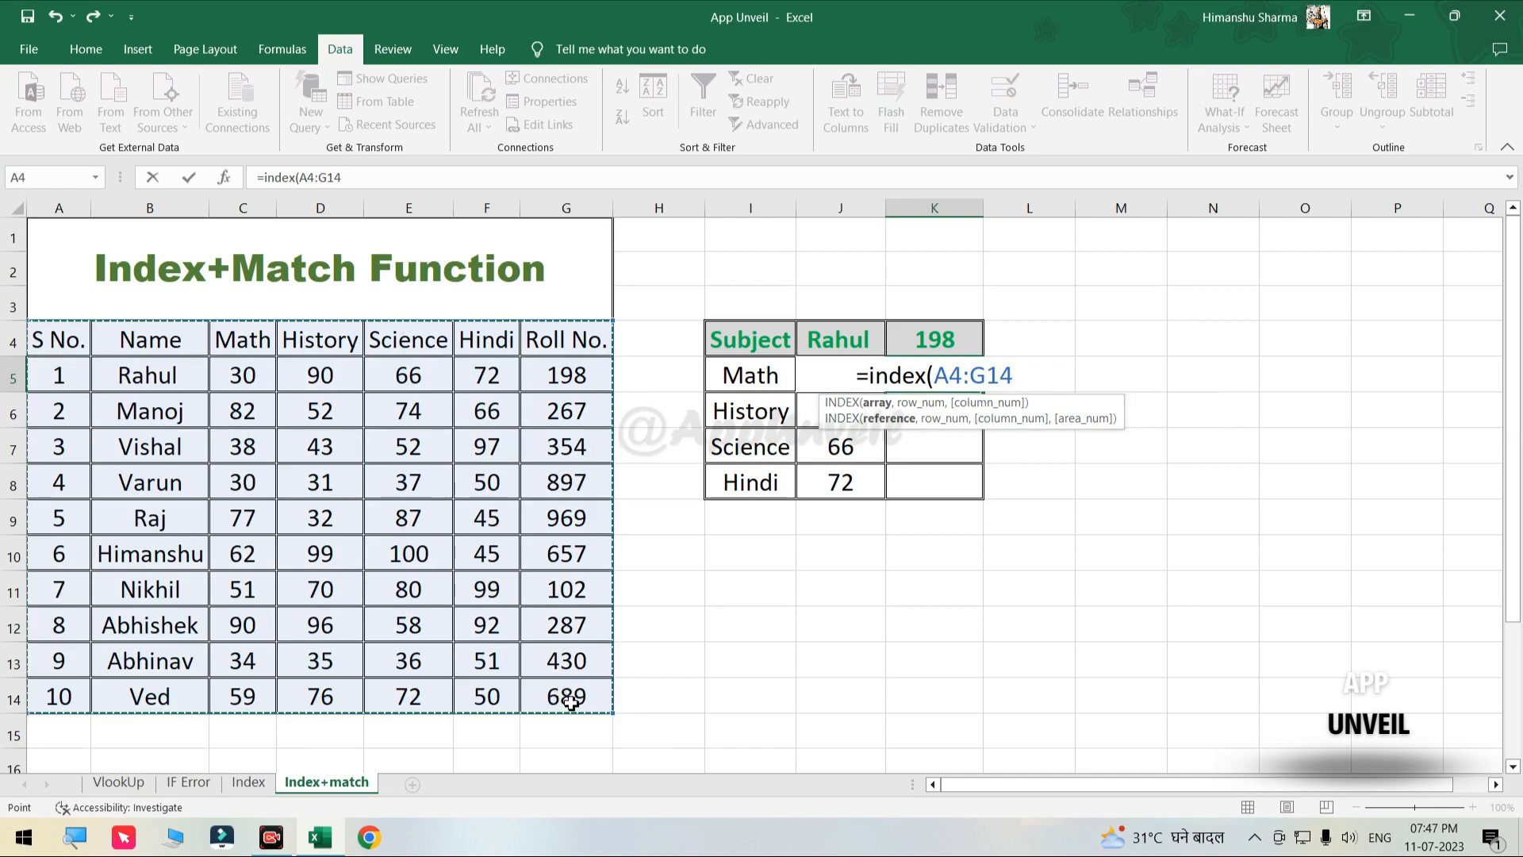
key("F4")
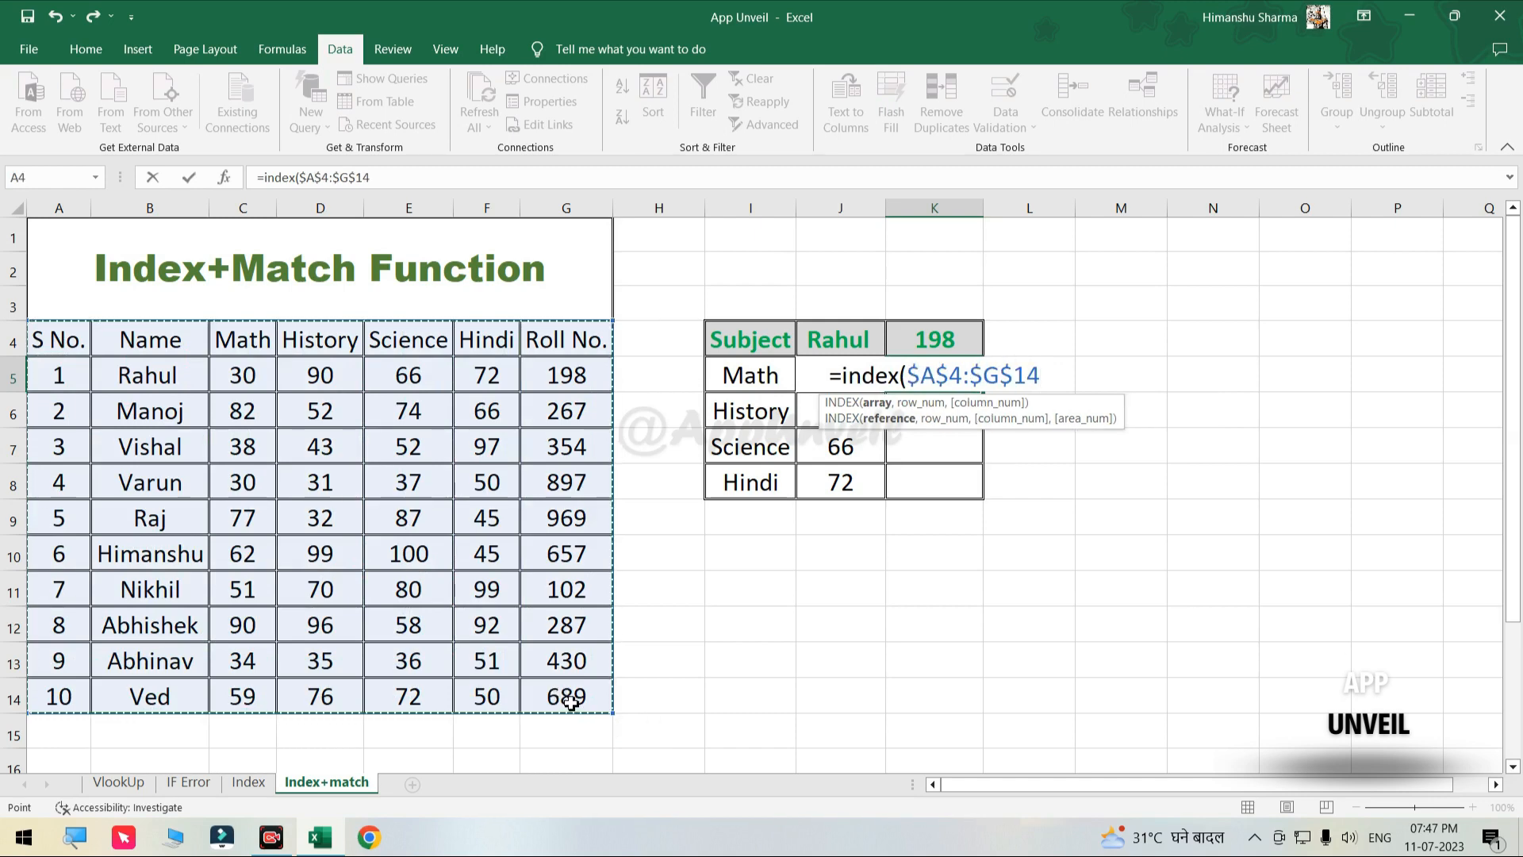
type(",")
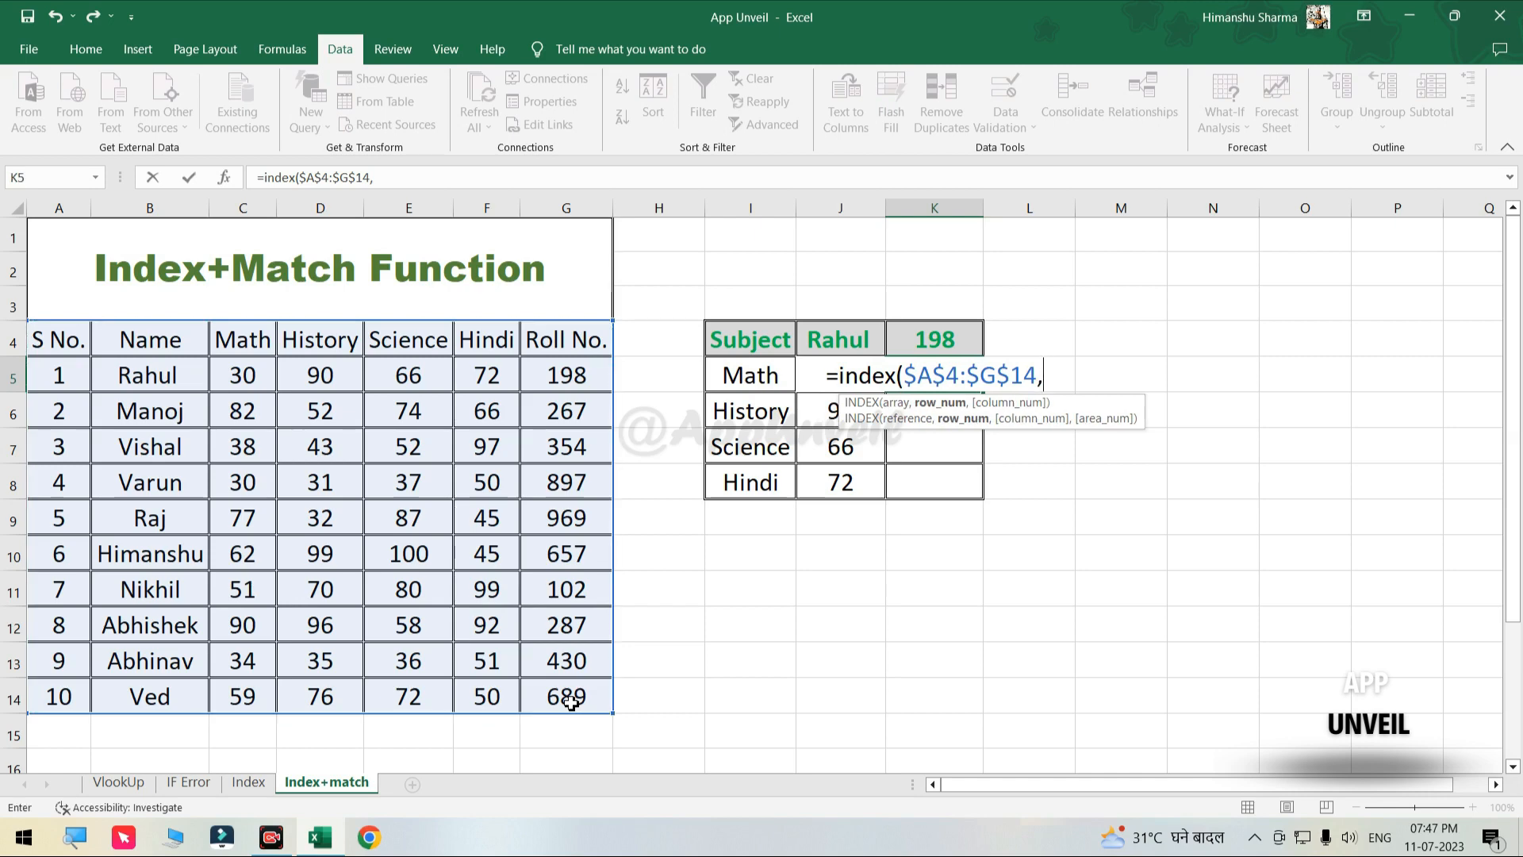
Add a MATCH as the row argument, looking up K4 in the absolute roll number range $G$4:$G$14.
type("m")
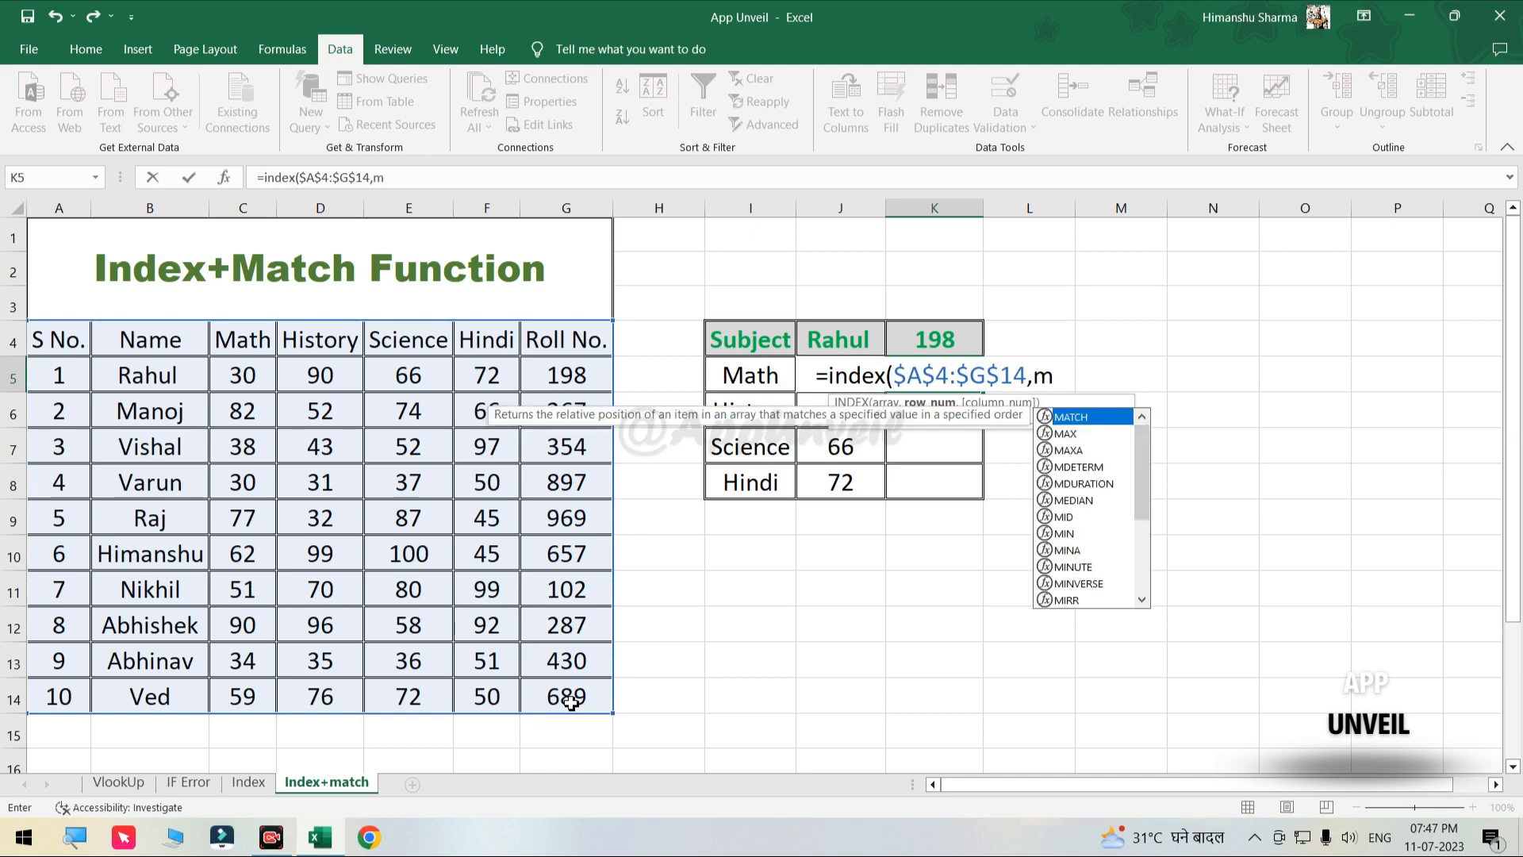
type("atch")
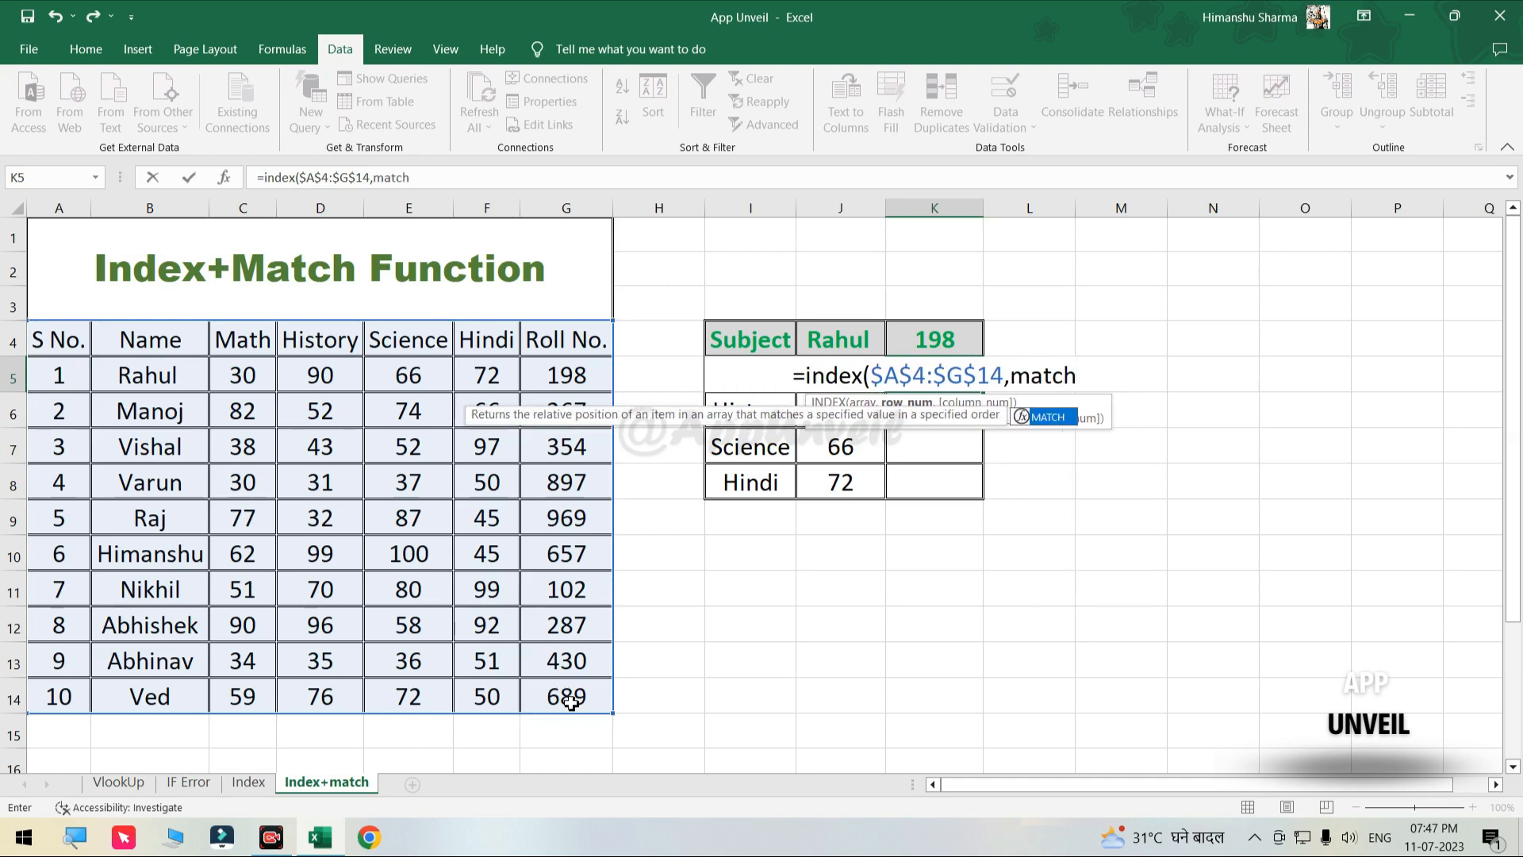
type("(")
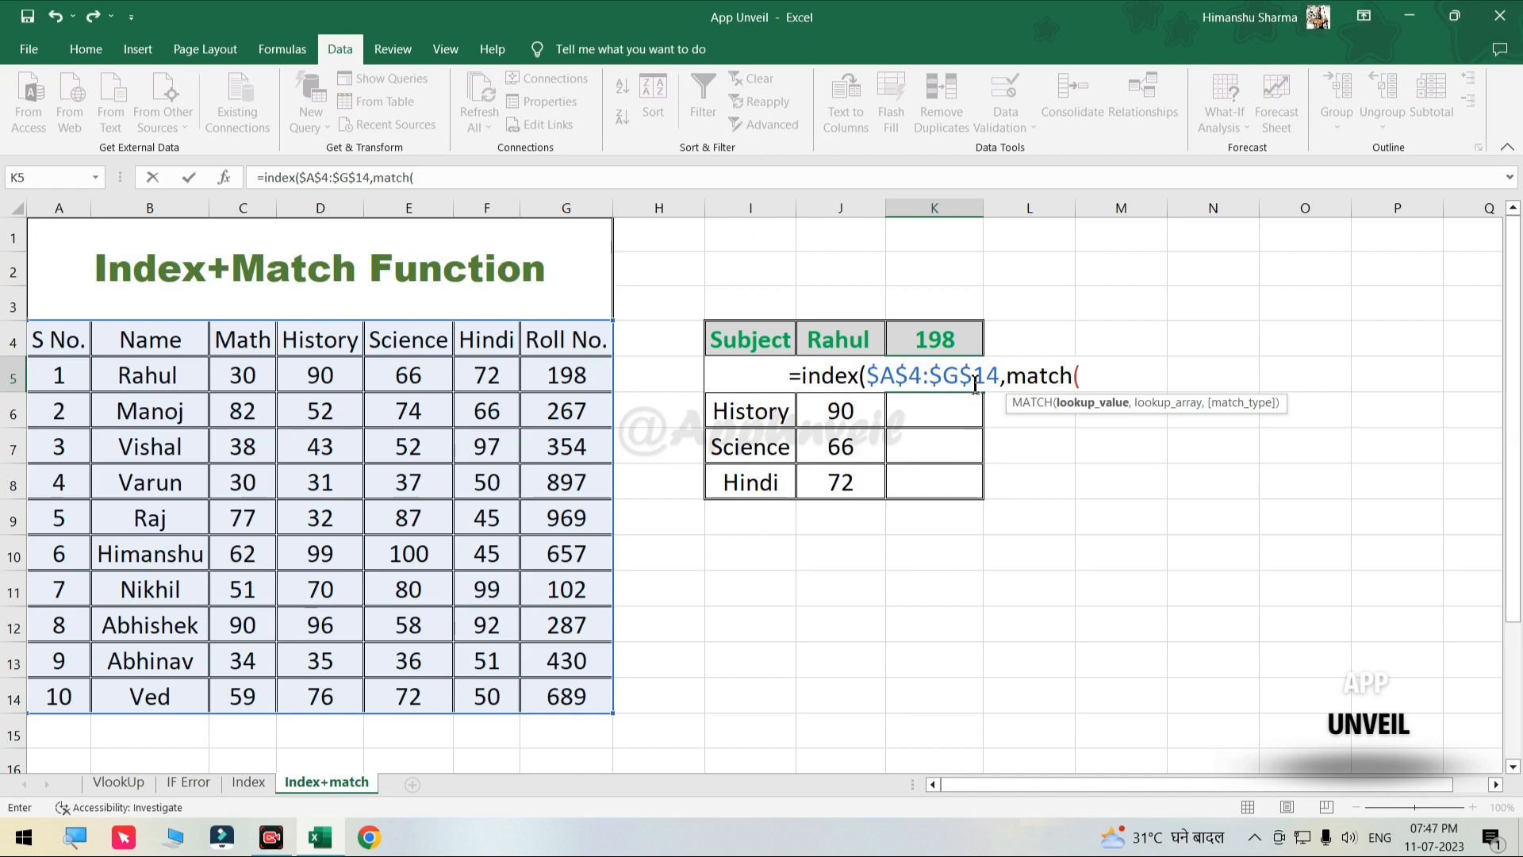
left_click(949, 344)
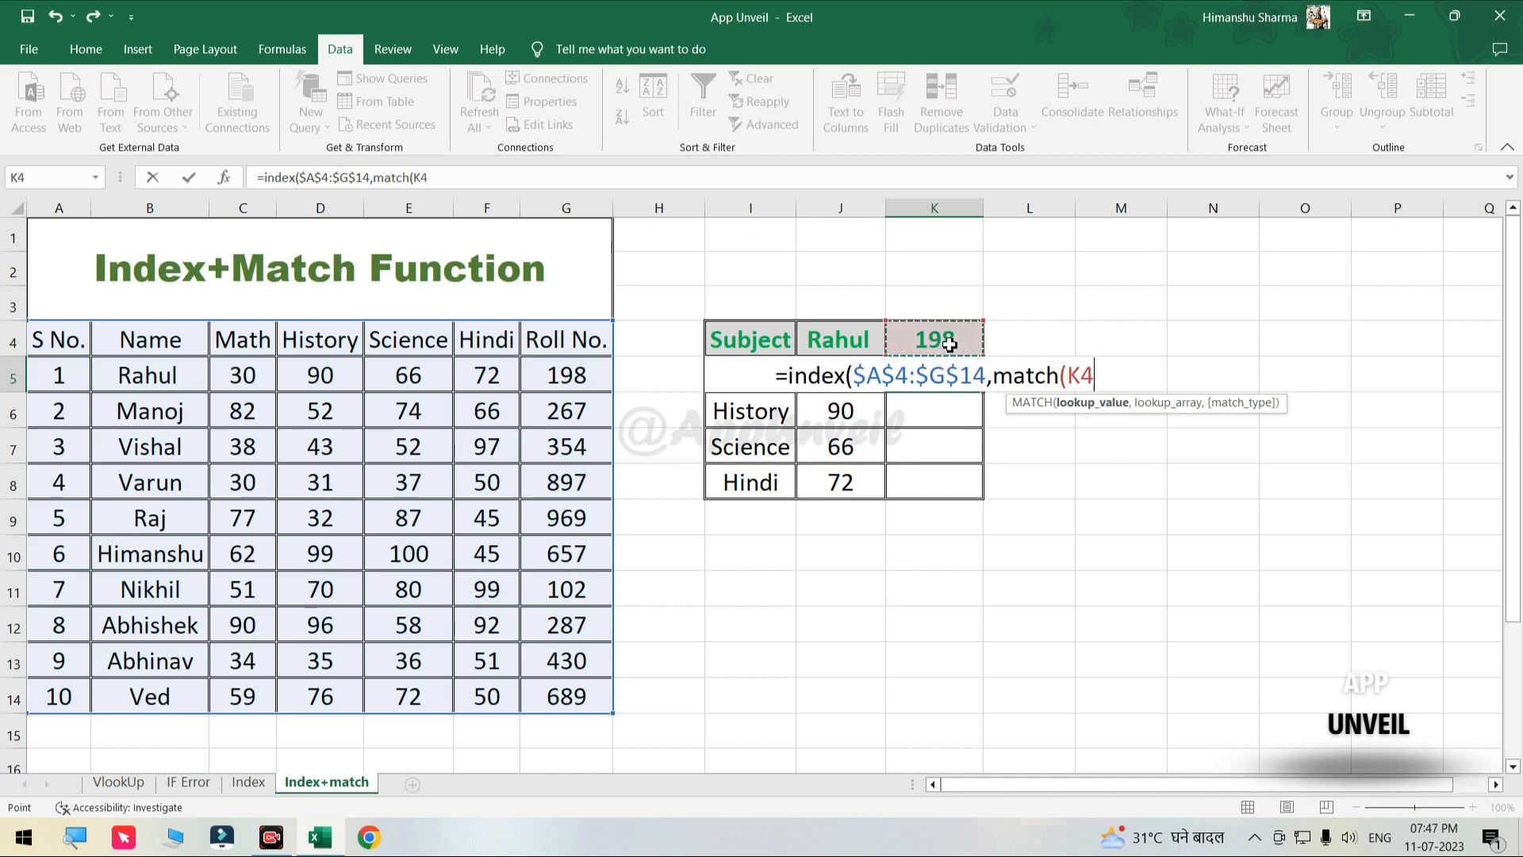
type(",")
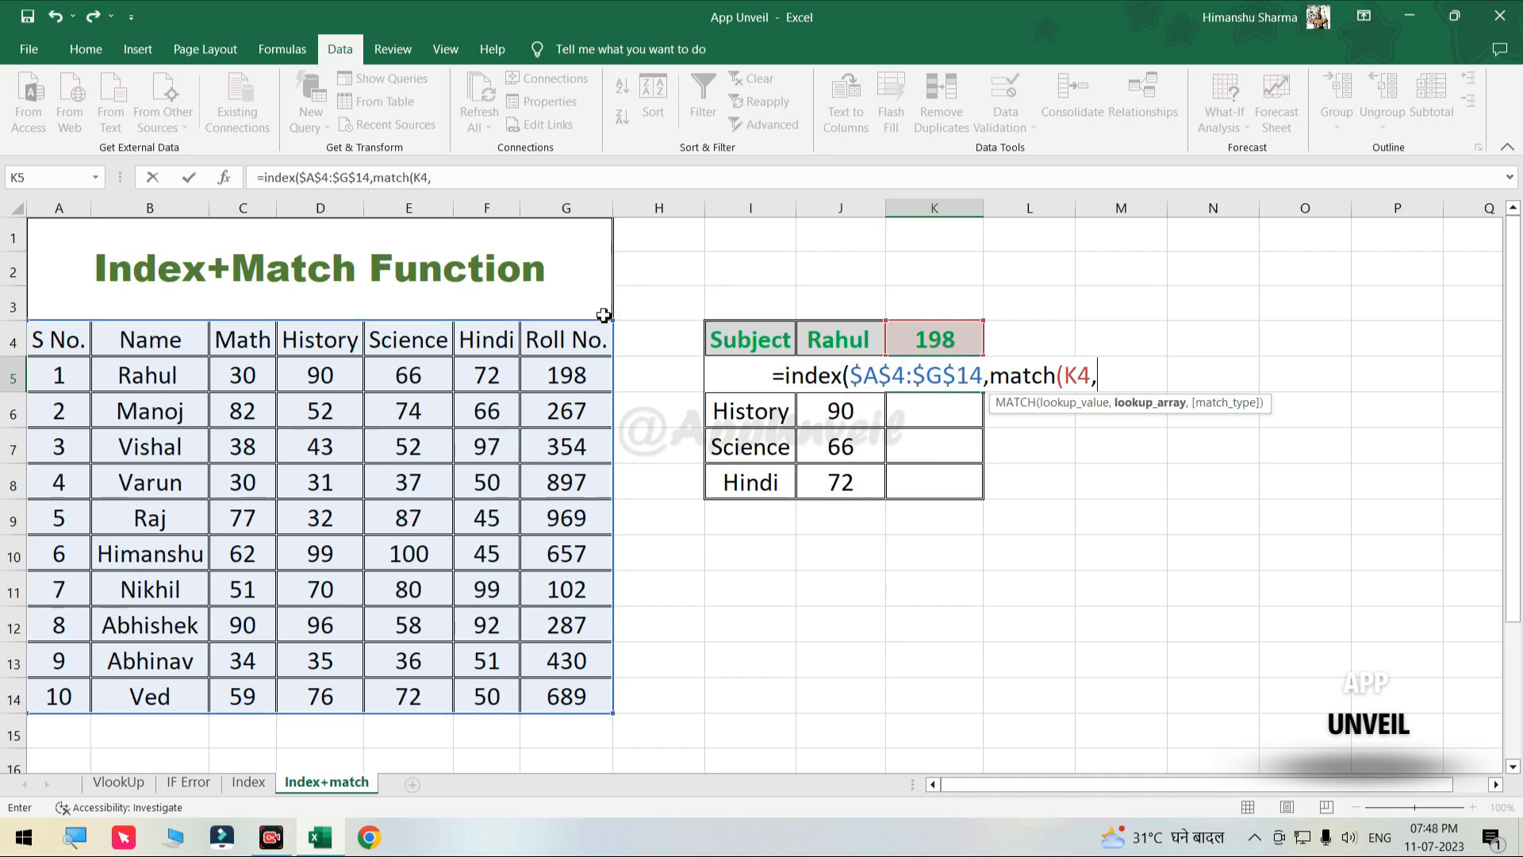
left_click_drag(572, 340, 568, 702)
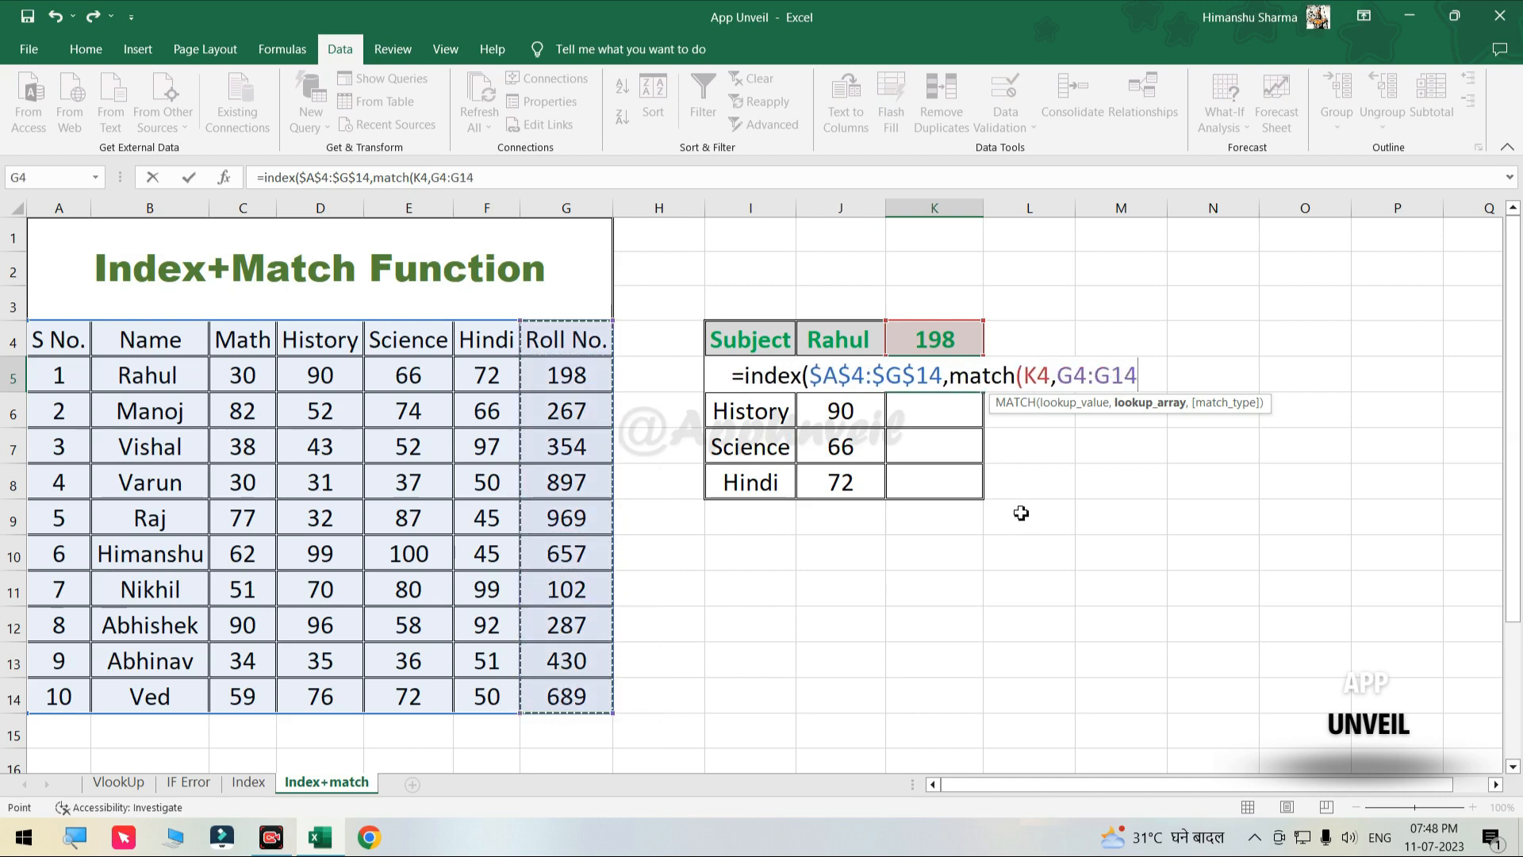
key("F4")
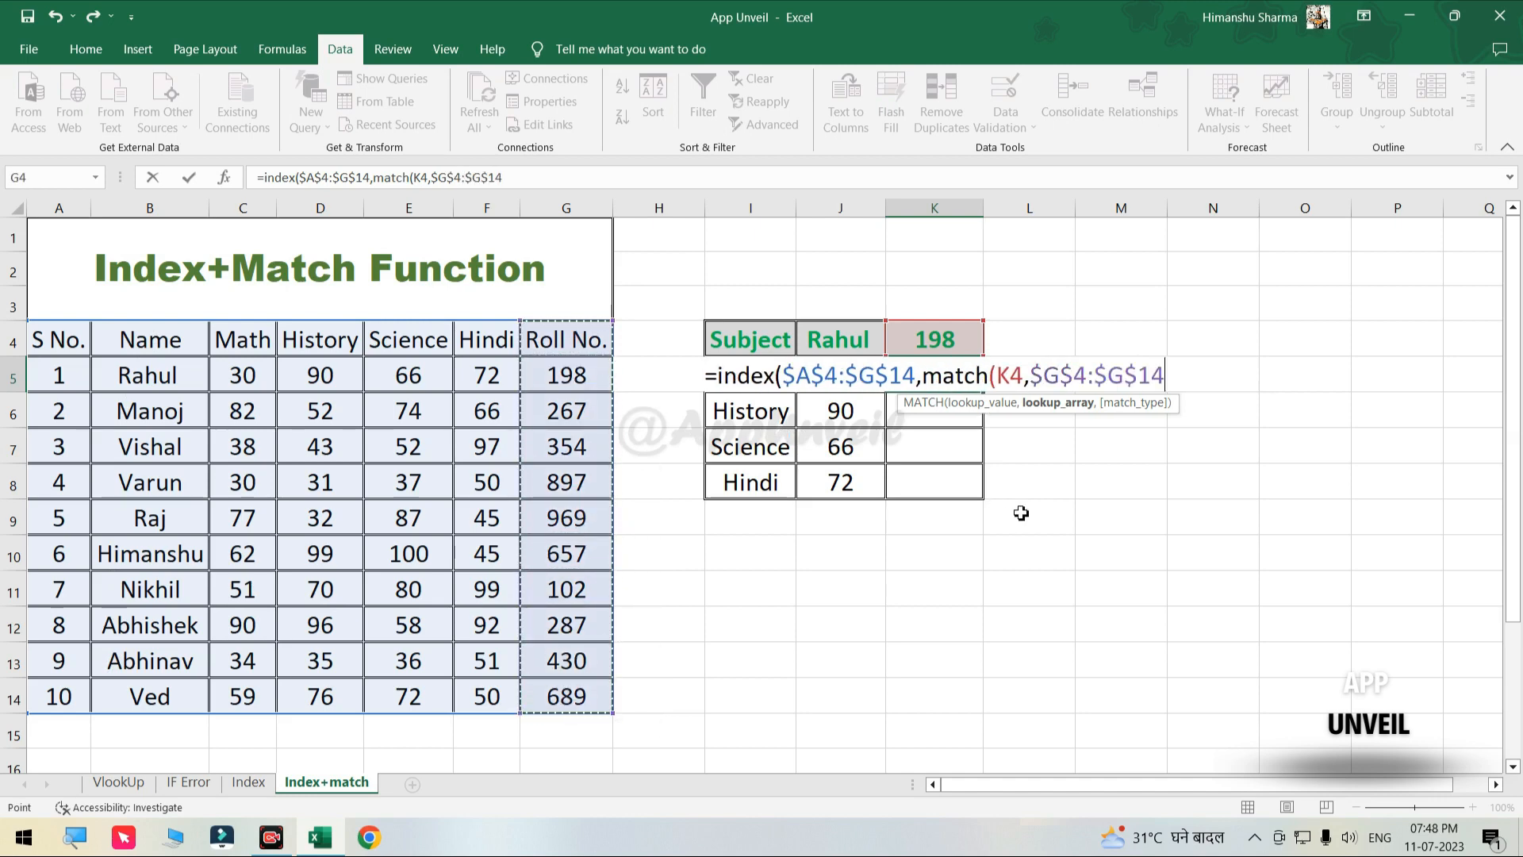
Make the row MATCH's lookup value absolute as $K$4 and close that MATCH with match type 0.
left_click(1028, 377)
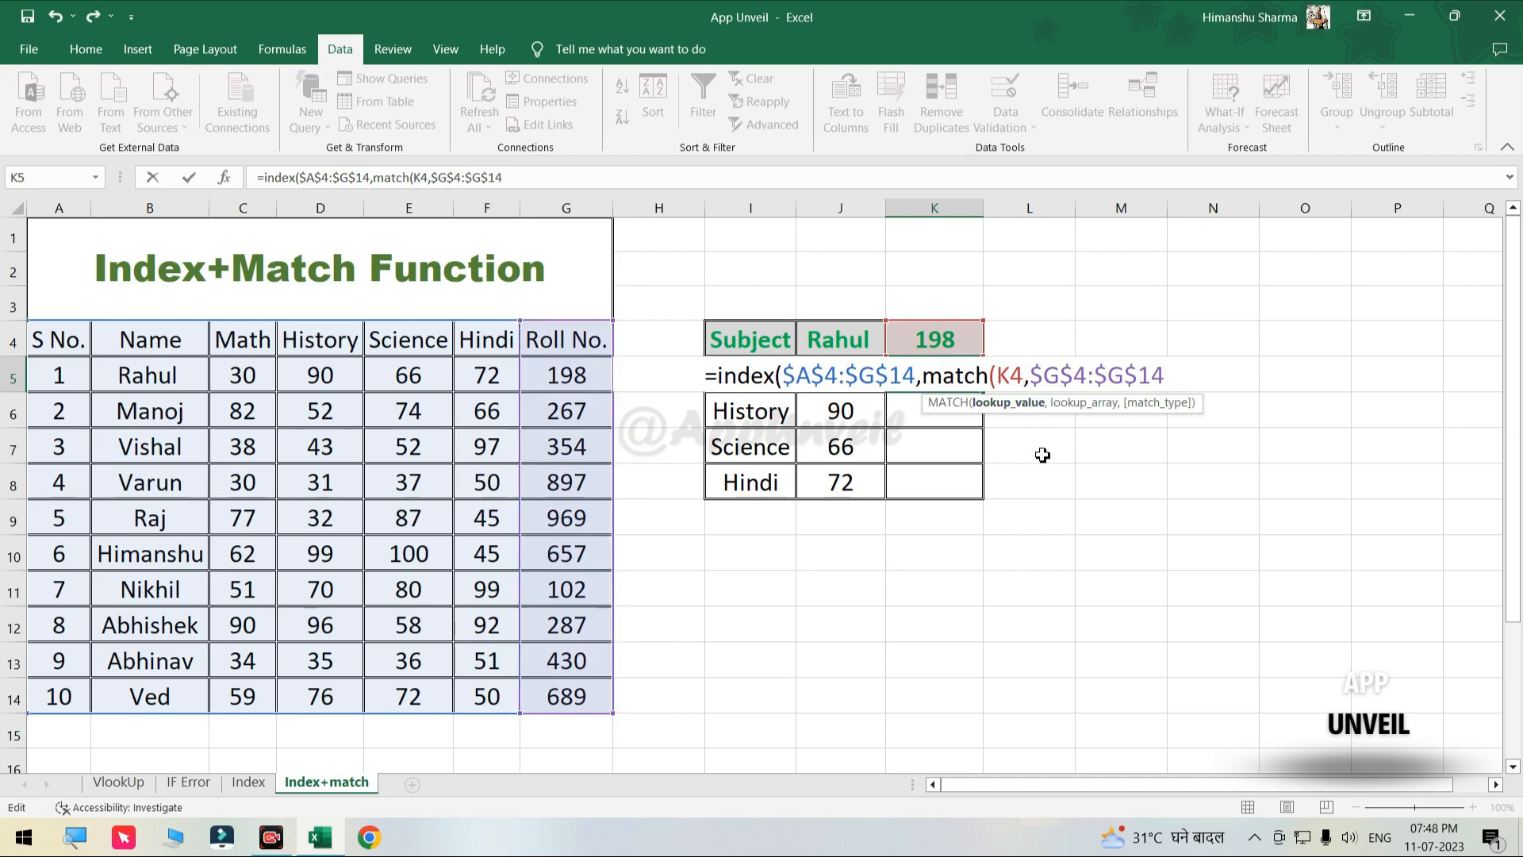
key("F4")
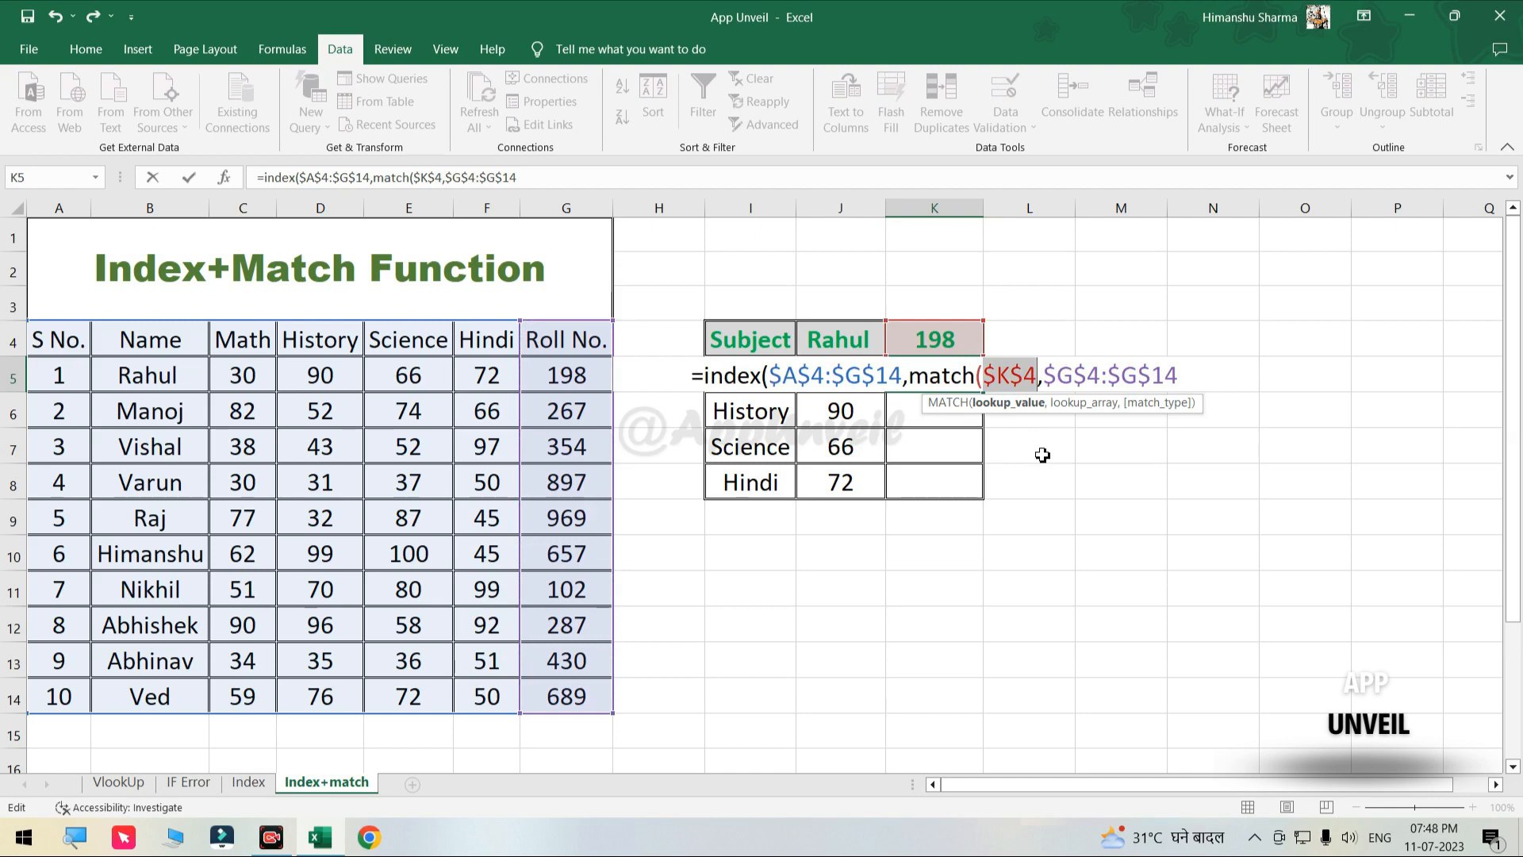
left_click(1199, 378)
type(",0")
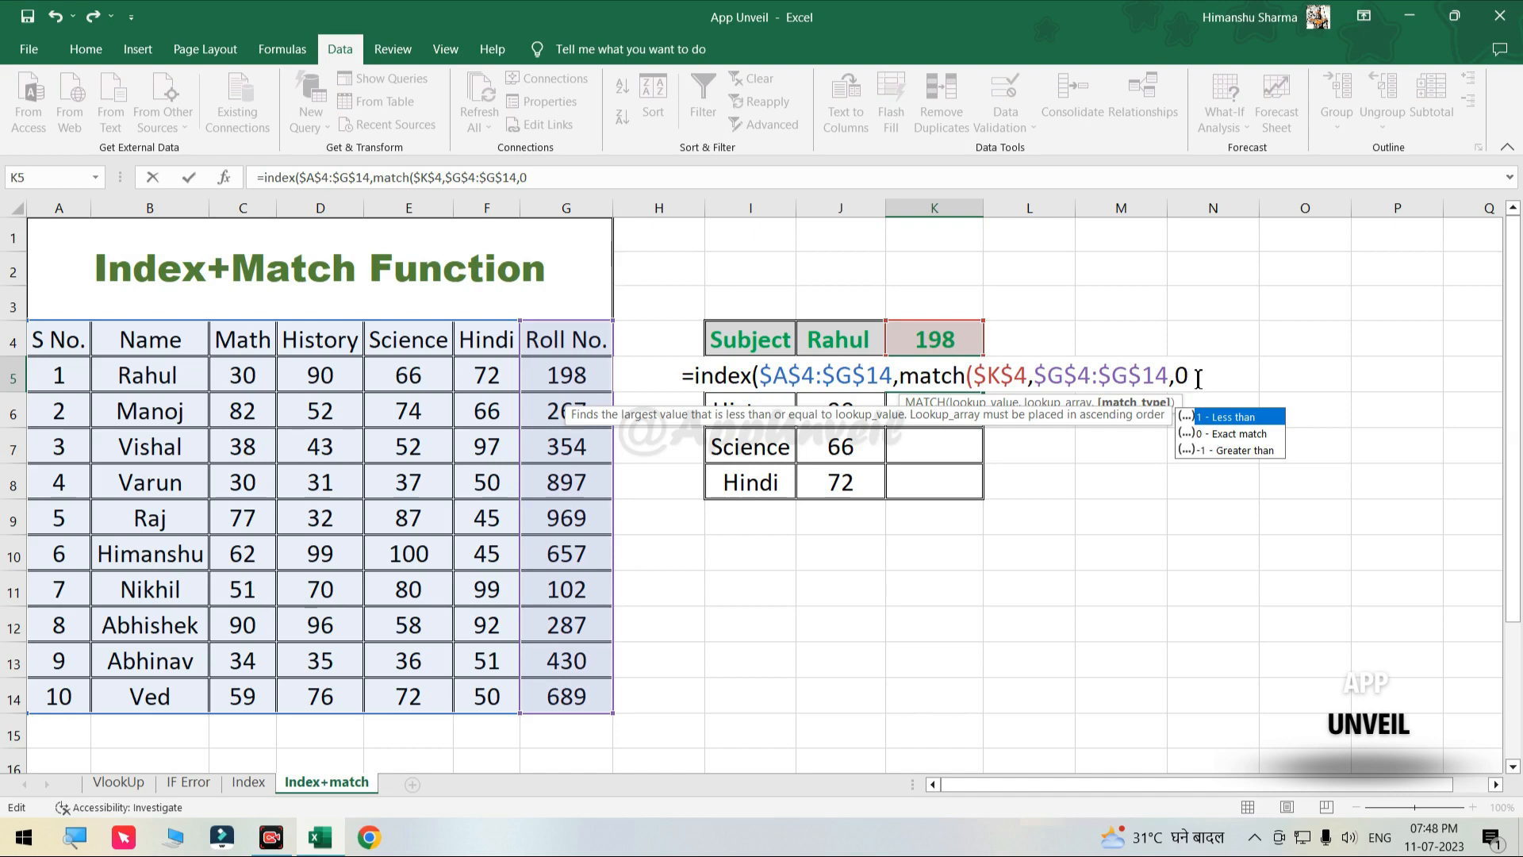
type(")")
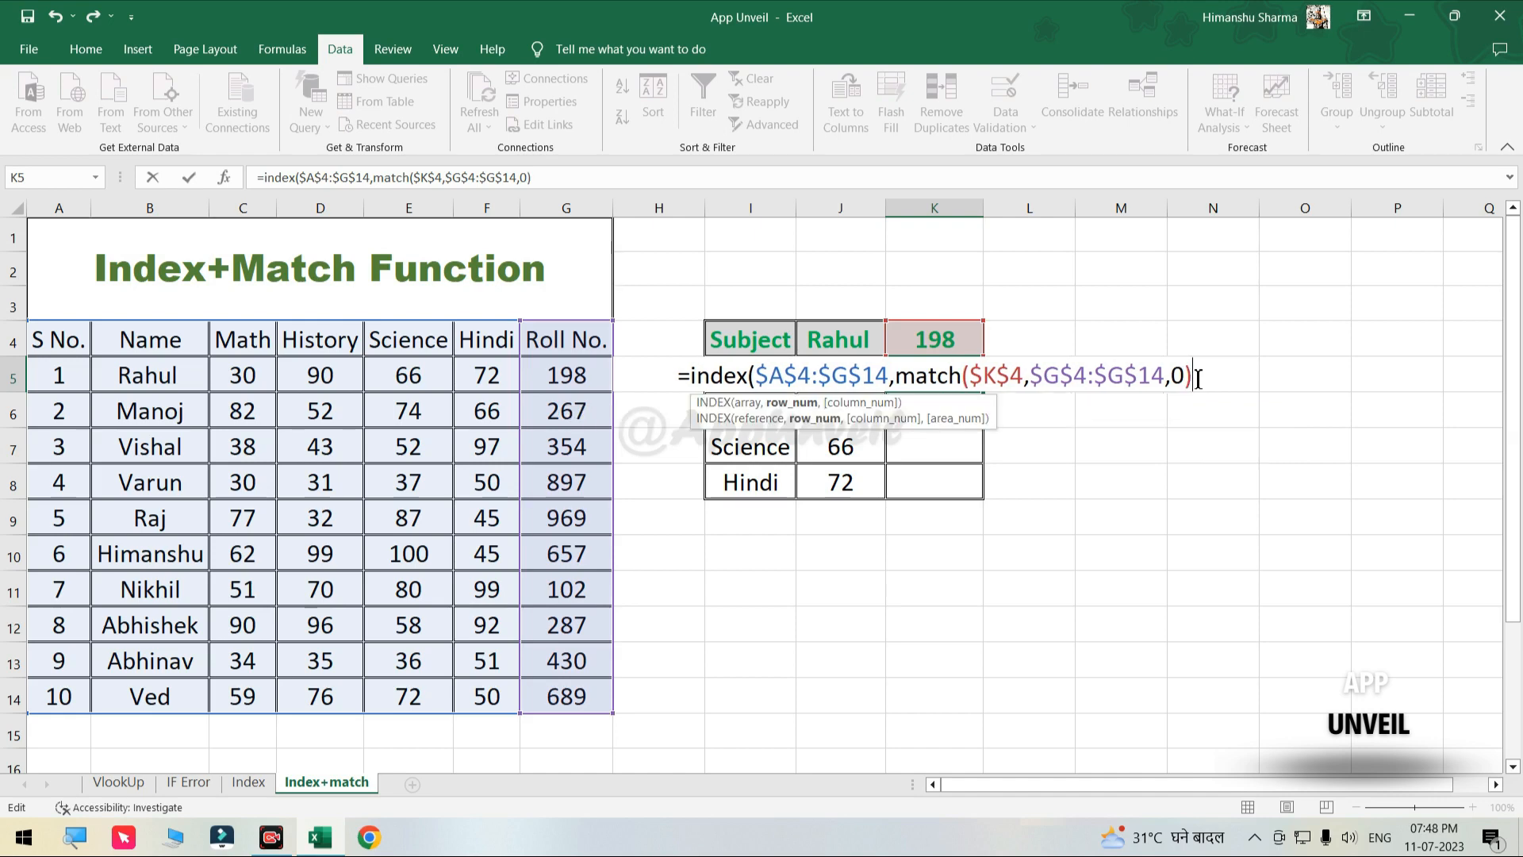
type(",")
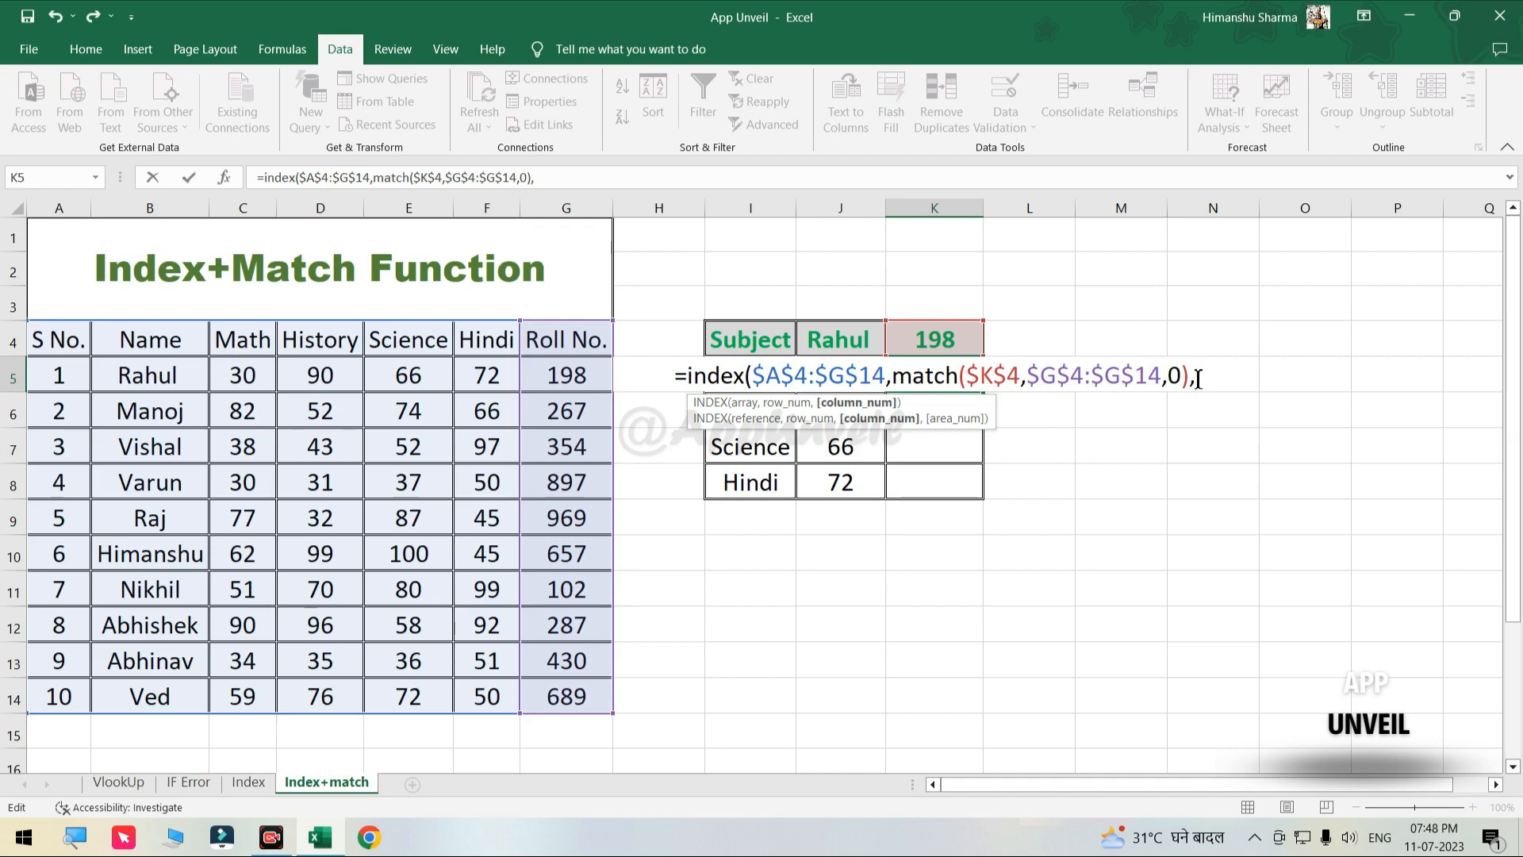
Add a second MATCH as the column argument of the K5 formula, with the relative lookup value I5.
type("matc")
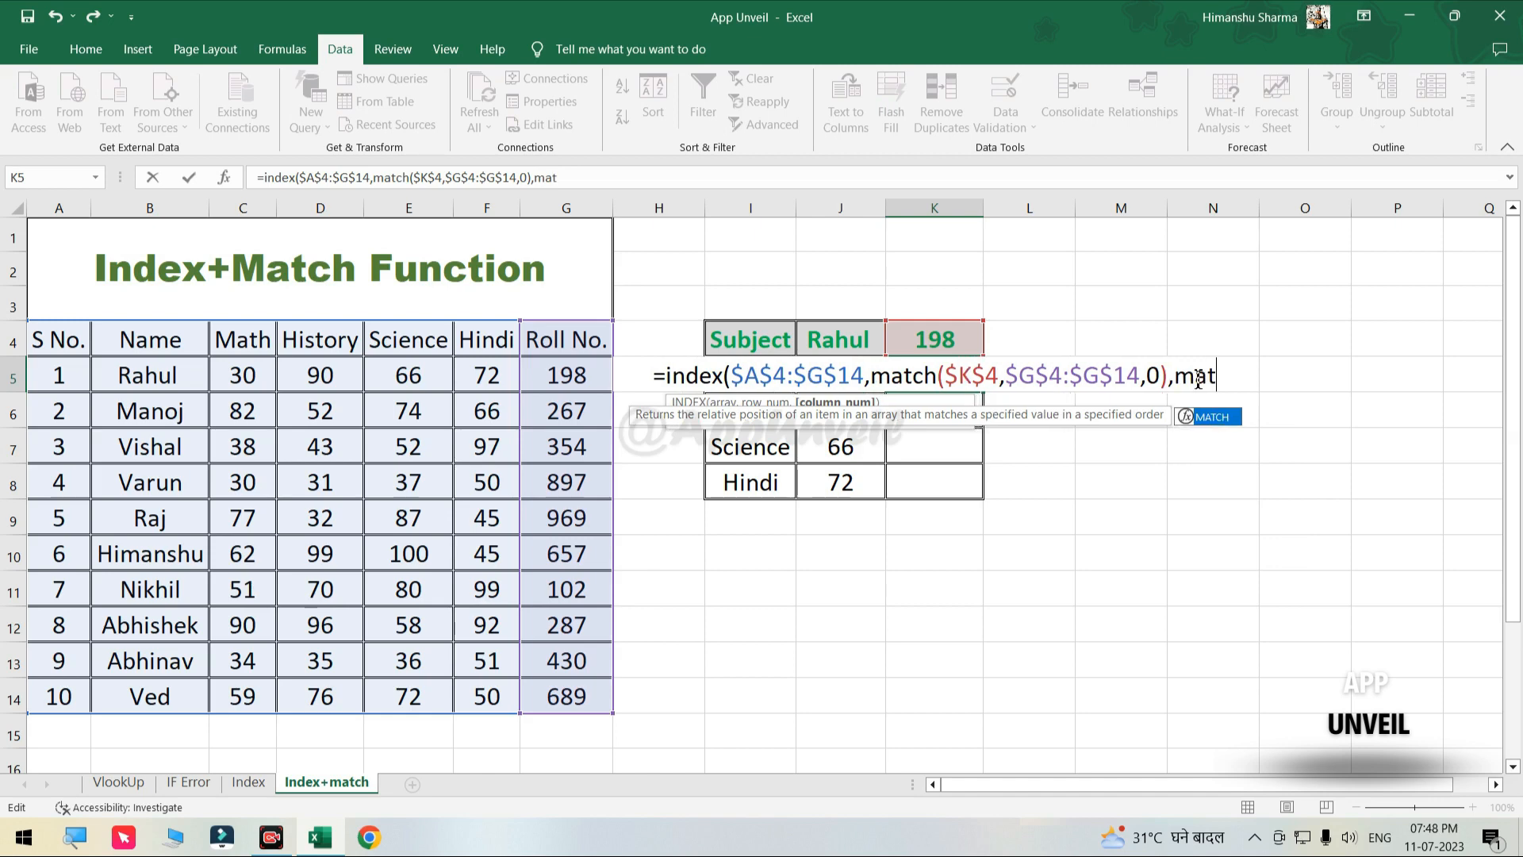
type("h(")
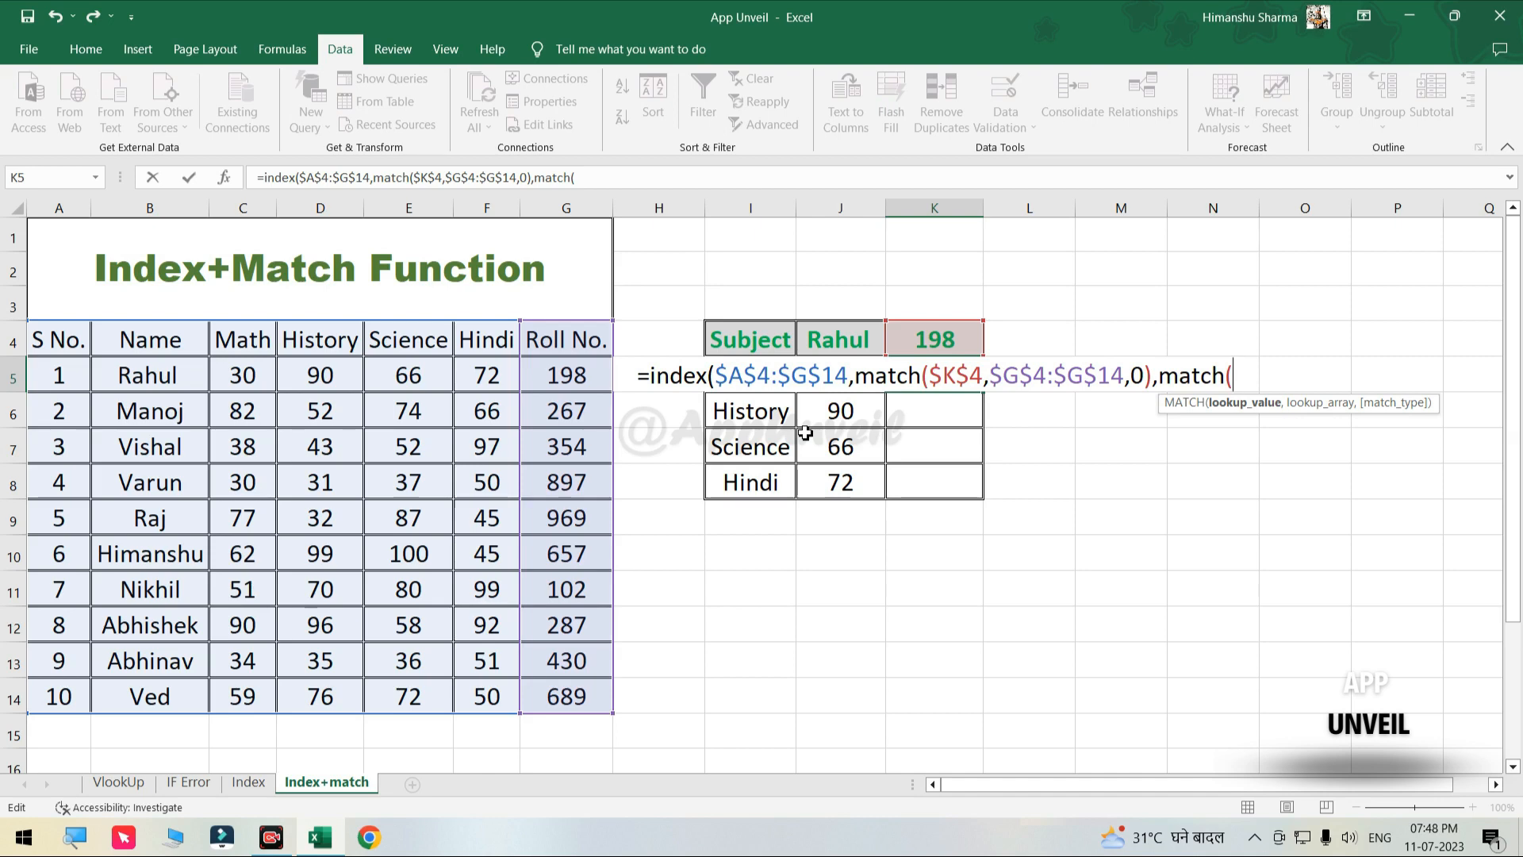
left_click(748, 409)
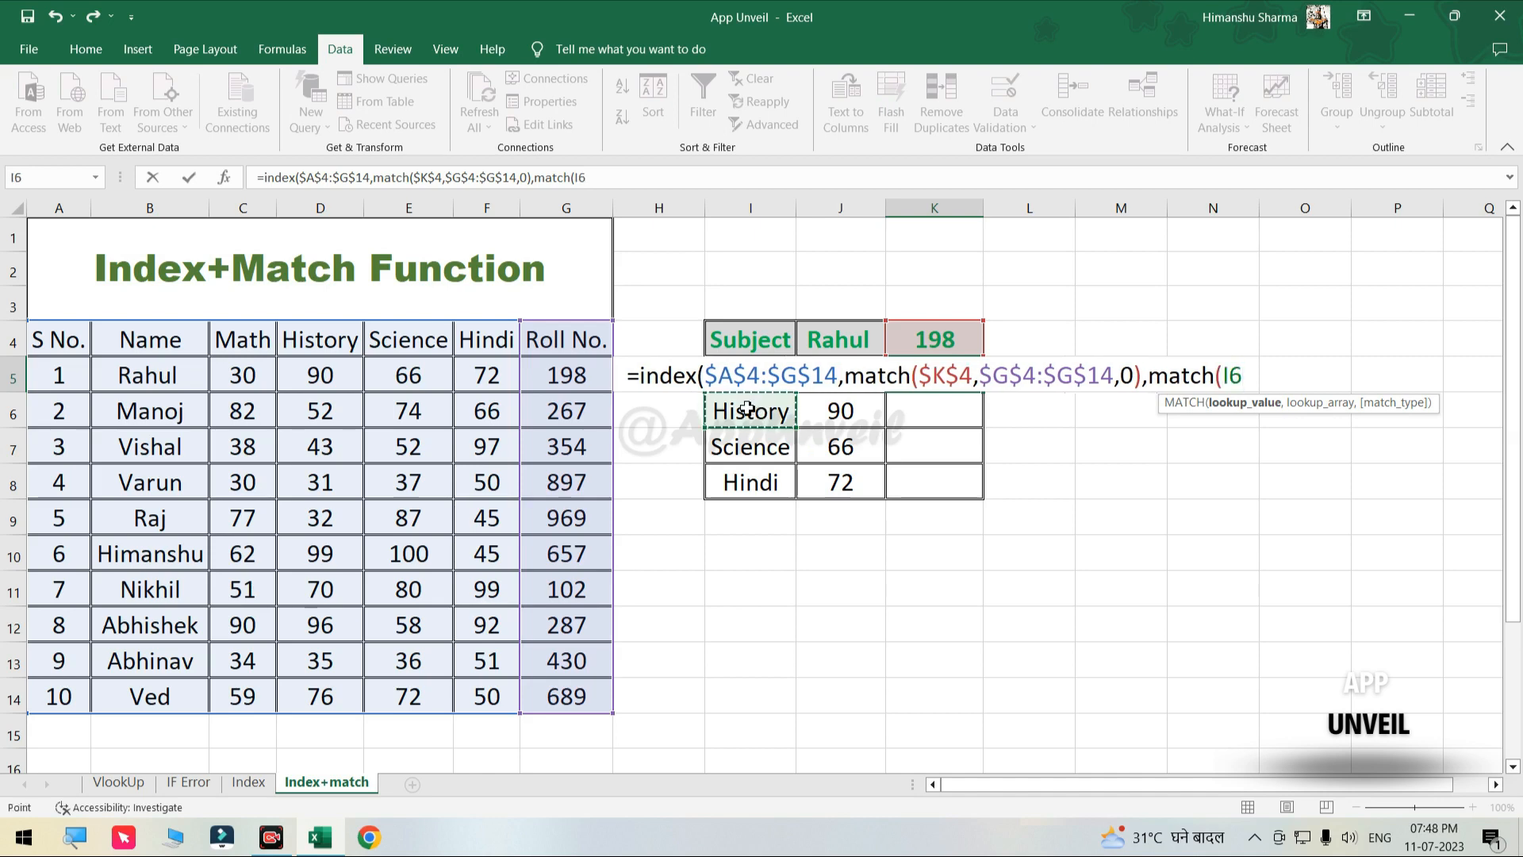
key("Up")
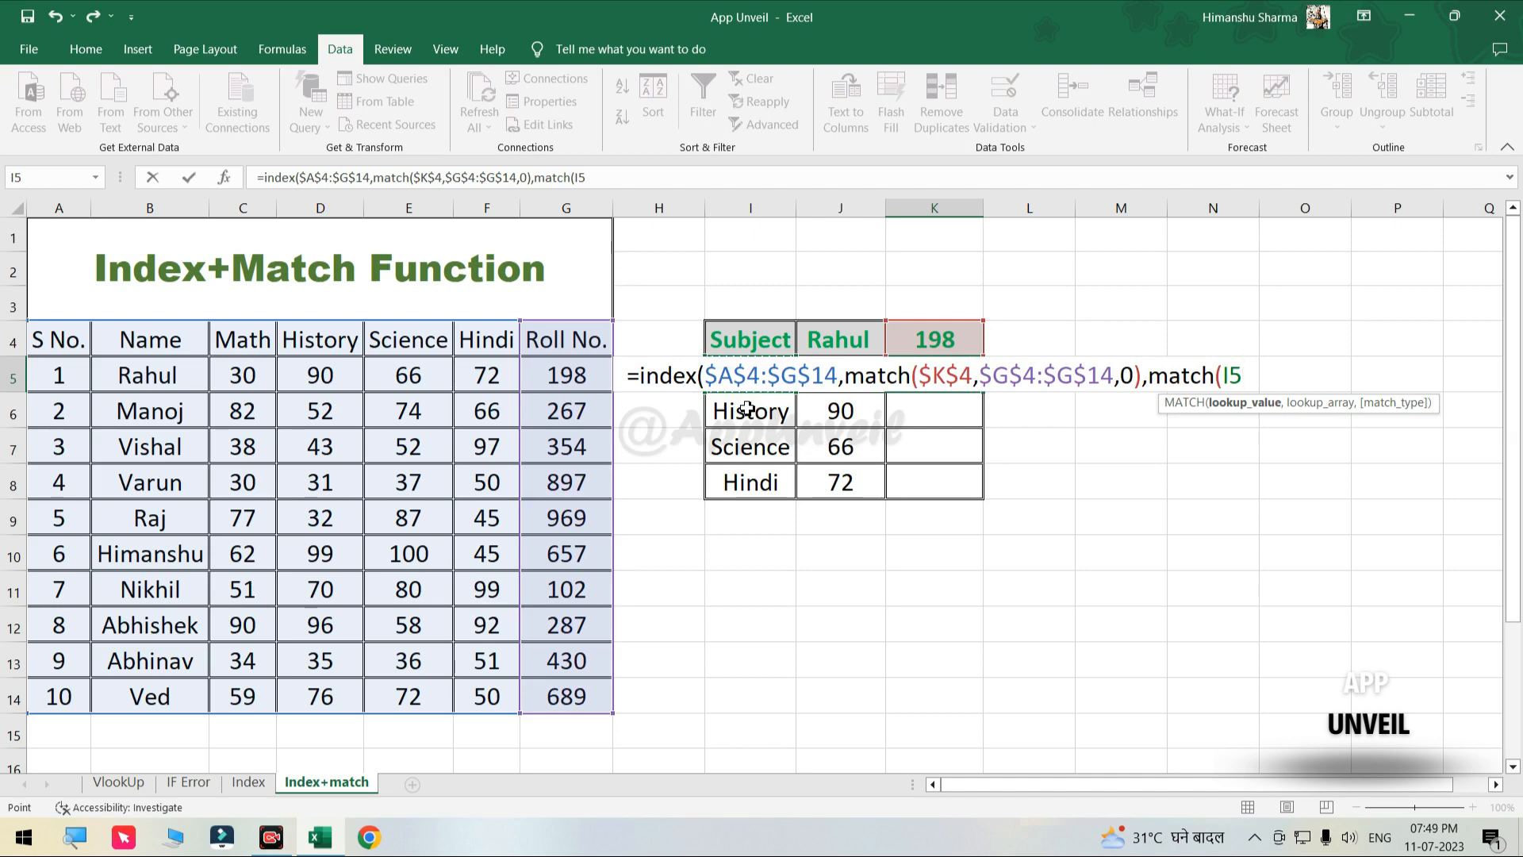
type(",")
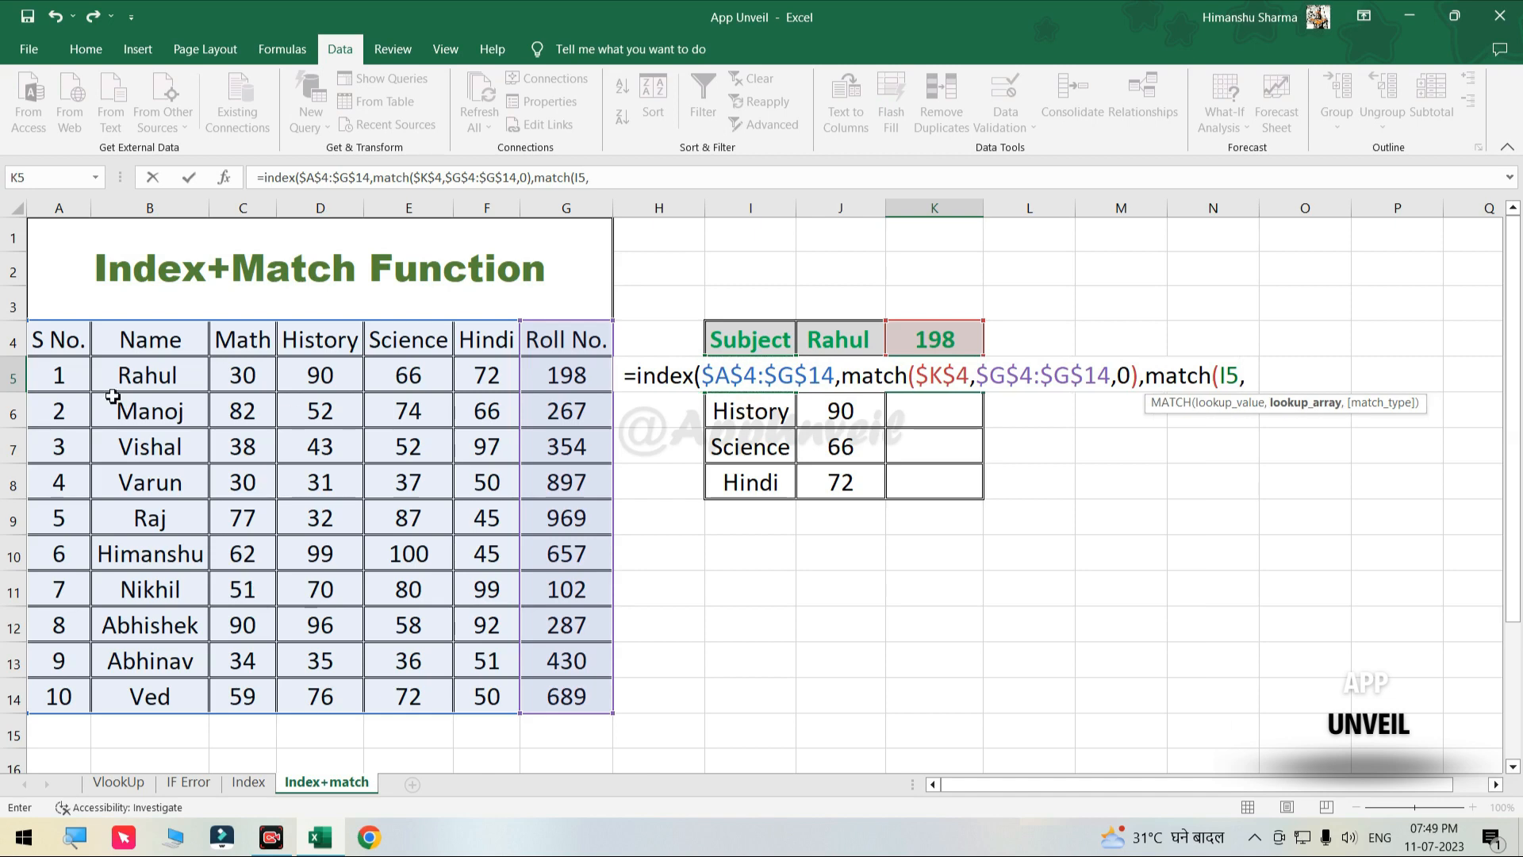
Give the column MATCH the absolute header row $A$4:$G$4 and match type 0, and complete the formula in K5.
left_click(47, 335)
left_click_drag(48, 335, 566, 337)
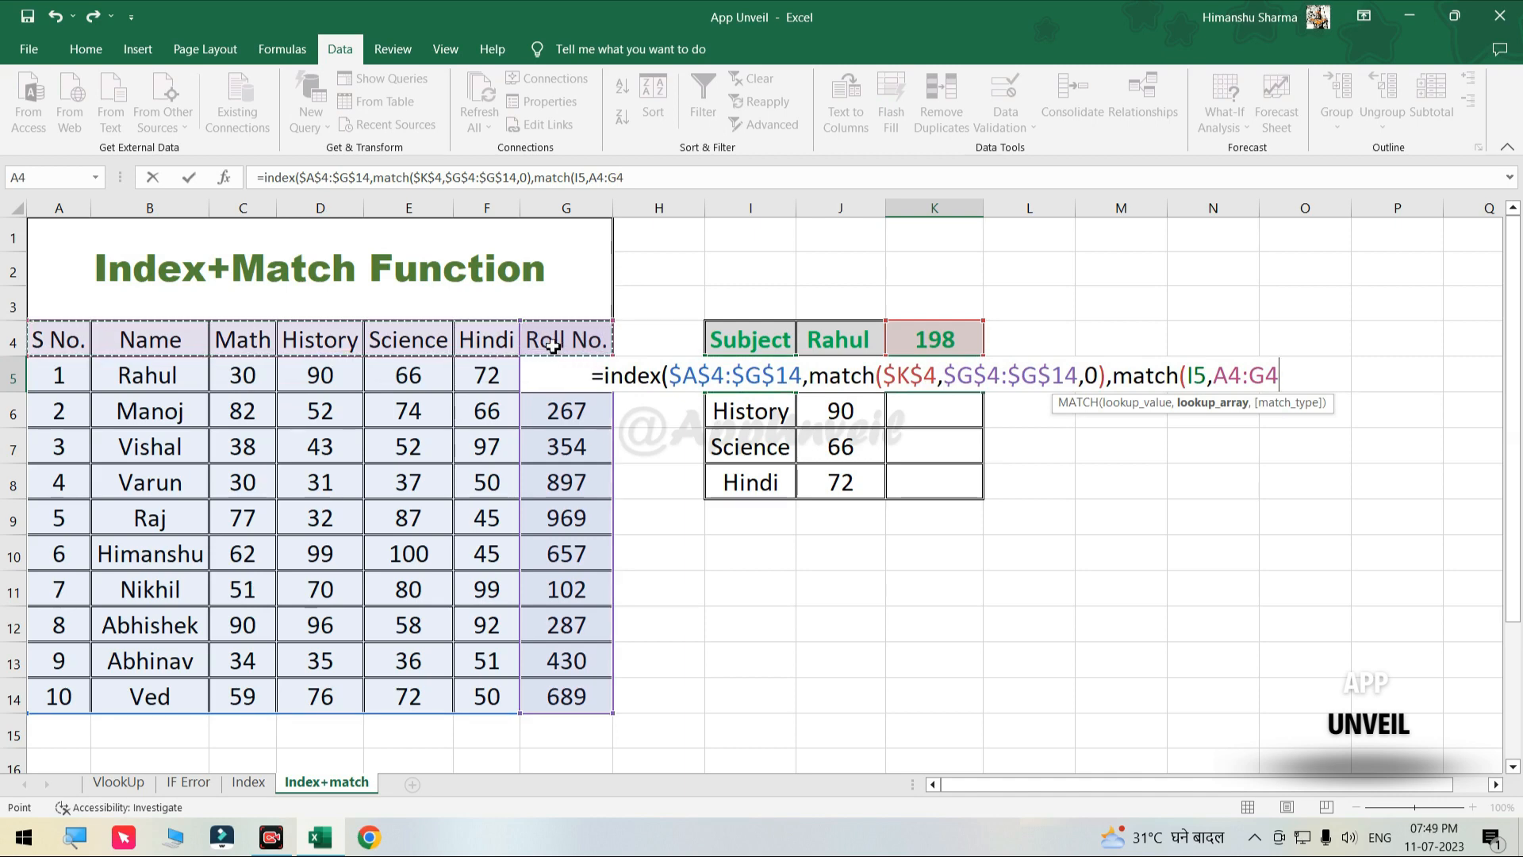
key("F4")
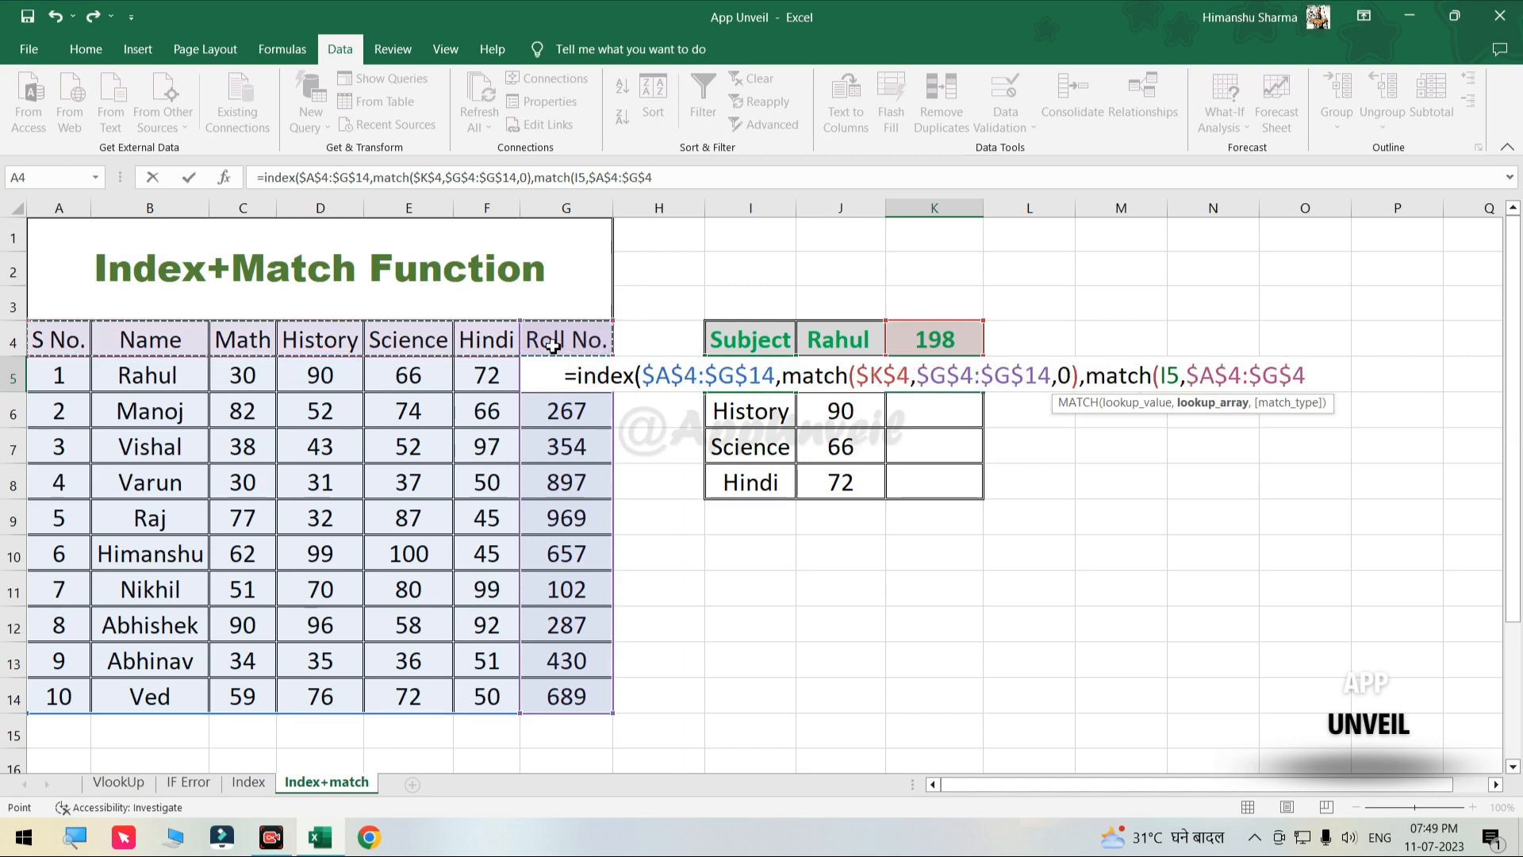
type(",")
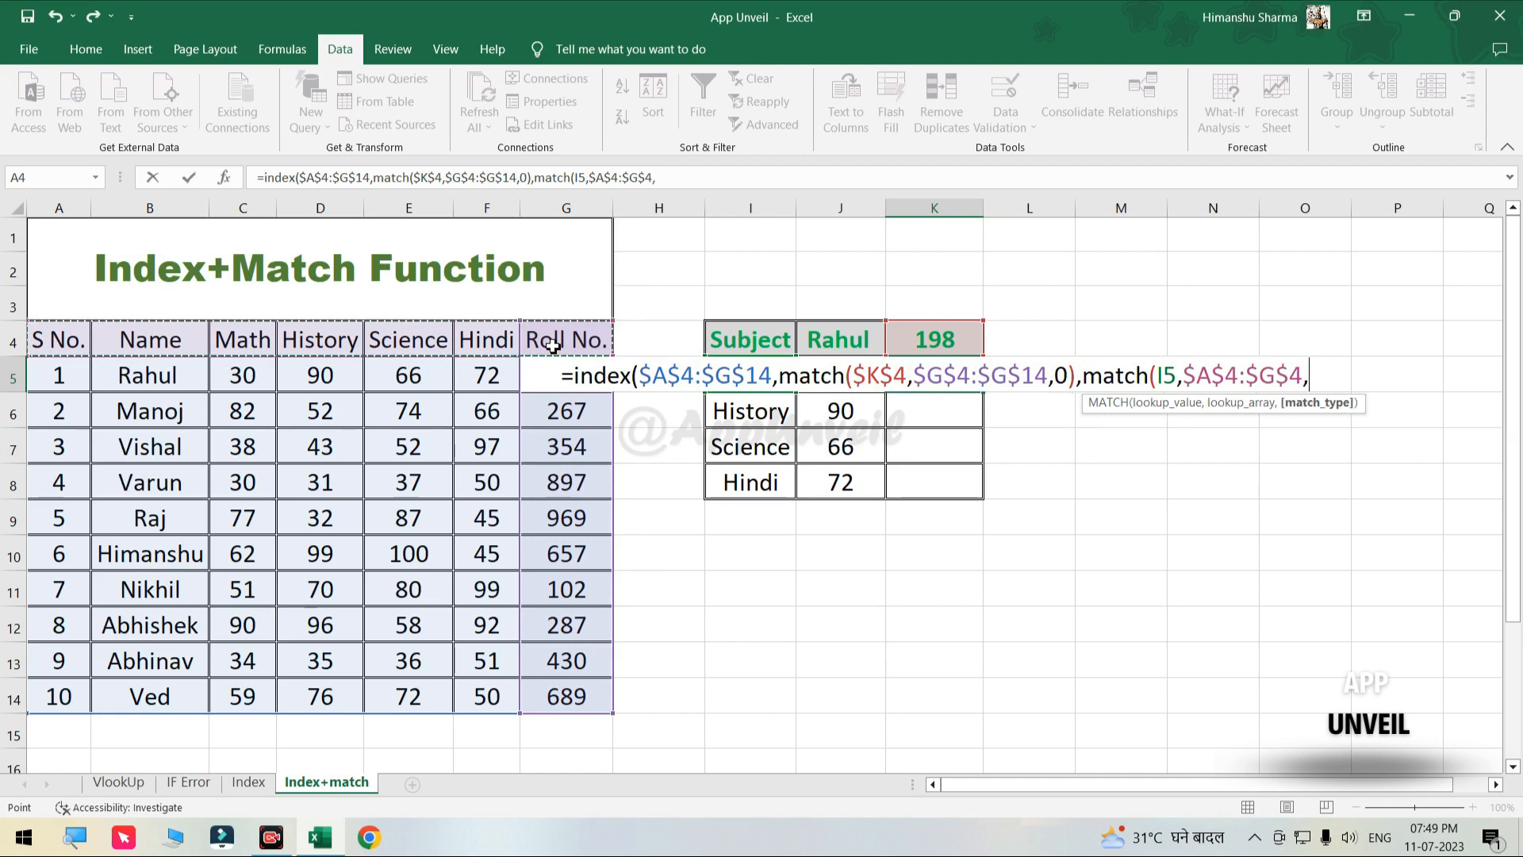
type("0")
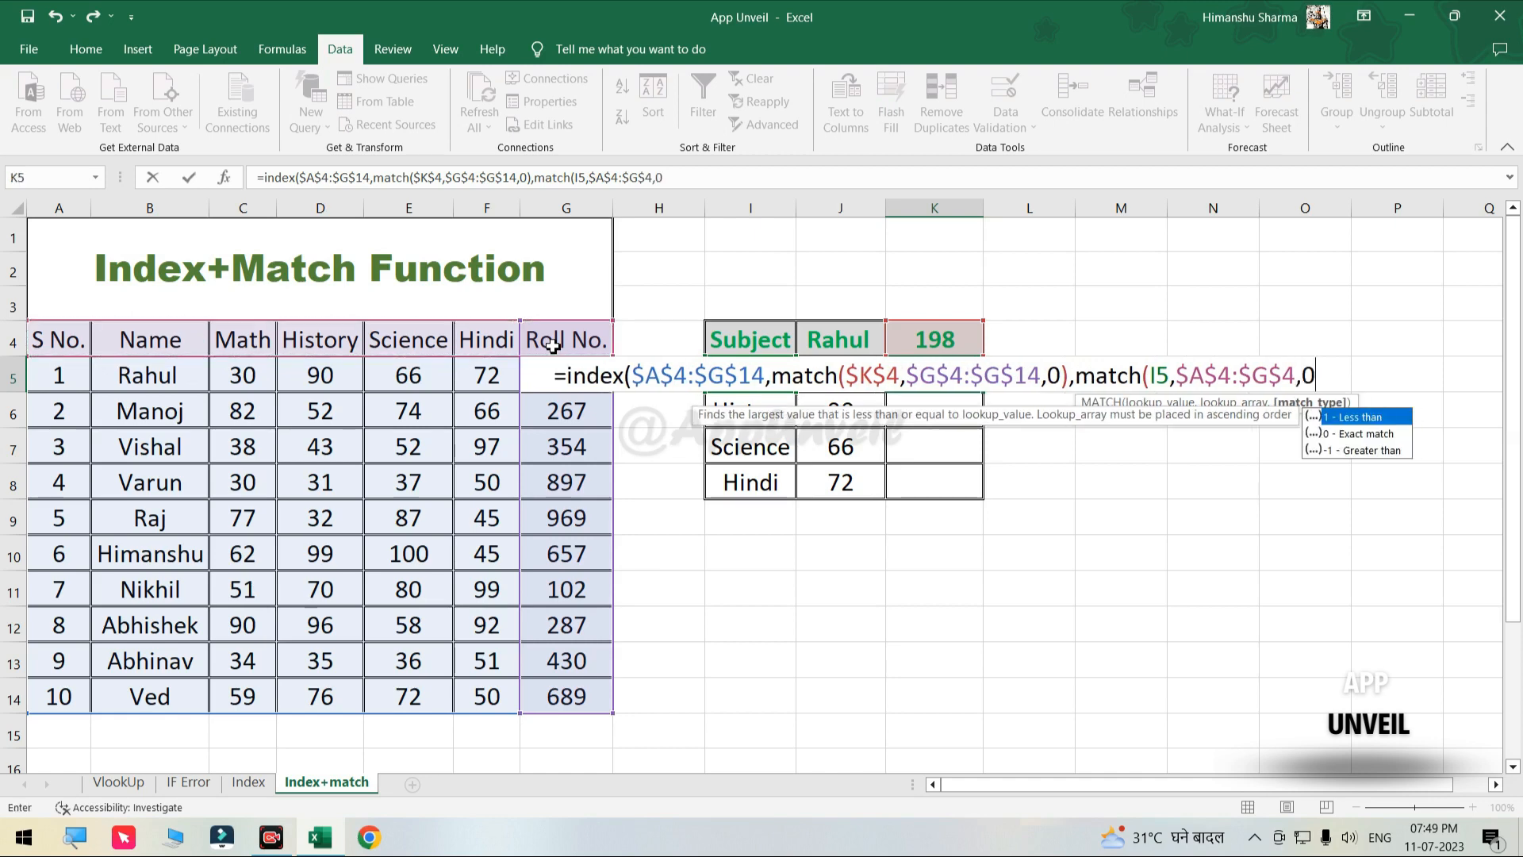
type(")")
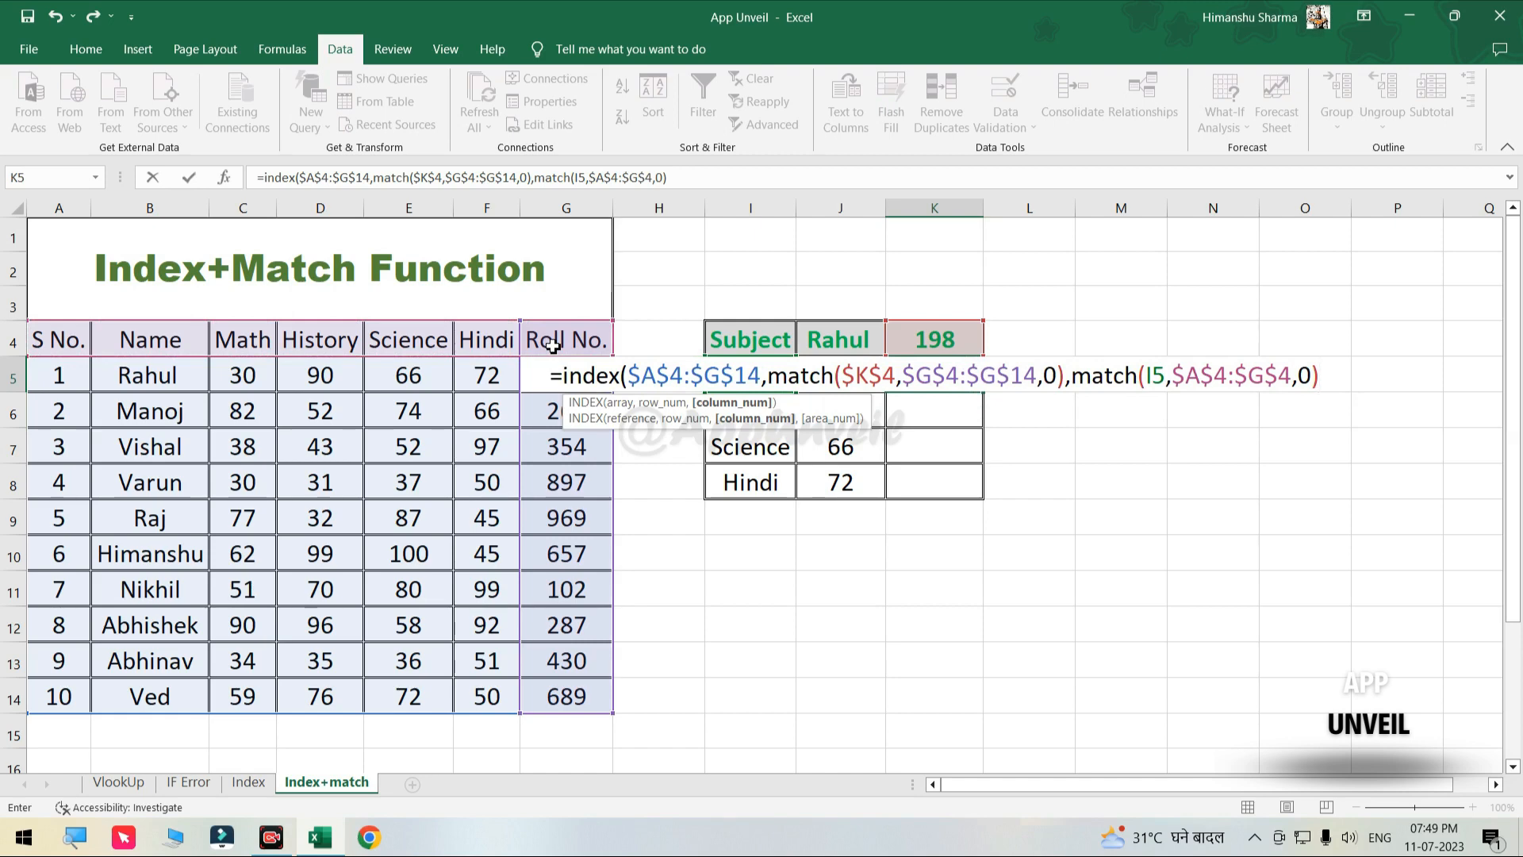
type(")")
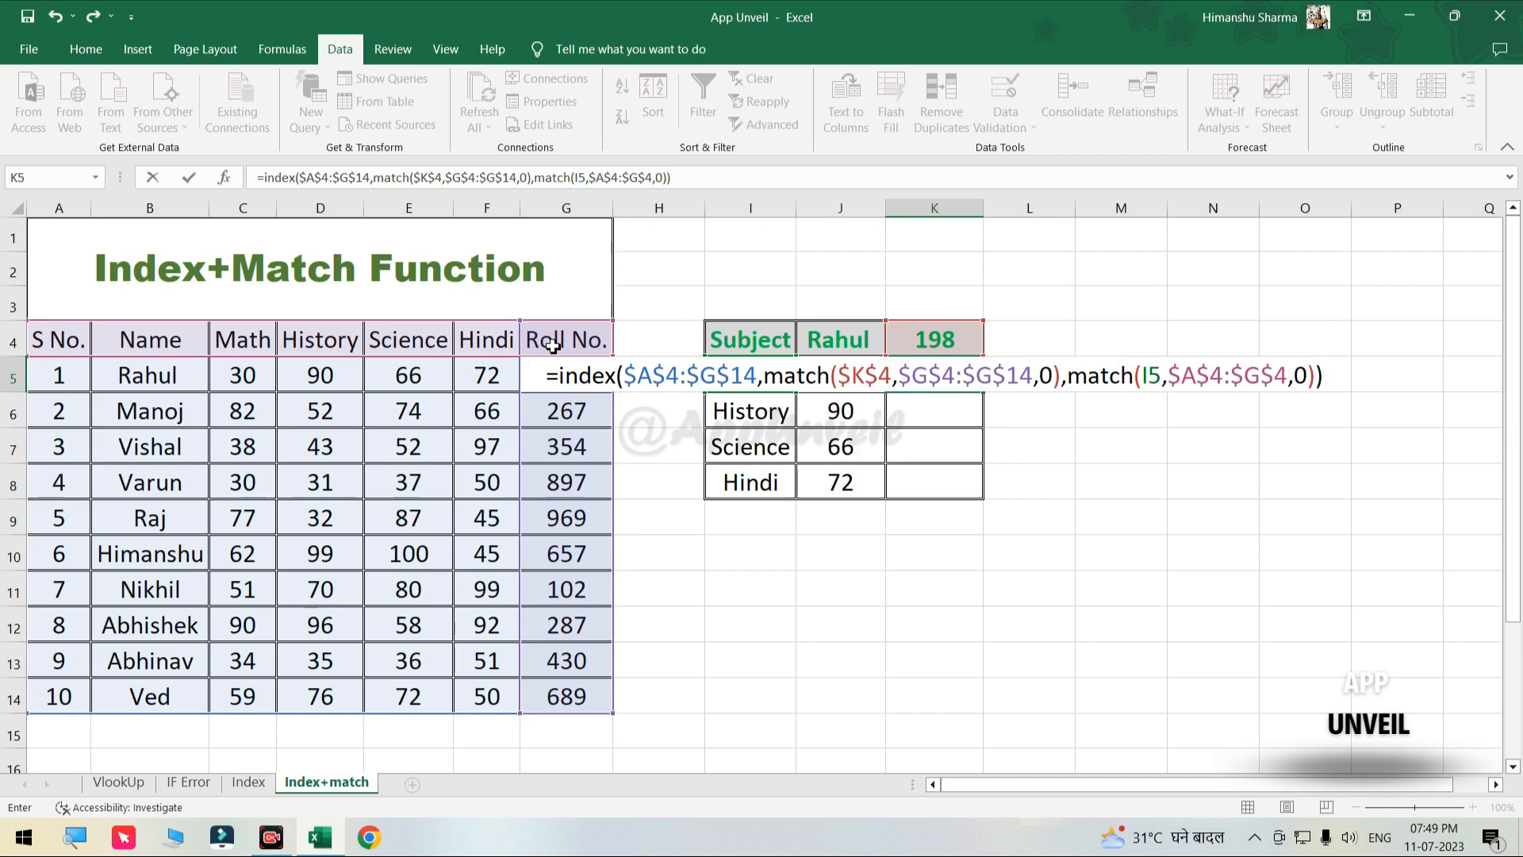
key("Return")
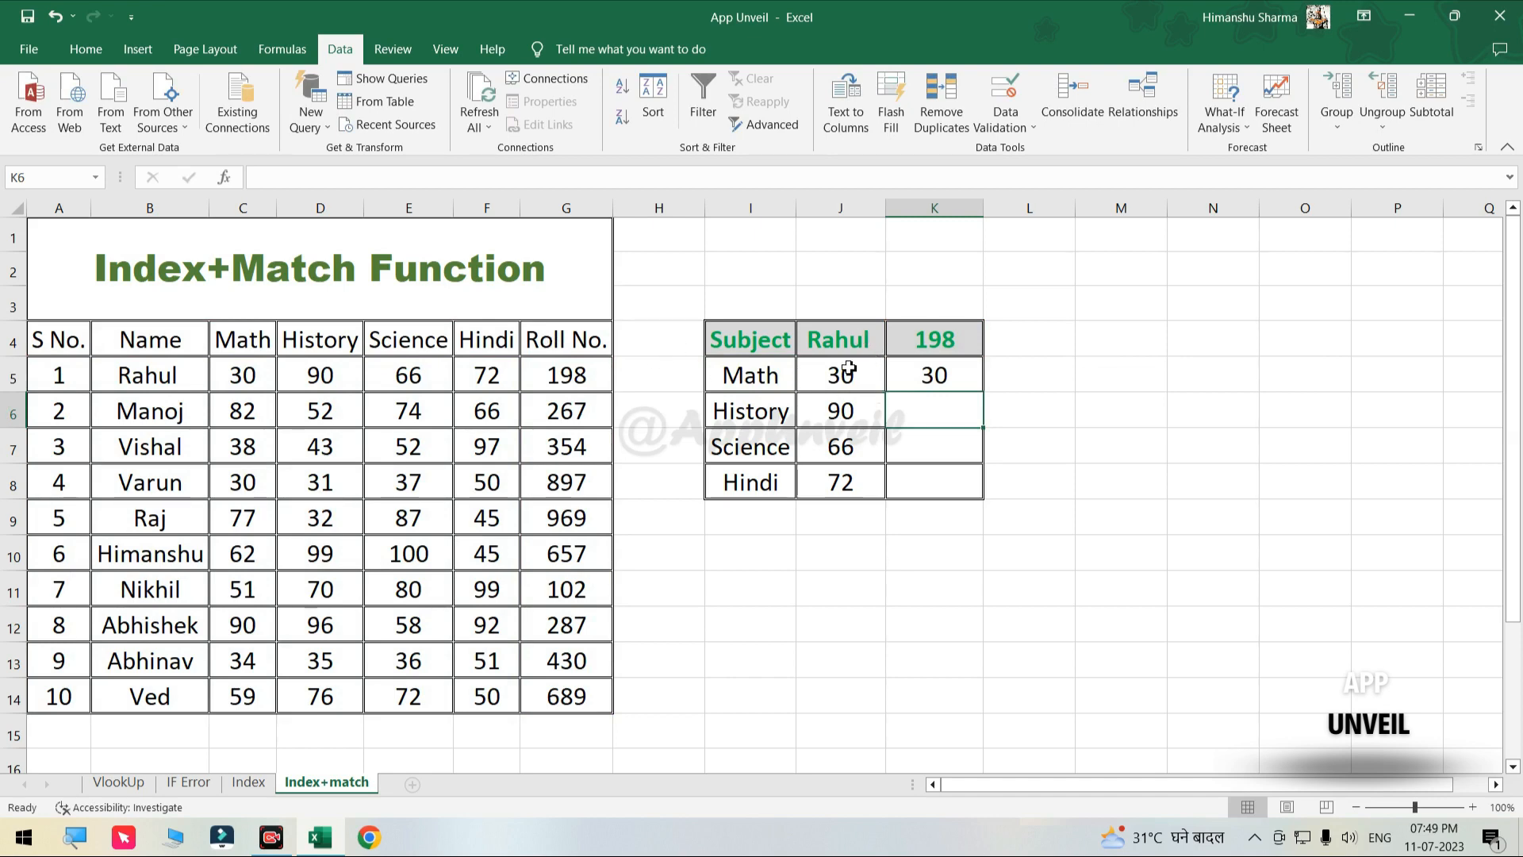
Check the selected name against its roll number in the table, and fill the K5 formula down through K8.
left_click(847, 336)
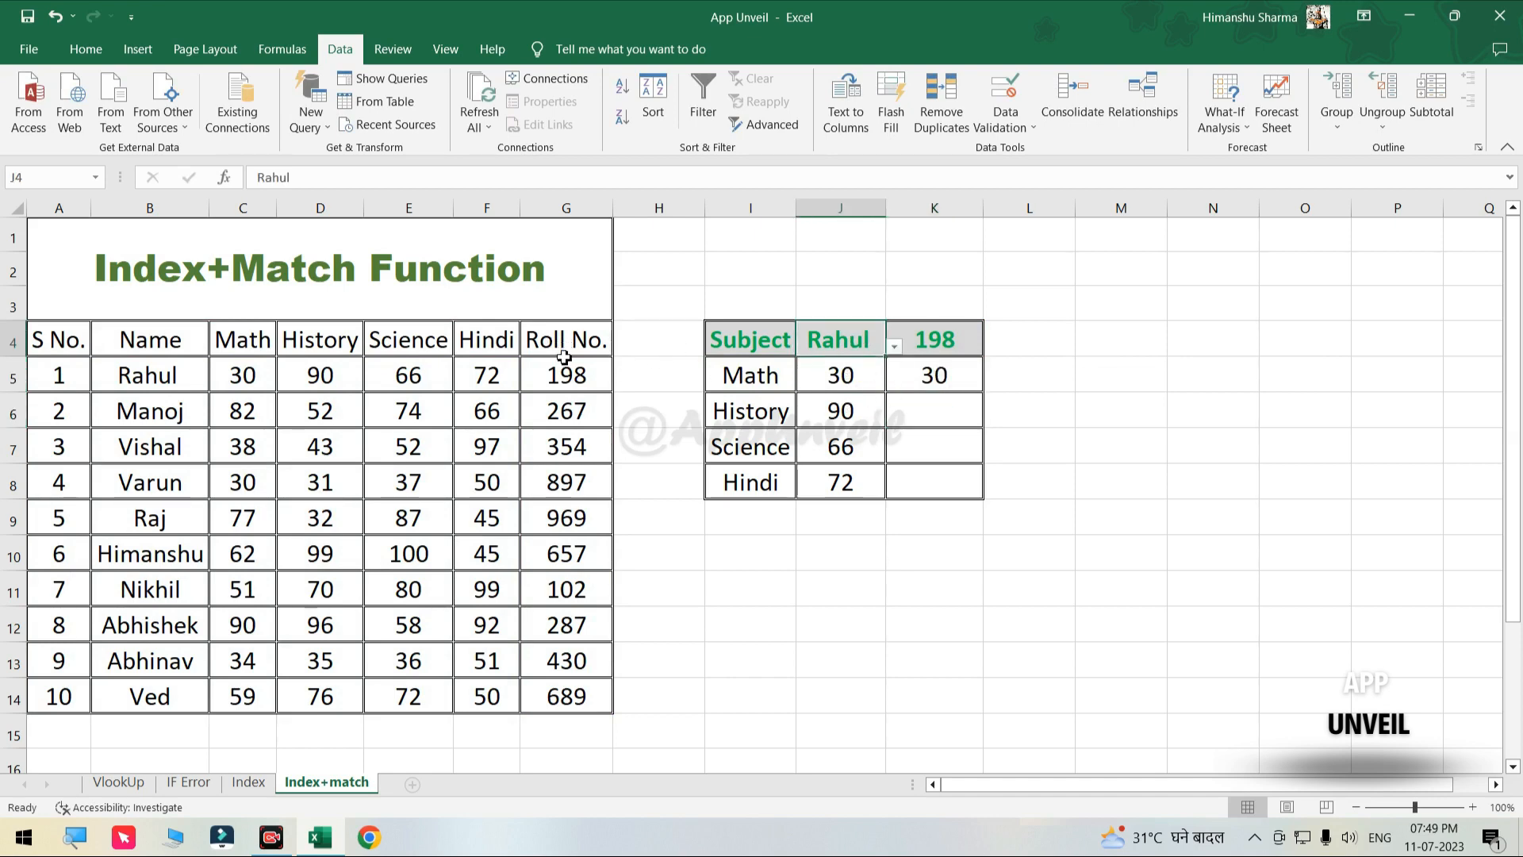
left_click(573, 383)
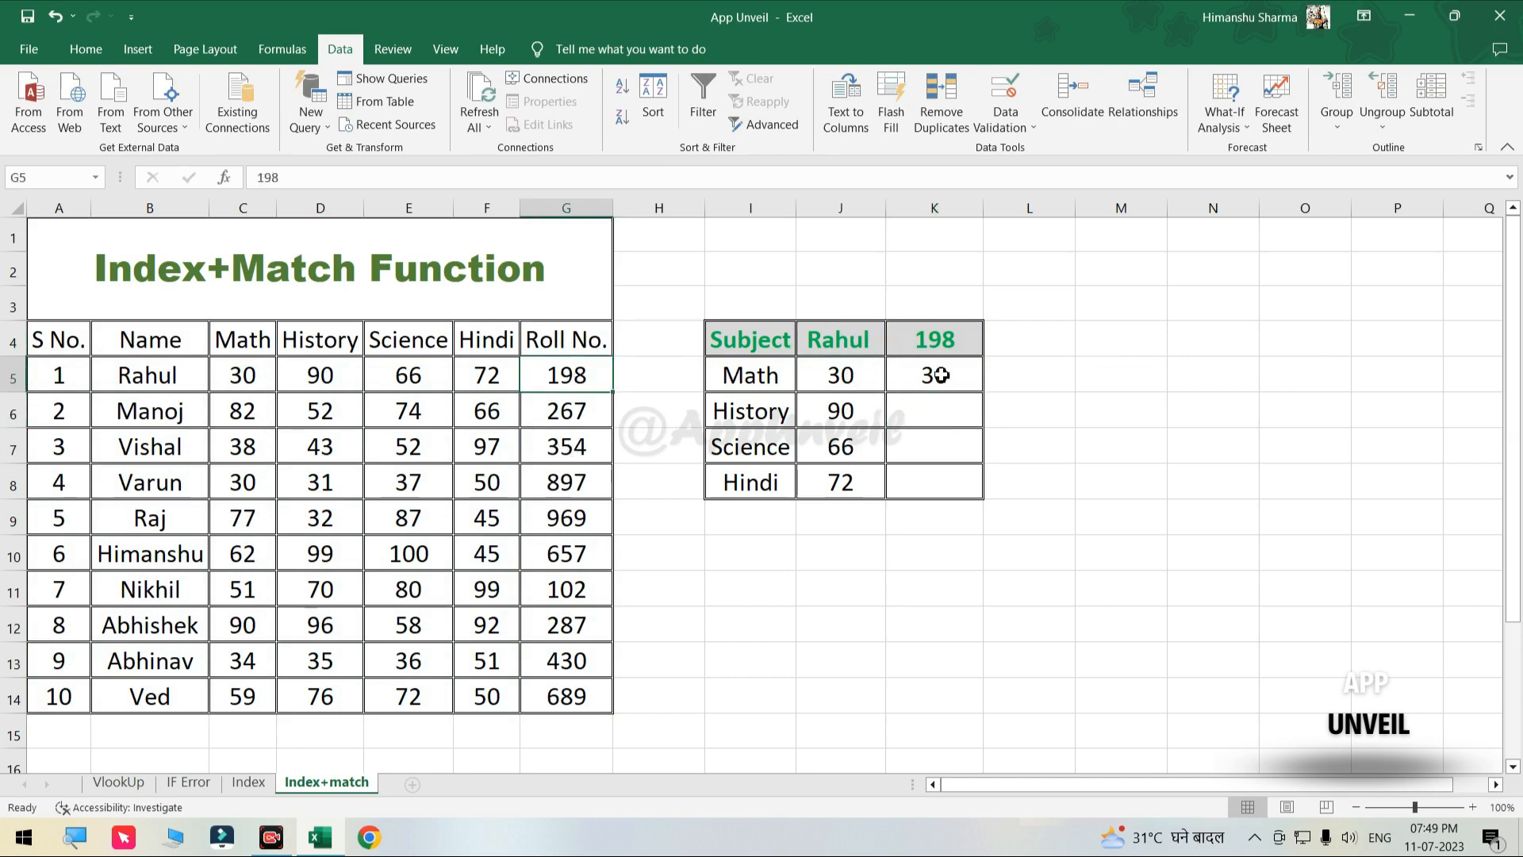
left_click(939, 377)
left_click_drag(984, 393, 987, 492)
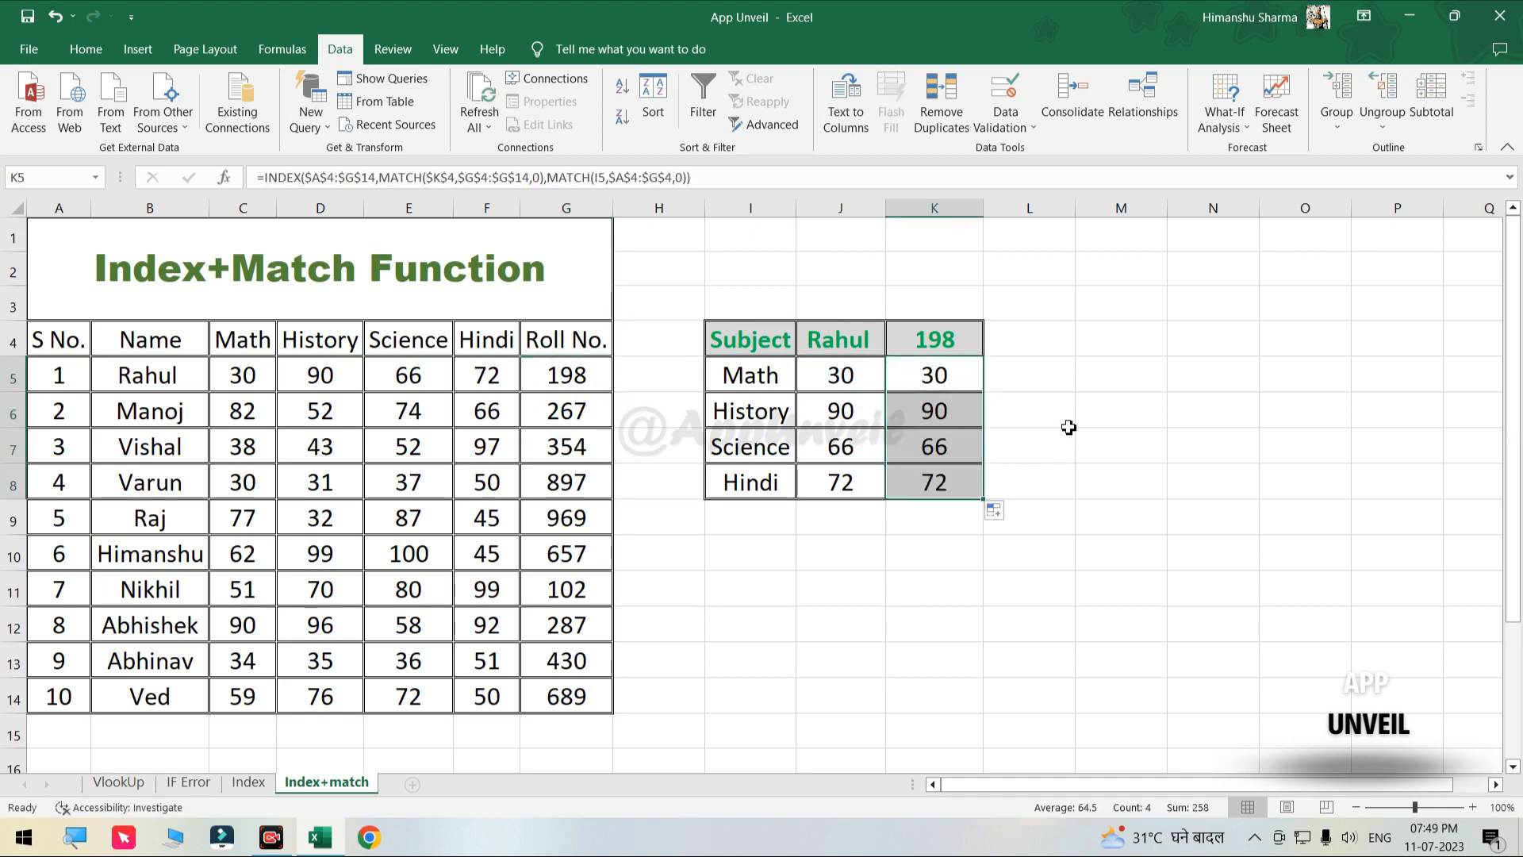
Choose the roll number listed in G8 for K4, and compare the returned marks with row 8 of the table.
left_click(941, 341)
left_click(991, 347)
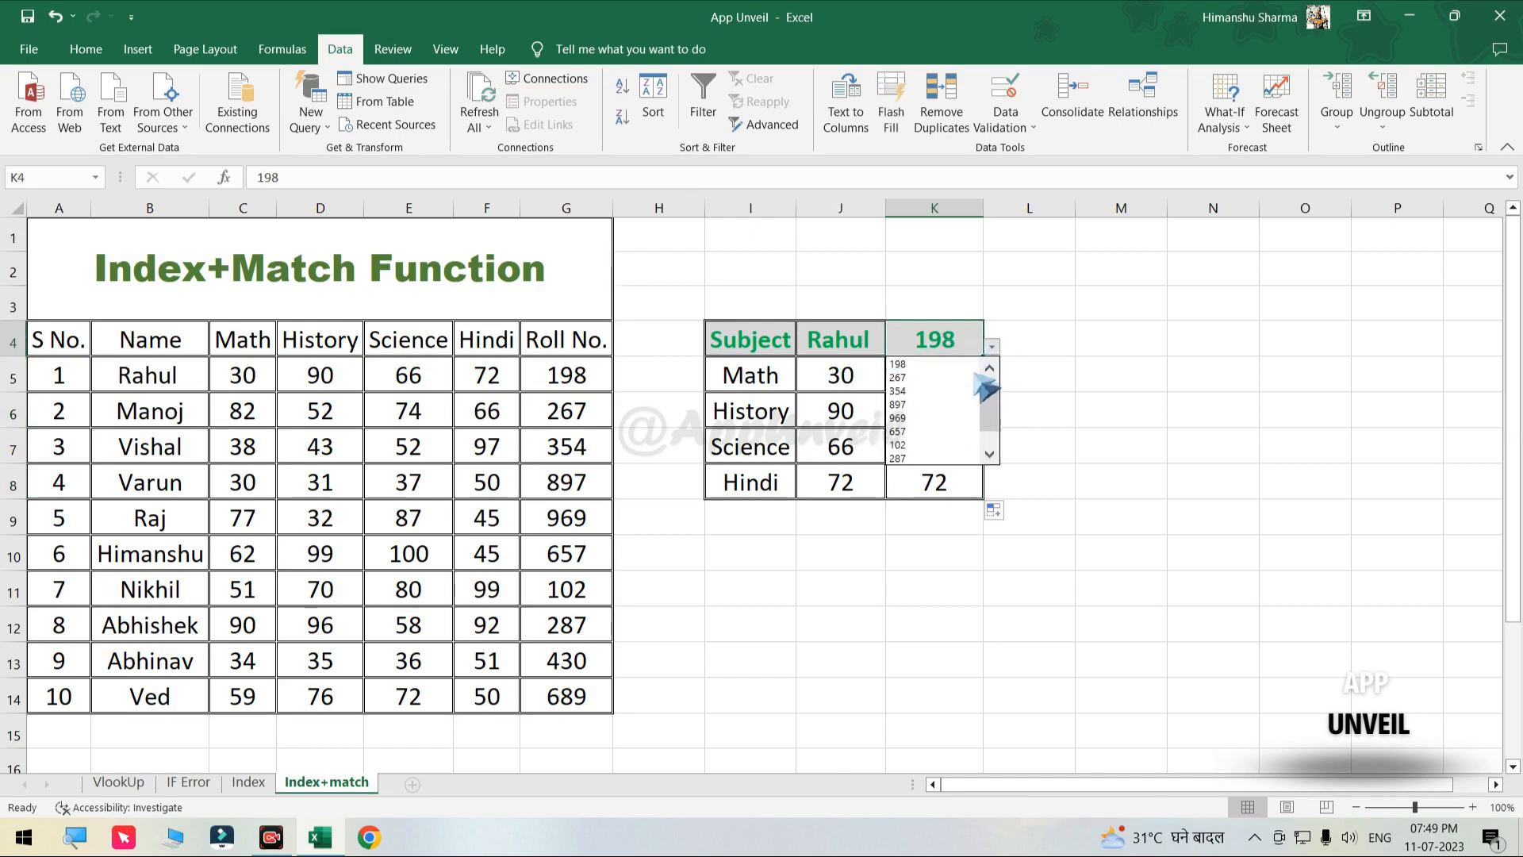
left_click(917, 405)
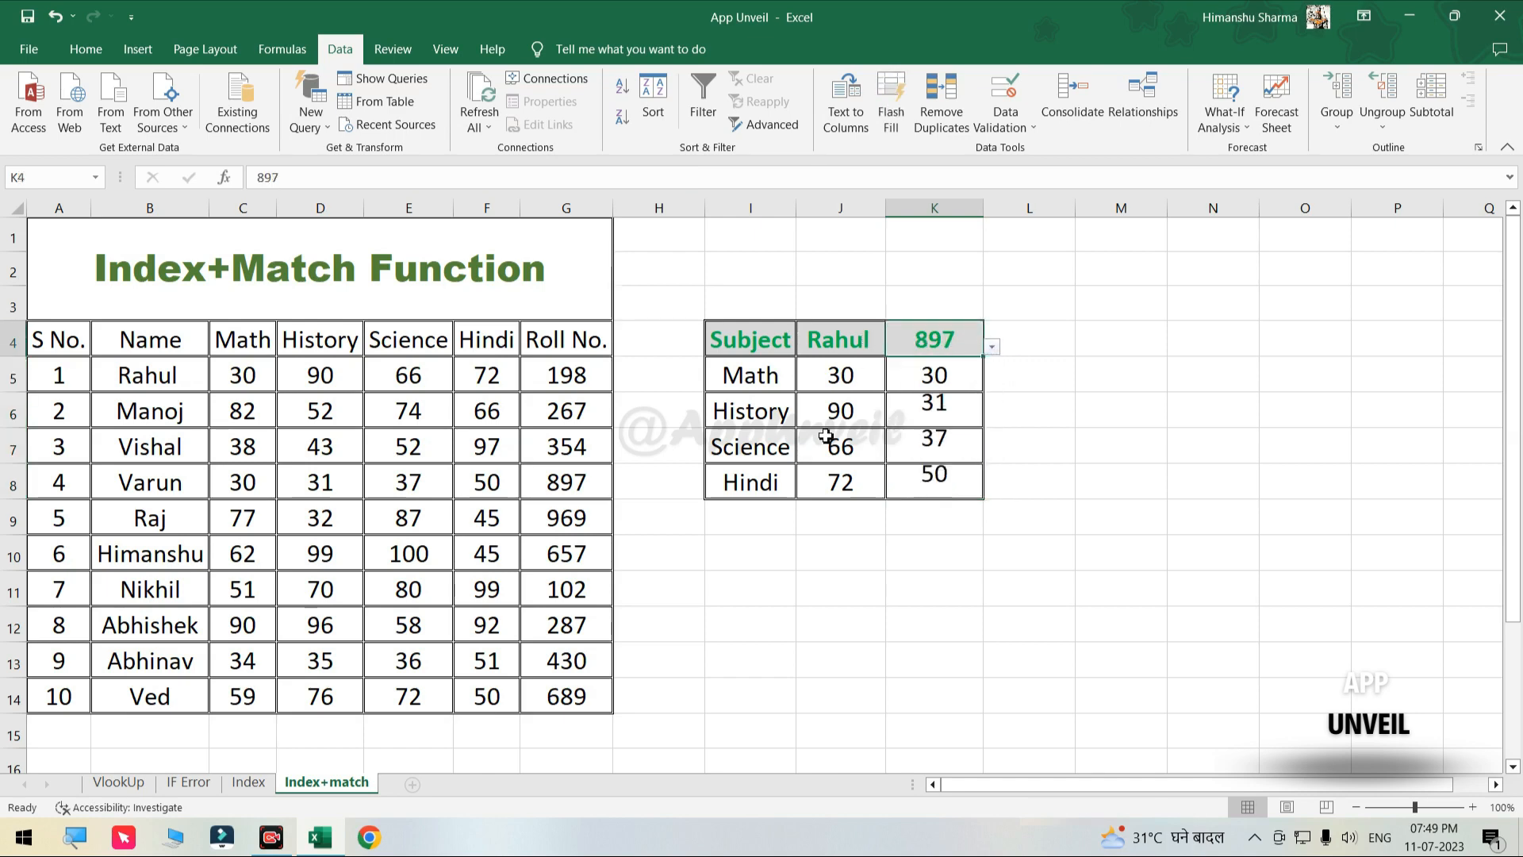
left_click_drag(154, 490, 571, 483)
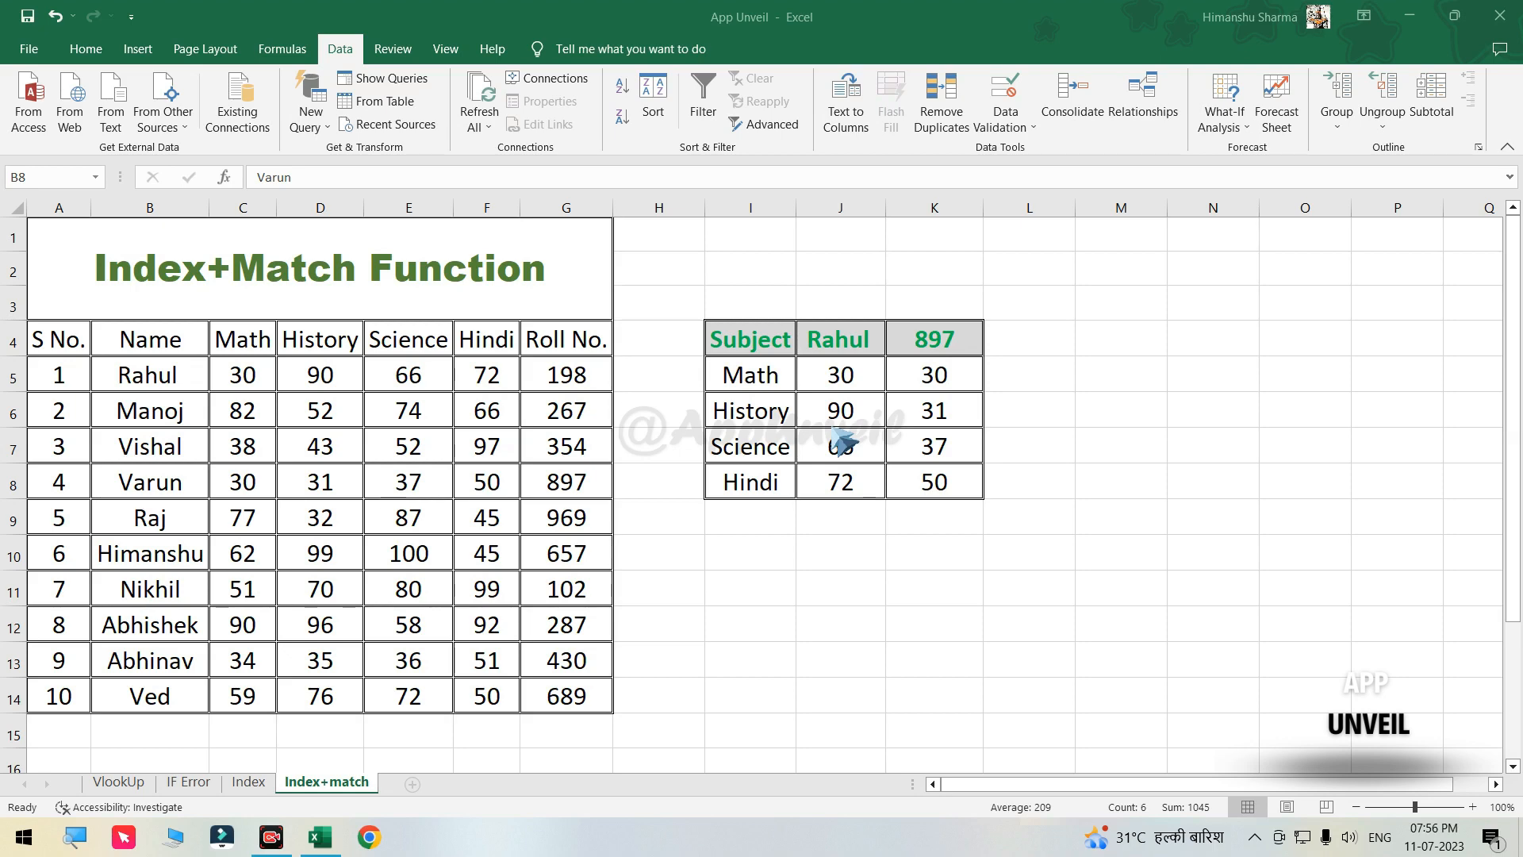
Label cells I10 and I11 as "1 Match" and "2 Match" below the lookup table.
left_click(768, 552)
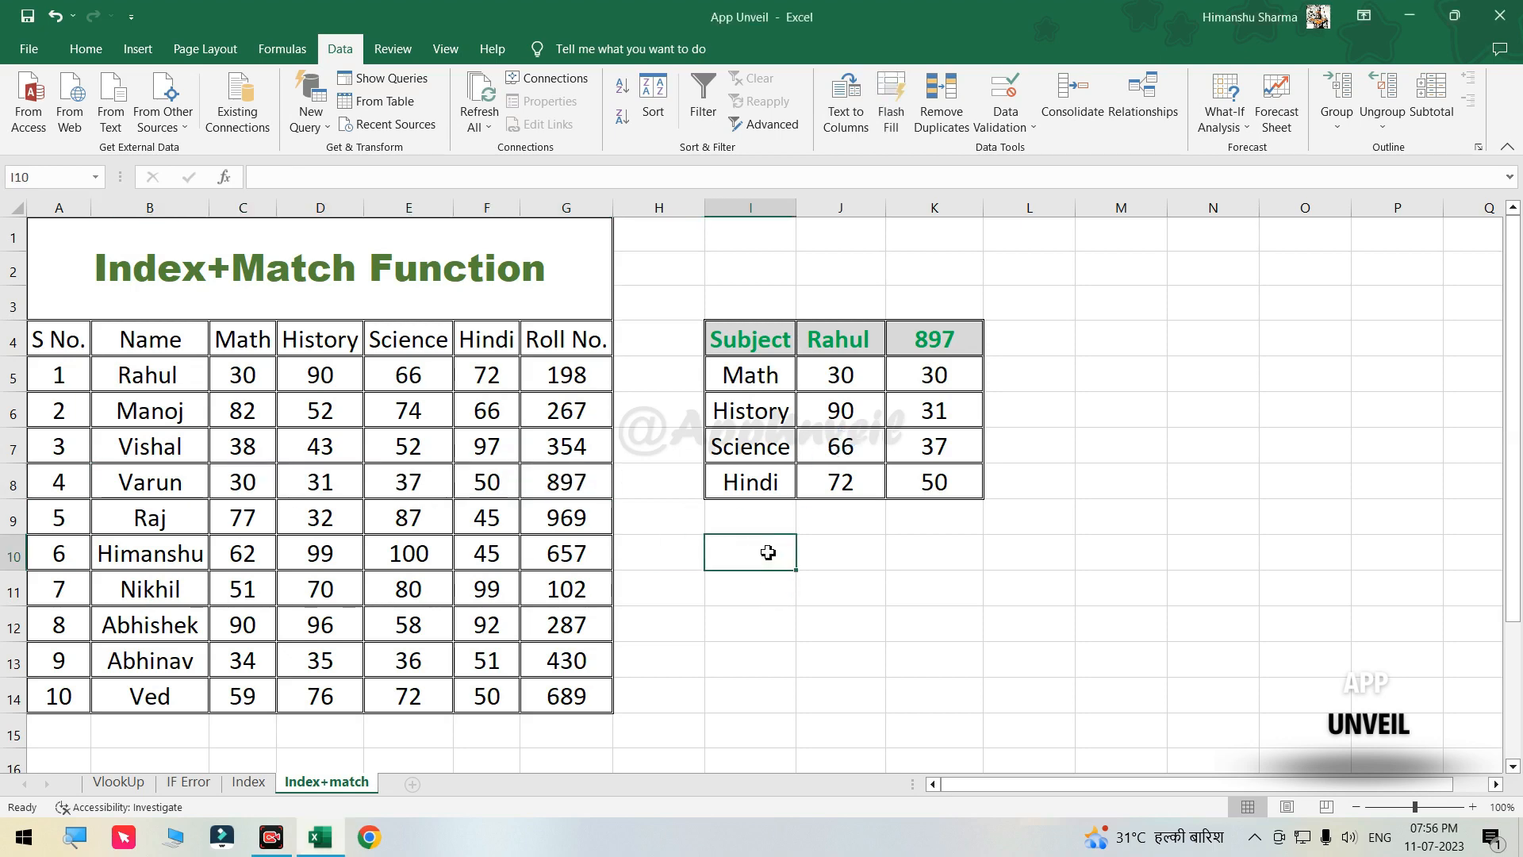
type("1")
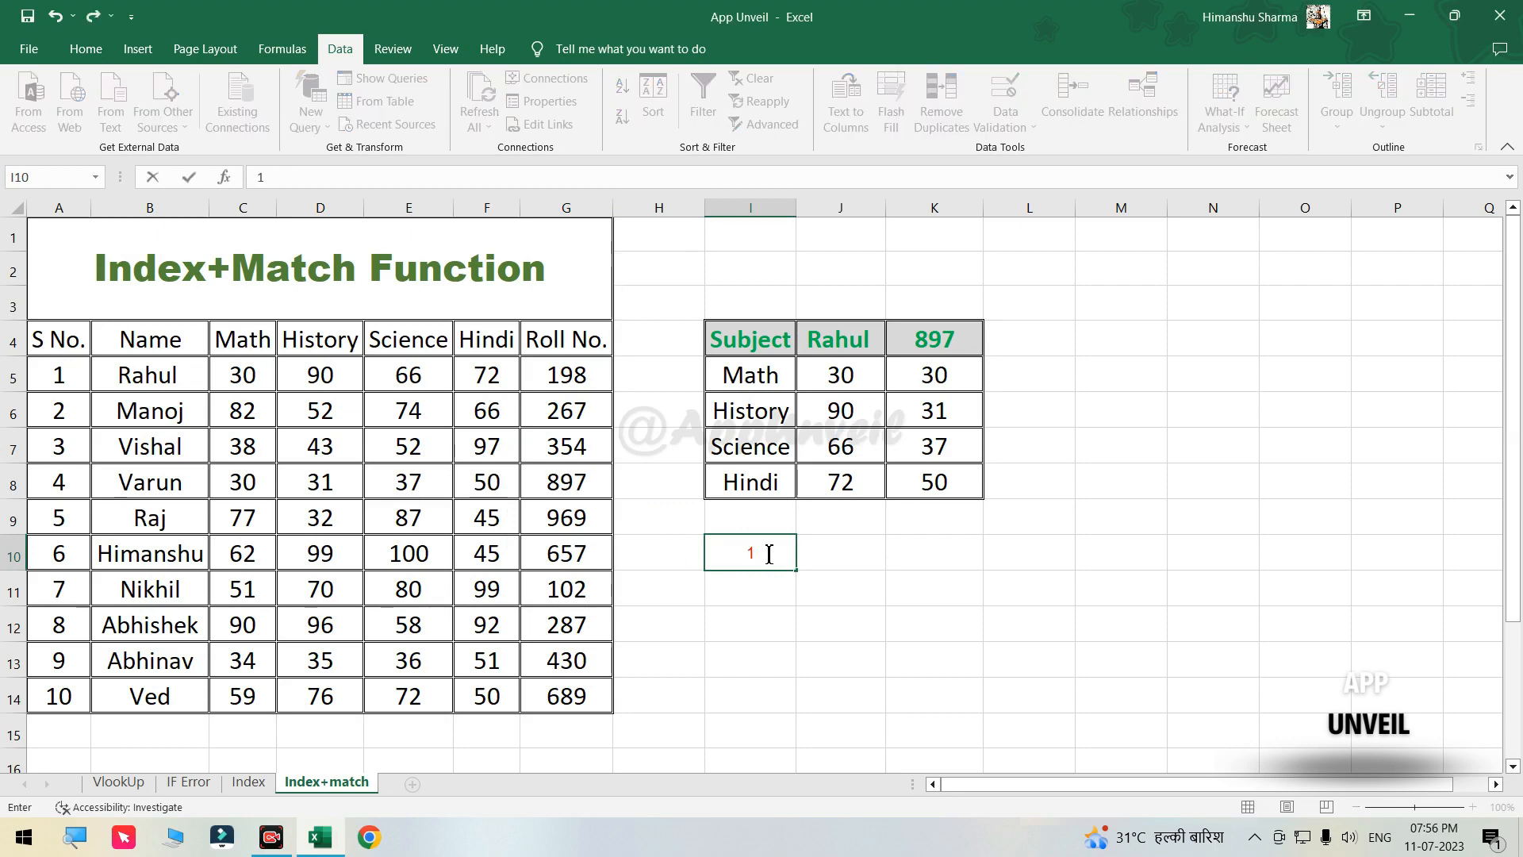
type(" Match")
key("Return")
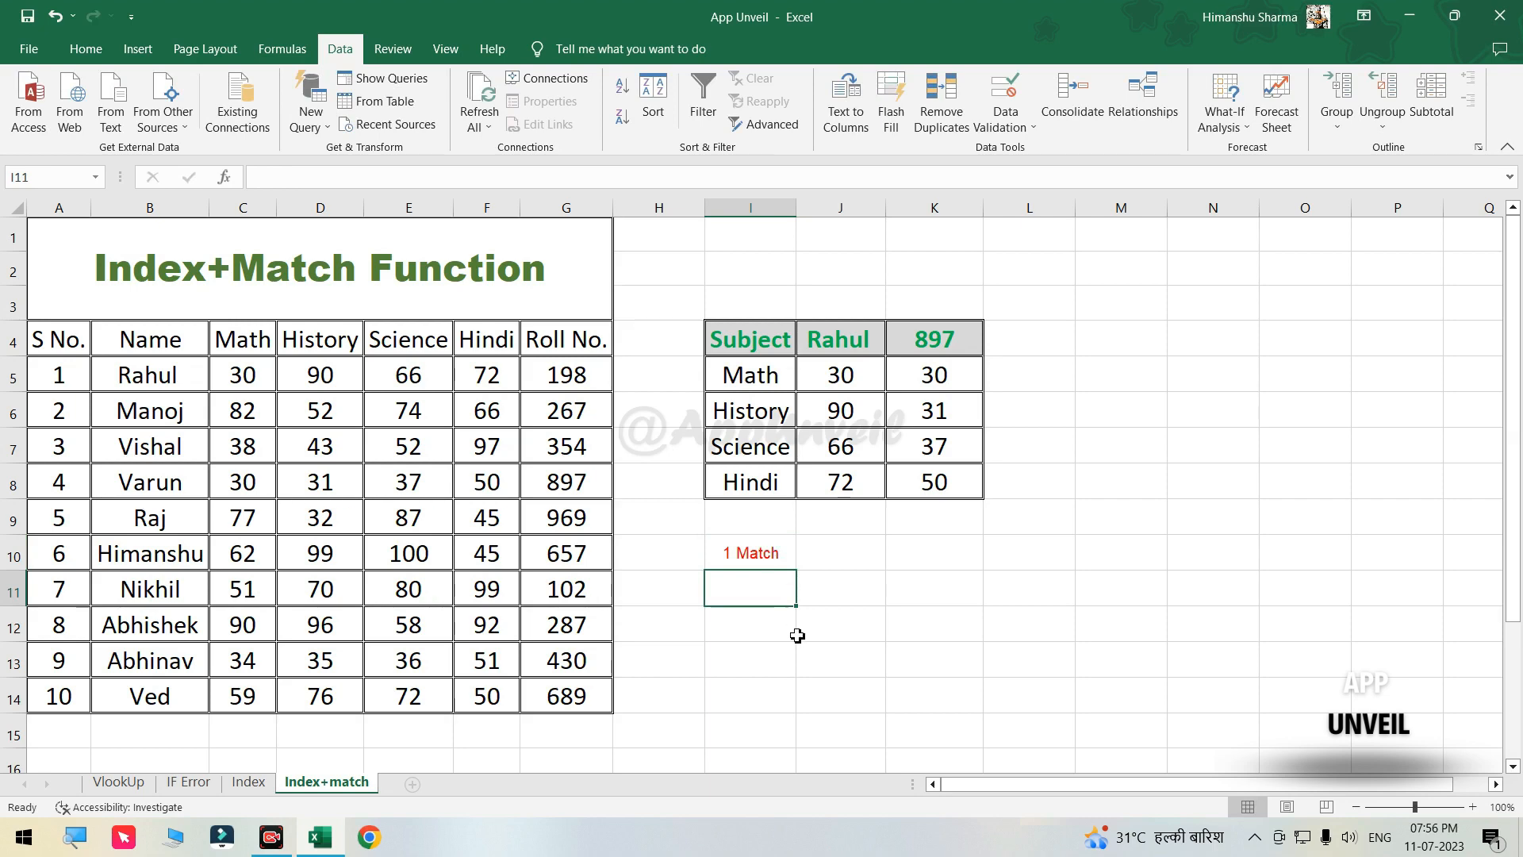
type("2 M")
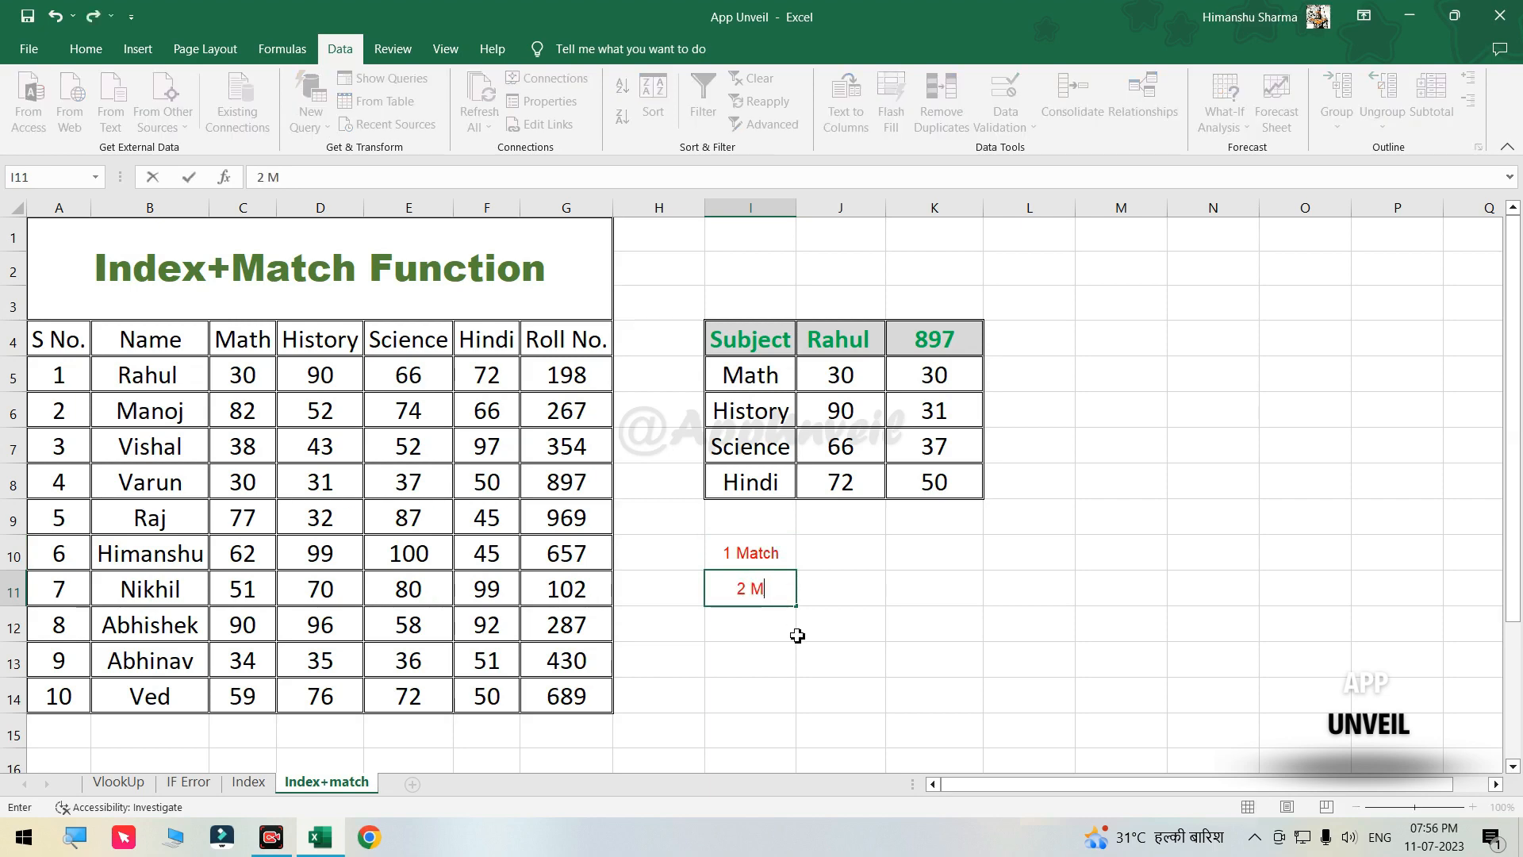
type("atch")
left_click(832, 623)
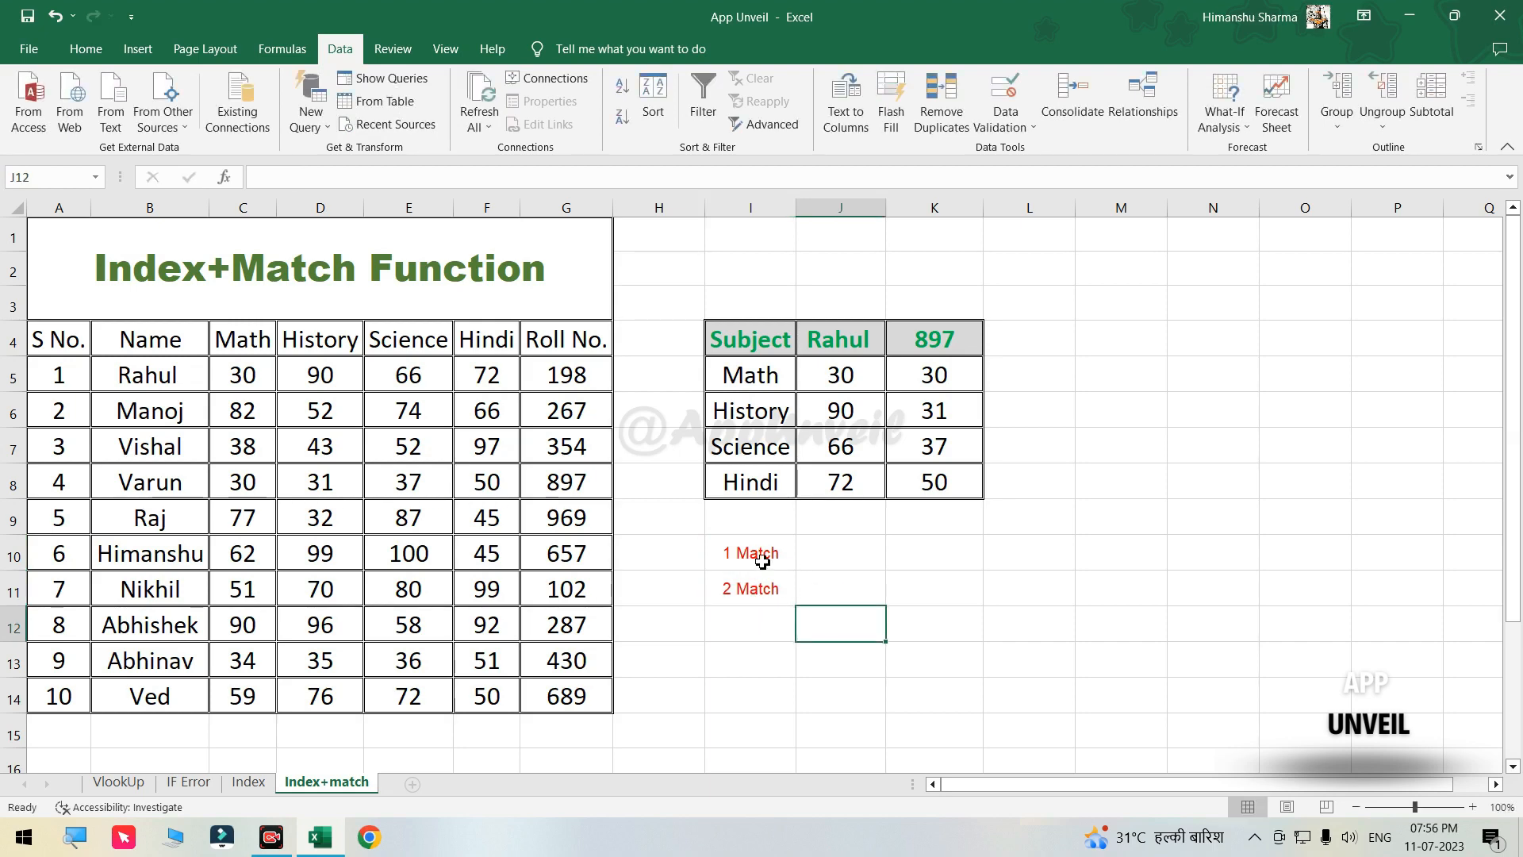
In J10, enter a MATCH formula that finds J4 in the name column B4:B14 with match type 0.
left_click(757, 600)
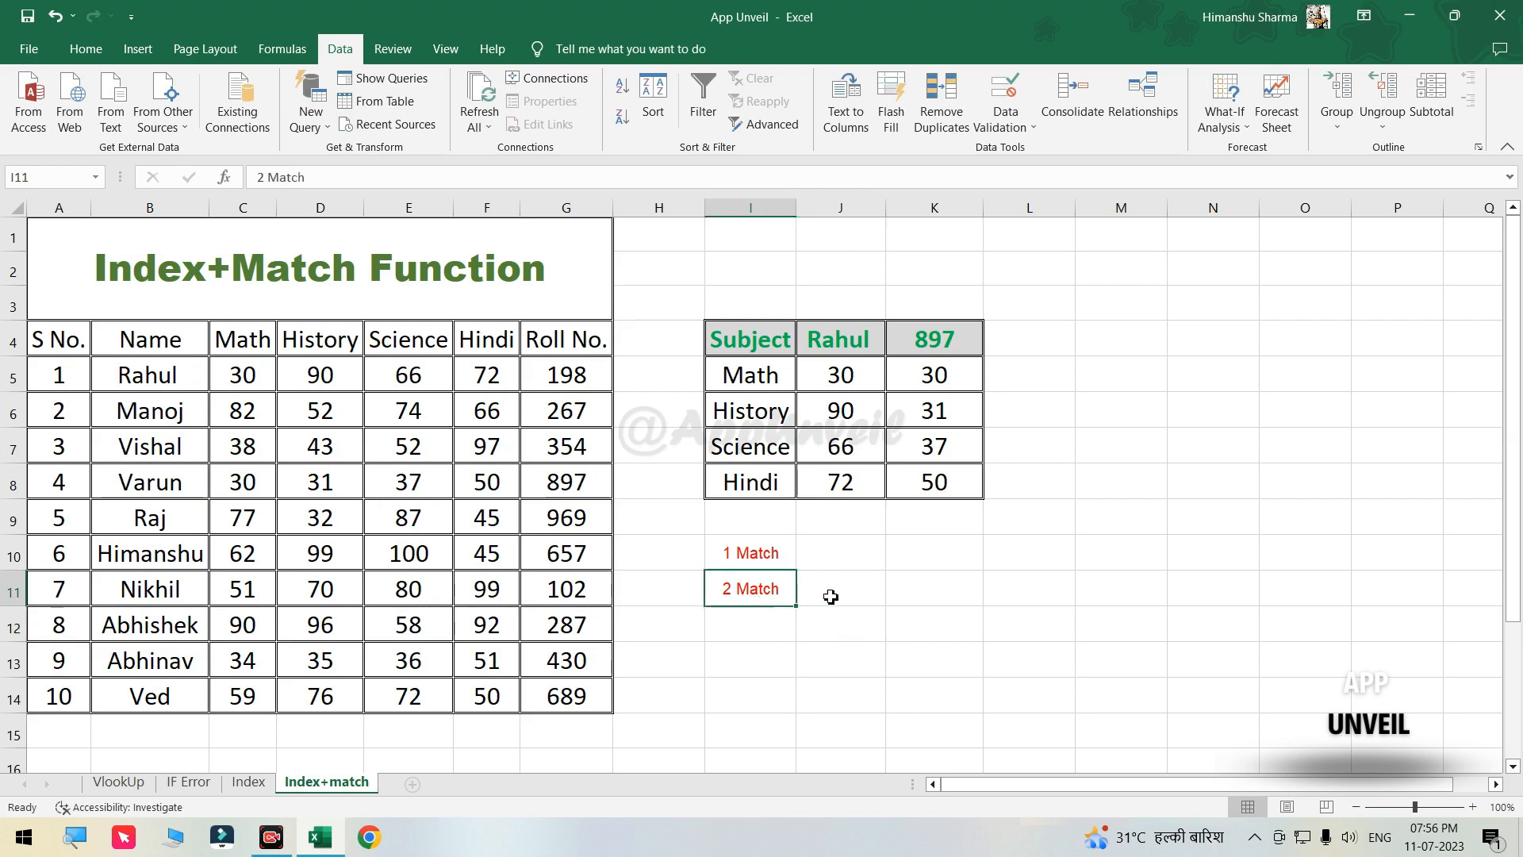
left_click(825, 550)
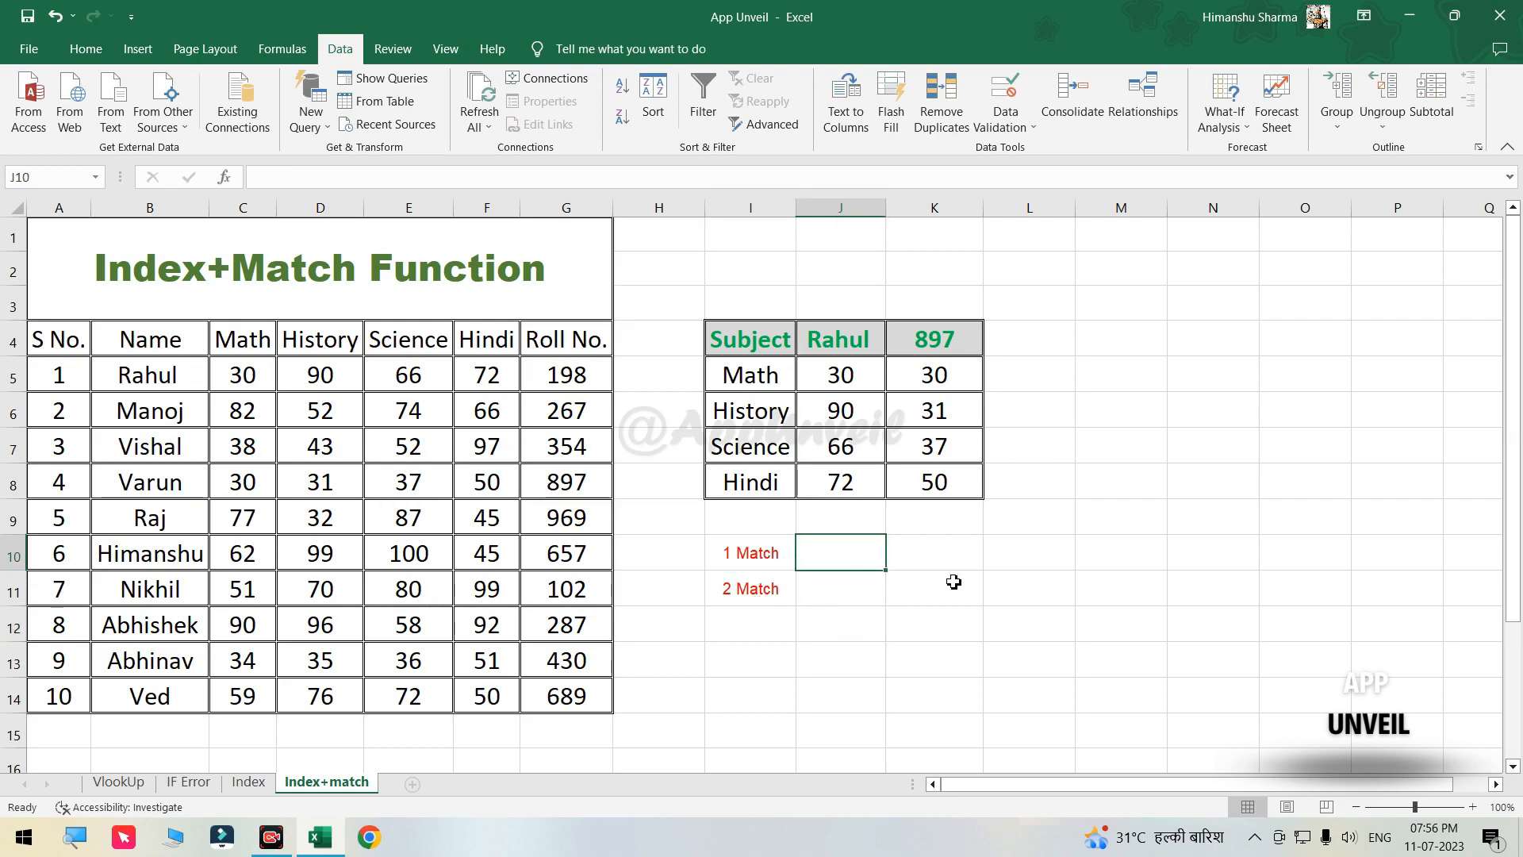
type("=")
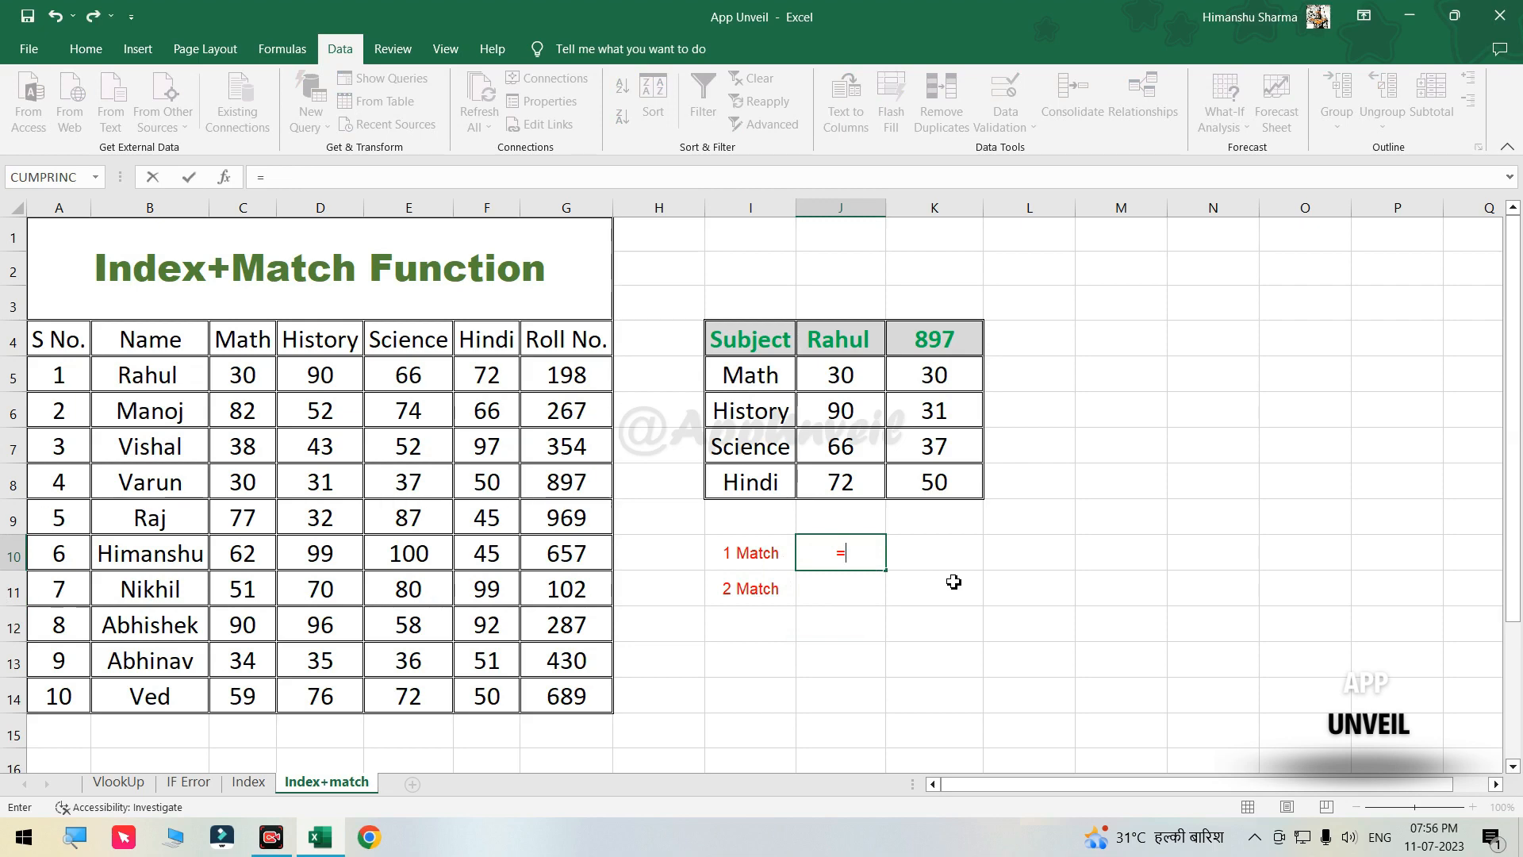
type("mat")
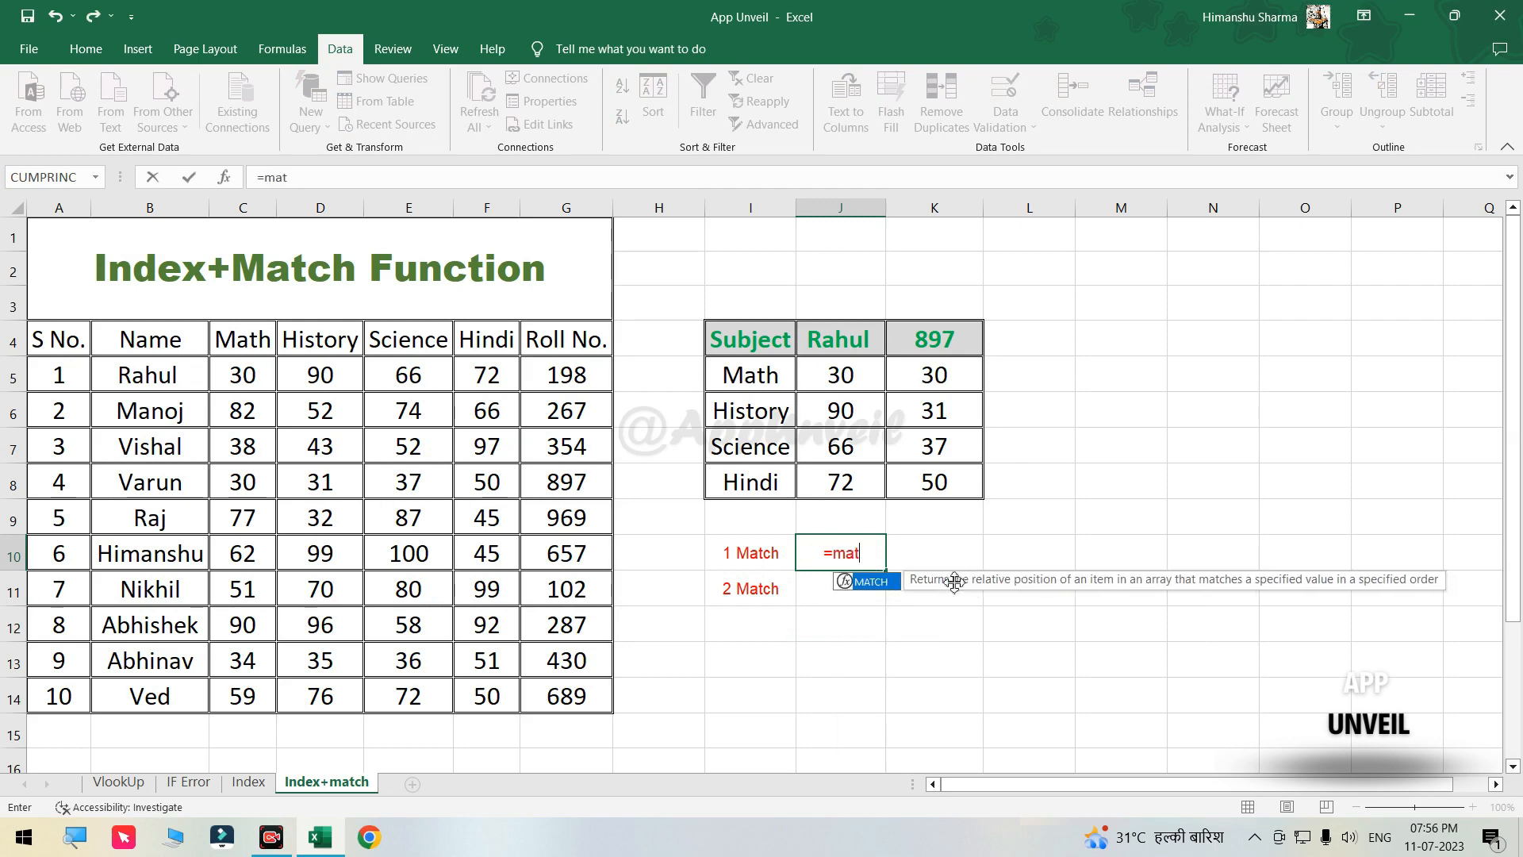
type("ch")
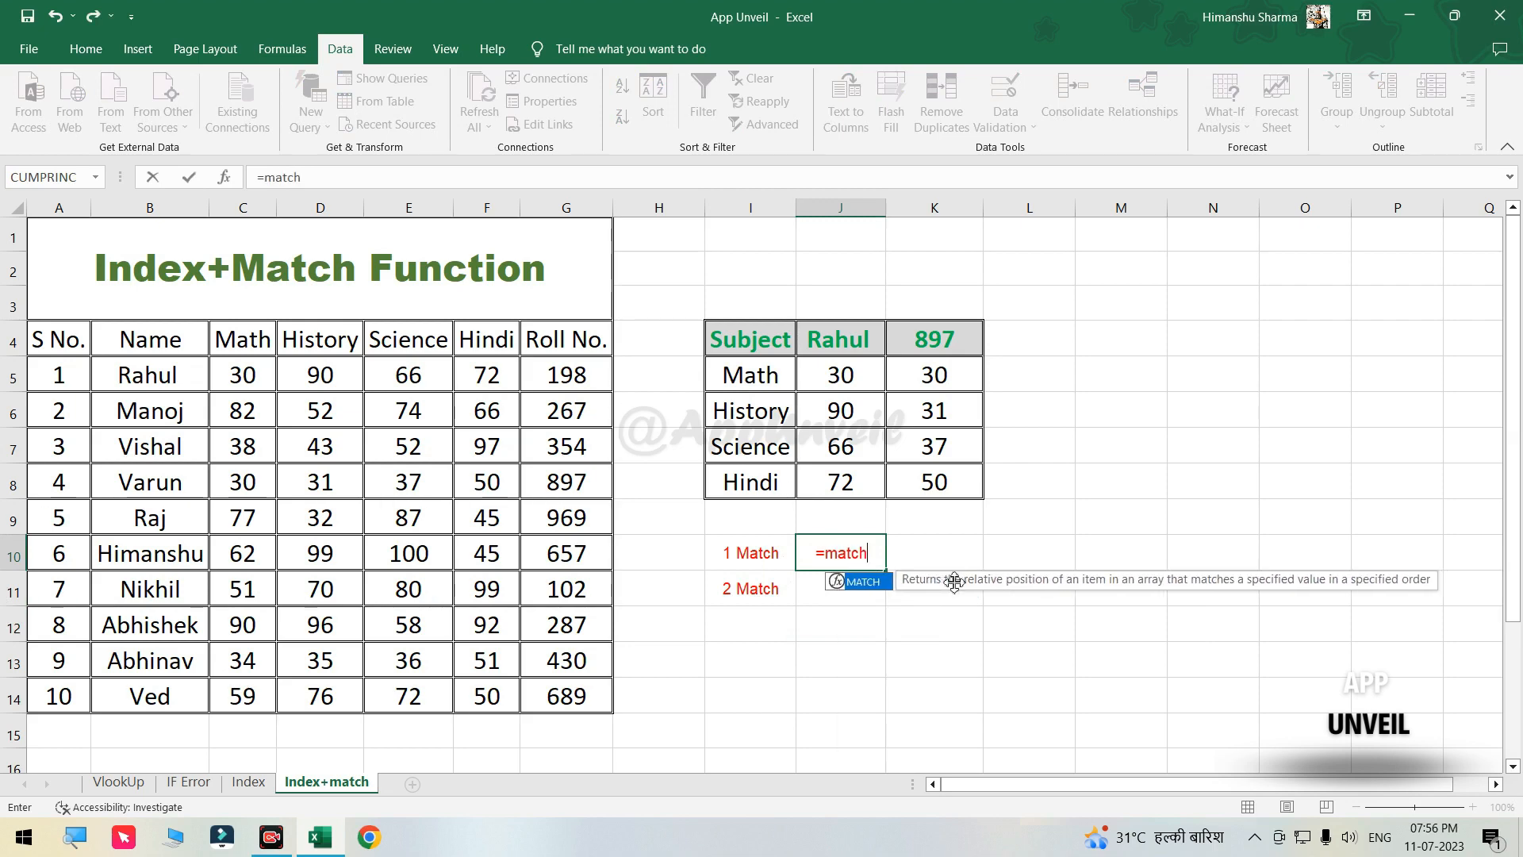
type("(")
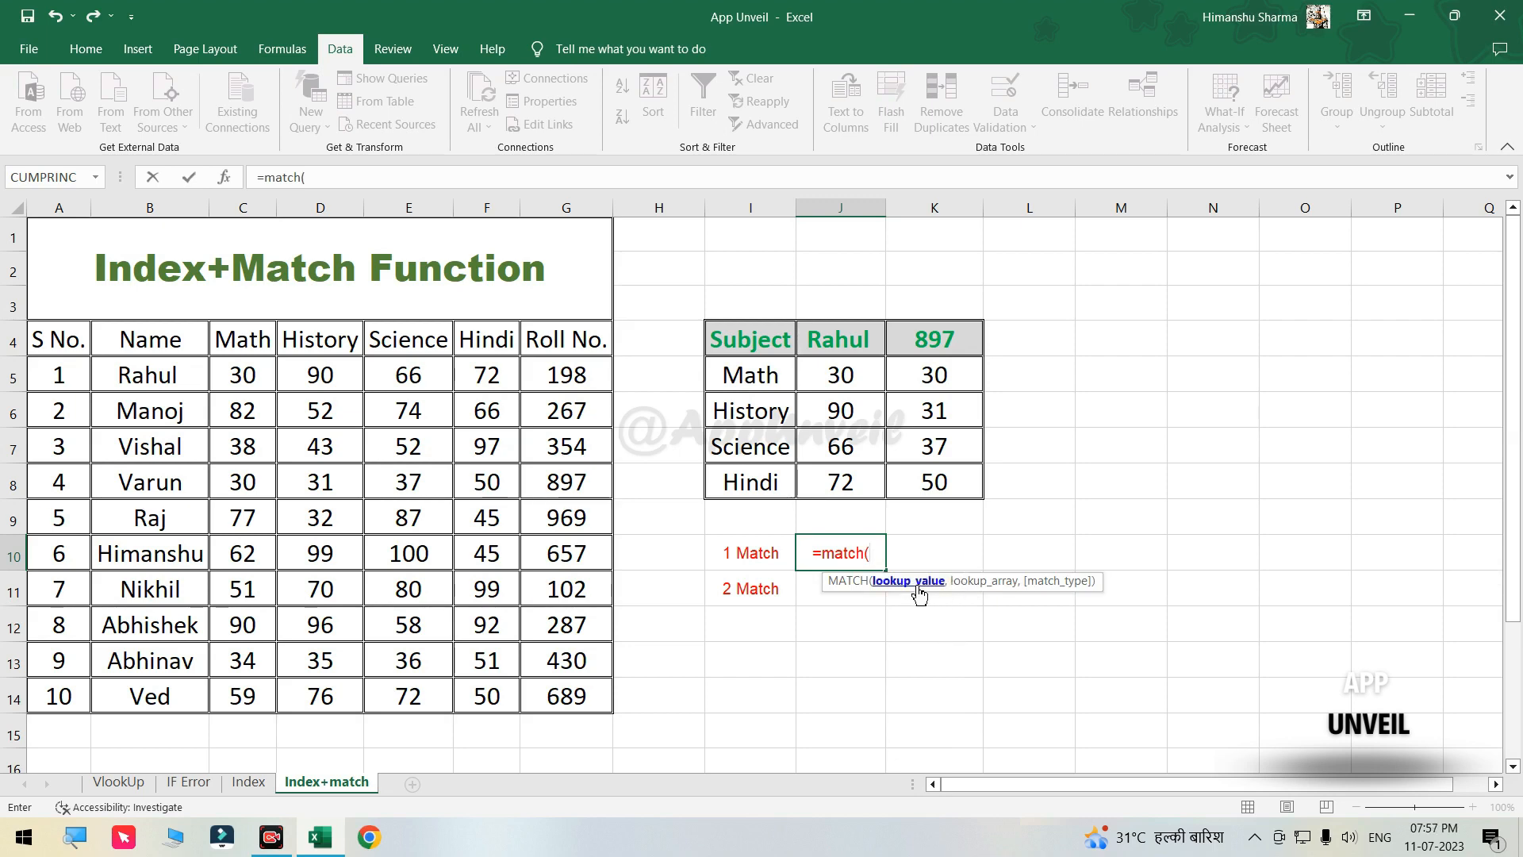
left_click(851, 342)
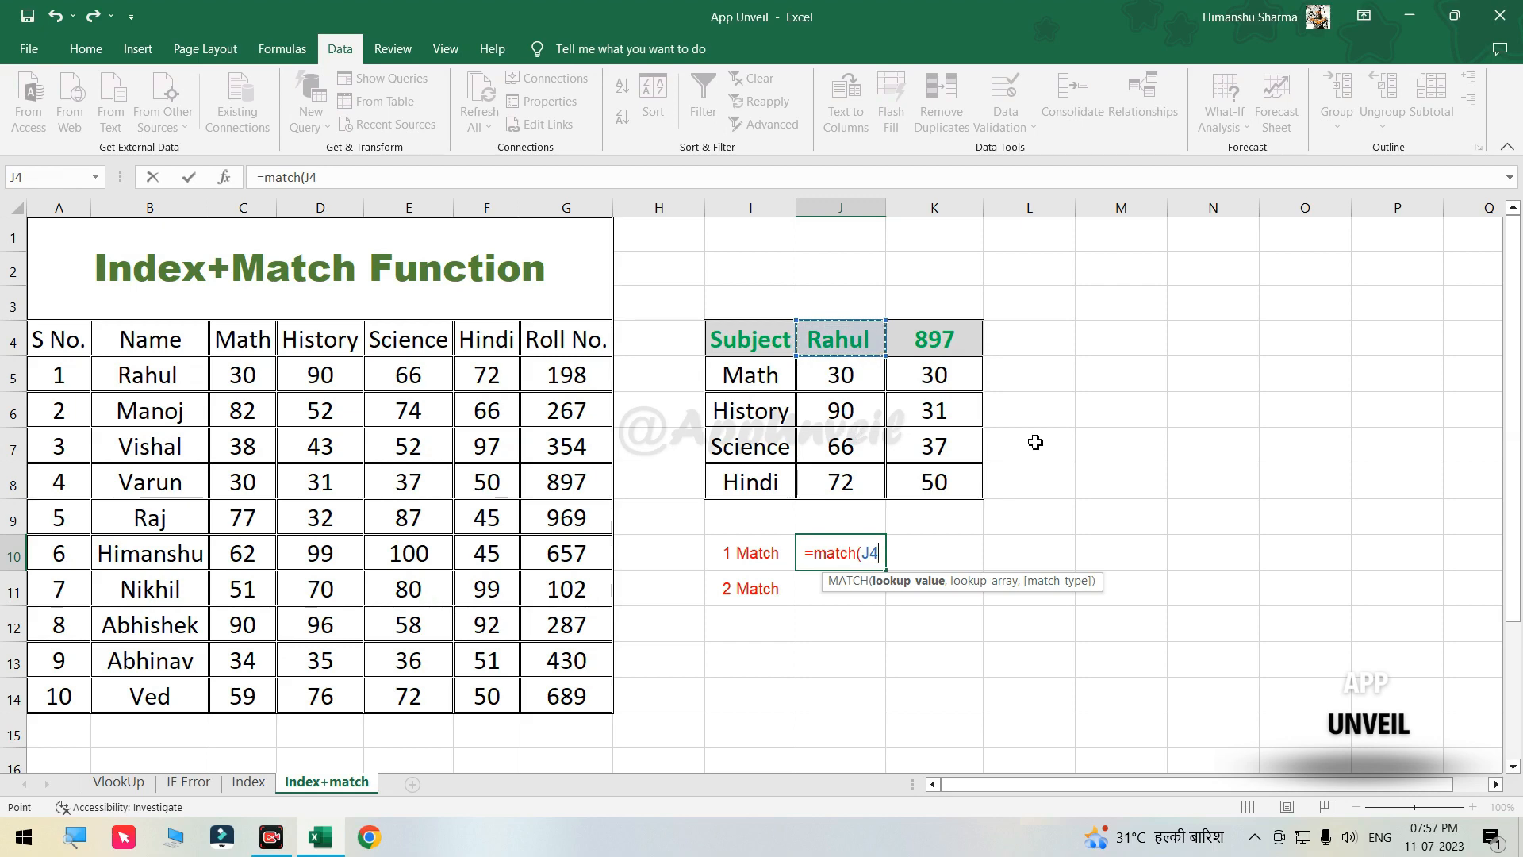
type(",")
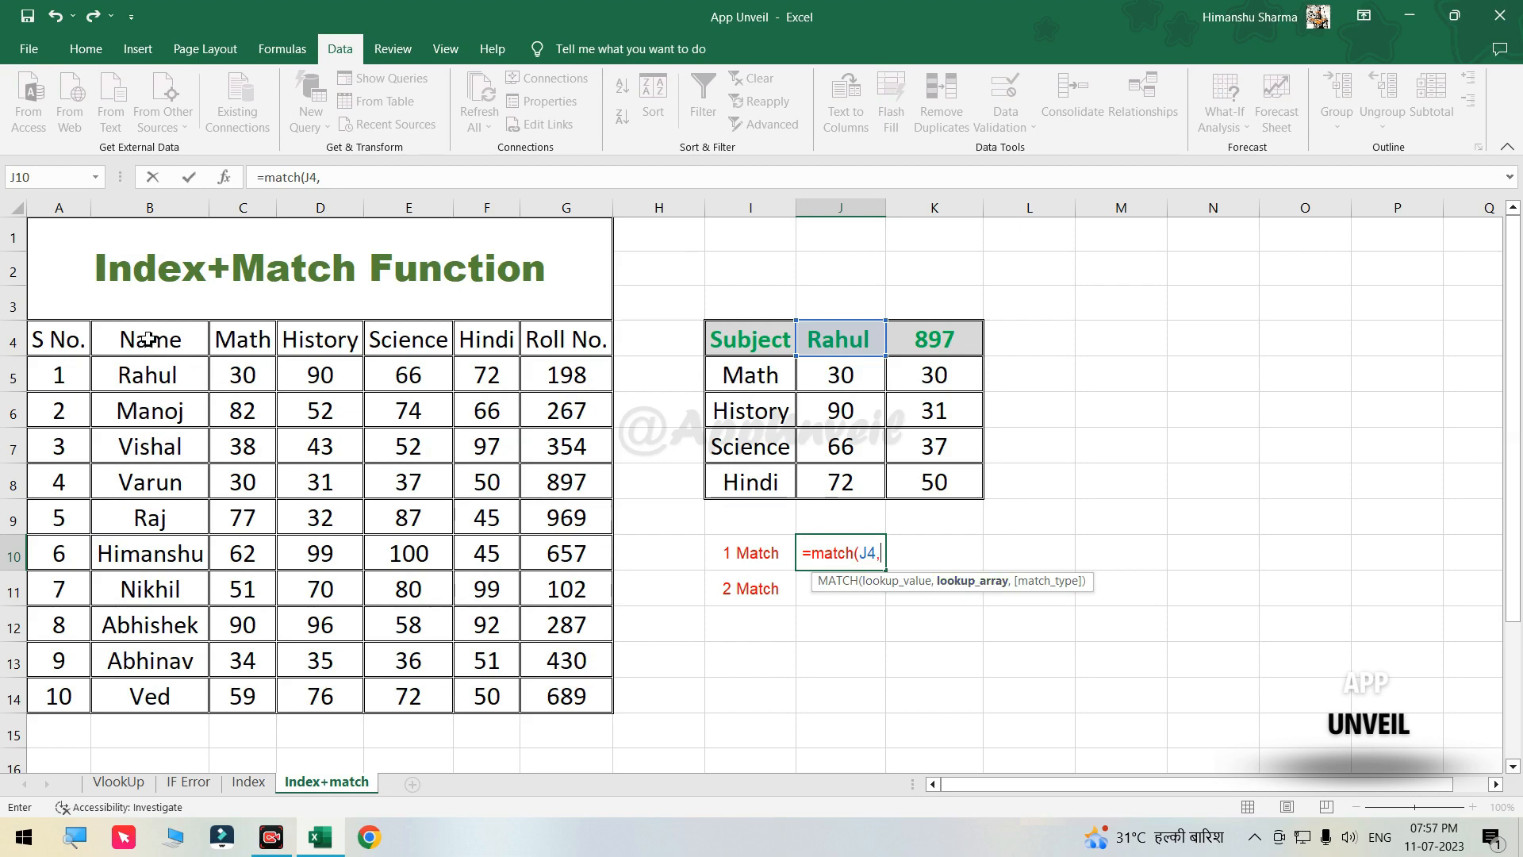
left_click_drag(149, 340, 113, 694)
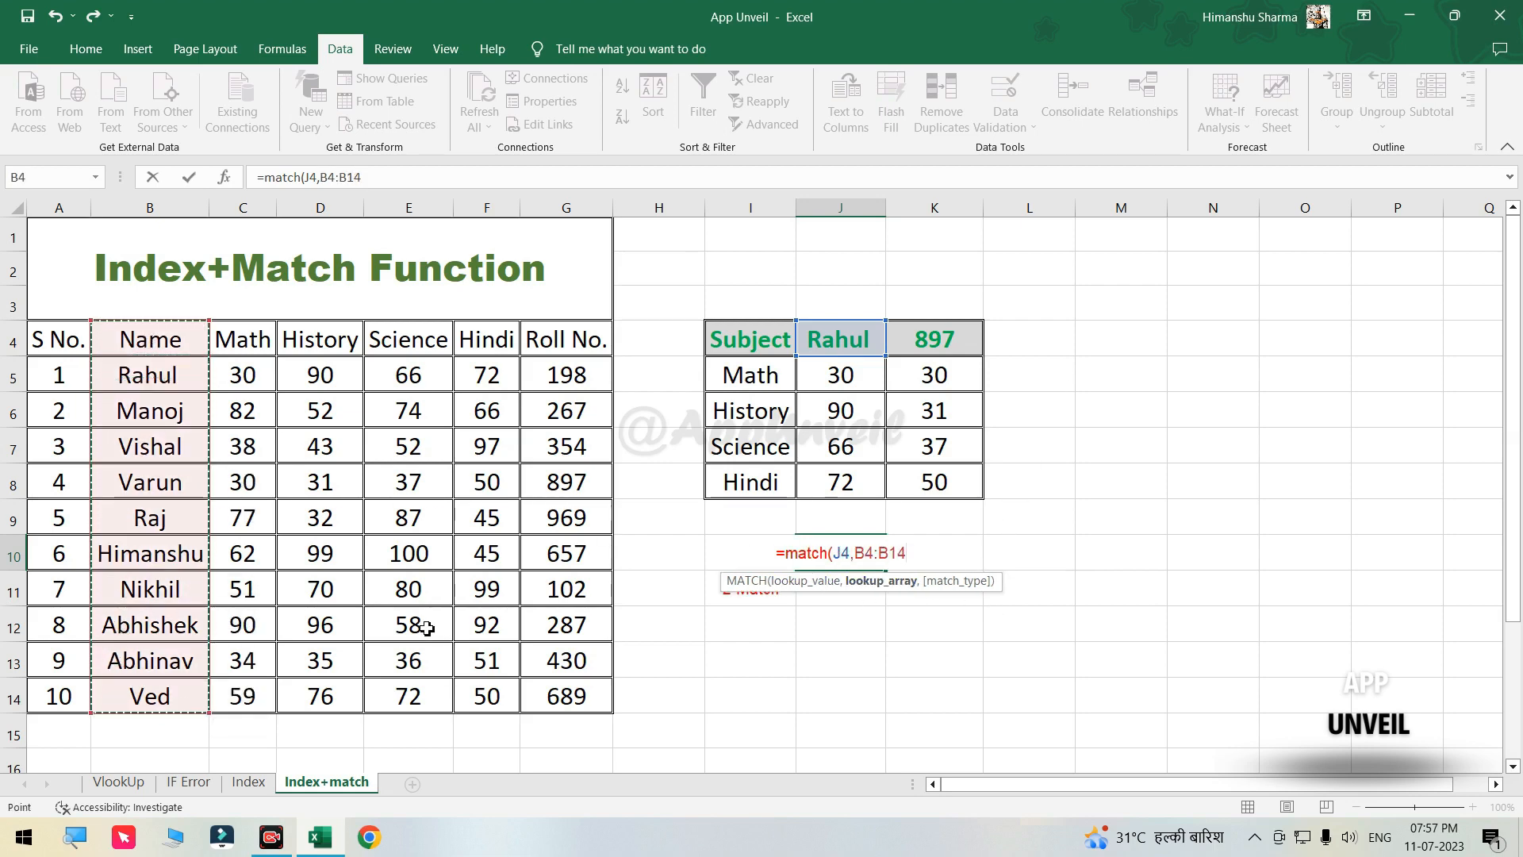
type(",")
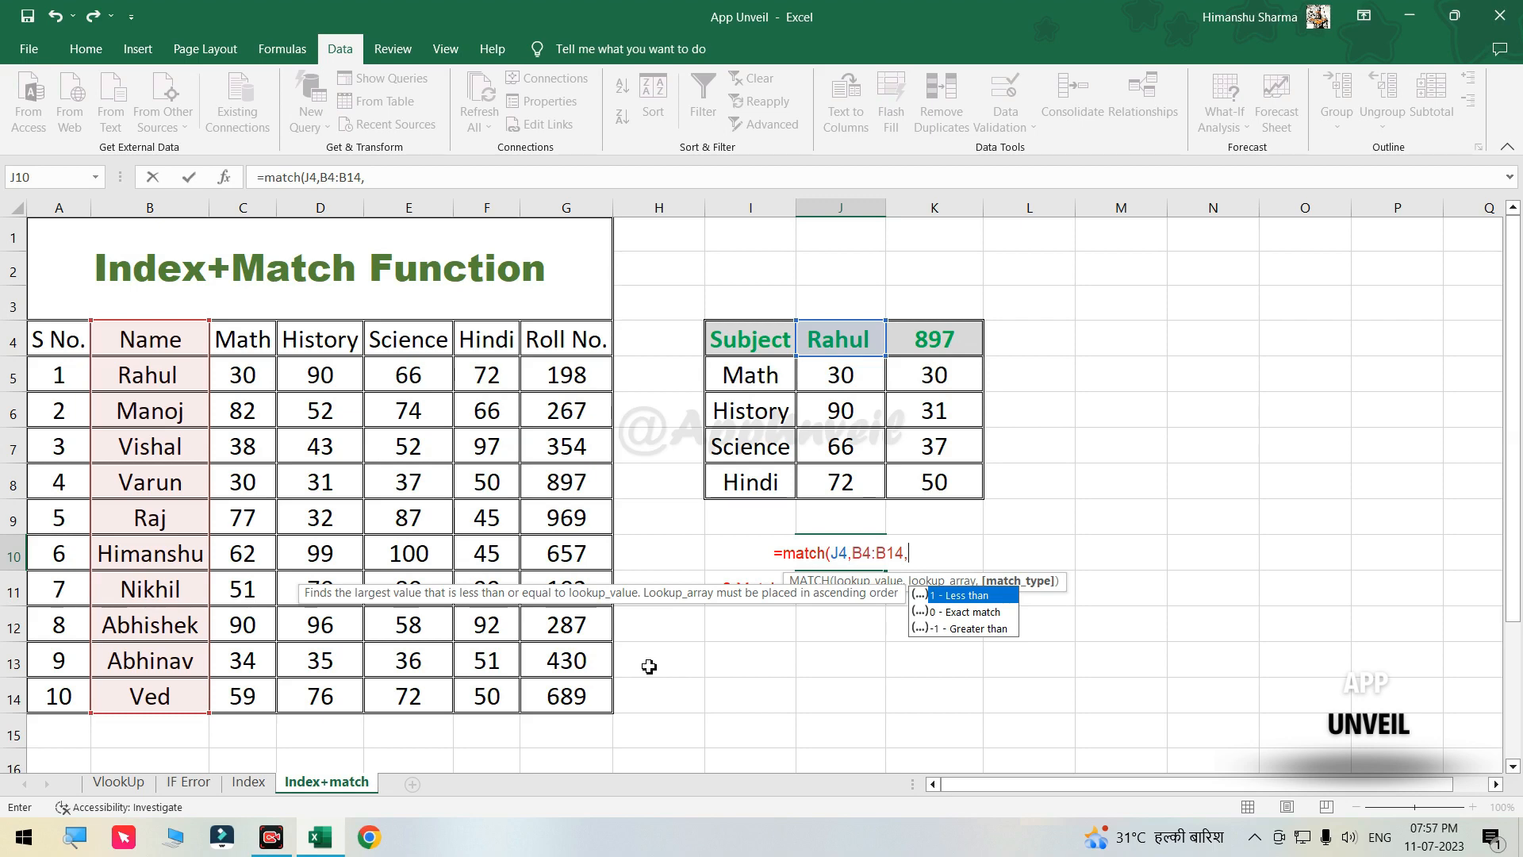
type("0")
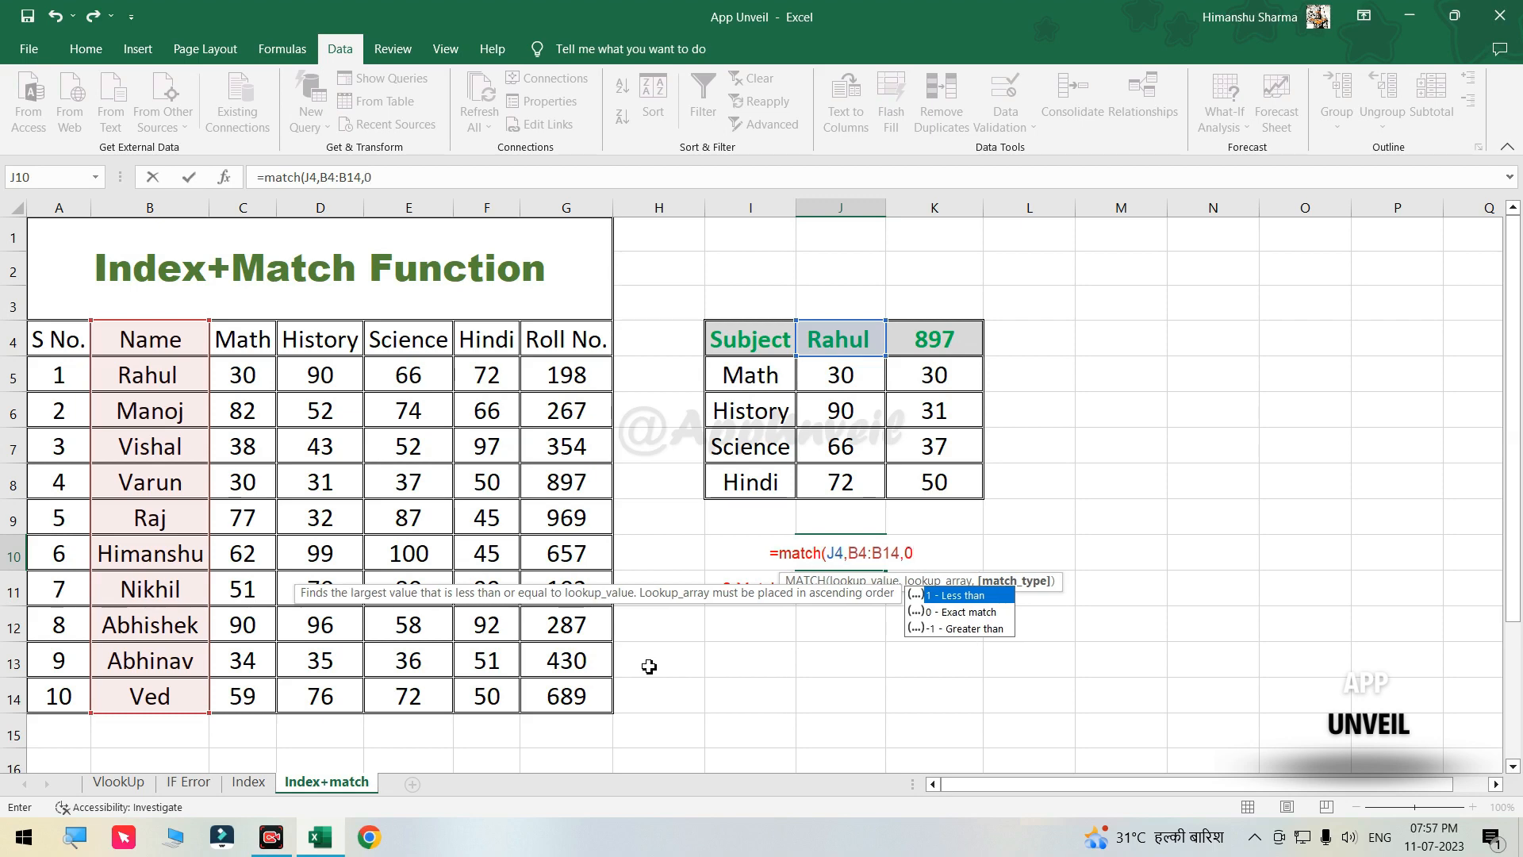
key("Return")
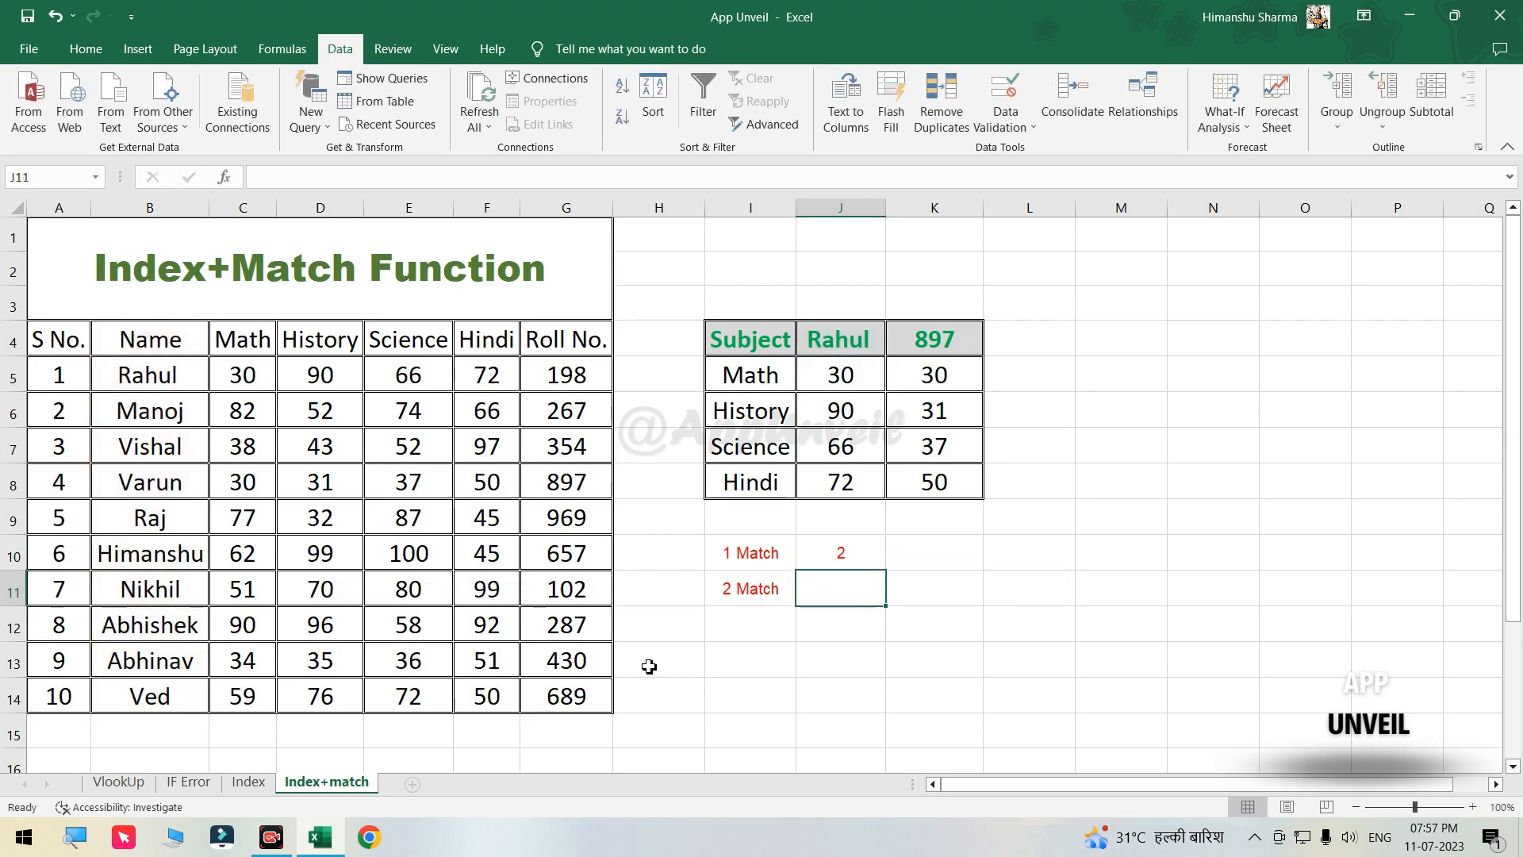
Review the J10 formula, and examine the array, row number and column number arguments of the INDEX formula in J5.
left_click(852, 549)
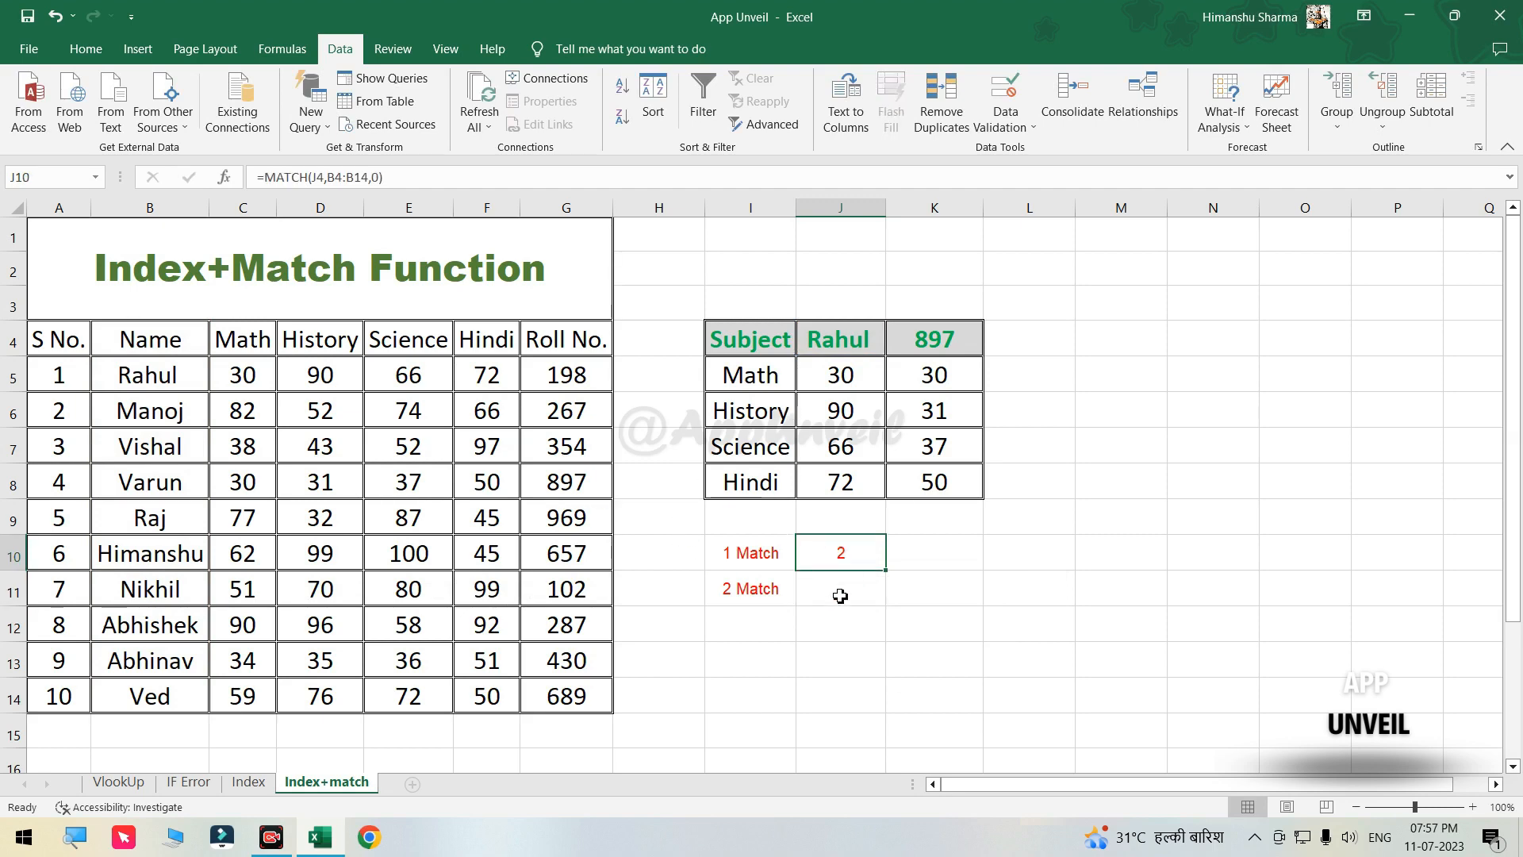
left_click(840, 596)
double_click(849, 376)
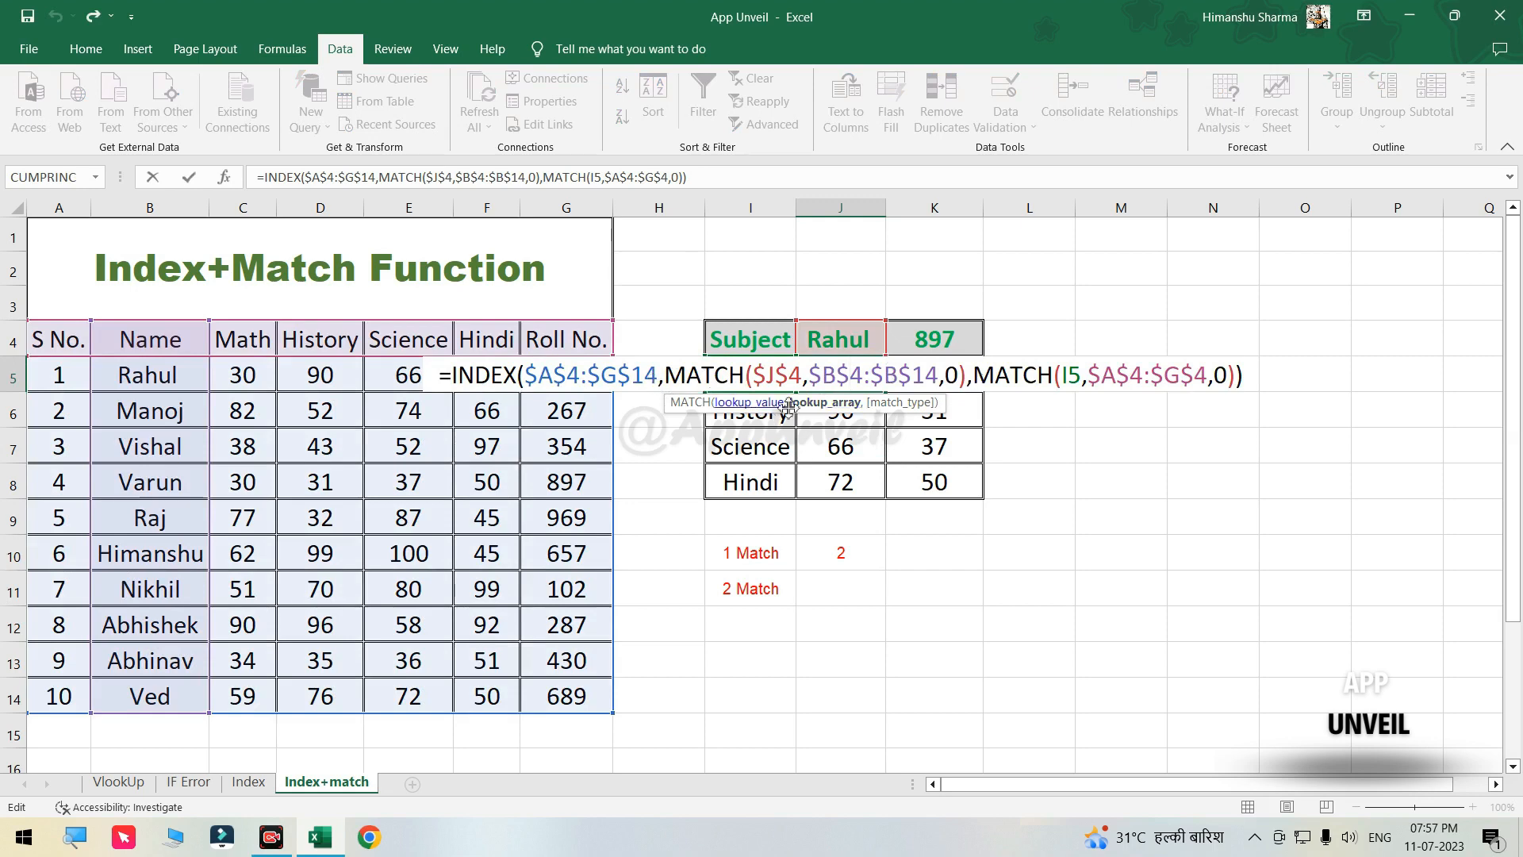
left_click(585, 377)
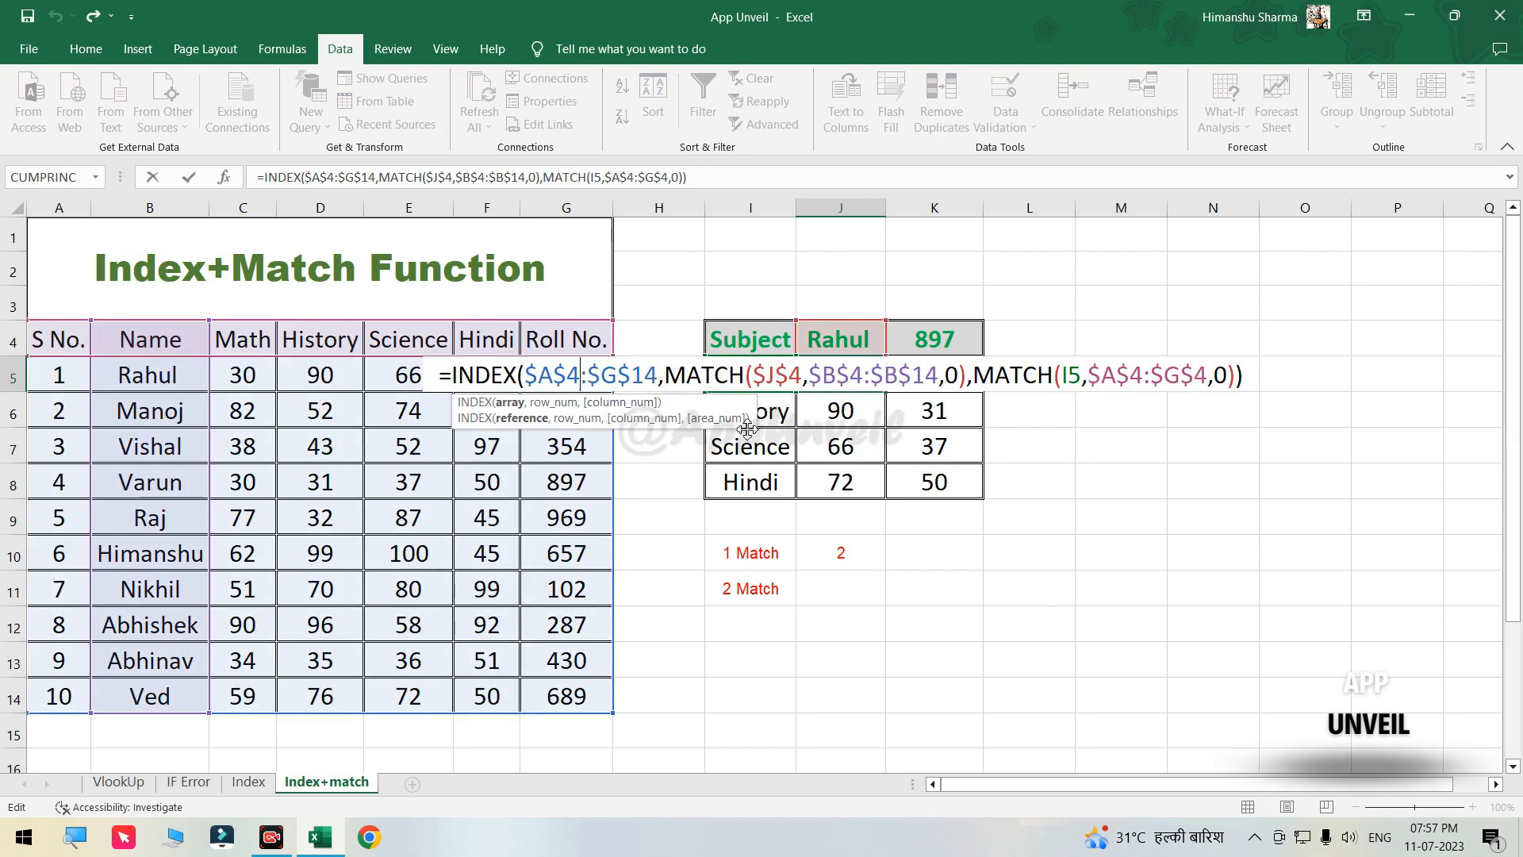
left_click(554, 403)
left_click(632, 404)
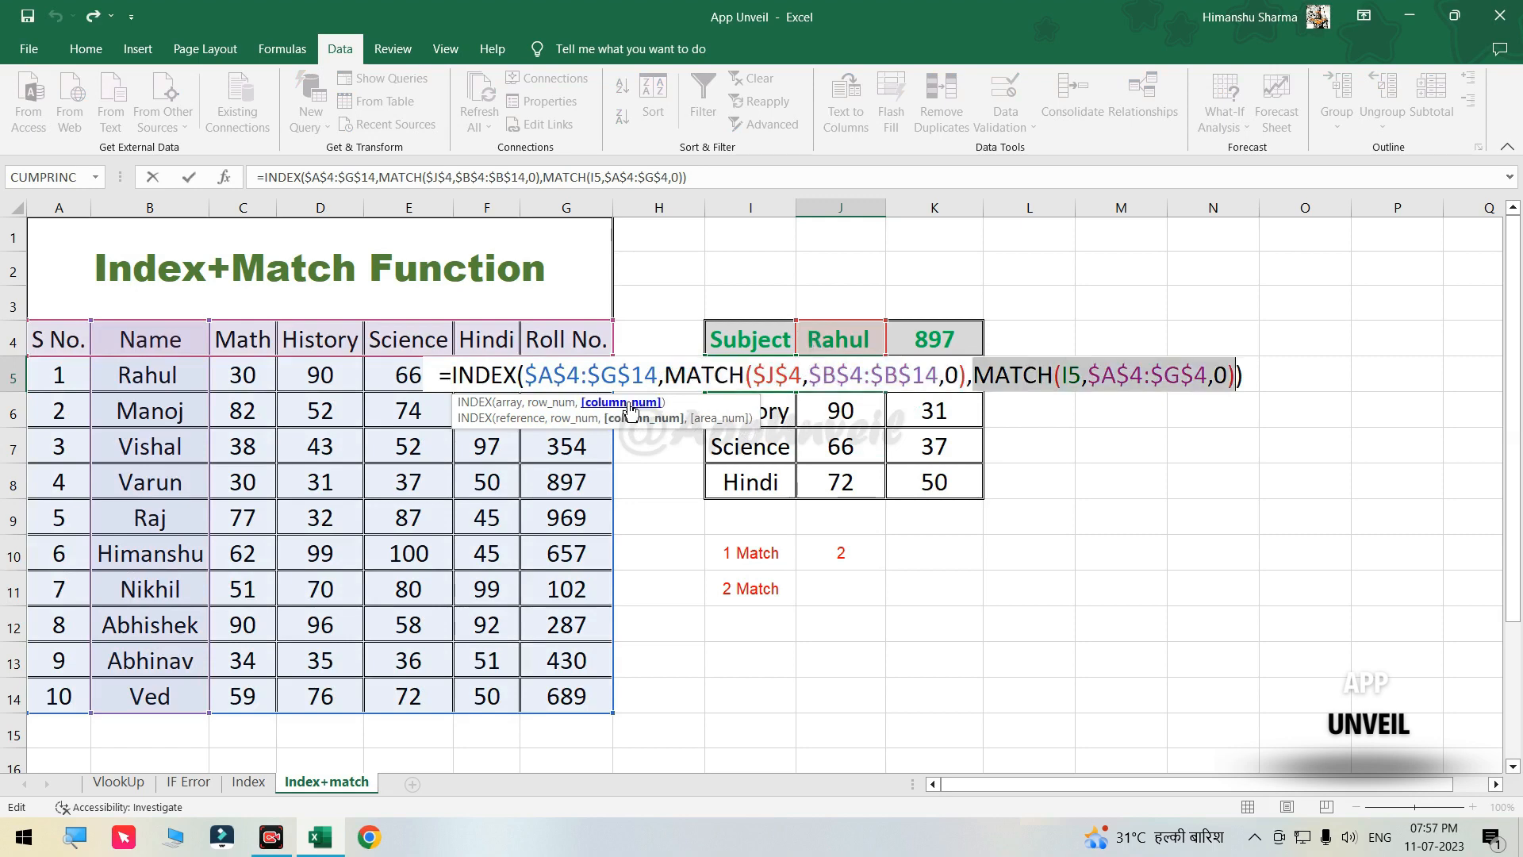
key("Return")
In J11, enter a MATCH formula that finds the subject I5 in the header row A4:G4 with match type 0.
left_click(853, 589)
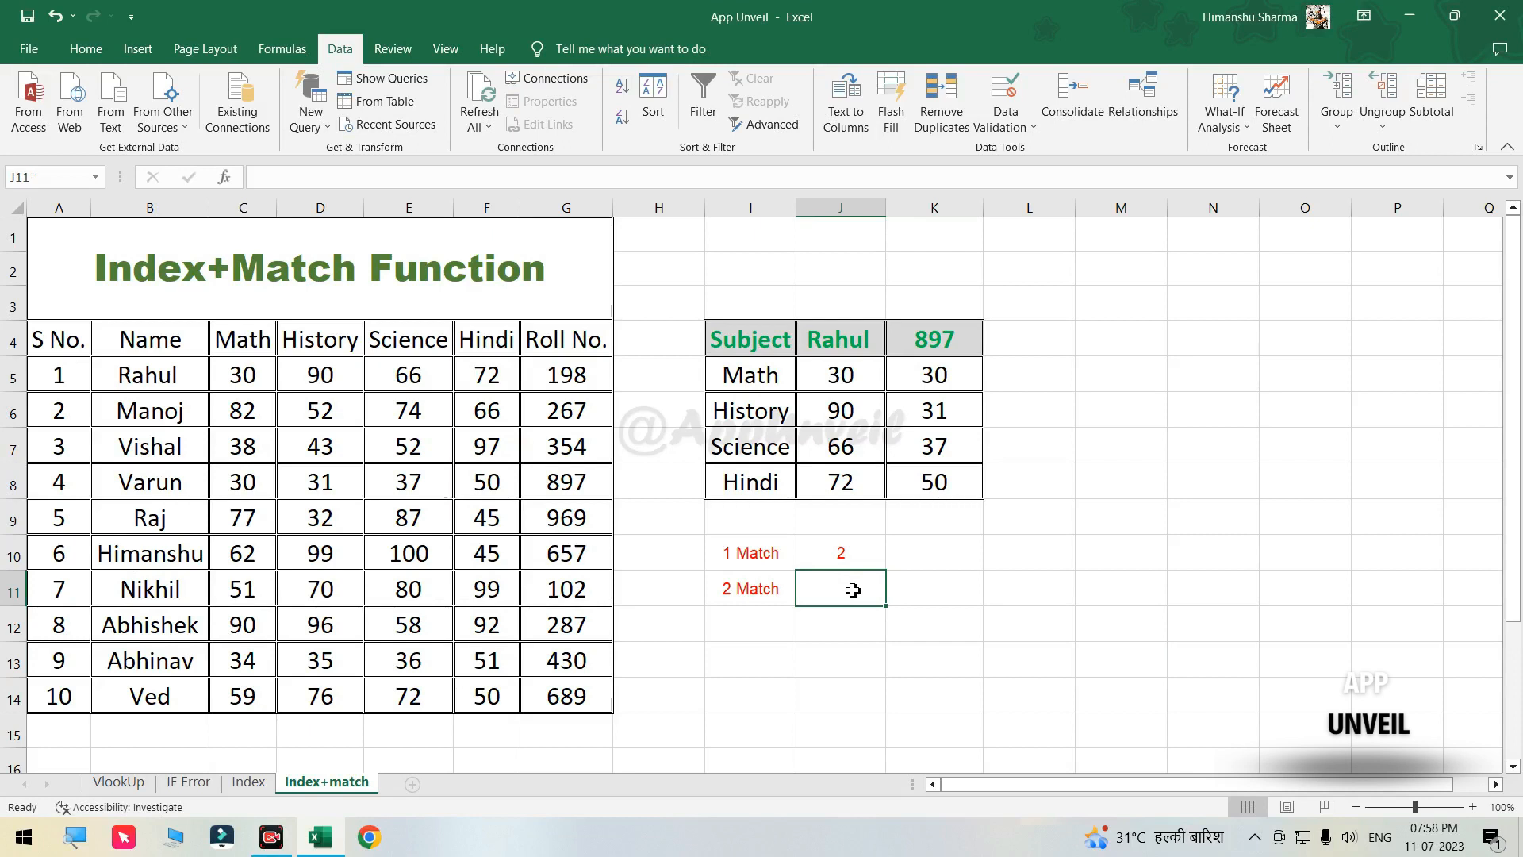
type("=")
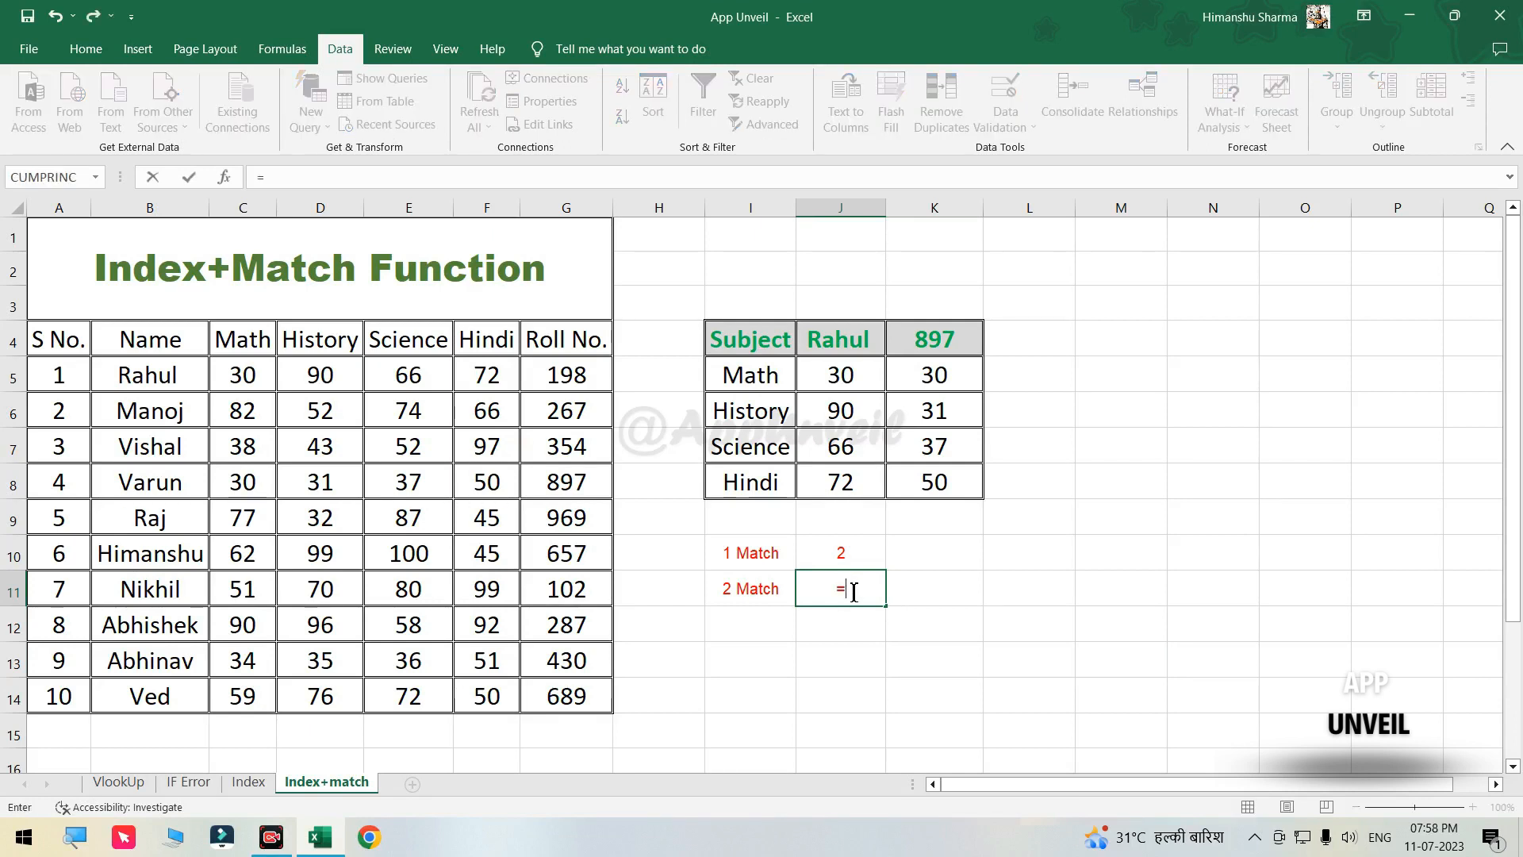
type("match")
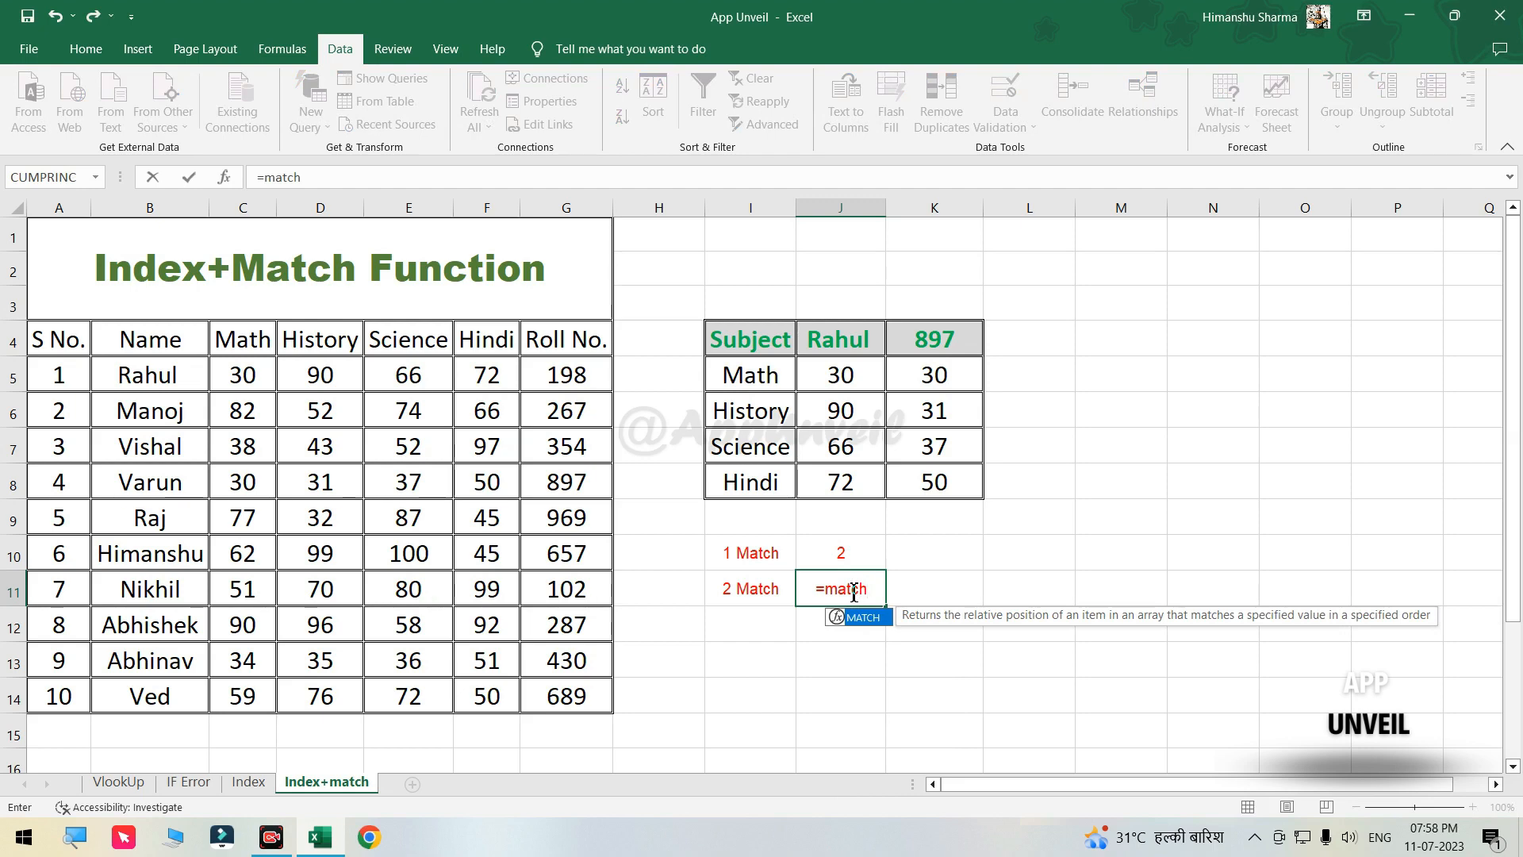
type("(")
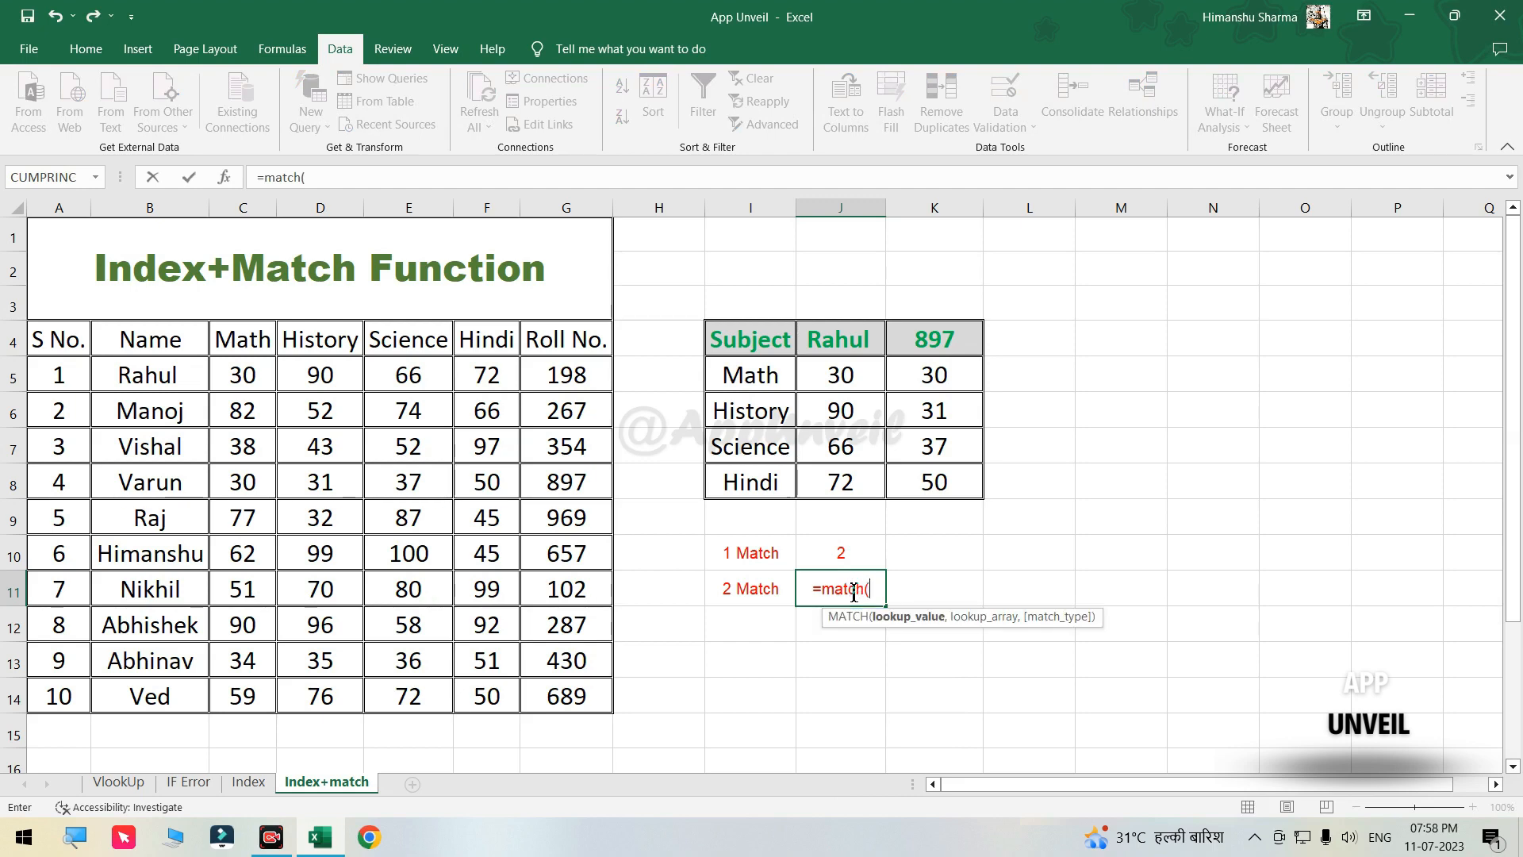
left_click(758, 387)
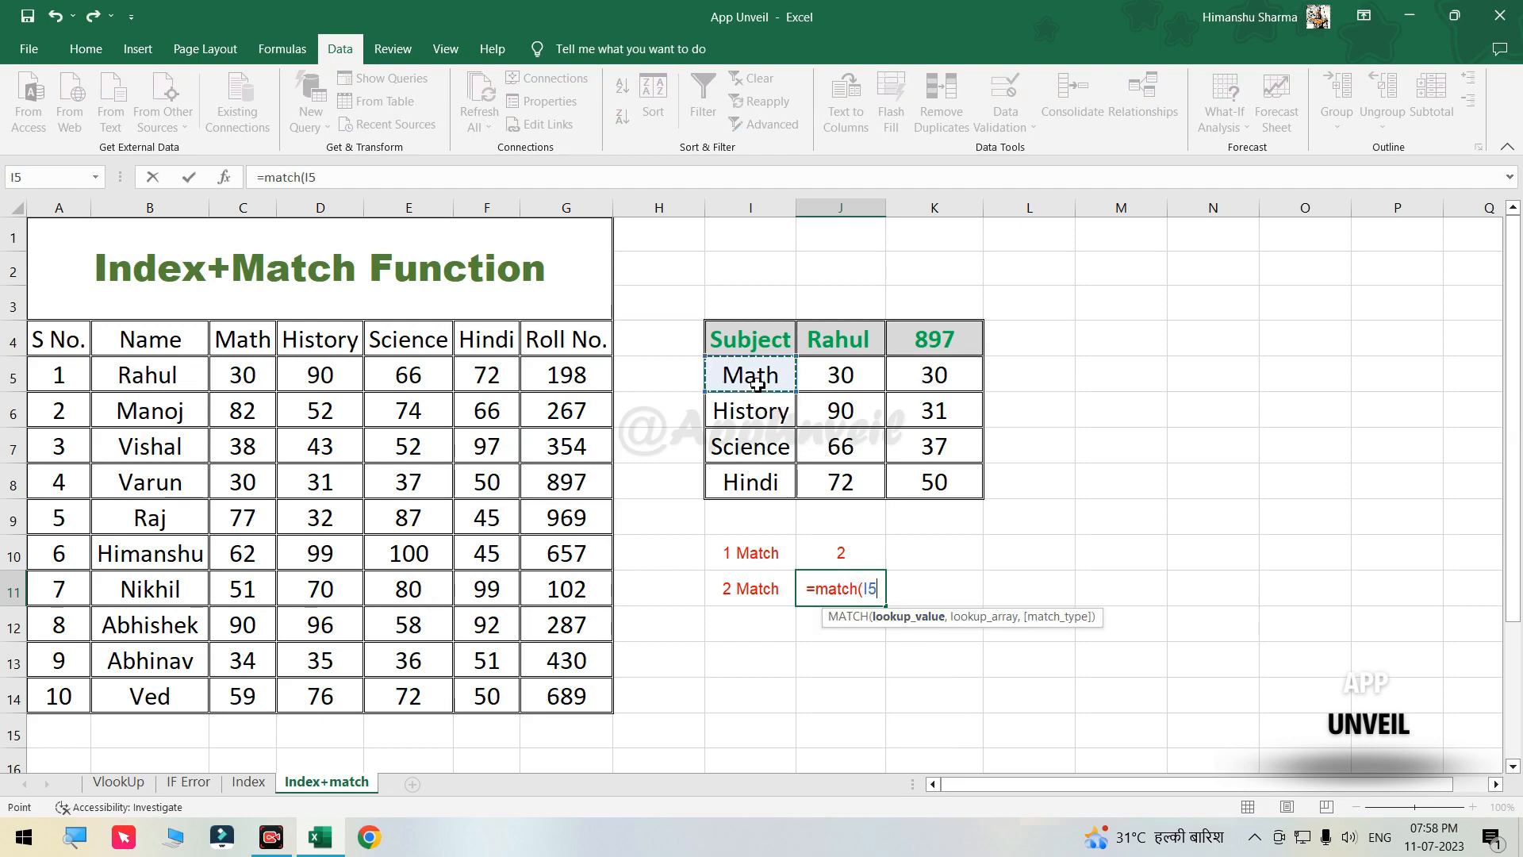
type(",")
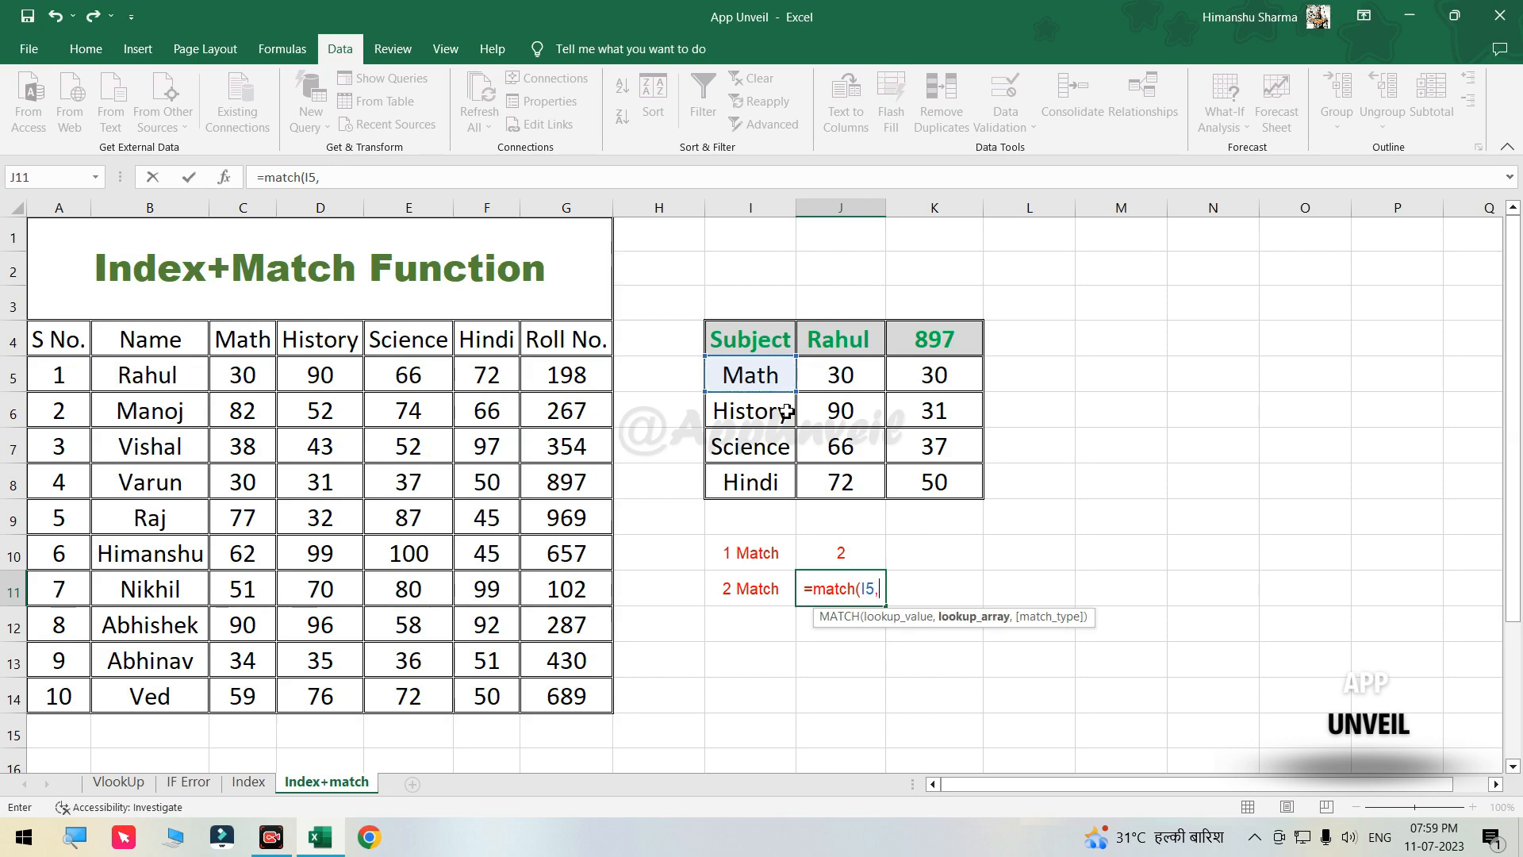
left_click_drag(59, 337, 595, 333)
type(",")
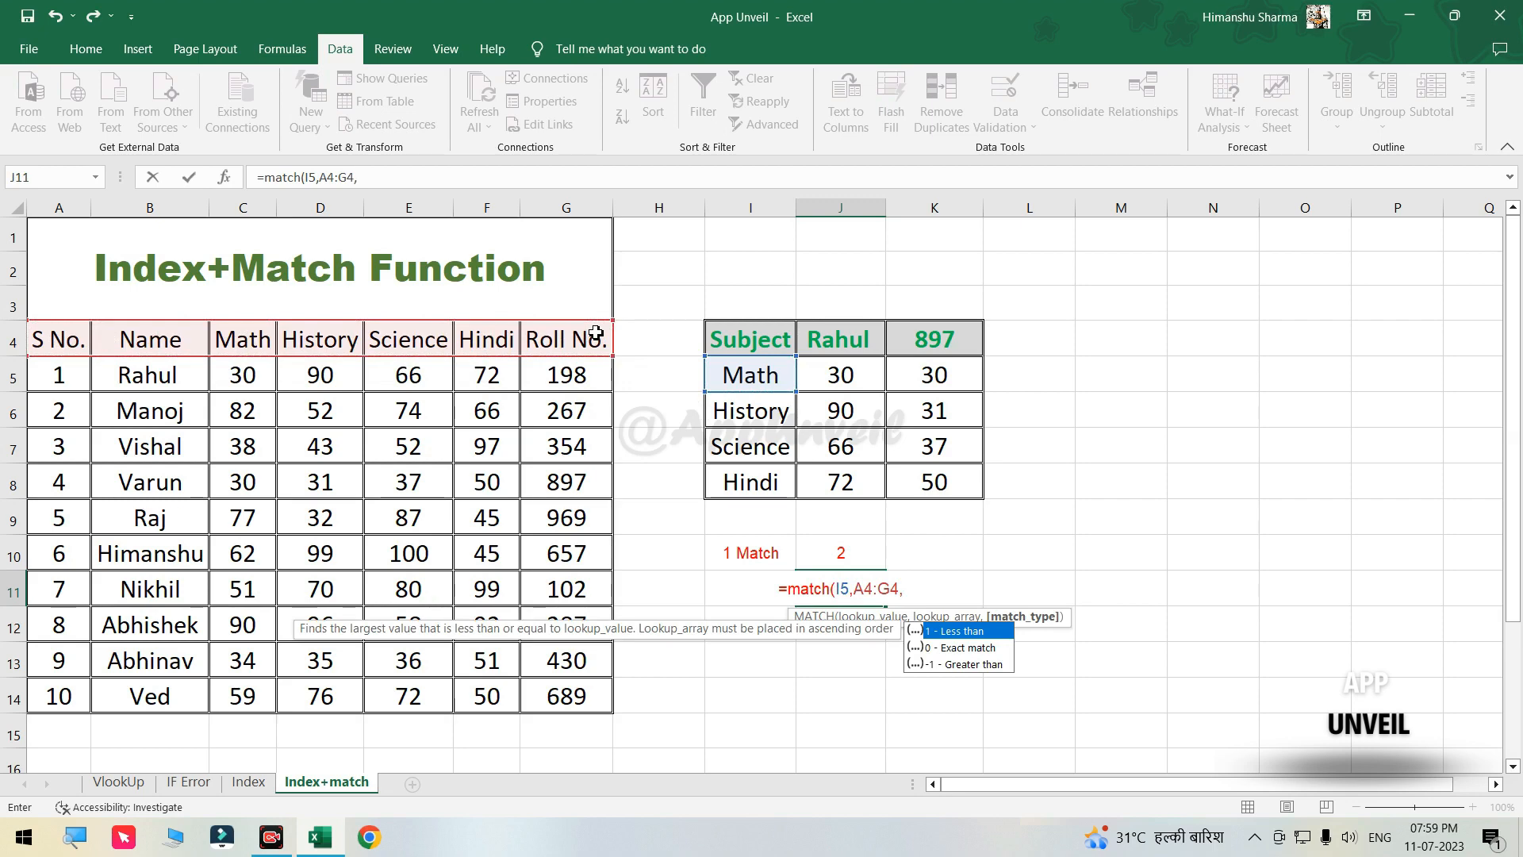
type("0")
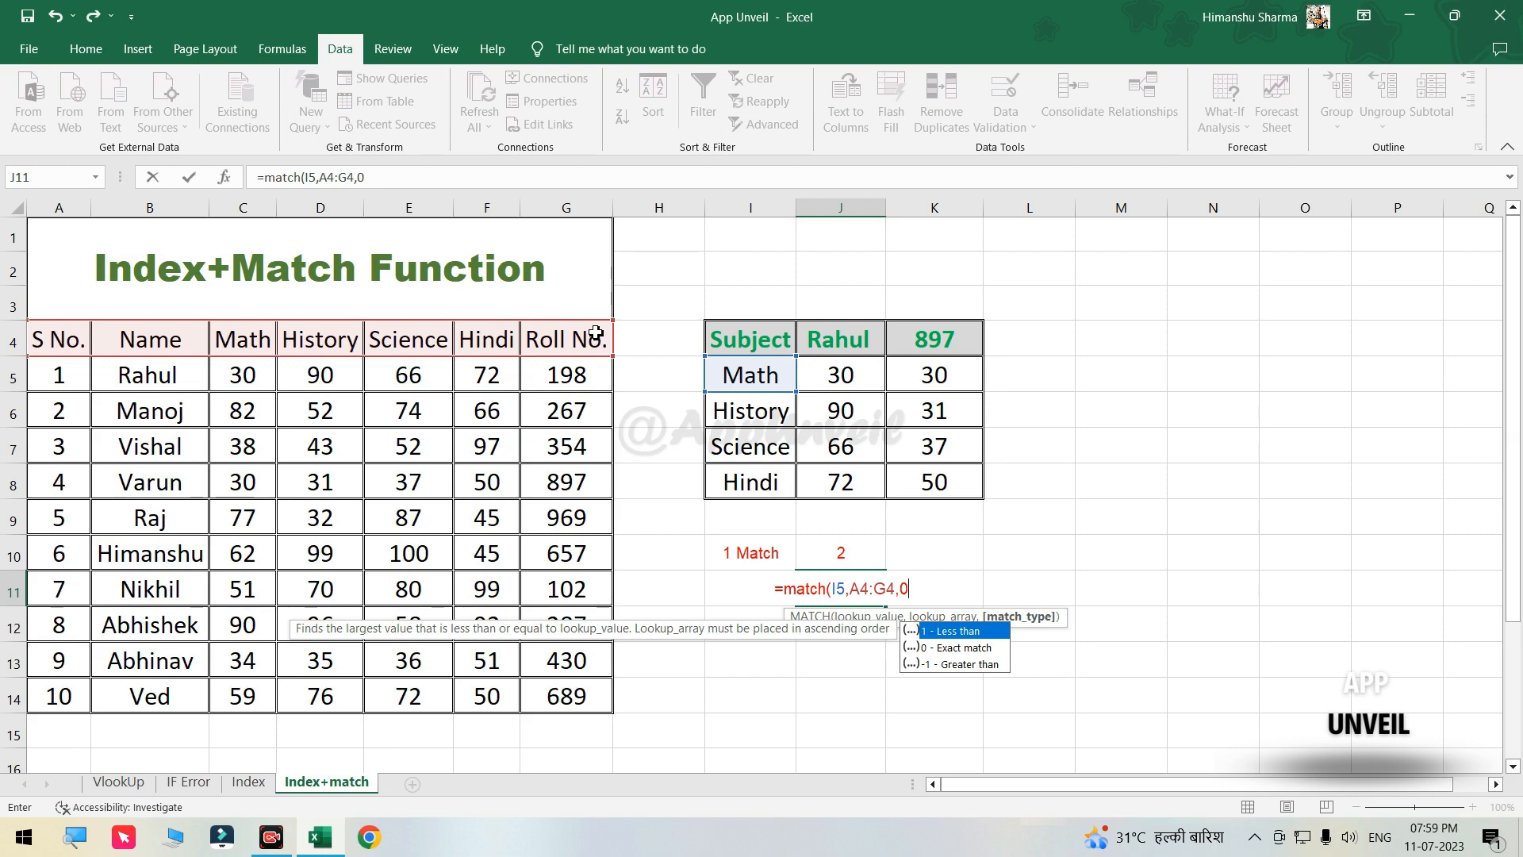
key("Return")
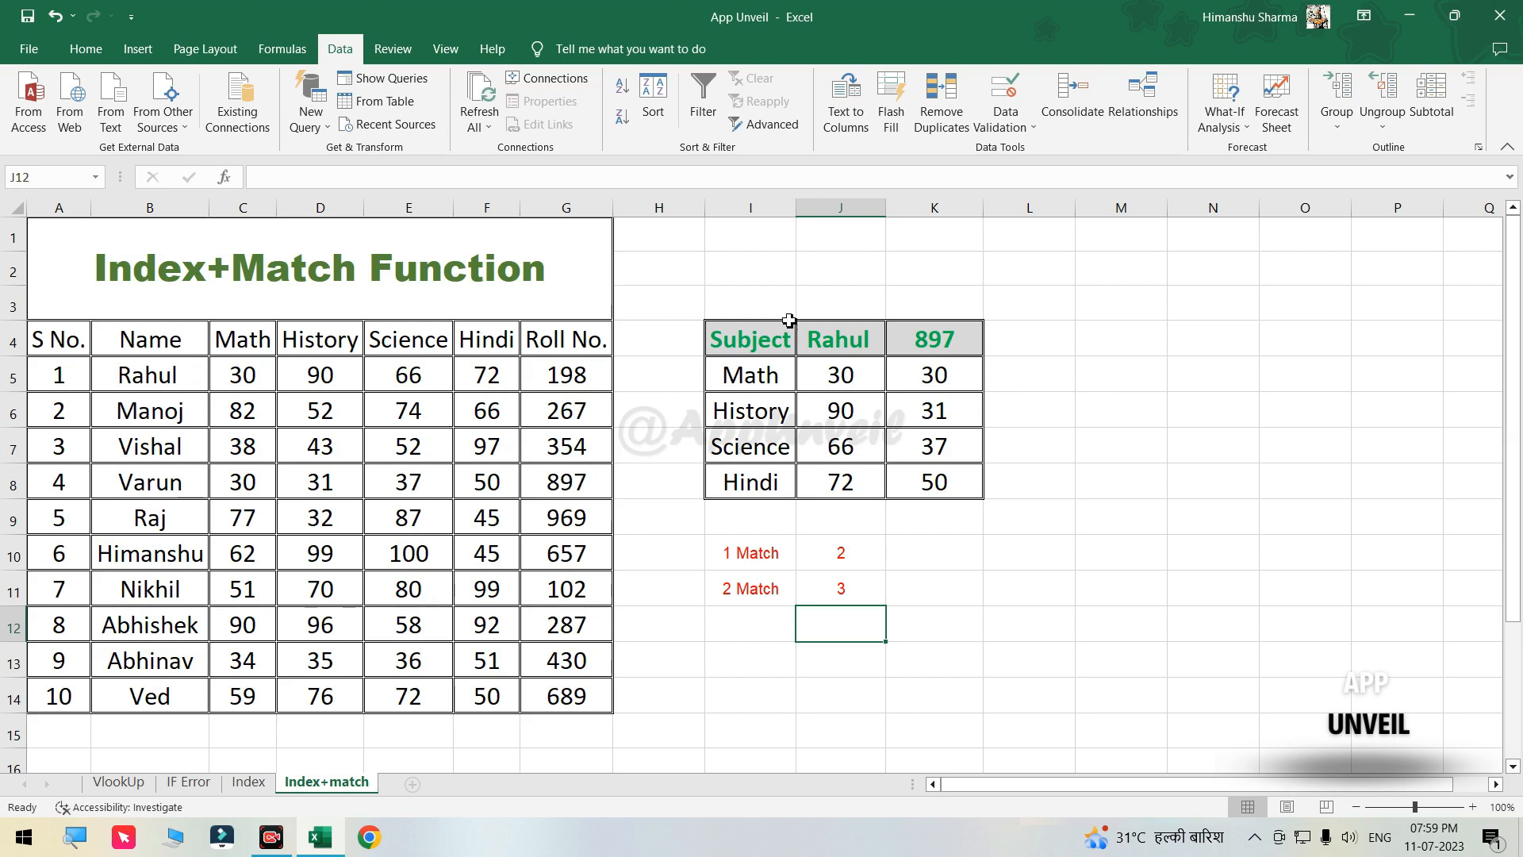
In M4, enter an INDEX formula over A4:G14 with J10 as the row number and J11 as the column number.
left_click(247, 347)
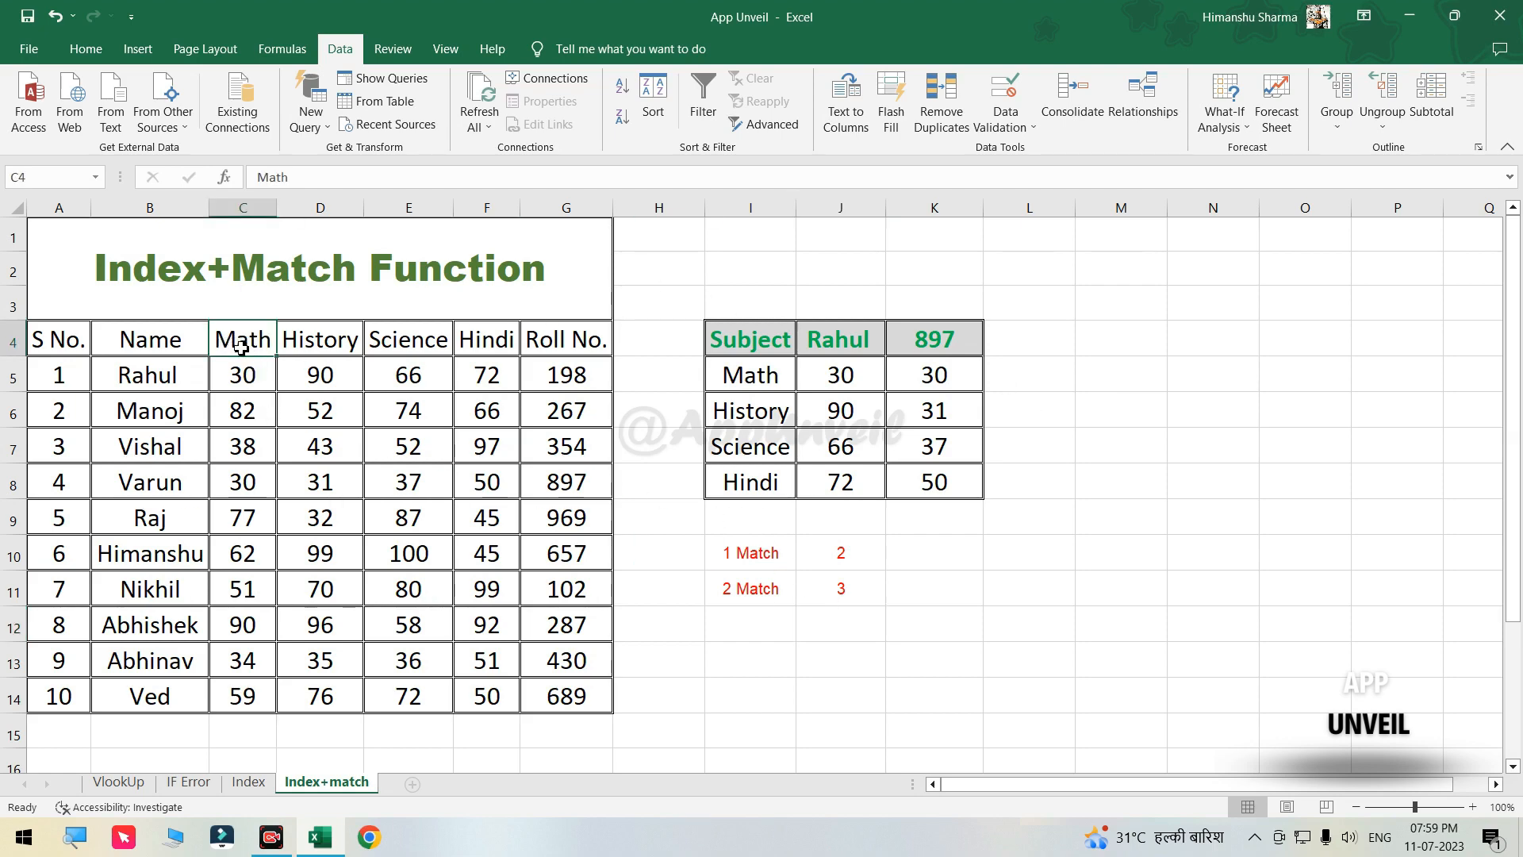
left_click(842, 560)
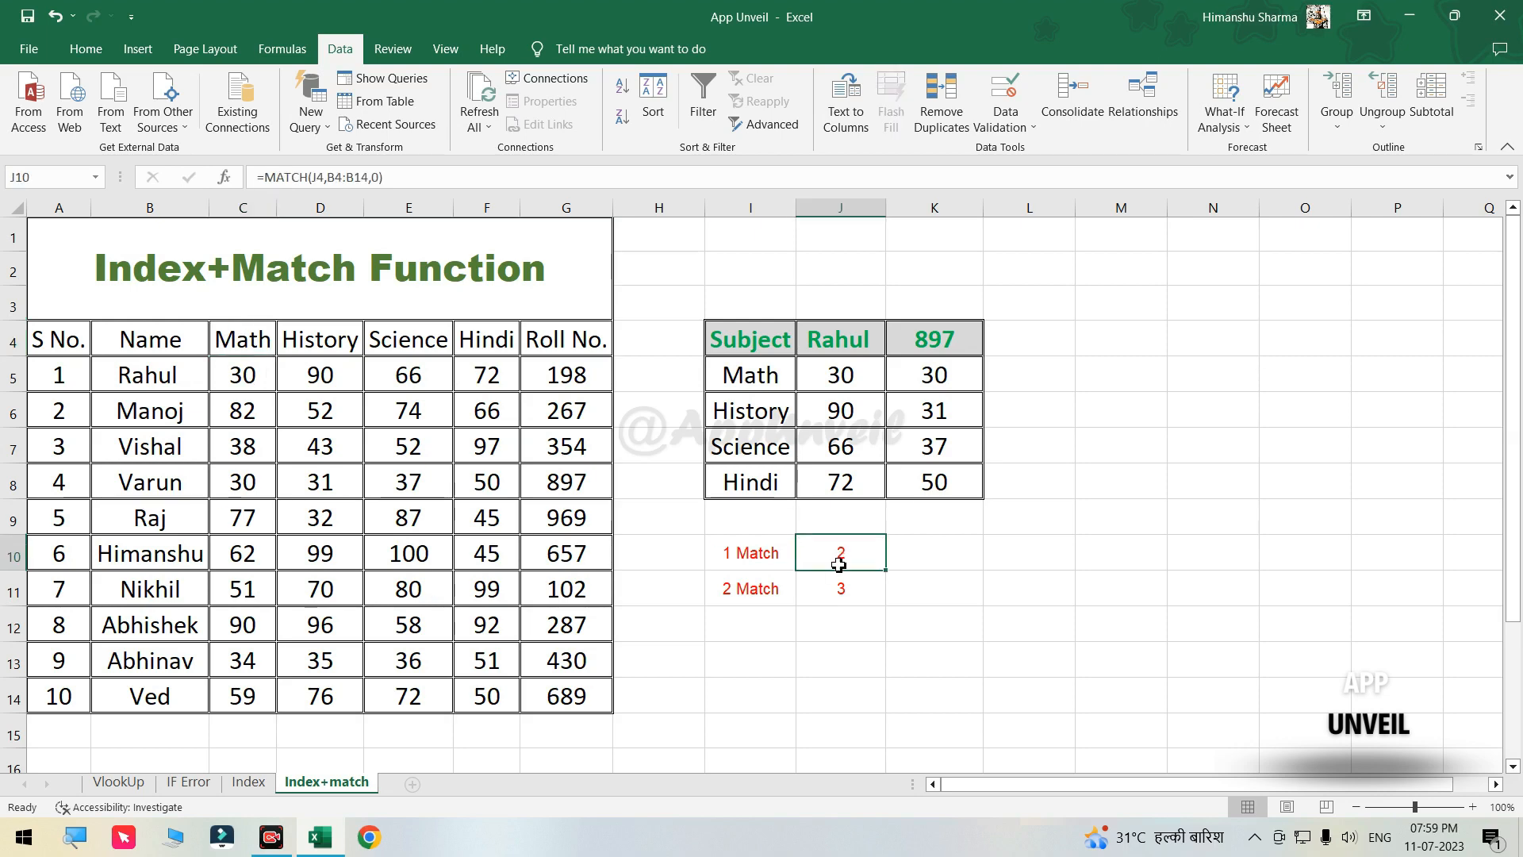
left_click(143, 383)
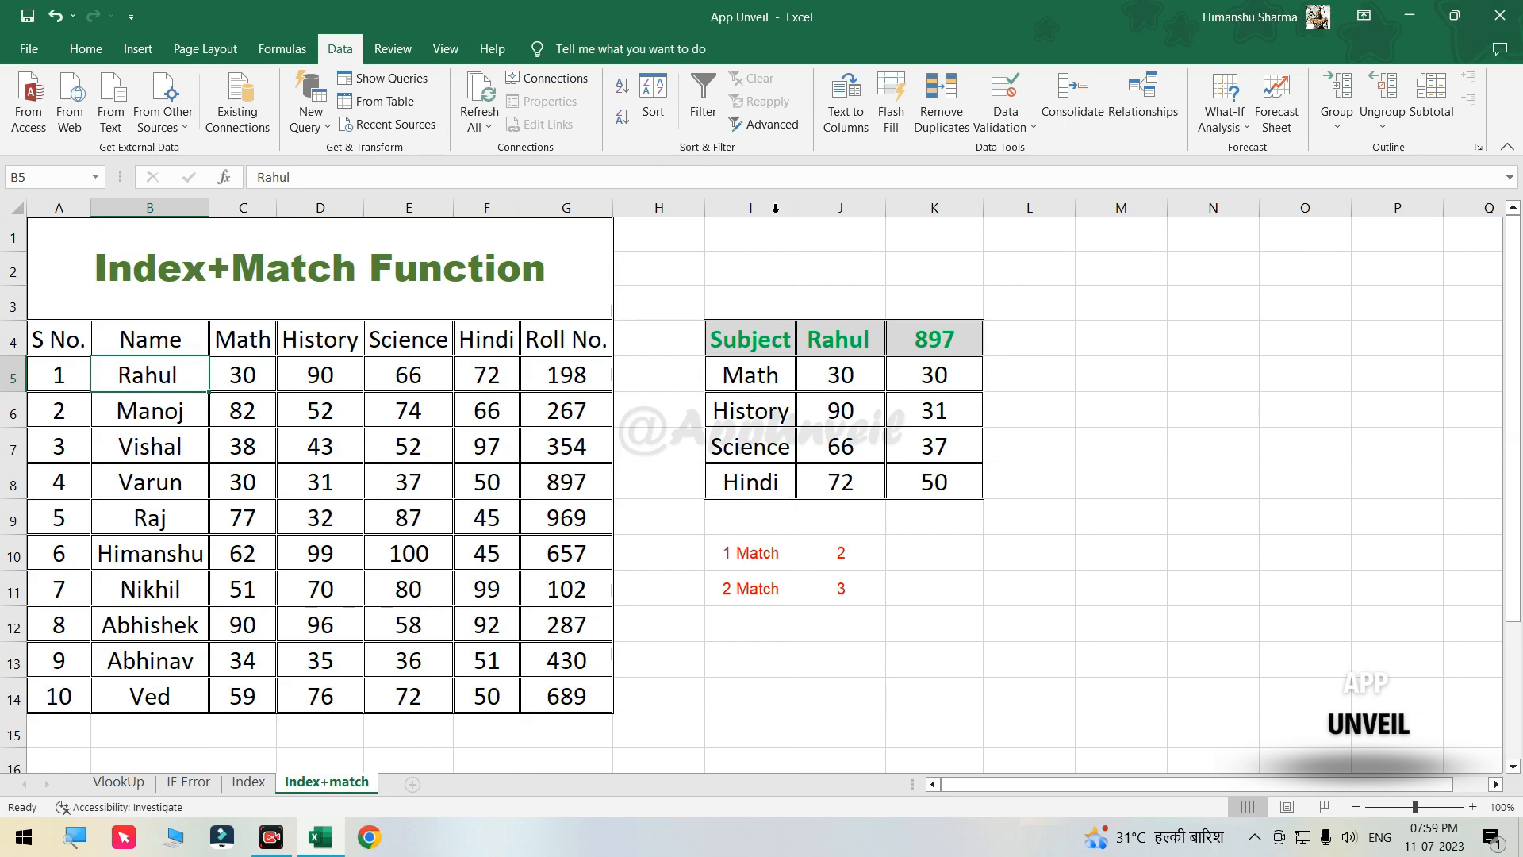
left_click(1121, 334)
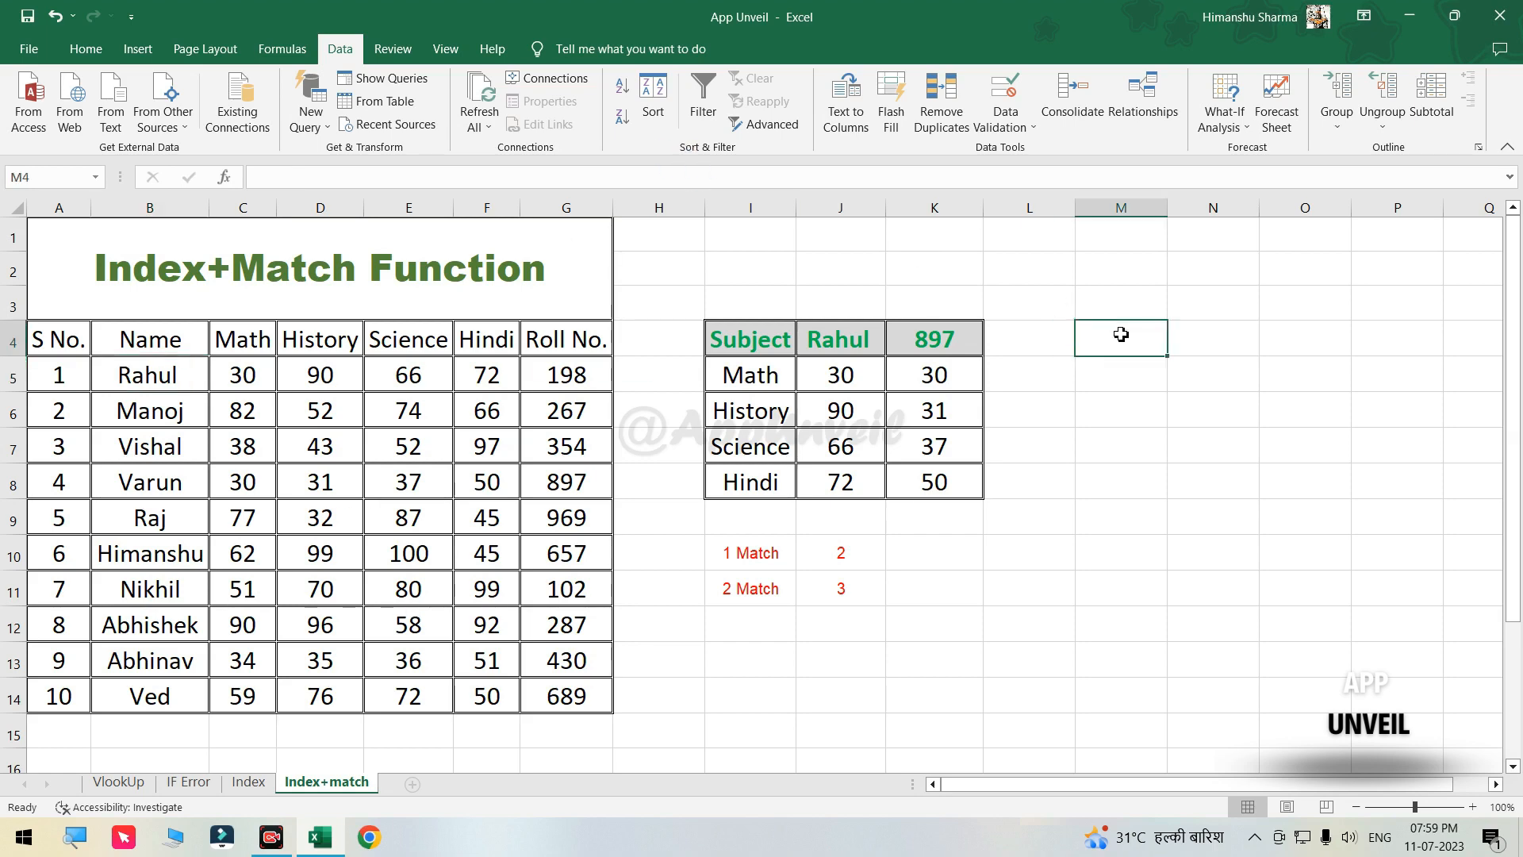
type("=")
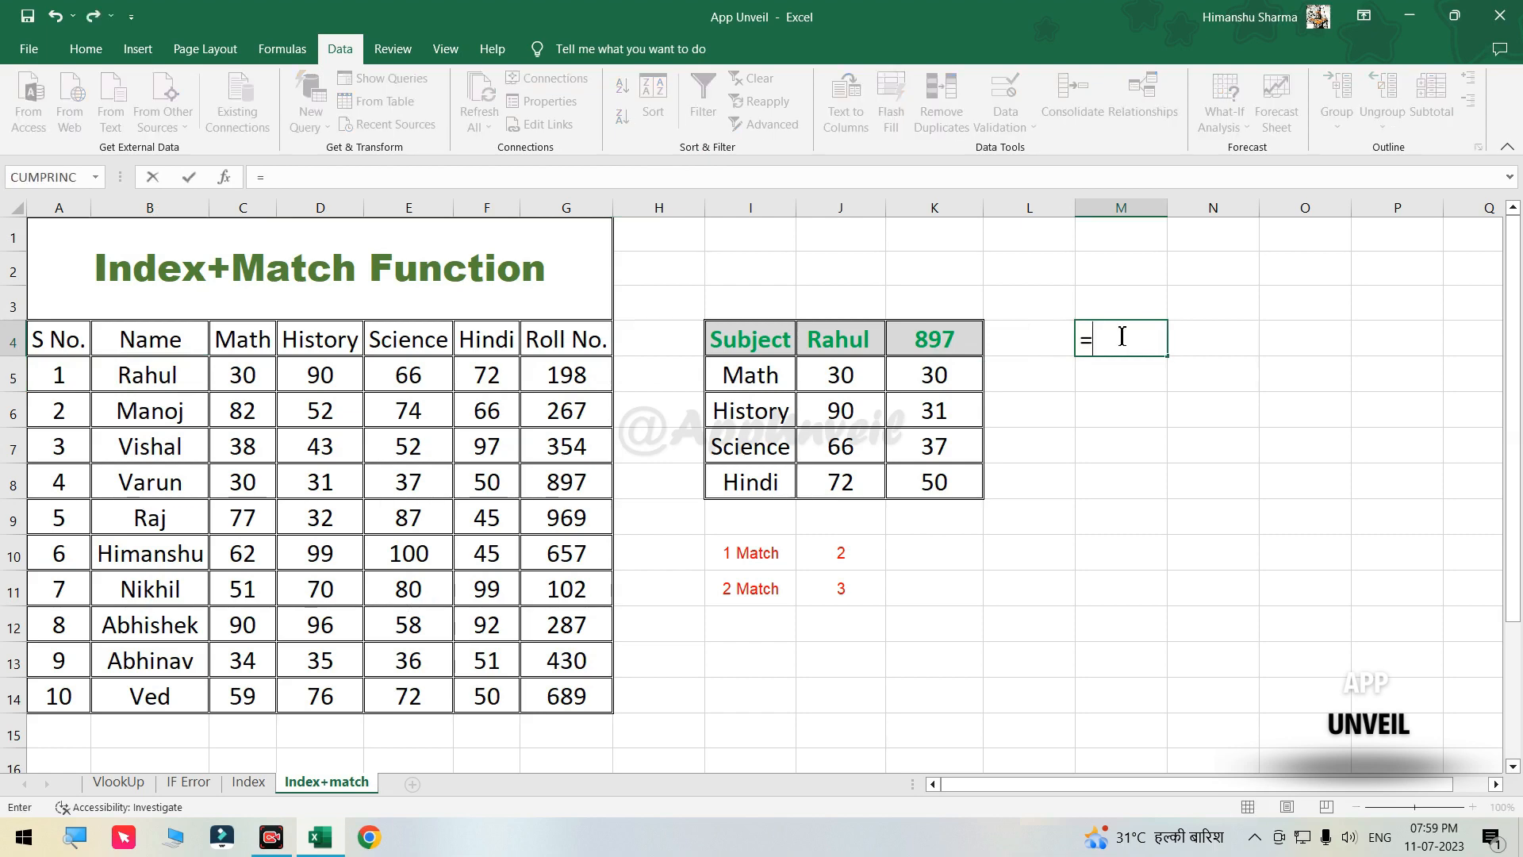
type("inde")
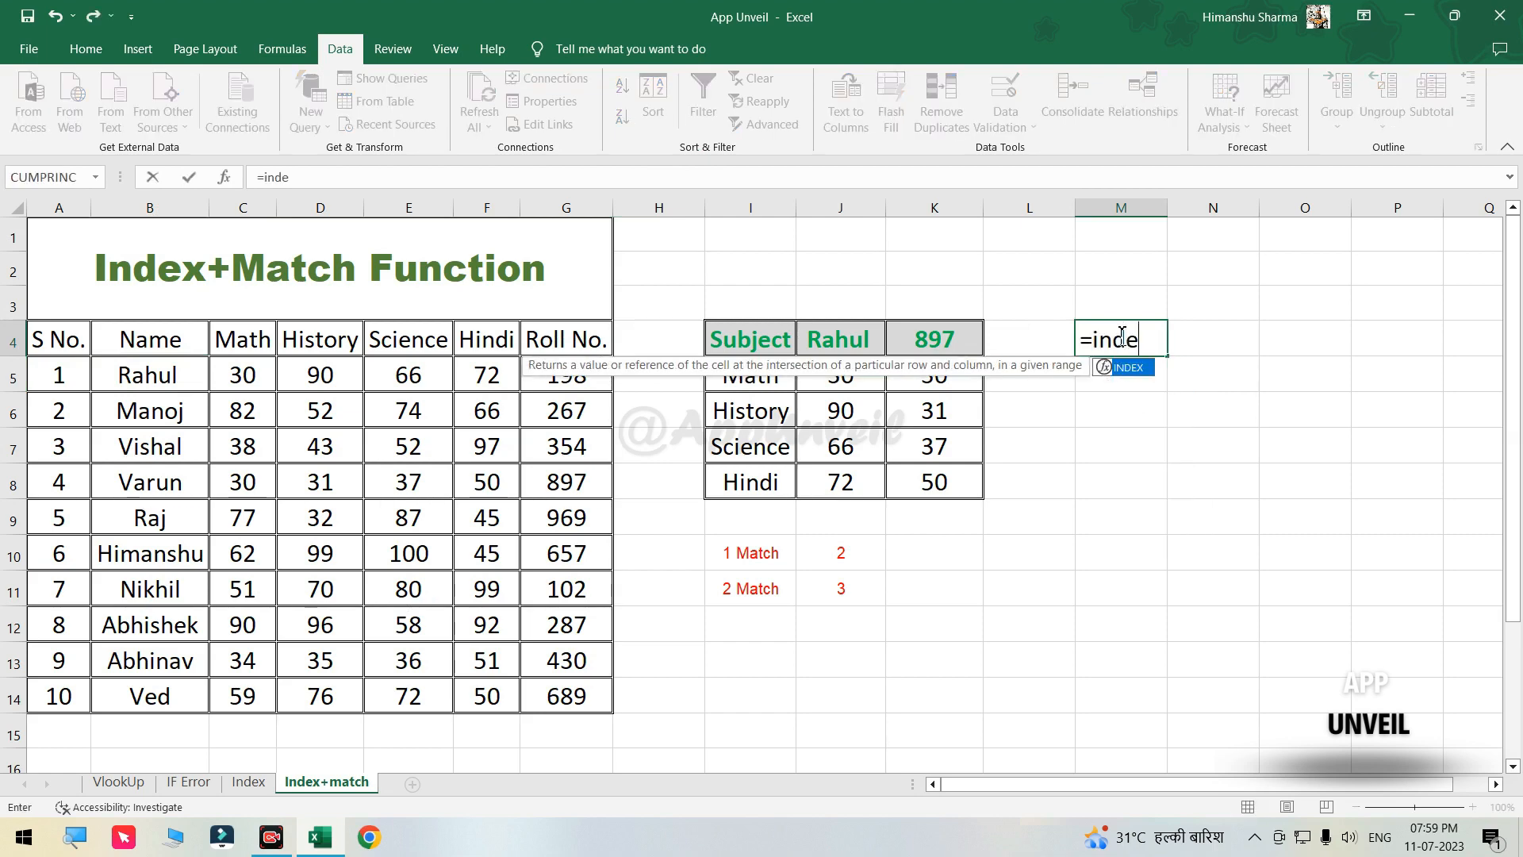
type("x(")
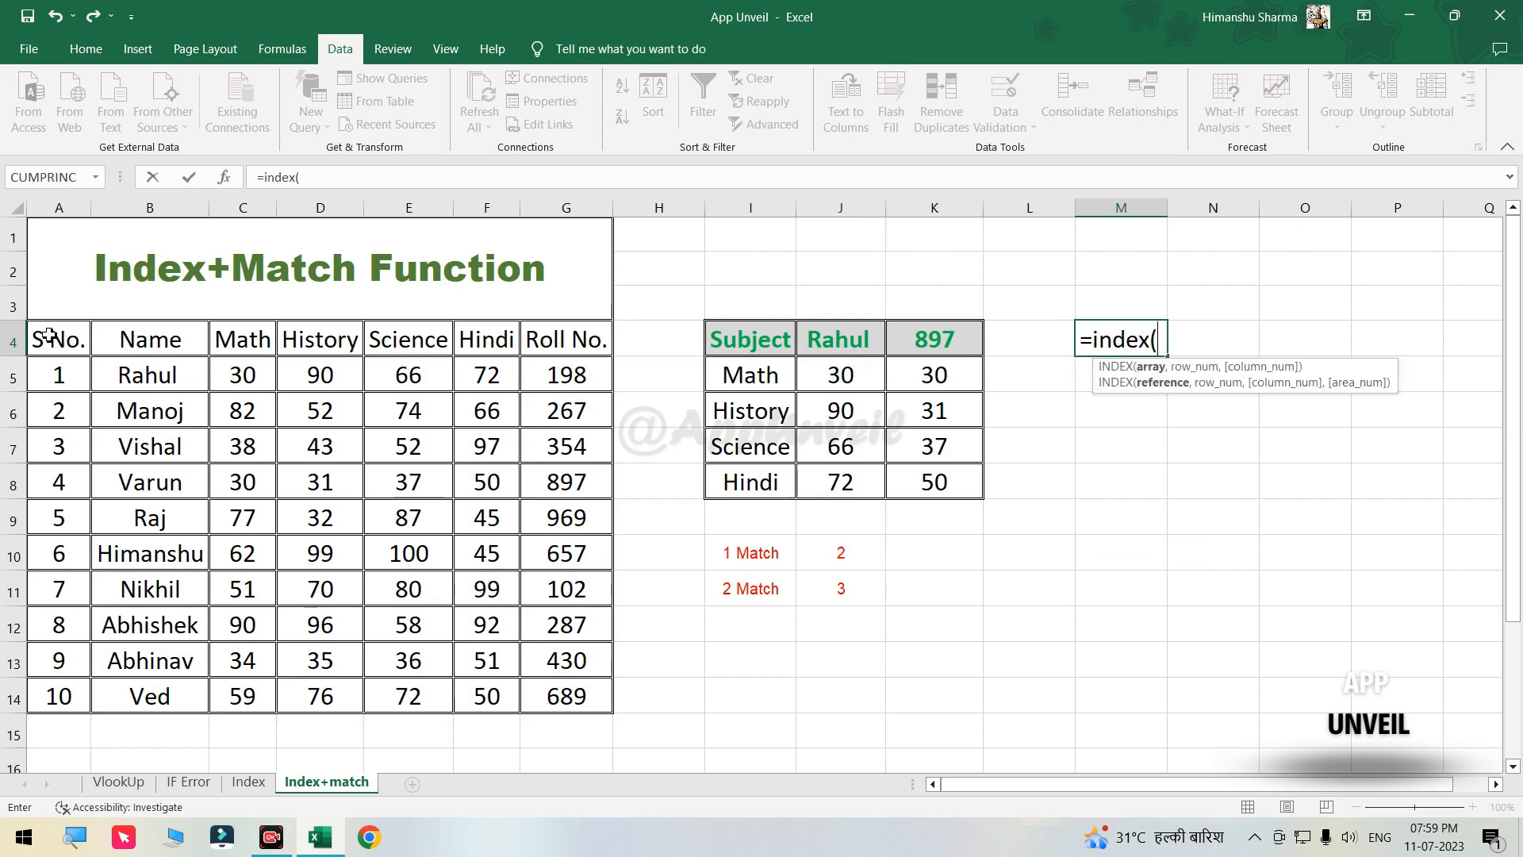
left_click_drag(45, 339, 586, 703)
type(",")
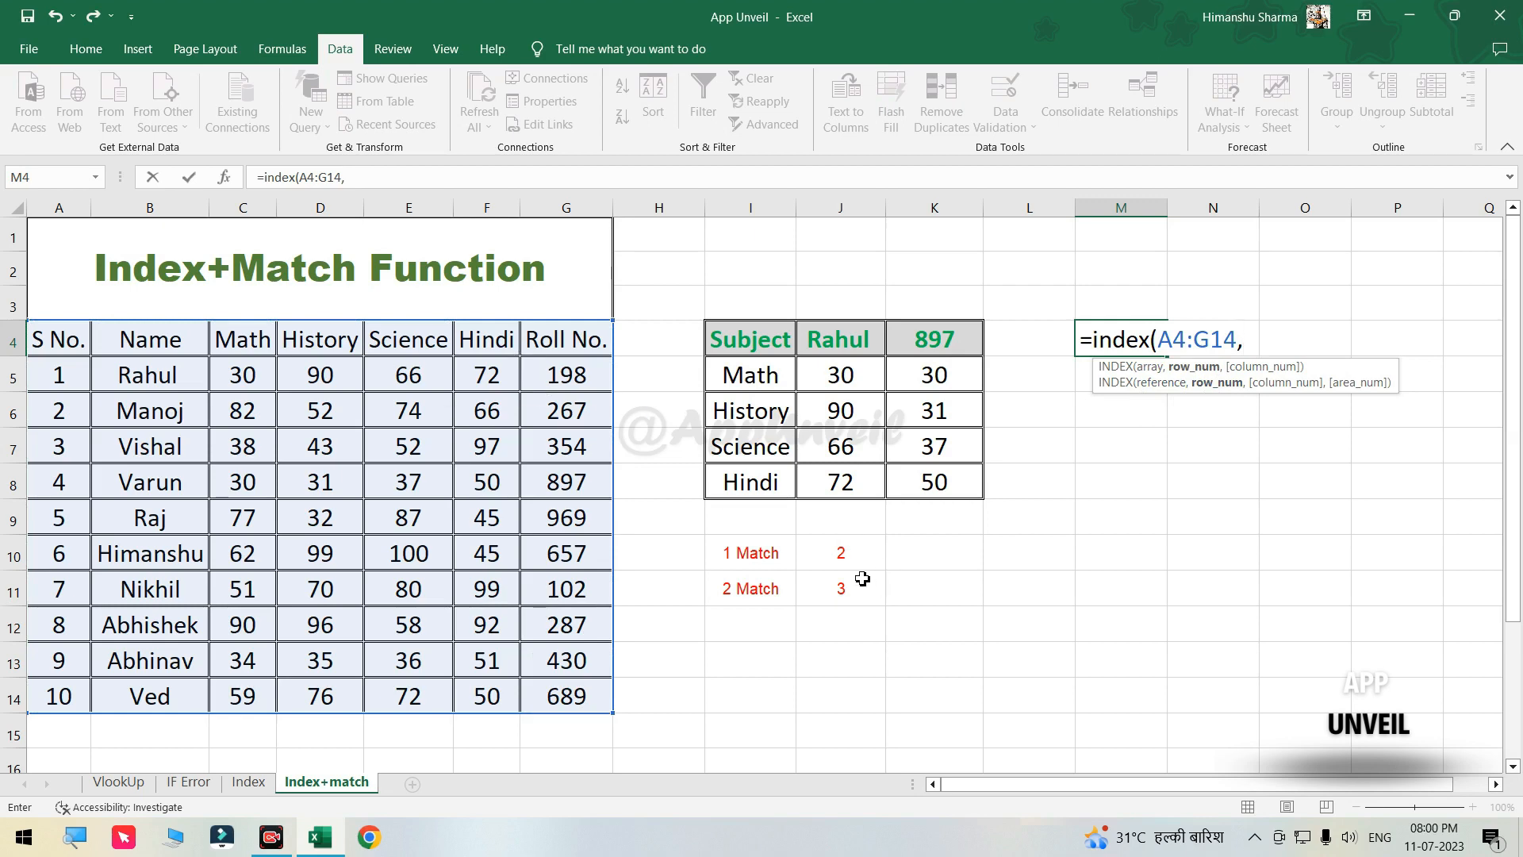
left_click(841, 555)
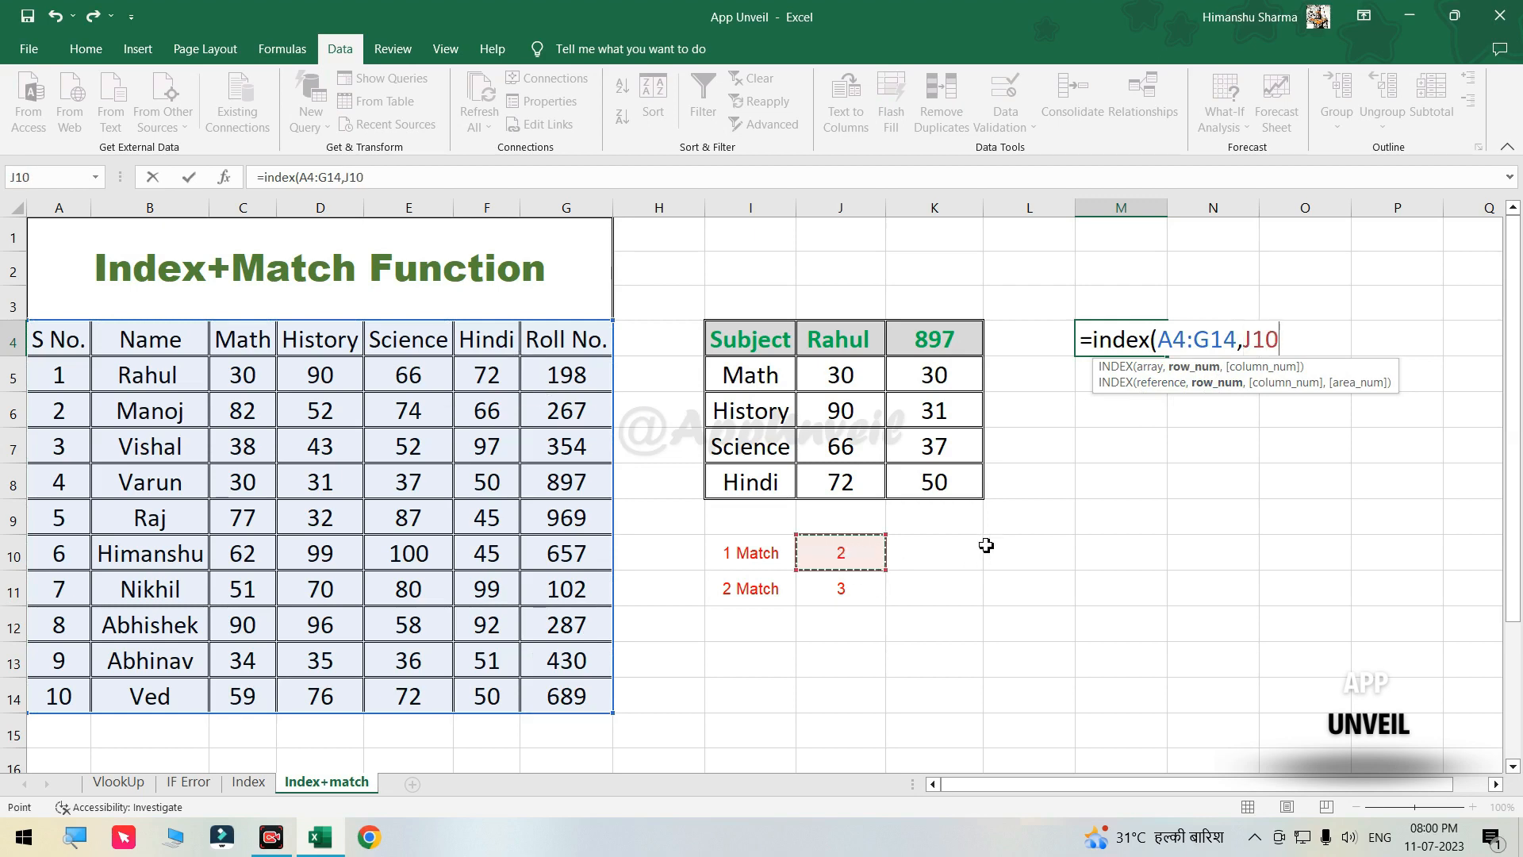
type(",")
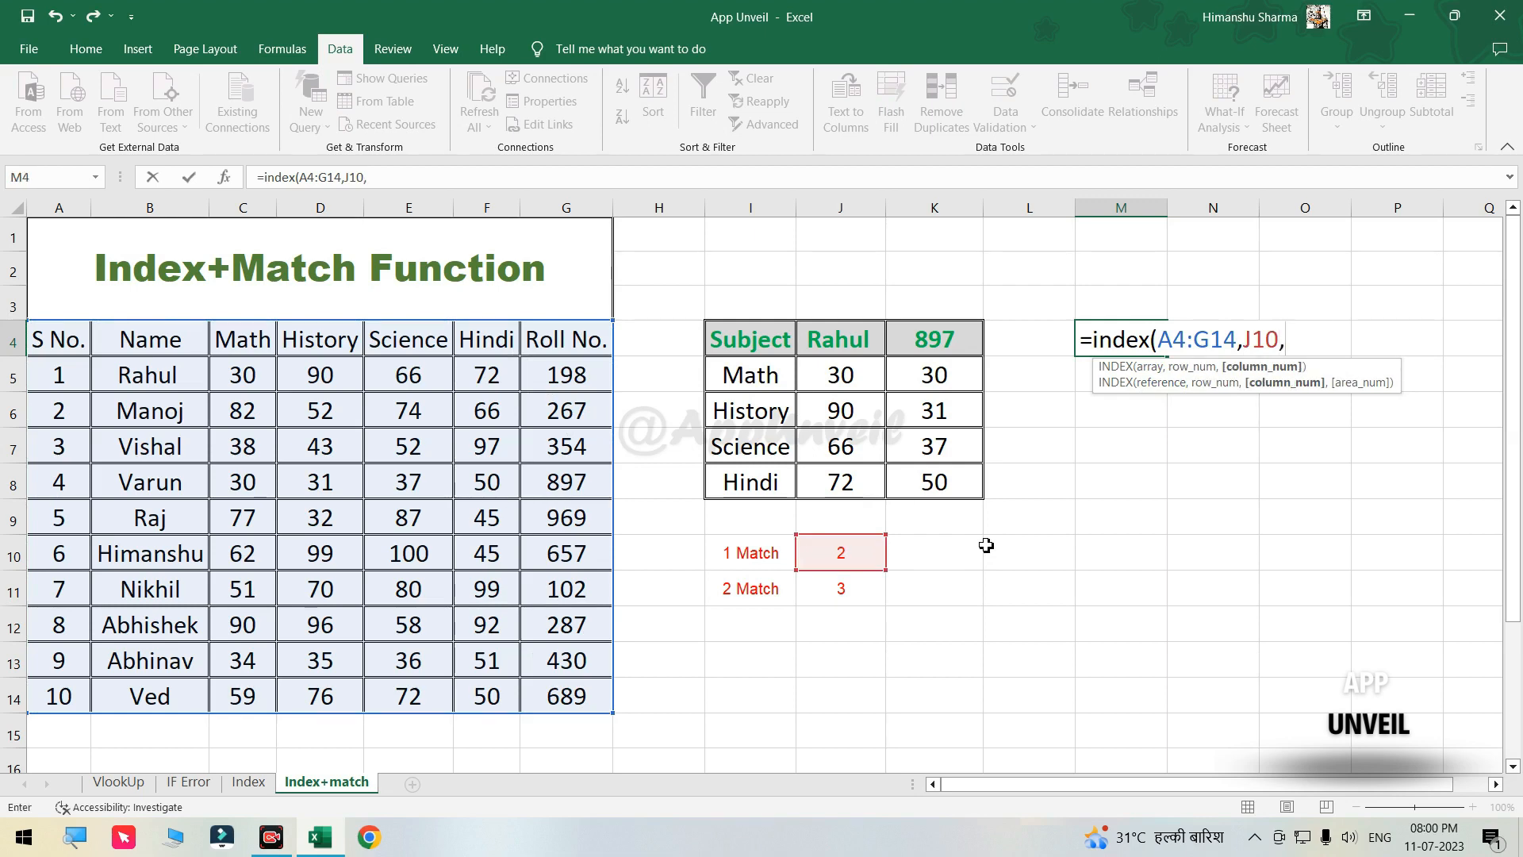
left_click(841, 594)
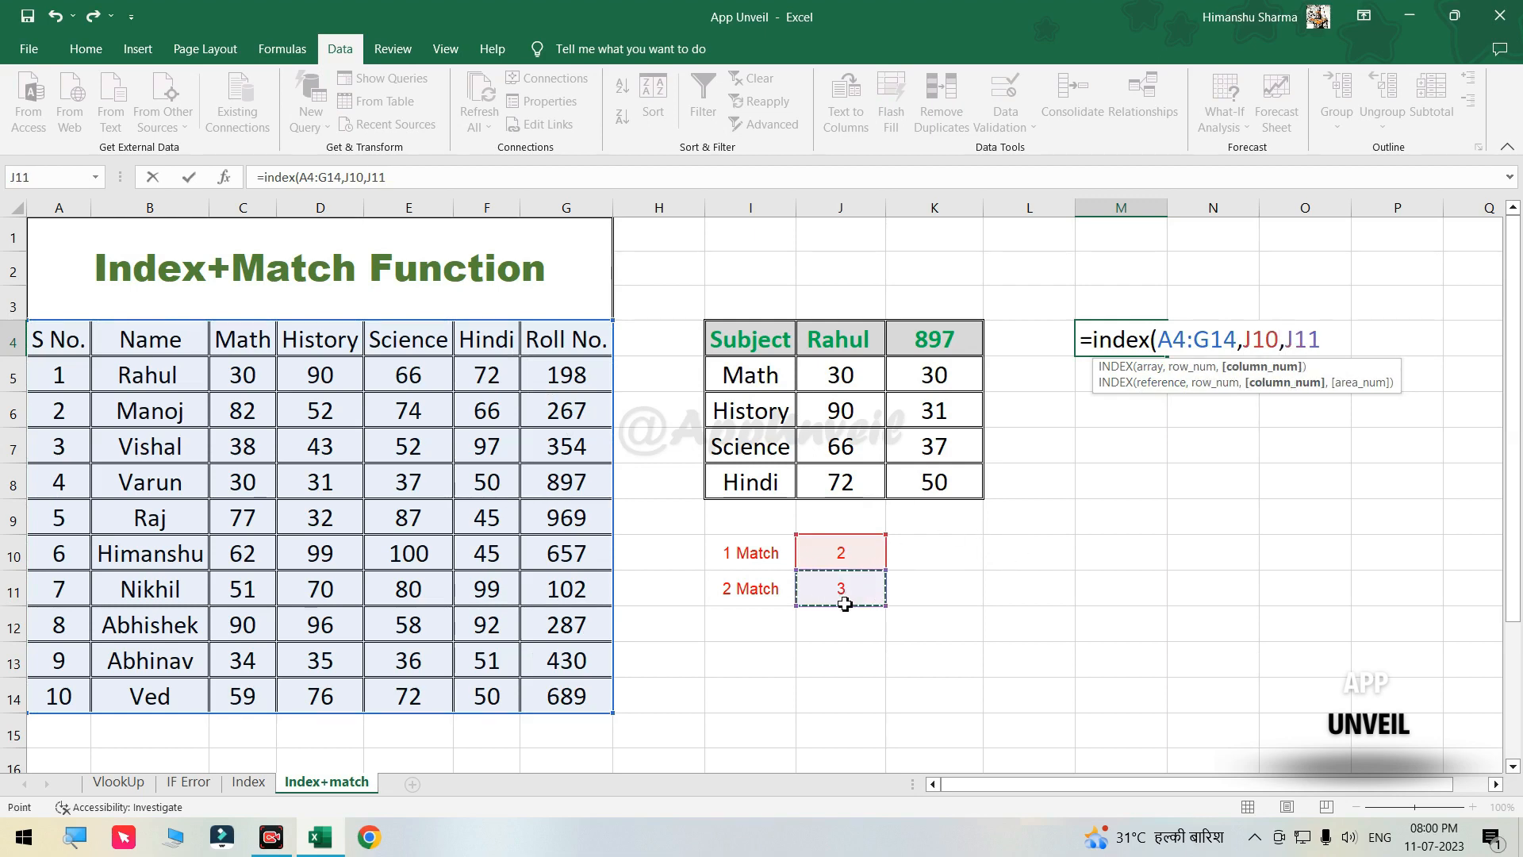
key("Return")
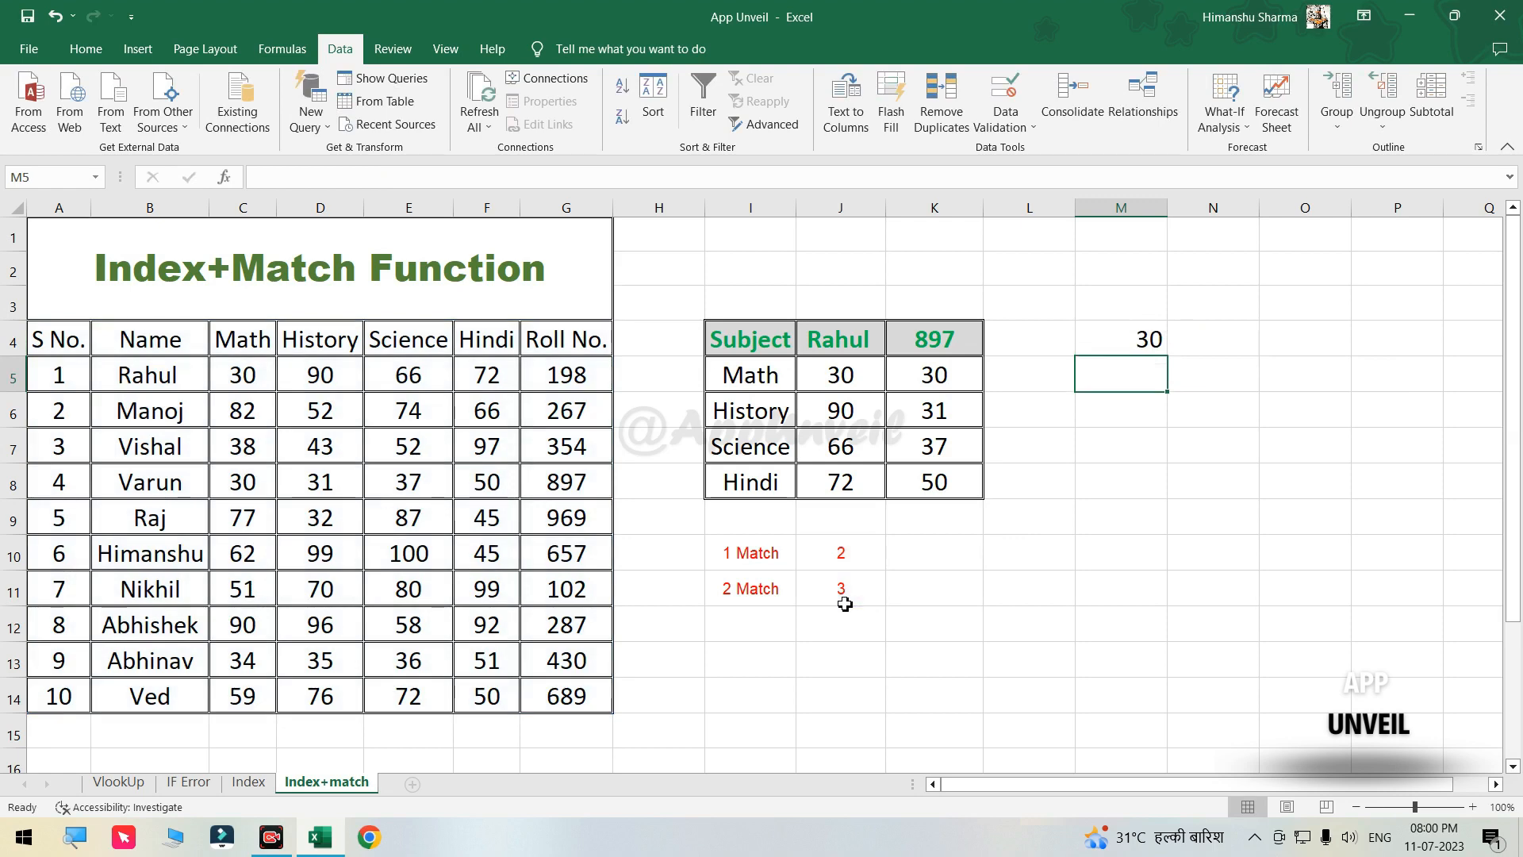
Choose the third student in the J4 name list and check the INDEX result in M4.
left_click(855, 342)
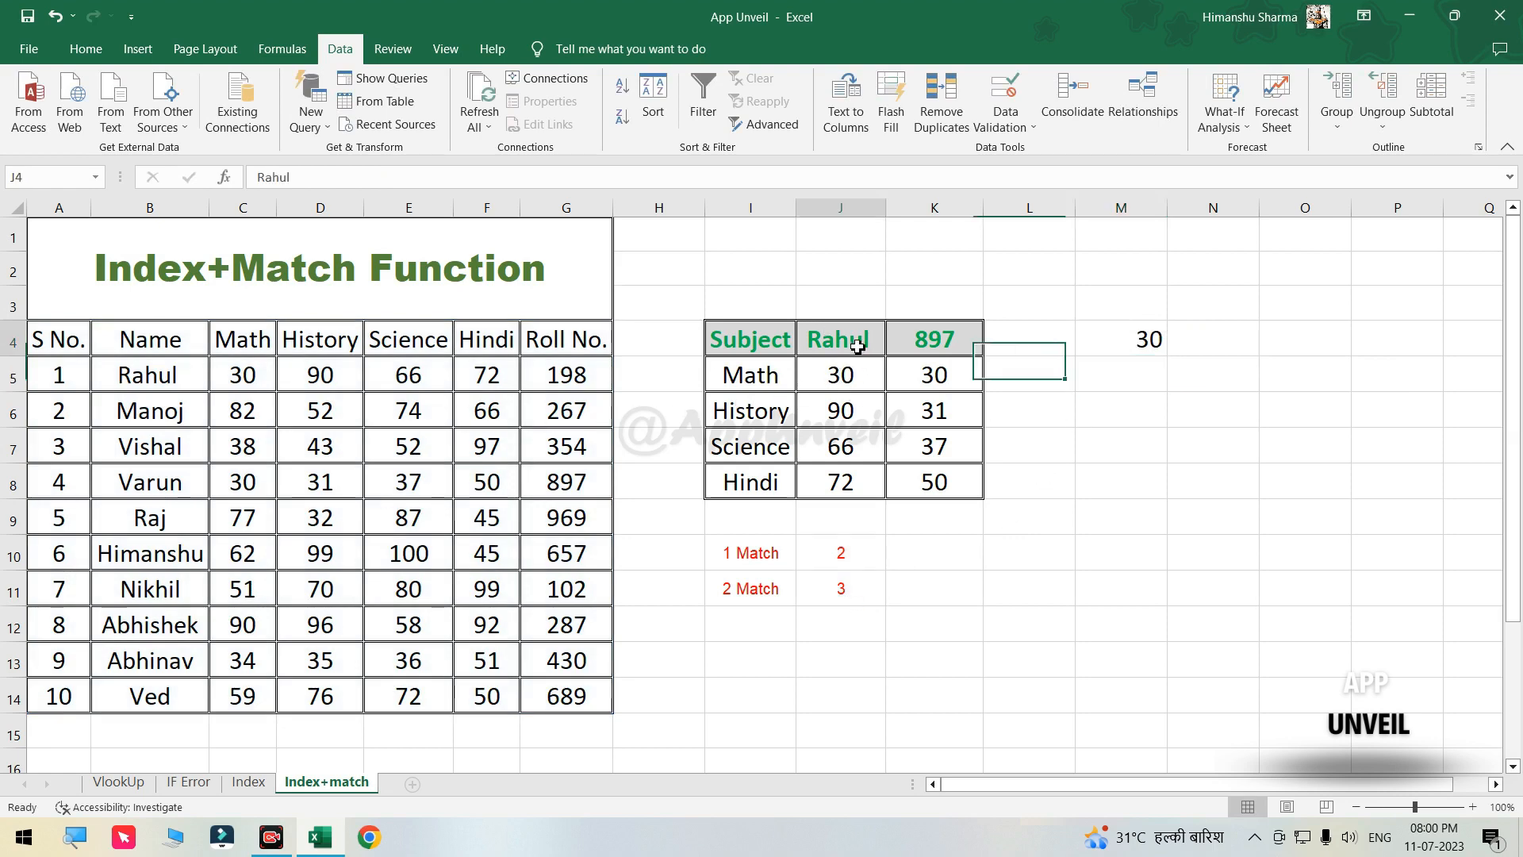
left_click(894, 347)
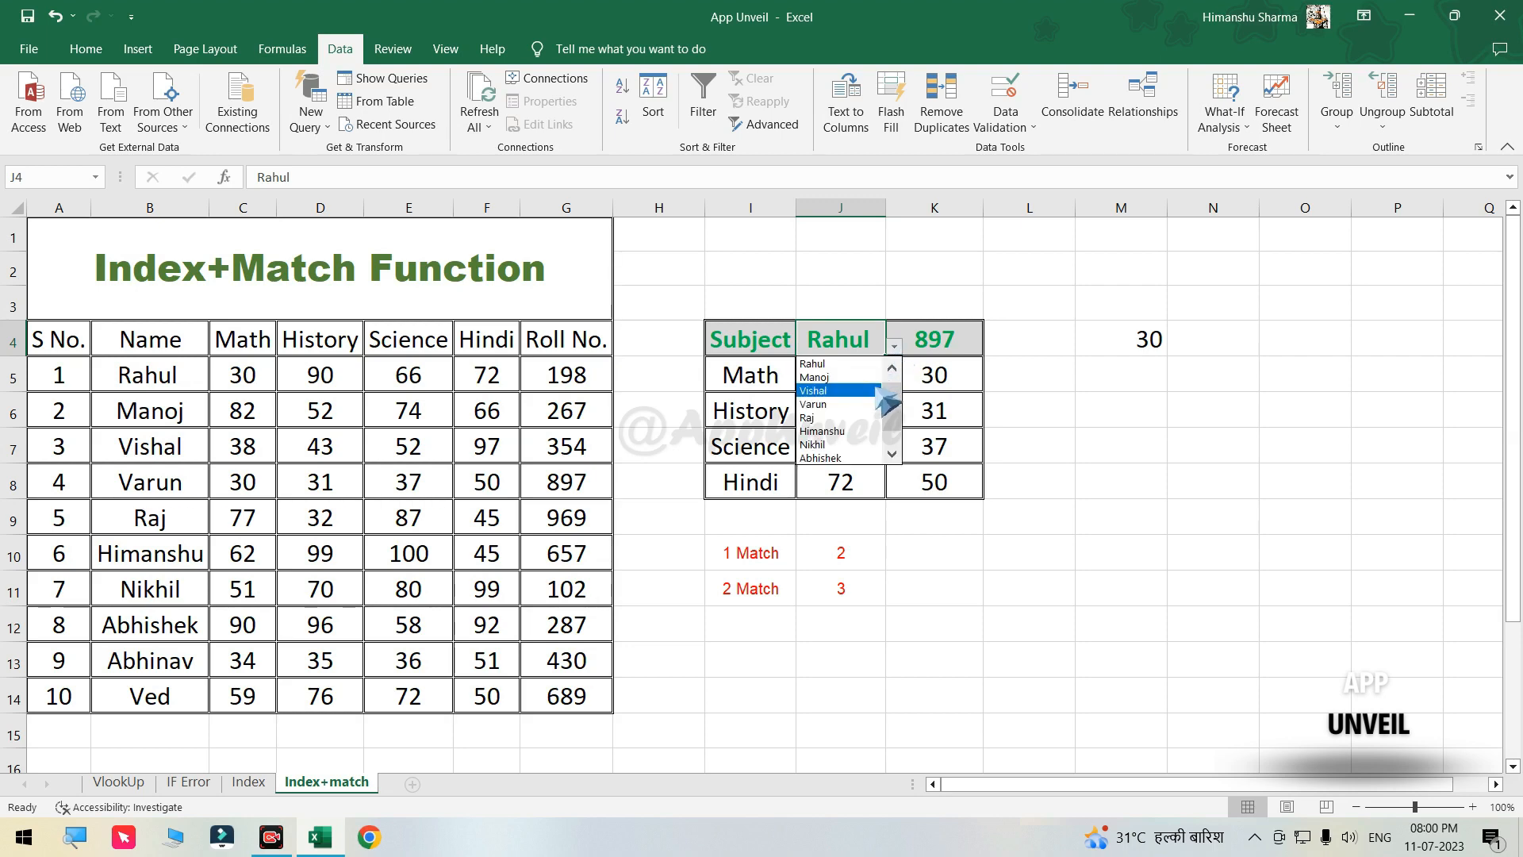
left_click(876, 388)
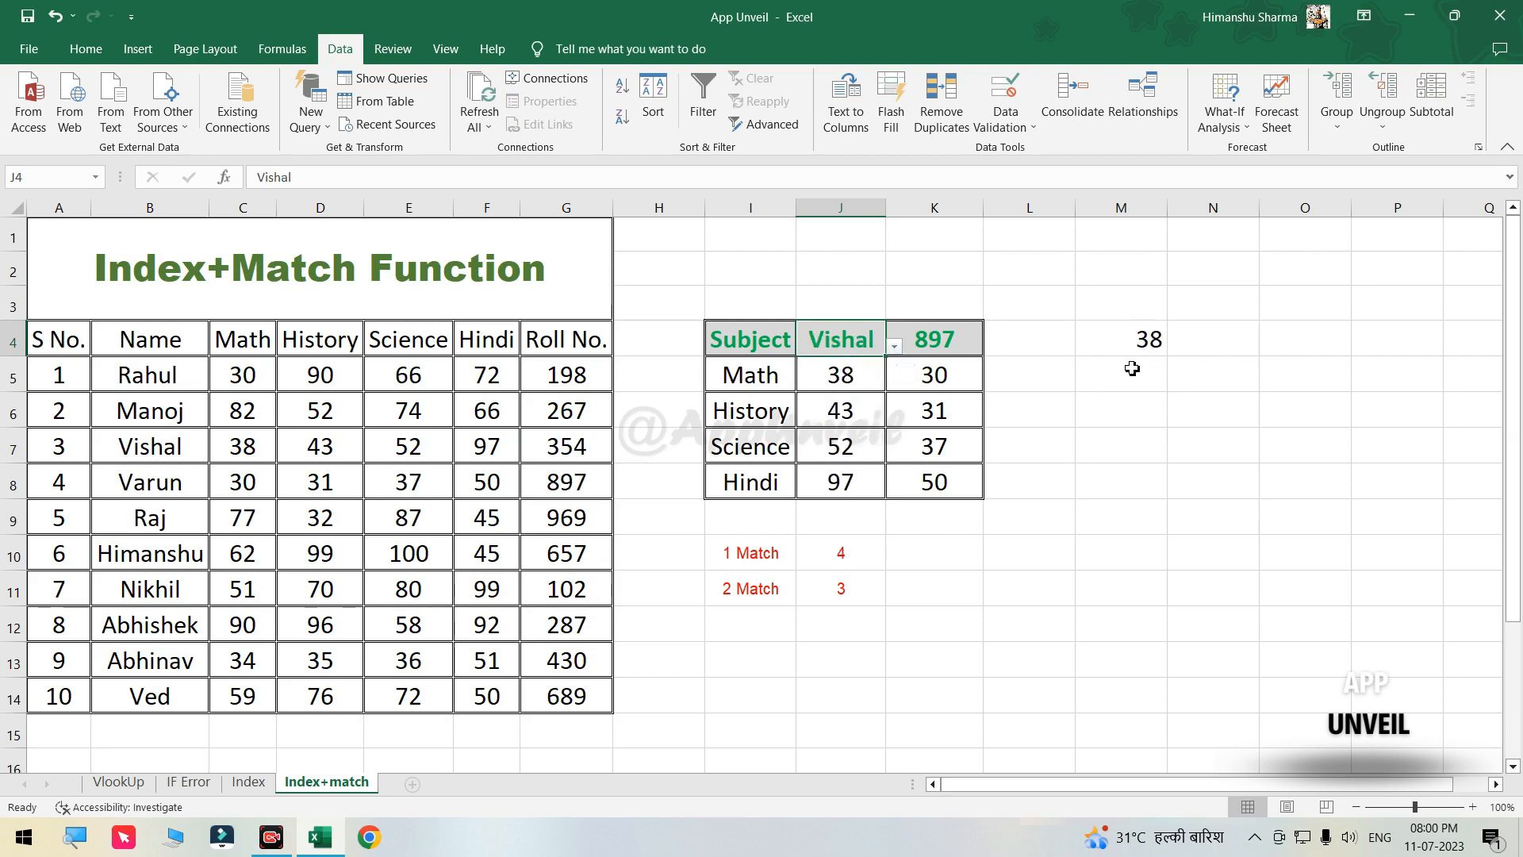
left_click(1137, 340)
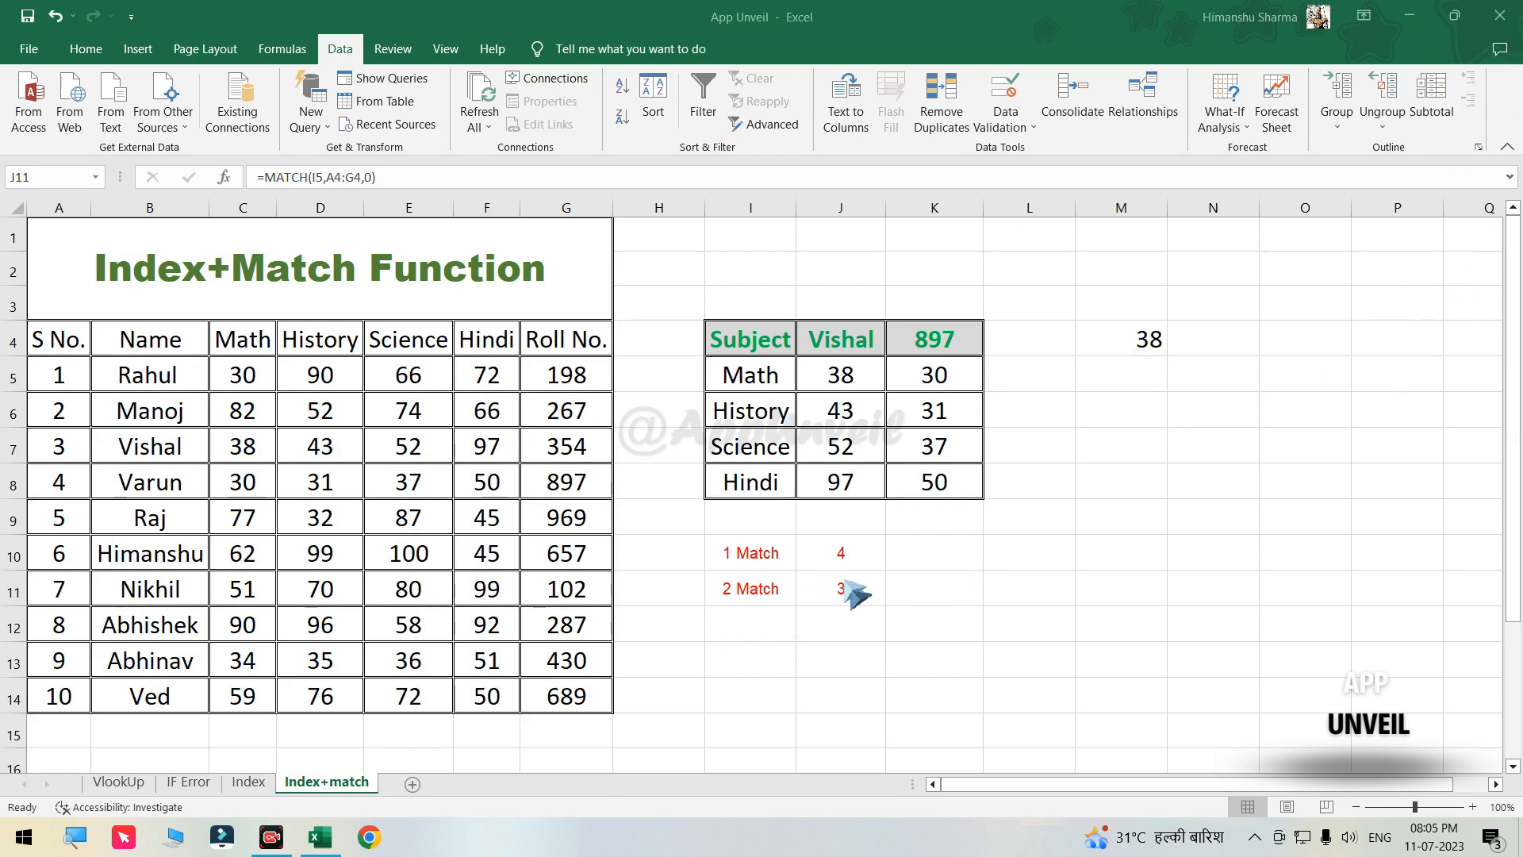
Trace the J10 MATCH result by comparing J4 with the name column and counting table rows from row 4 to row 7.
left_click(825, 551)
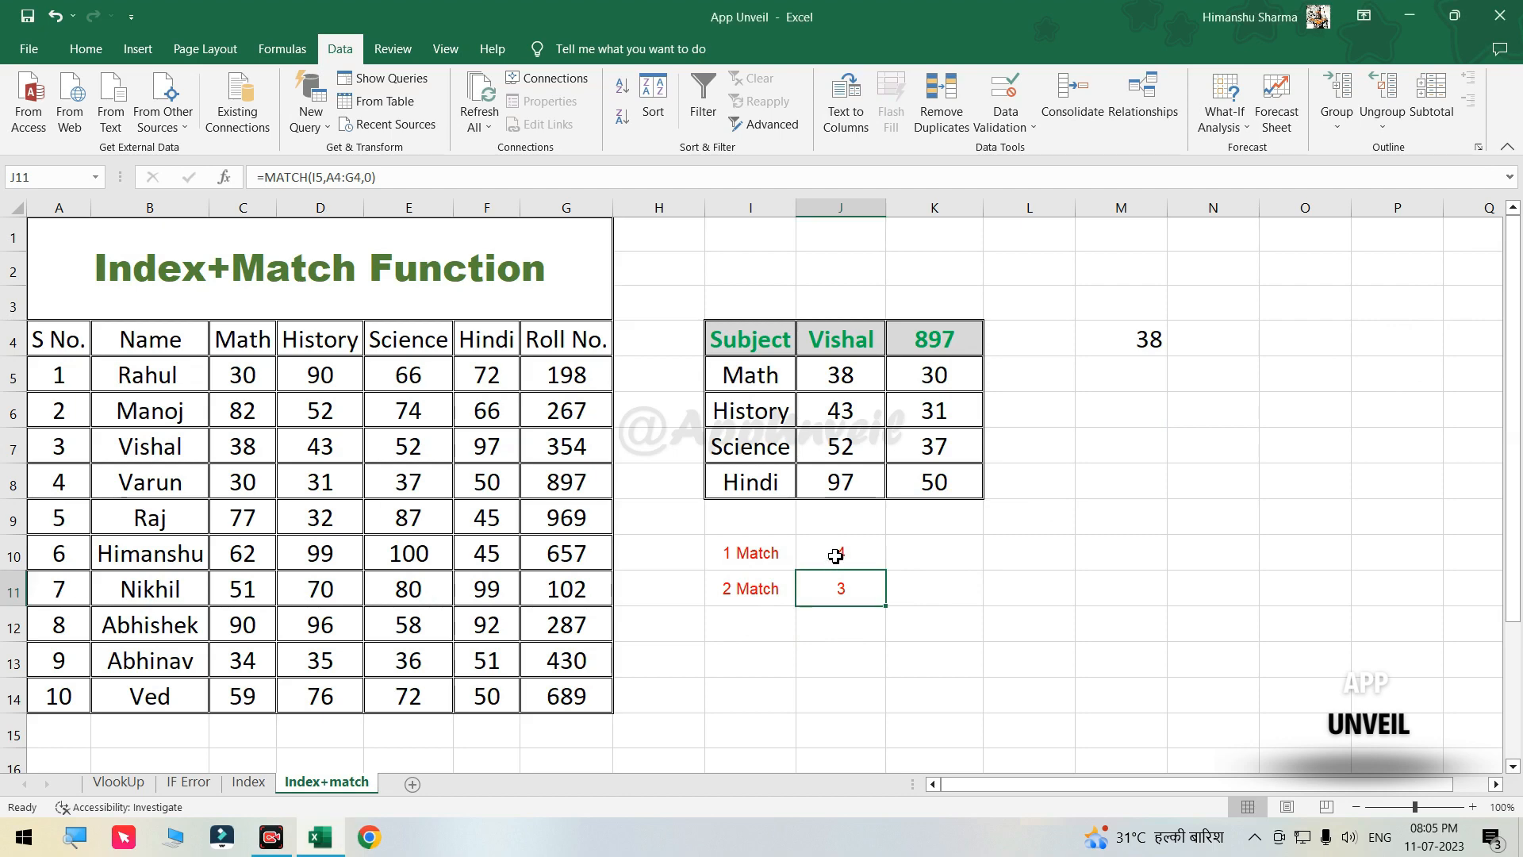
left_click(835, 554)
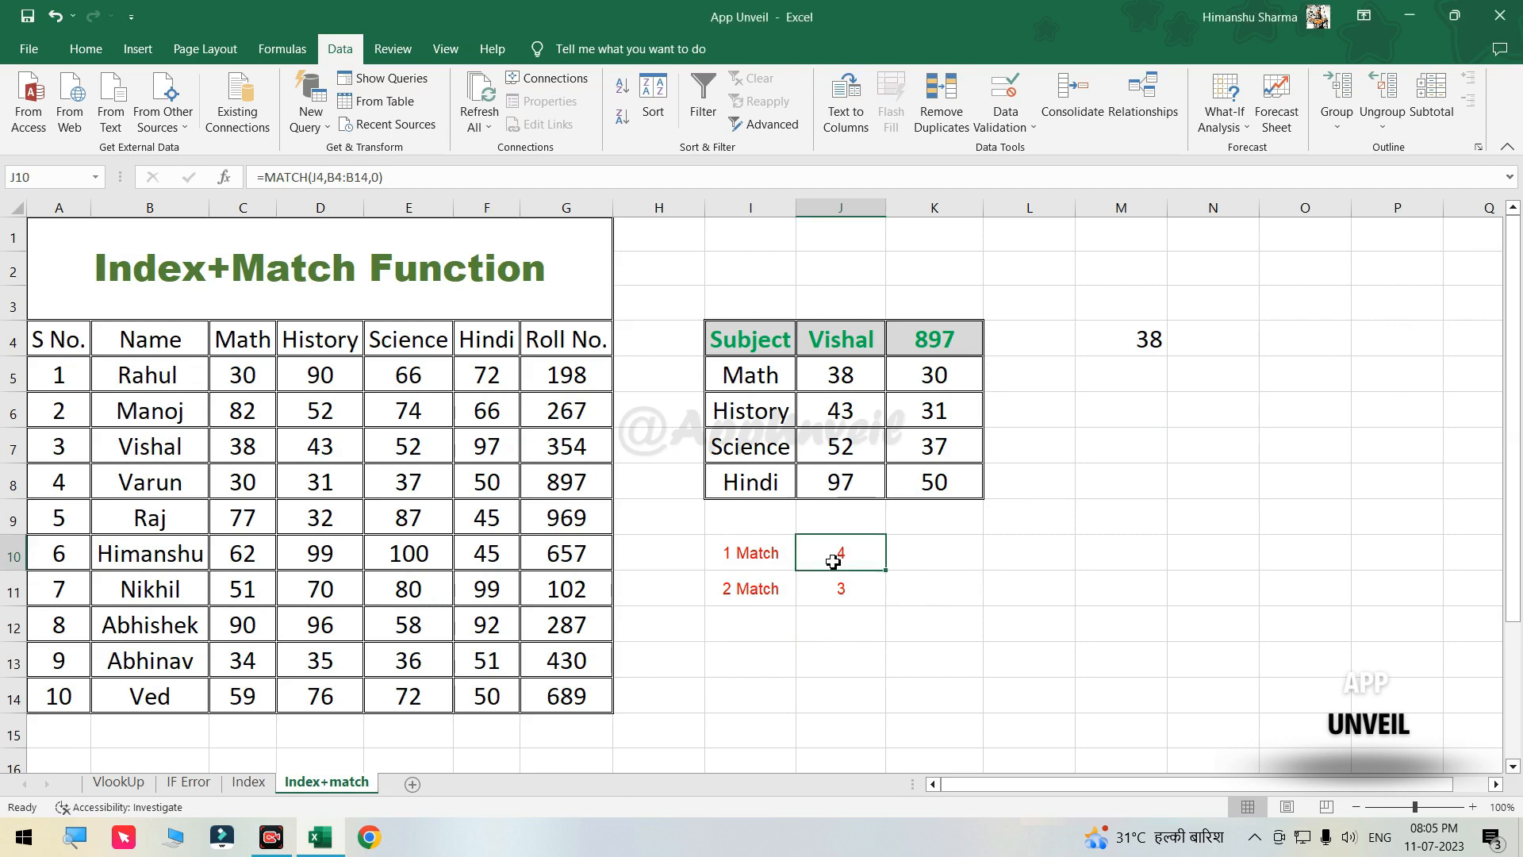
left_click(844, 340)
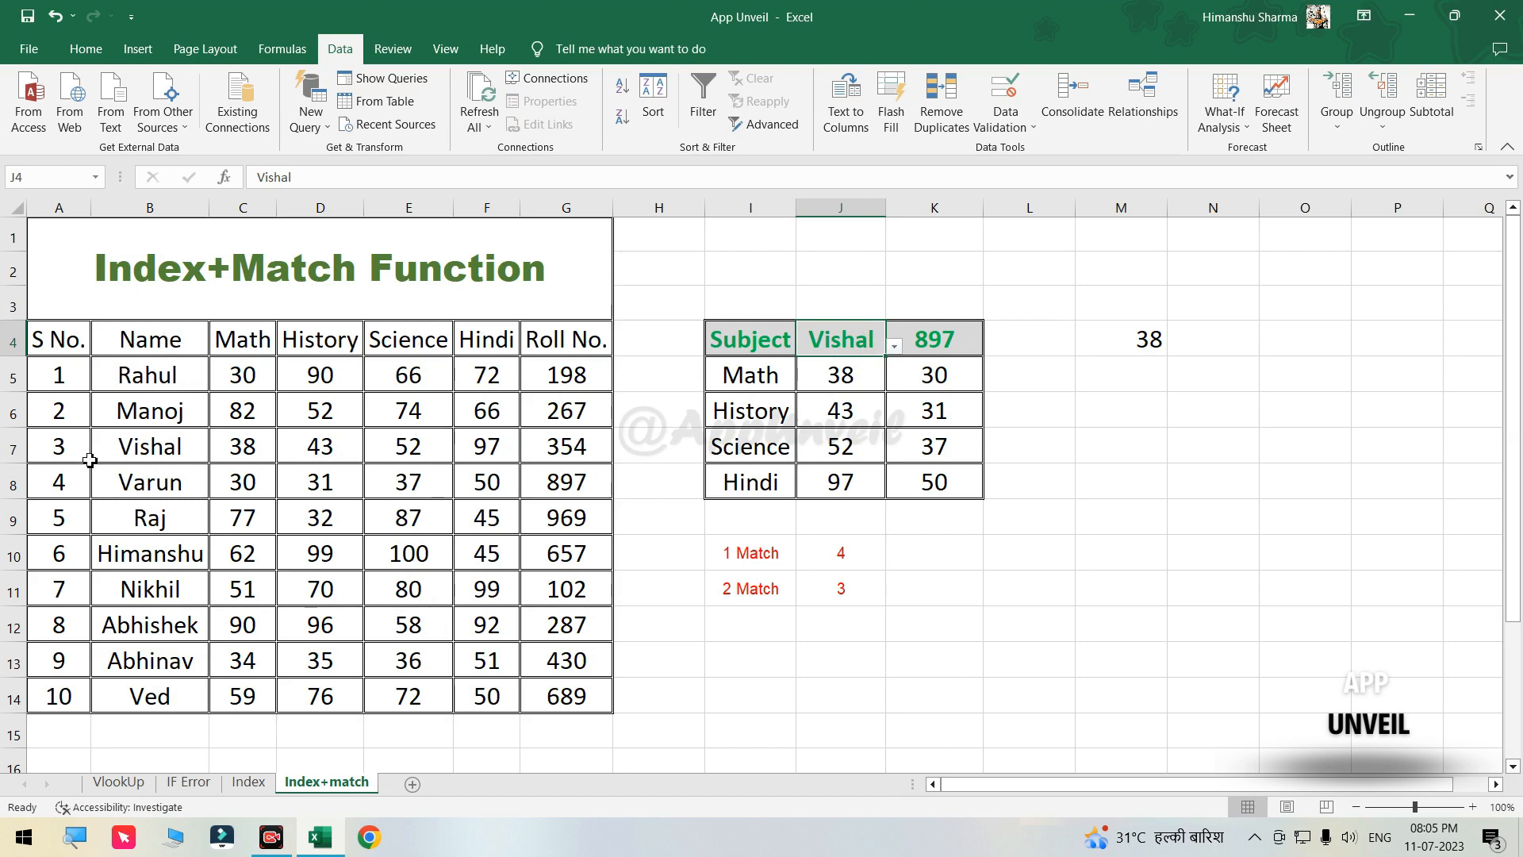
left_click(155, 342)
left_click(154, 371)
left_click(160, 412)
left_click(164, 451)
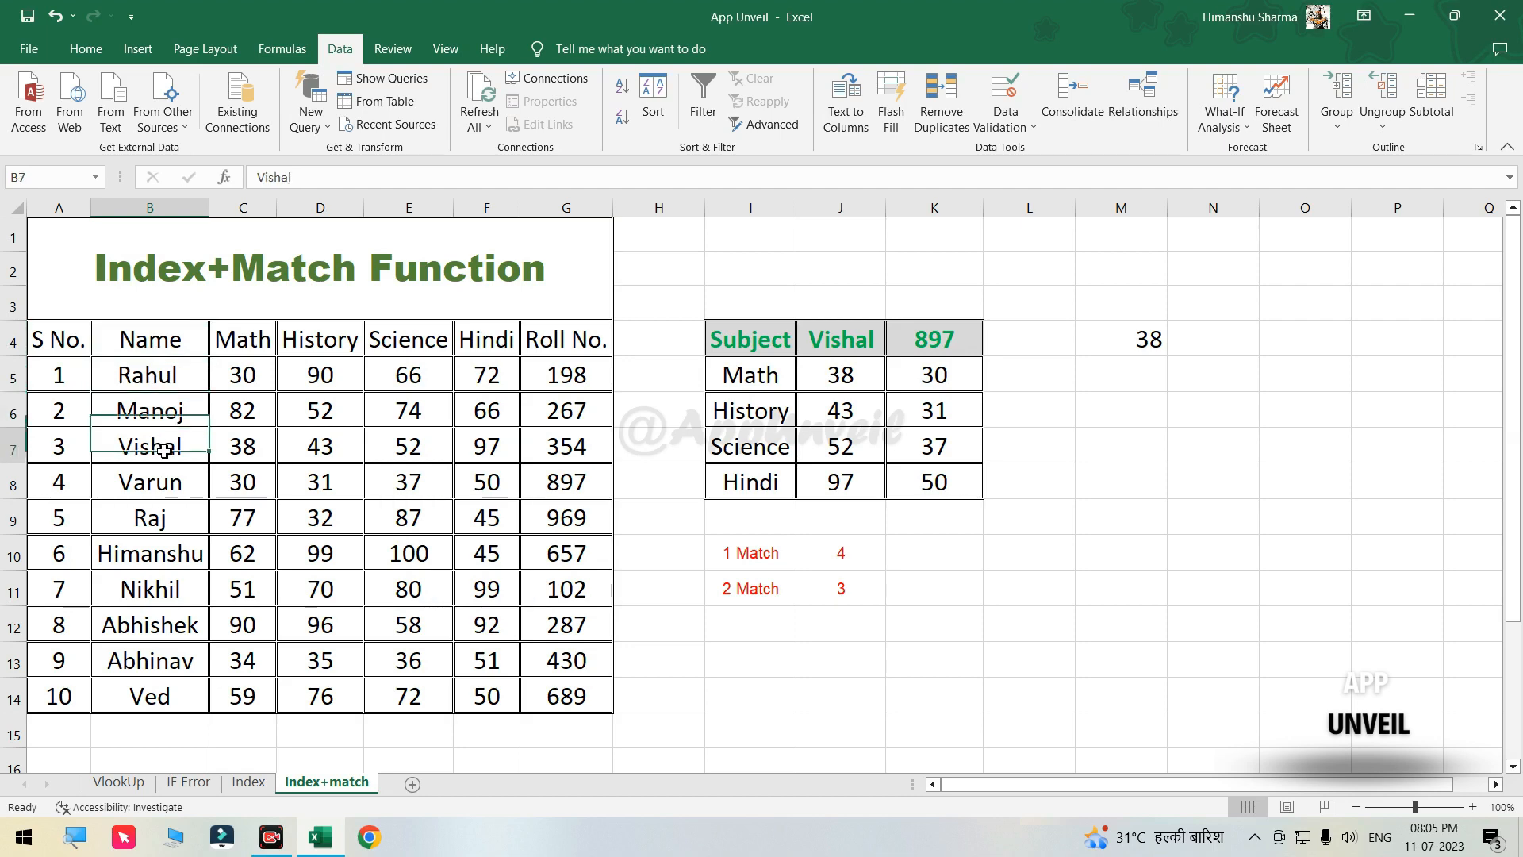
left_click(838, 556)
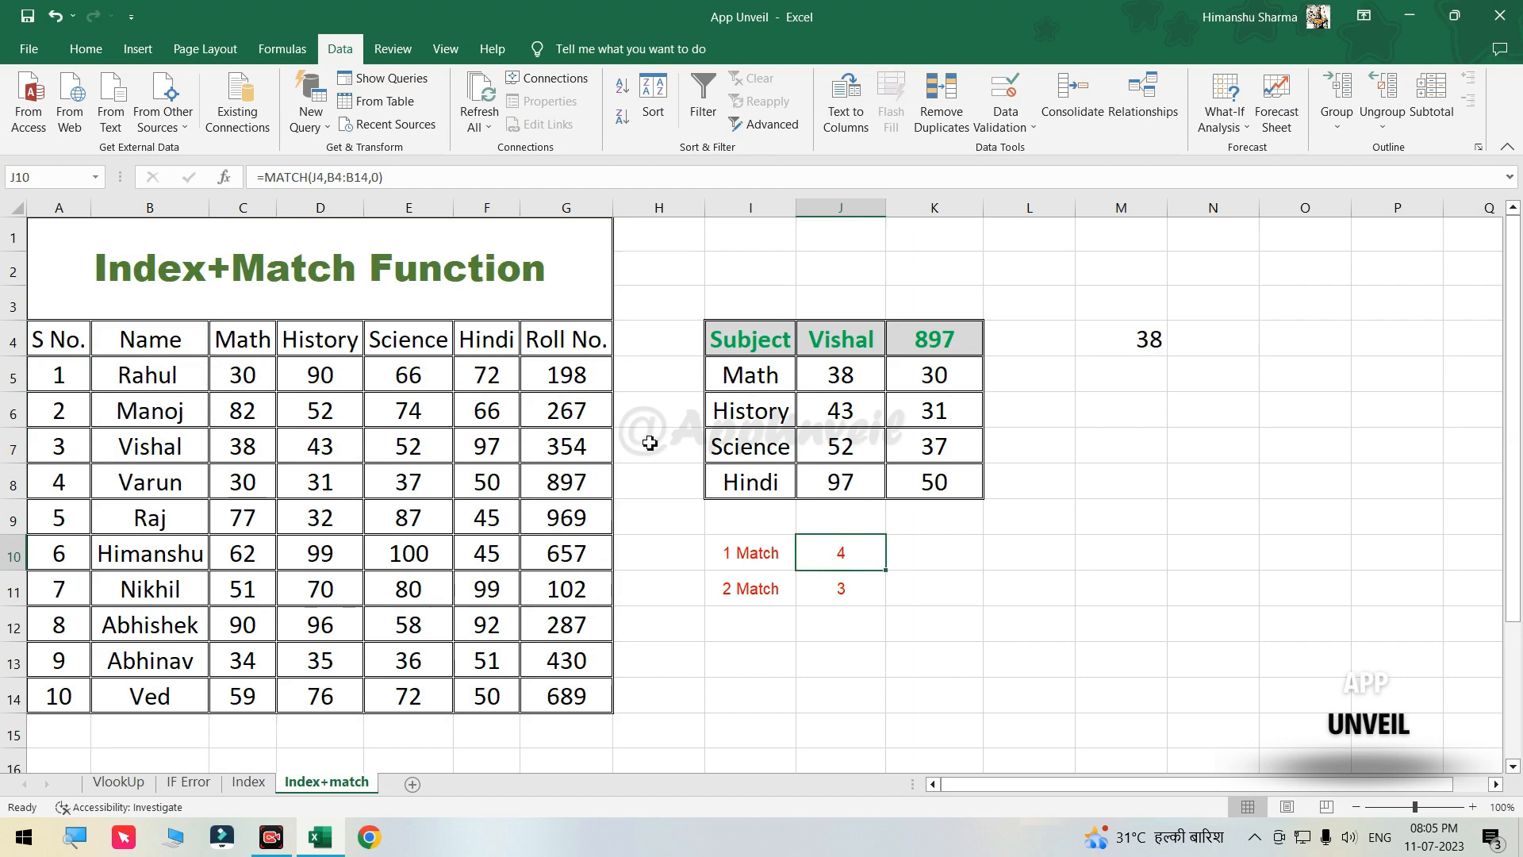
left_click(11, 341)
left_click(12, 375)
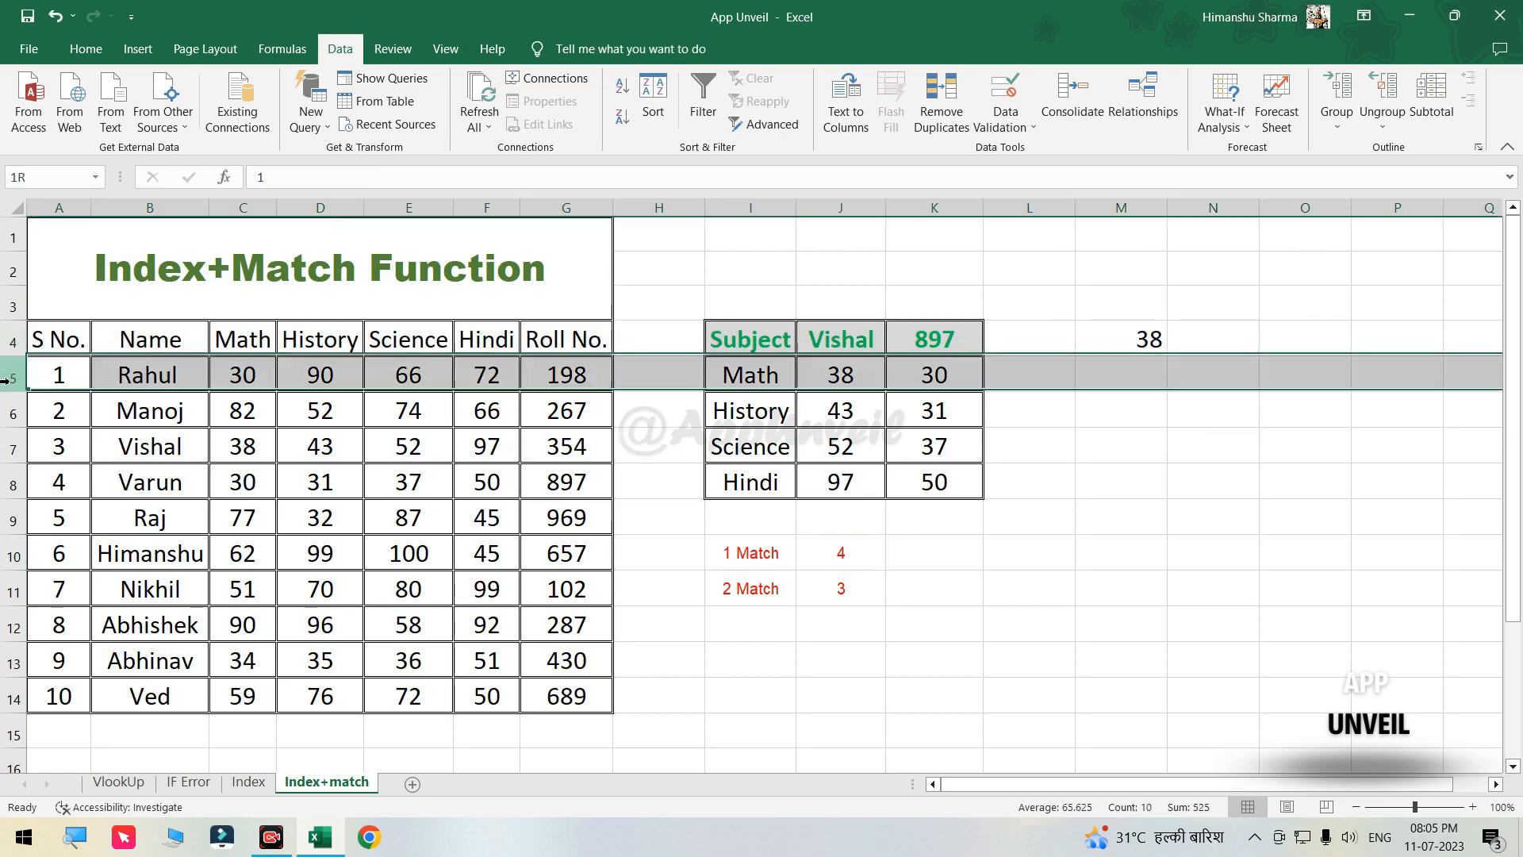
left_click(16, 458)
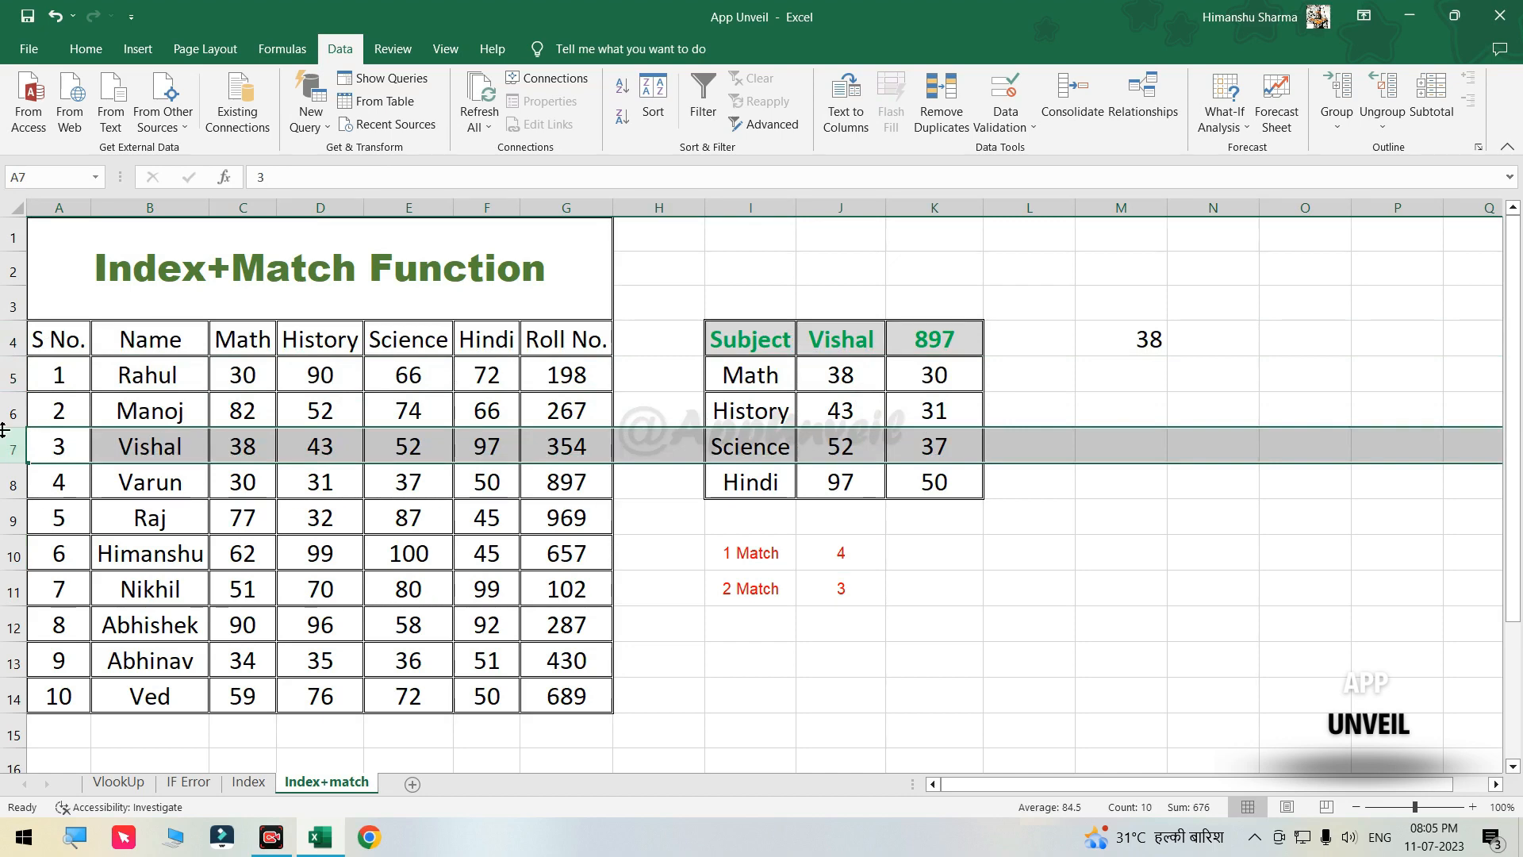
left_click(897, 635)
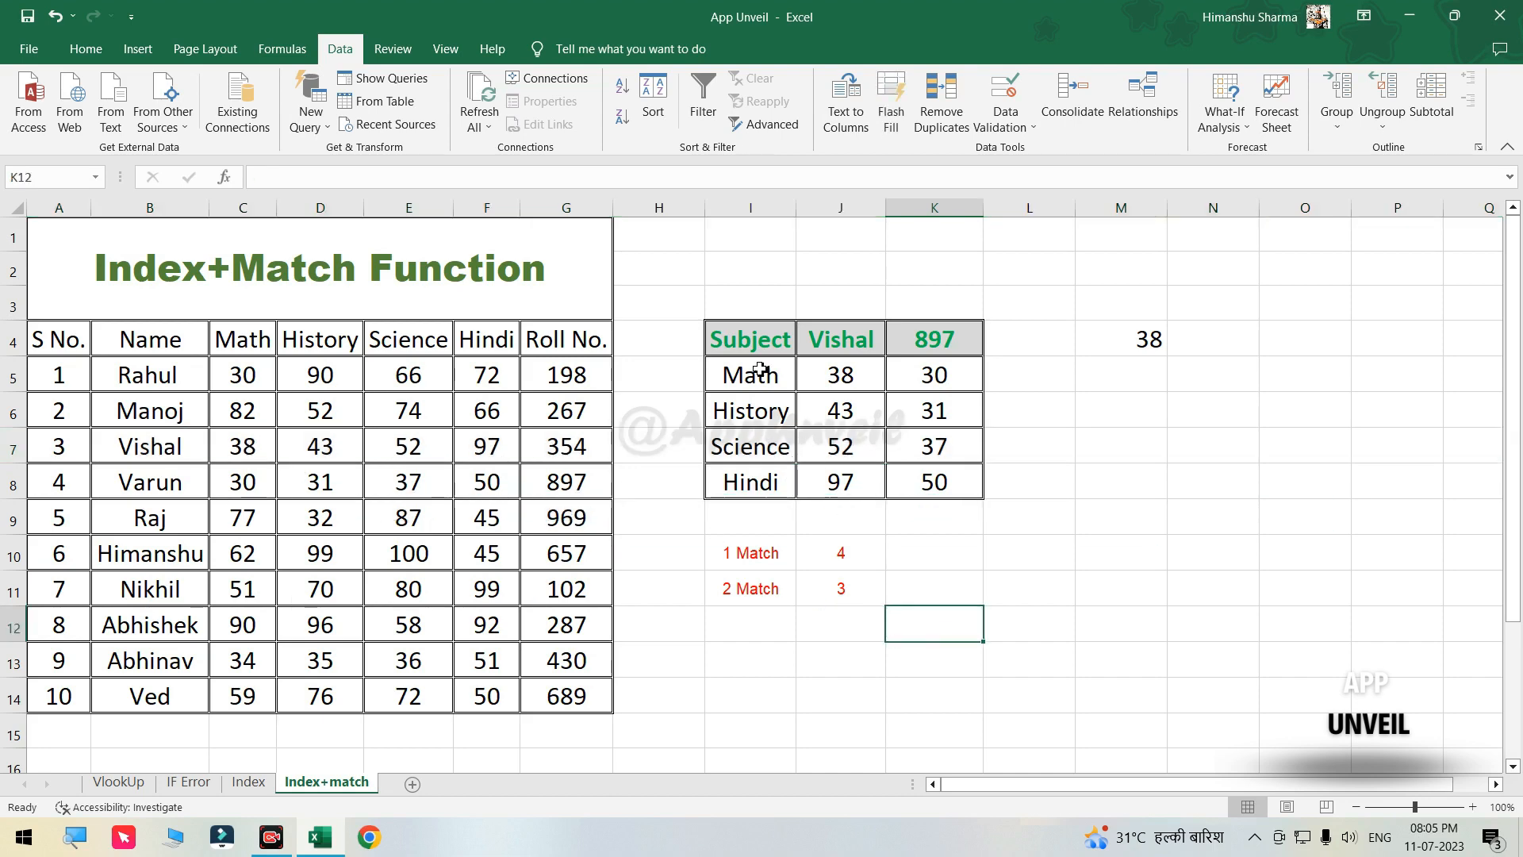
Trace the J11 MATCH result from subject I5 across the header row A4:G4, counting columns A to C.
left_click(835, 585)
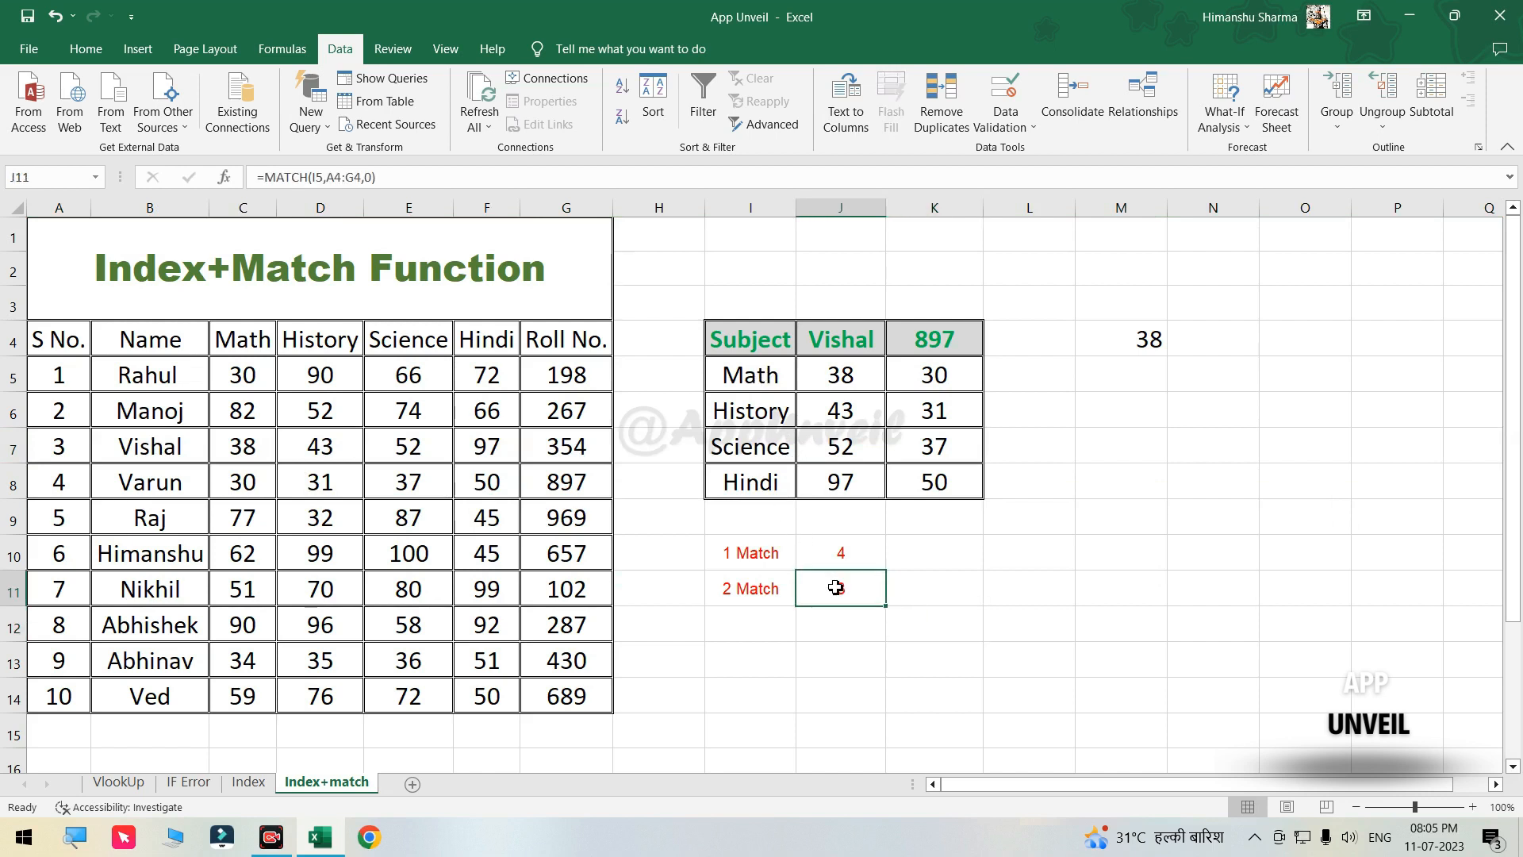
left_click(746, 378)
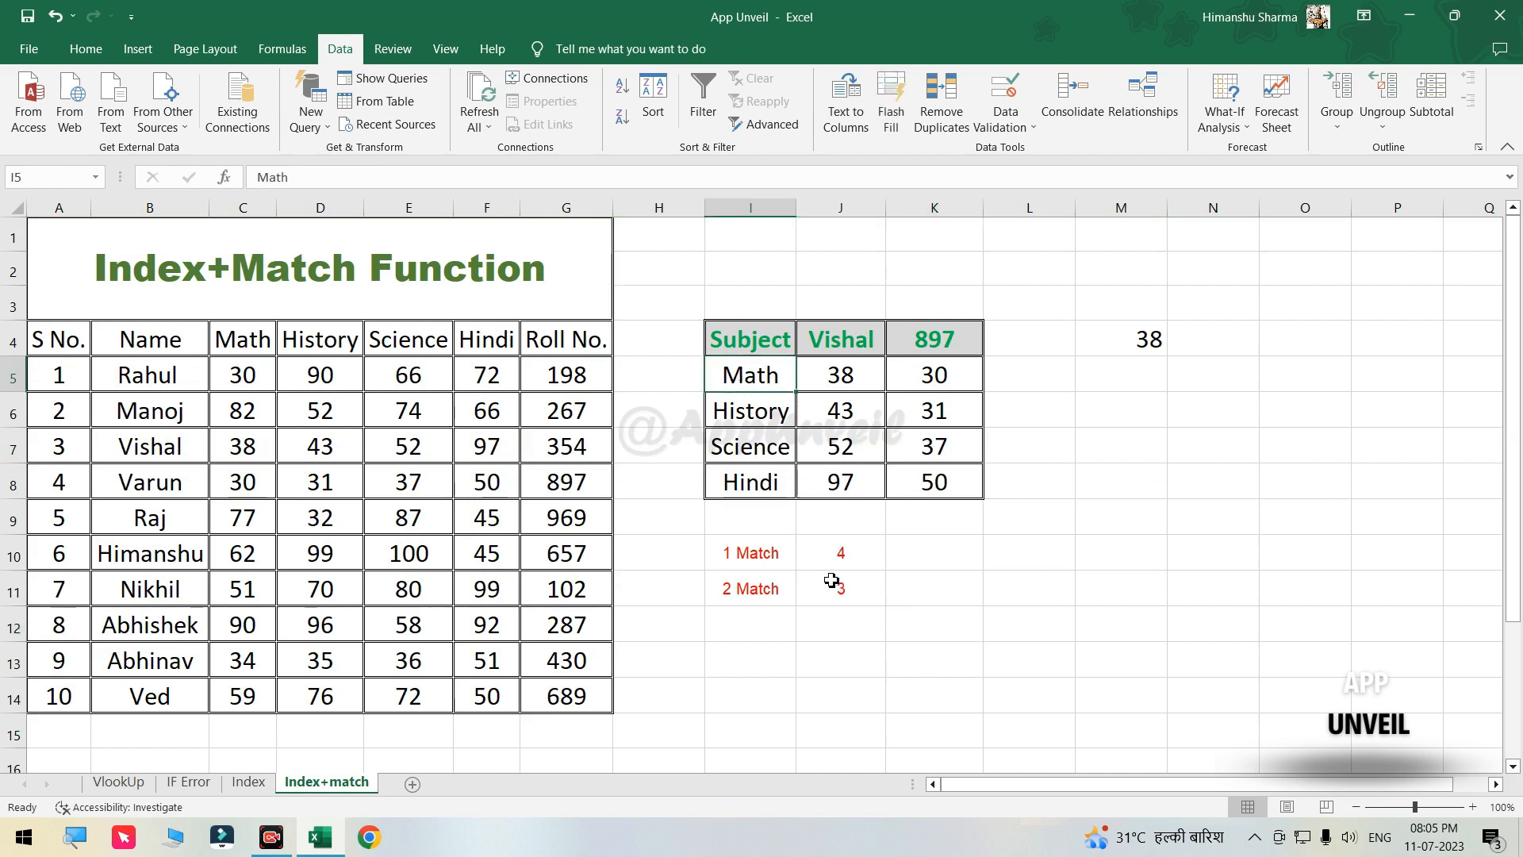
left_click(847, 597)
left_click_drag(49, 346, 568, 346)
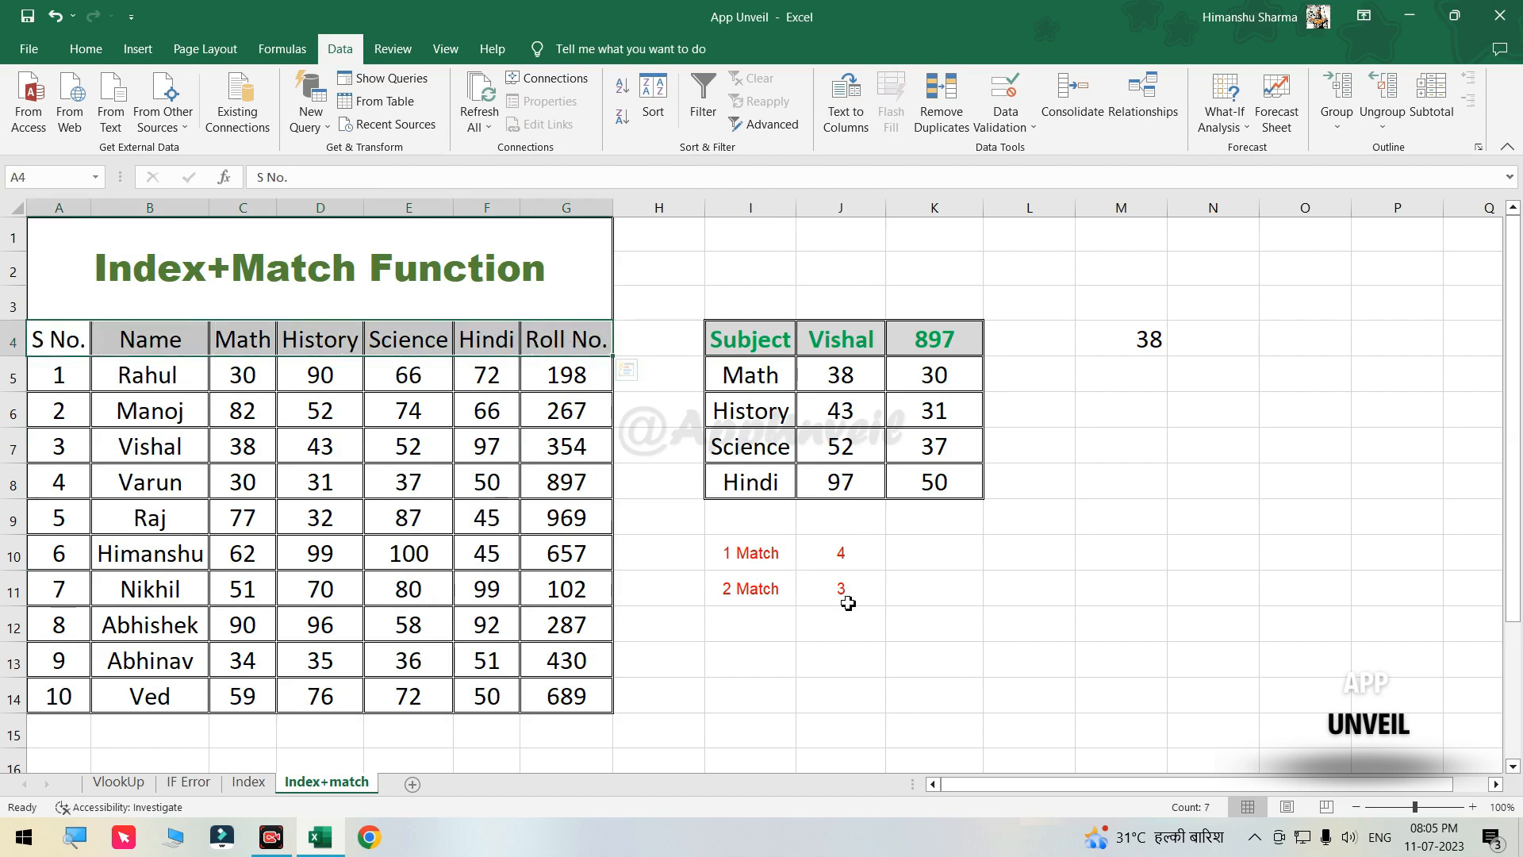
left_click(62, 213)
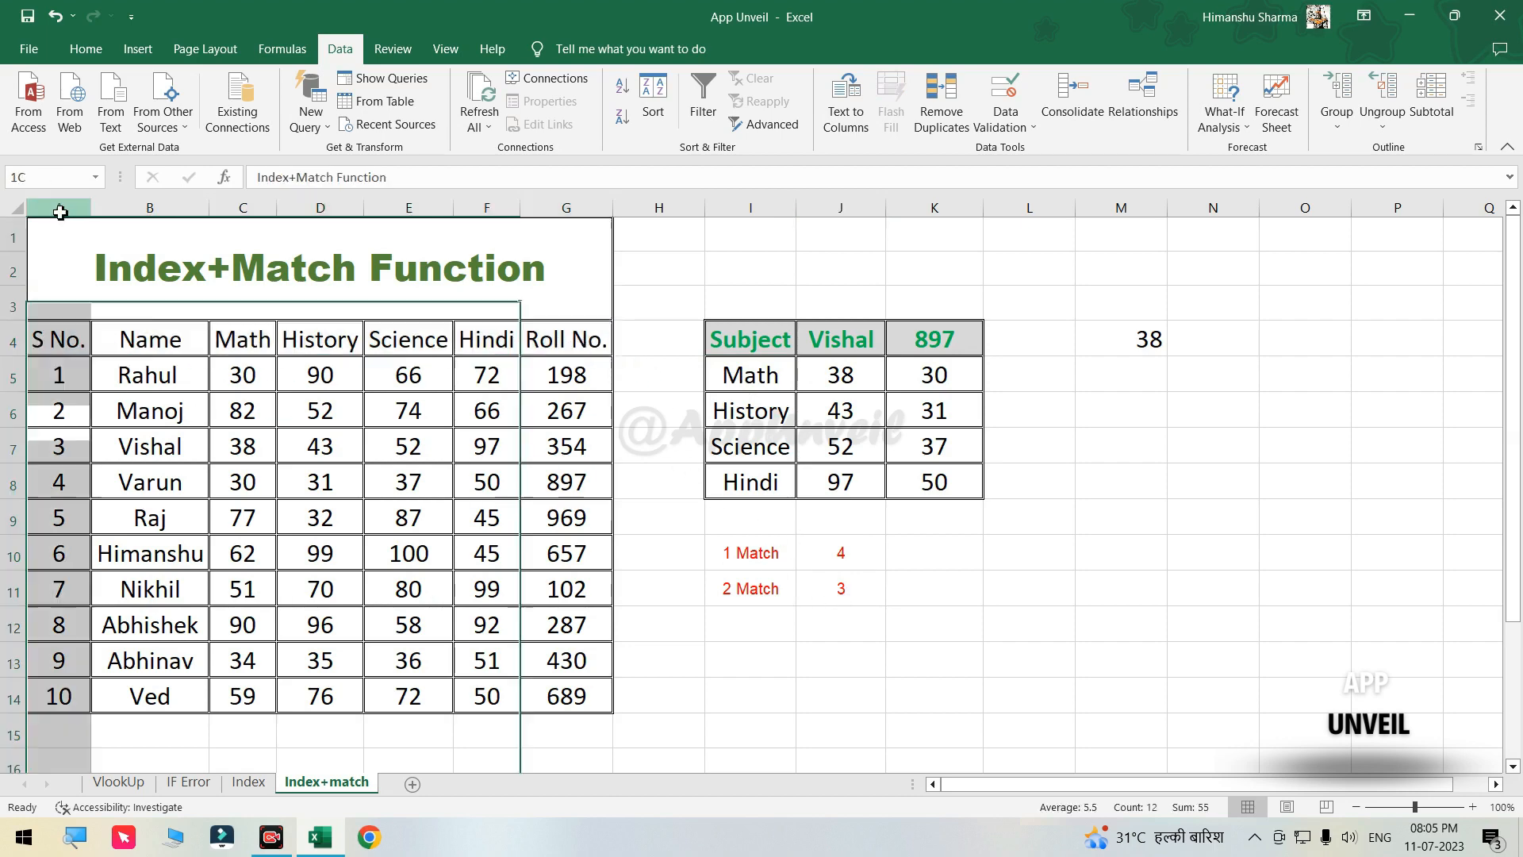
left_click(150, 206)
left_click(247, 209)
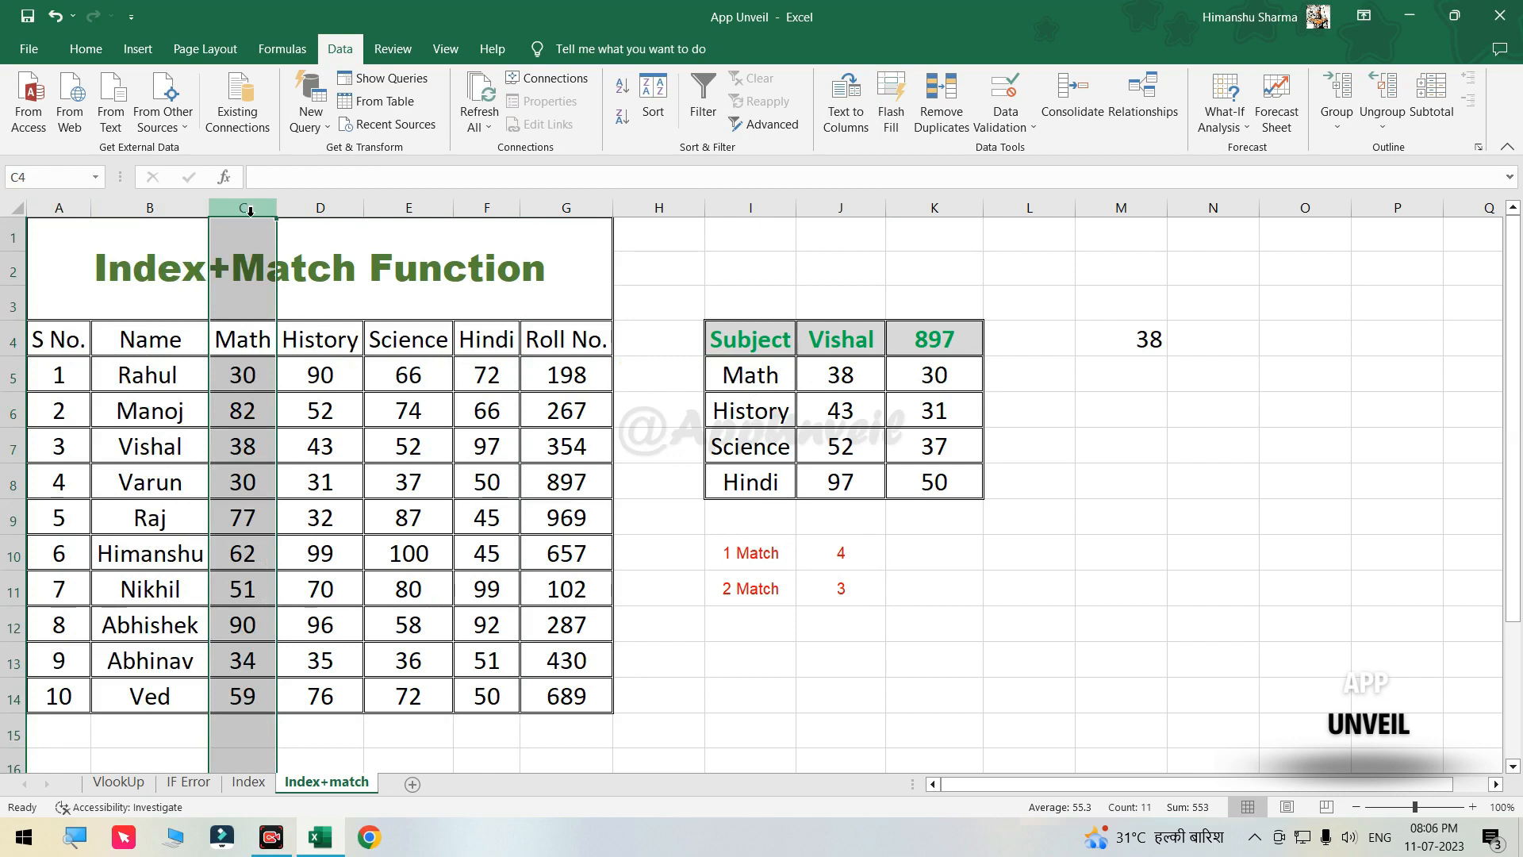
Open the M4 INDEX formula and examine its array argument A4:G14.
left_click(1163, 454)
double_click(1153, 343)
left_click(1117, 379)
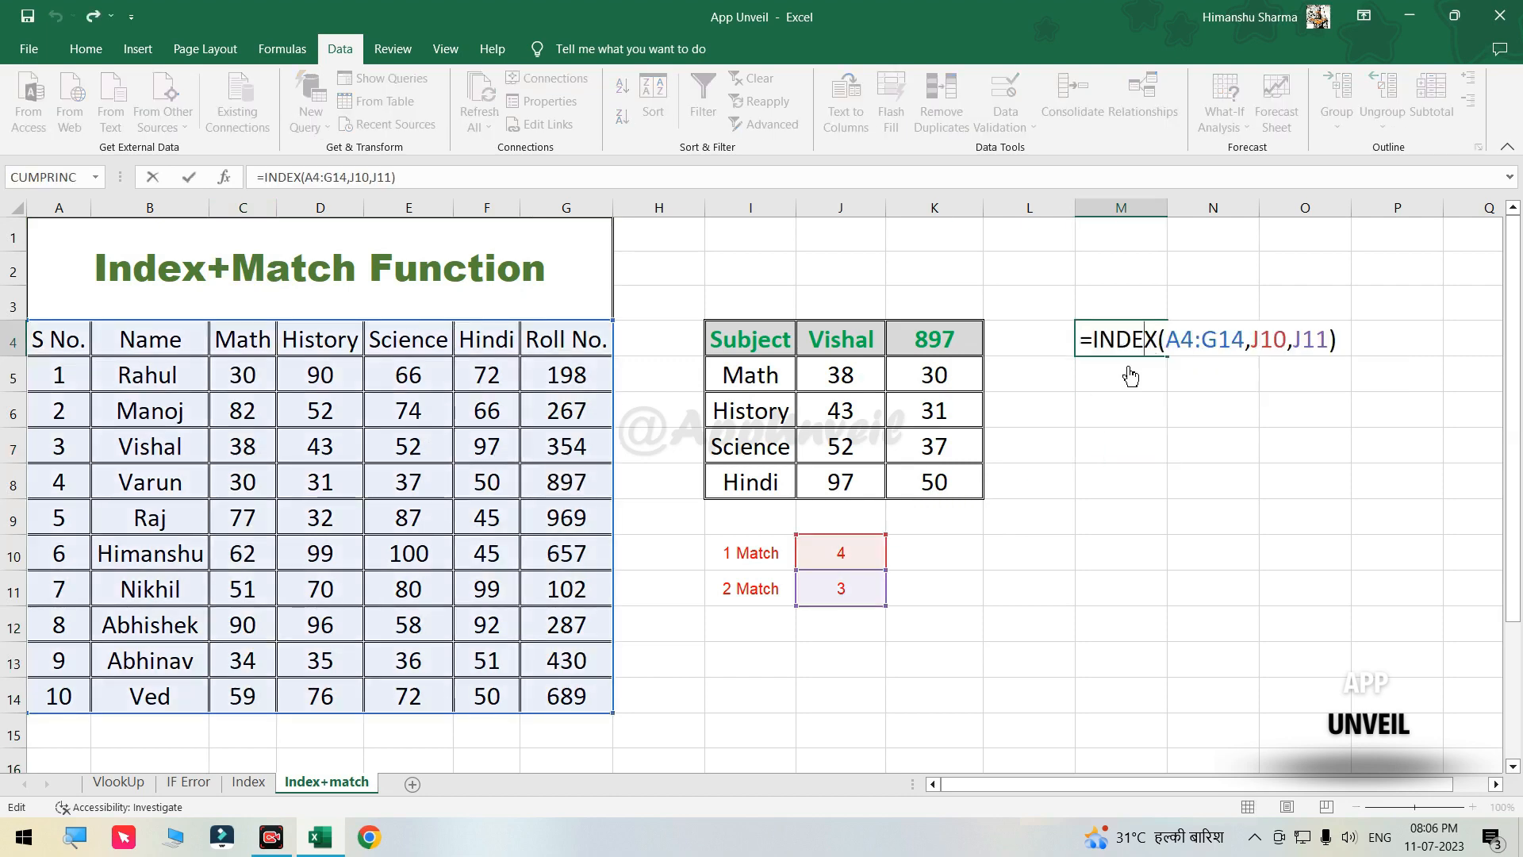
left_click(1500, 220)
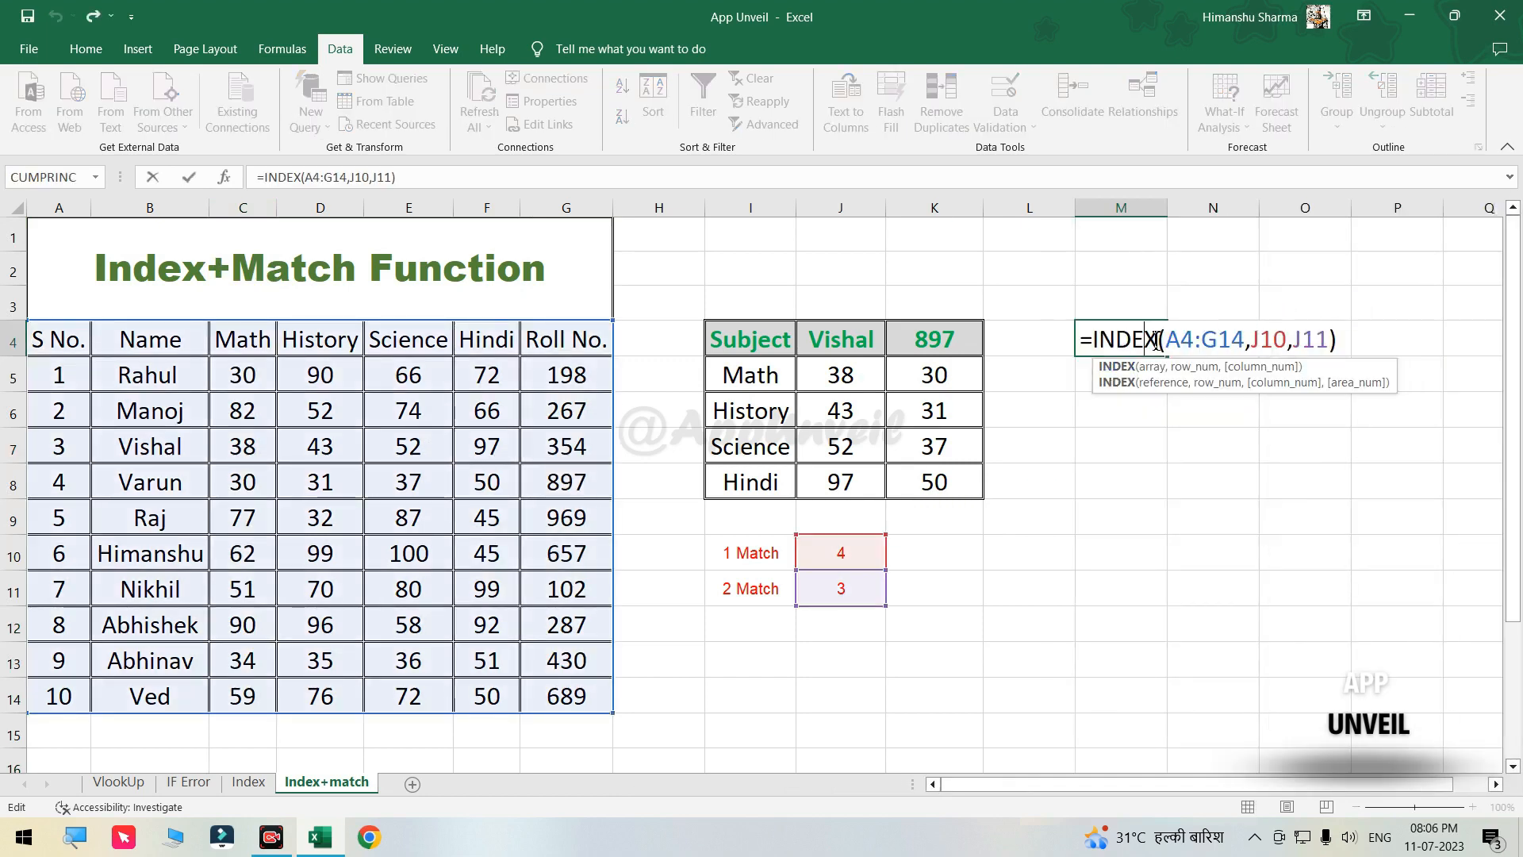
left_click(1150, 368)
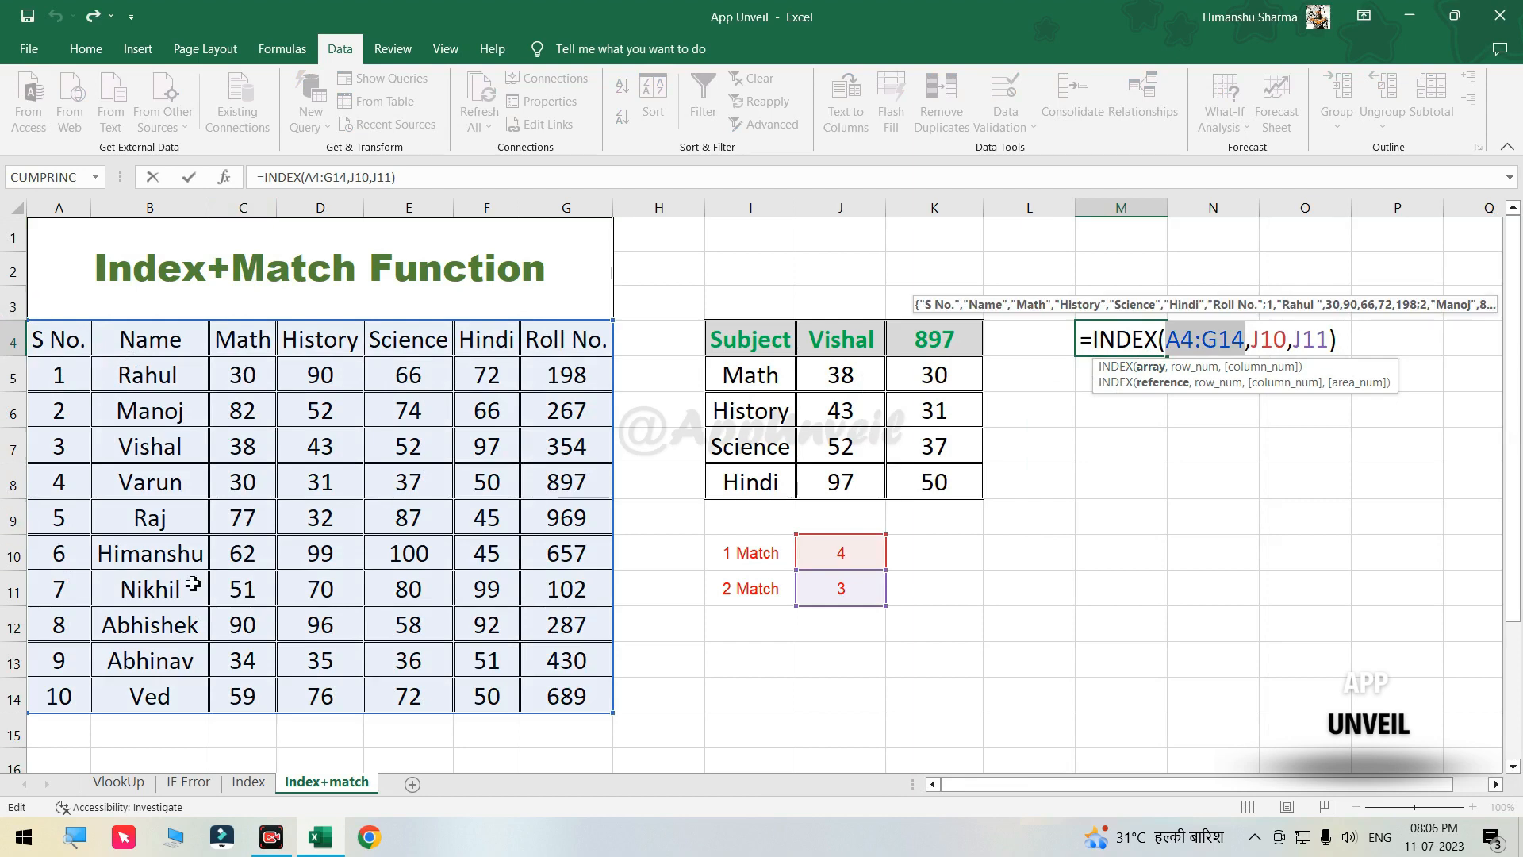